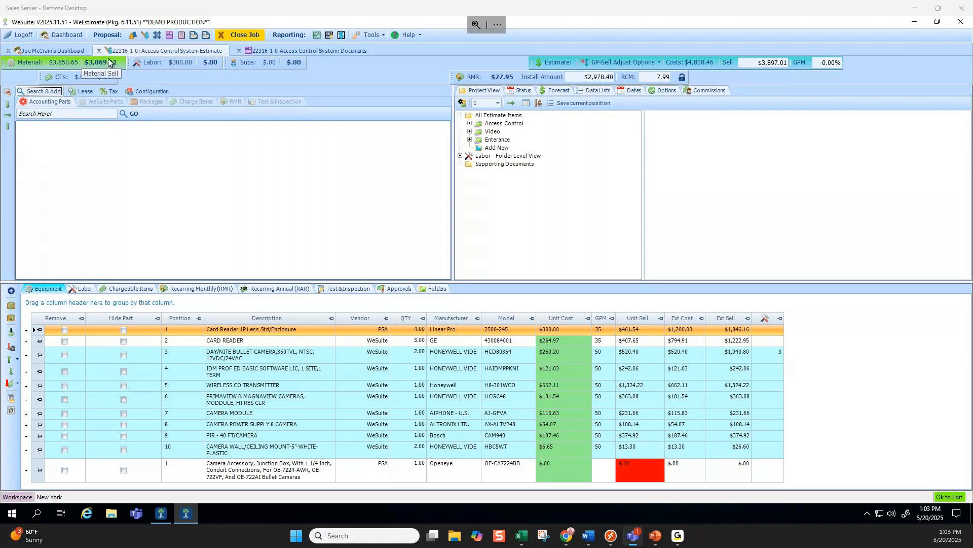
Review the Access Control System proposal documents and the dashboard's job list, ending back in the documents
left_click(305, 50)
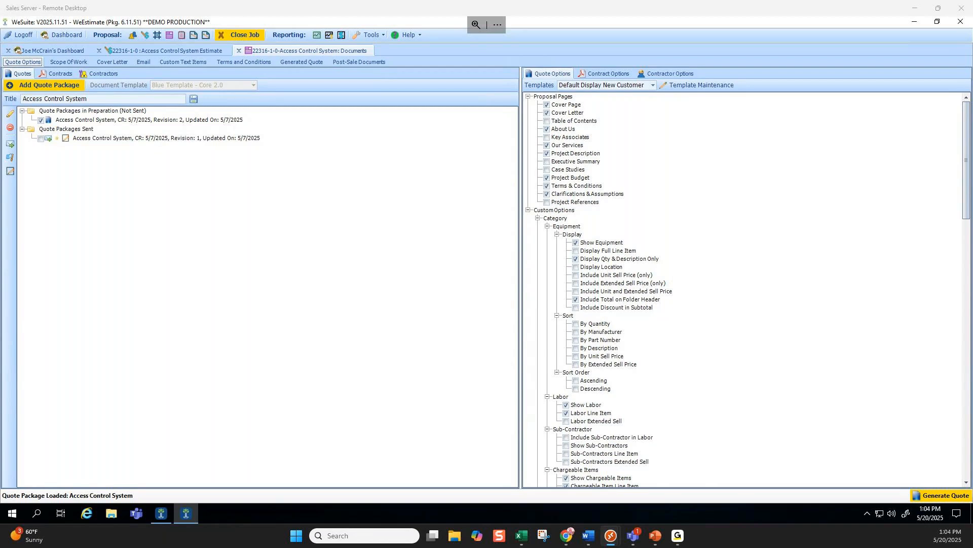
left_click(47, 120)
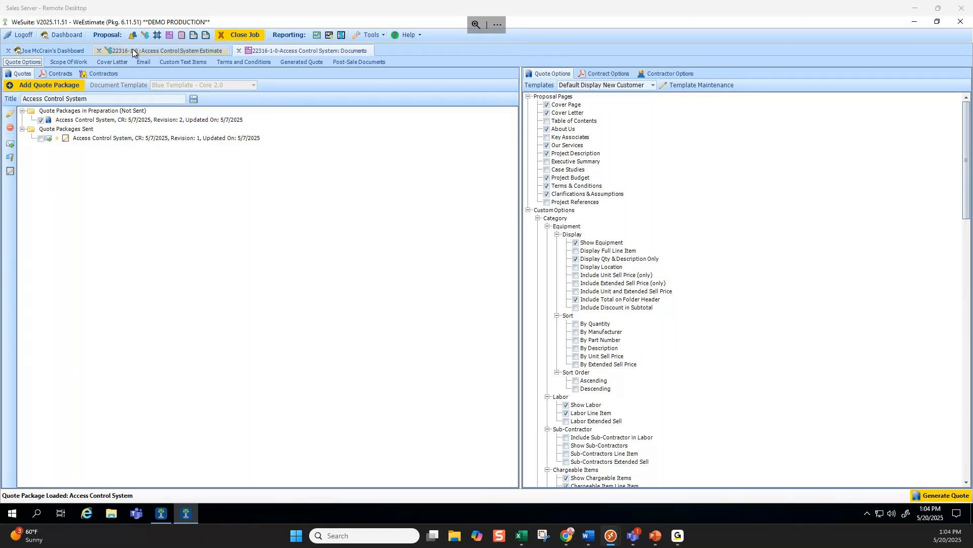
left_click(48, 51)
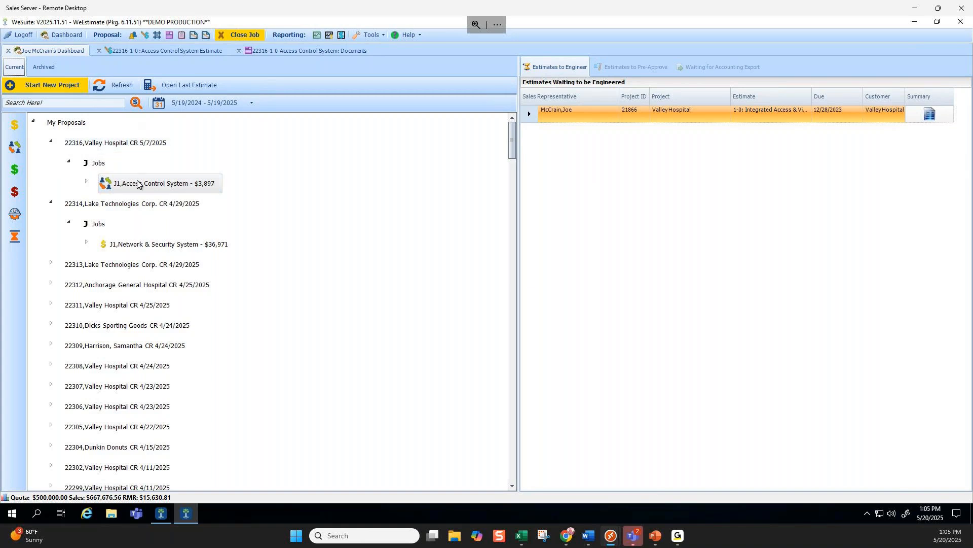
left_click(291, 50)
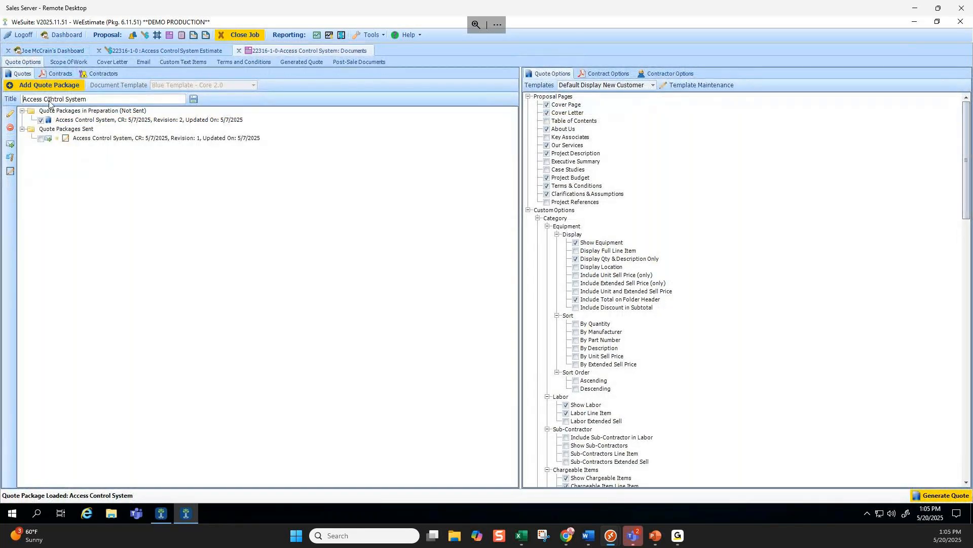
Unload the Access Control System Revision 2 quote package in preparation and load it again
left_click_drag(23, 100, 119, 101)
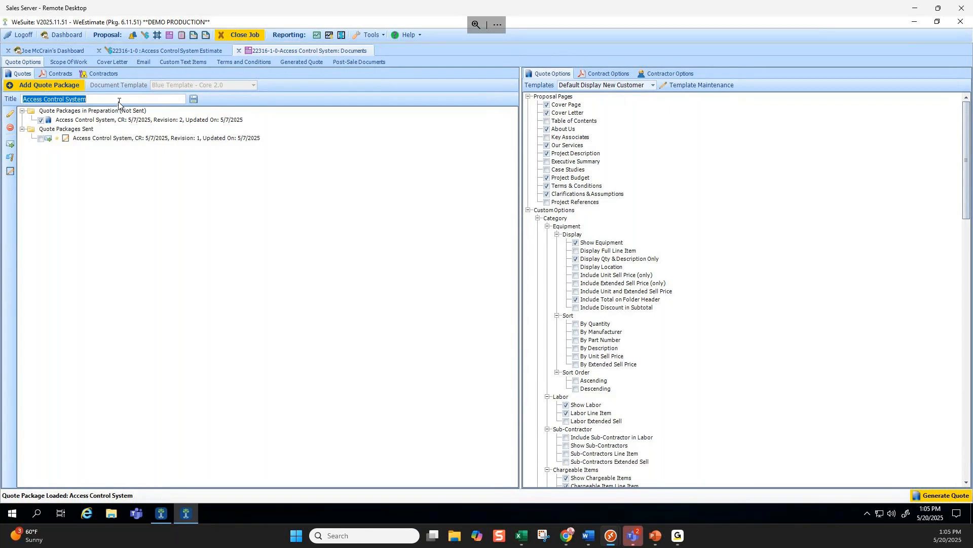
left_click(44, 100)
left_click_drag(23, 101, 122, 101)
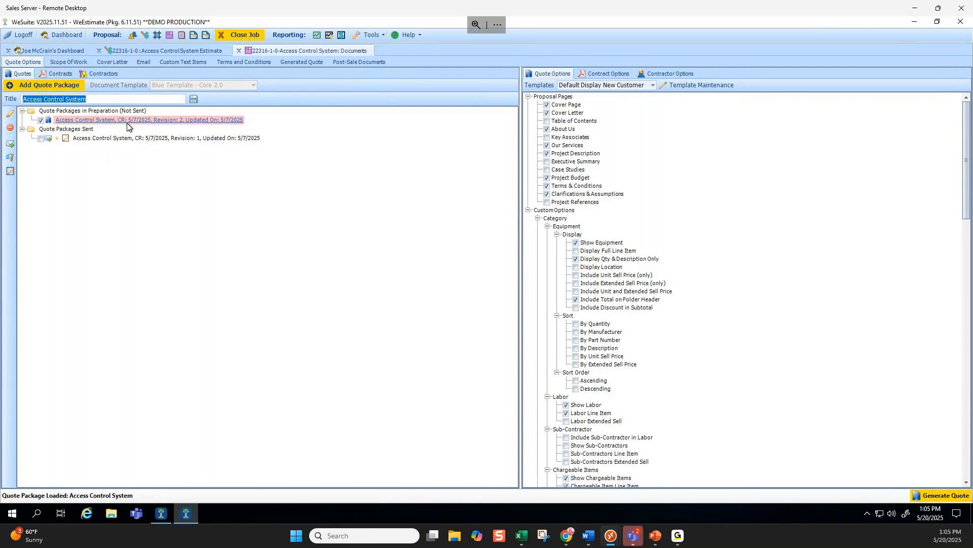
left_click(39, 119)
left_click(40, 121)
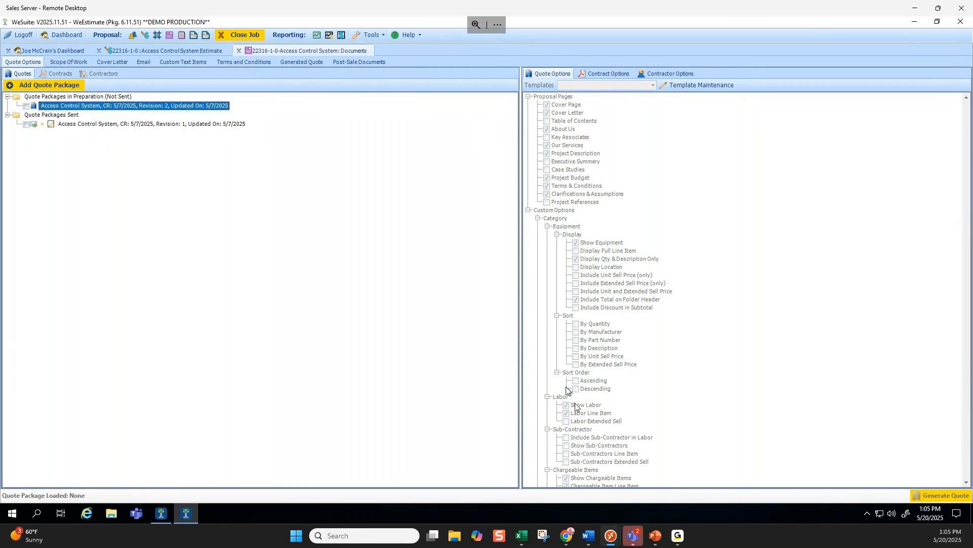
left_click(27, 106)
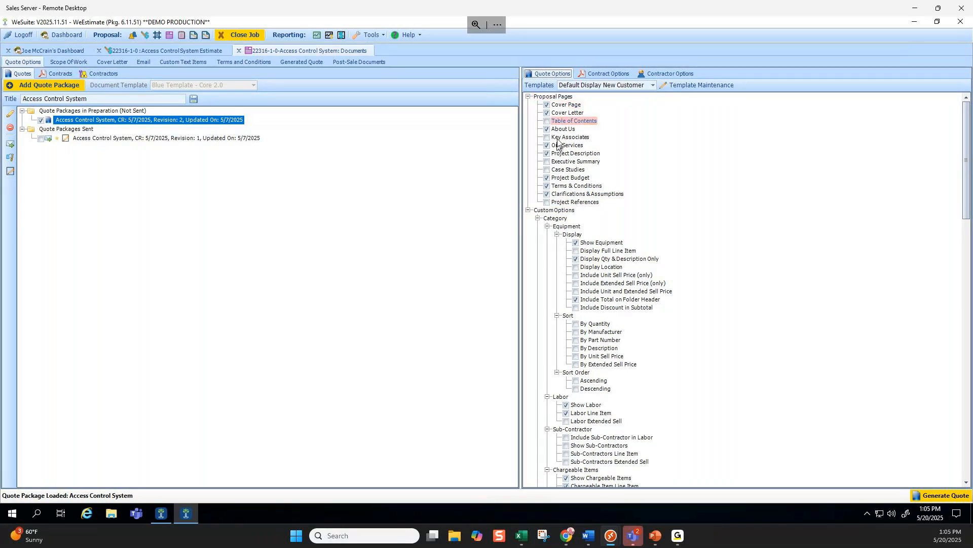
Examine the quote package's proposal page and custom options, from equipment display through labor and RMR to the financial summary
scroll(695, 261, "down", 3)
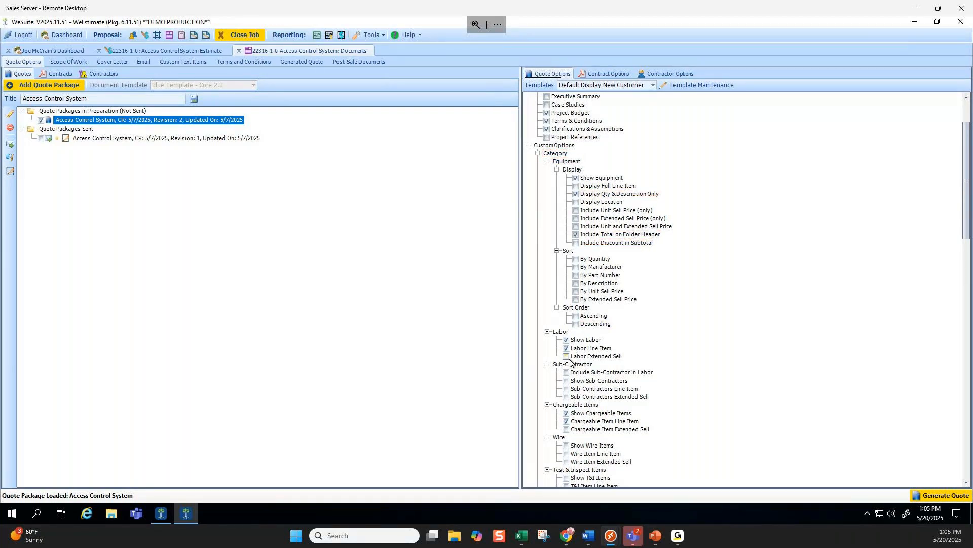
scroll(568, 367, "down", 2)
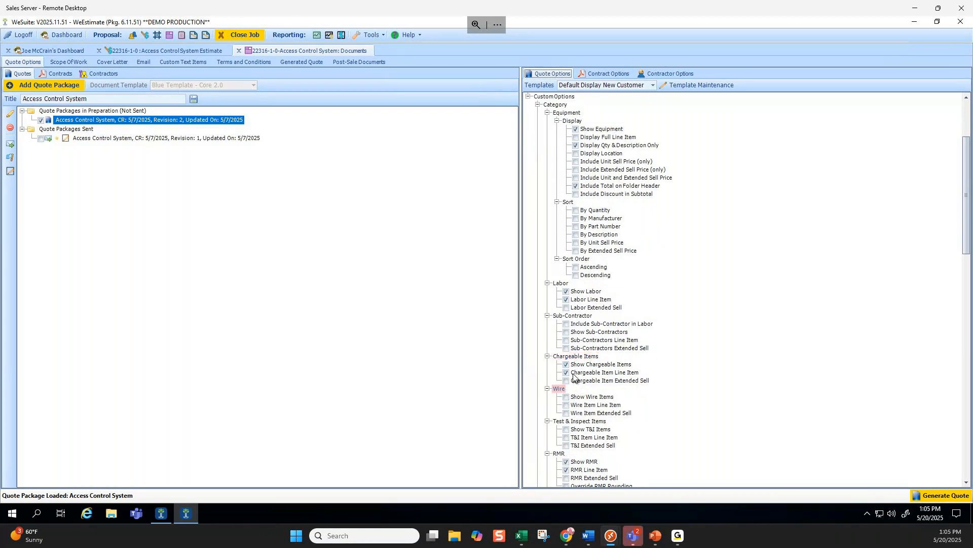
scroll(564, 400, "down", 1)
scroll(564, 411, "down", 2)
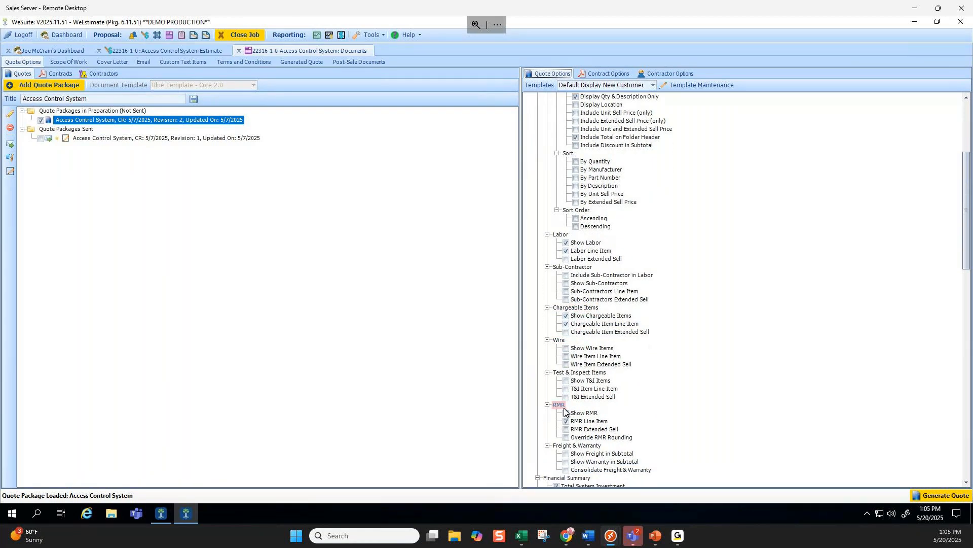
left_click(566, 413)
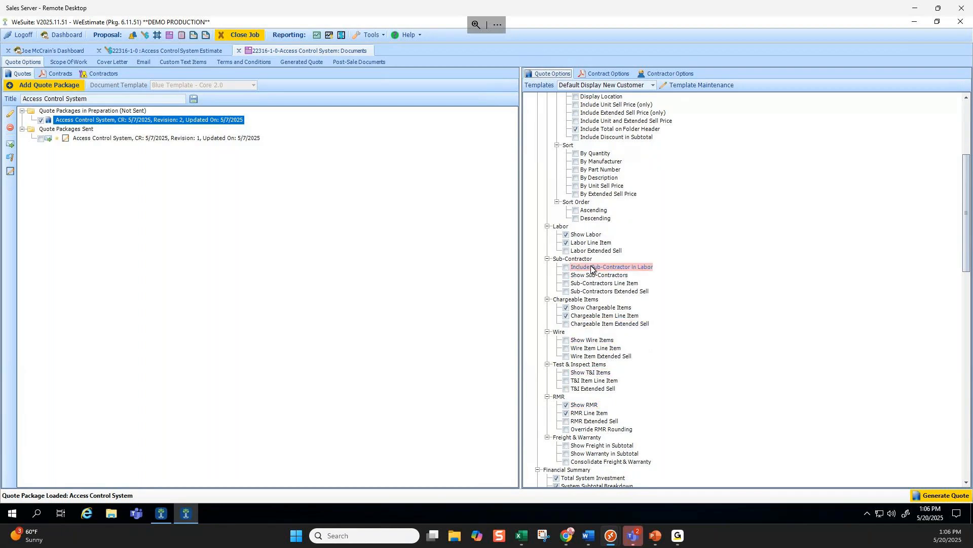
scroll(658, 269, "down", 2)
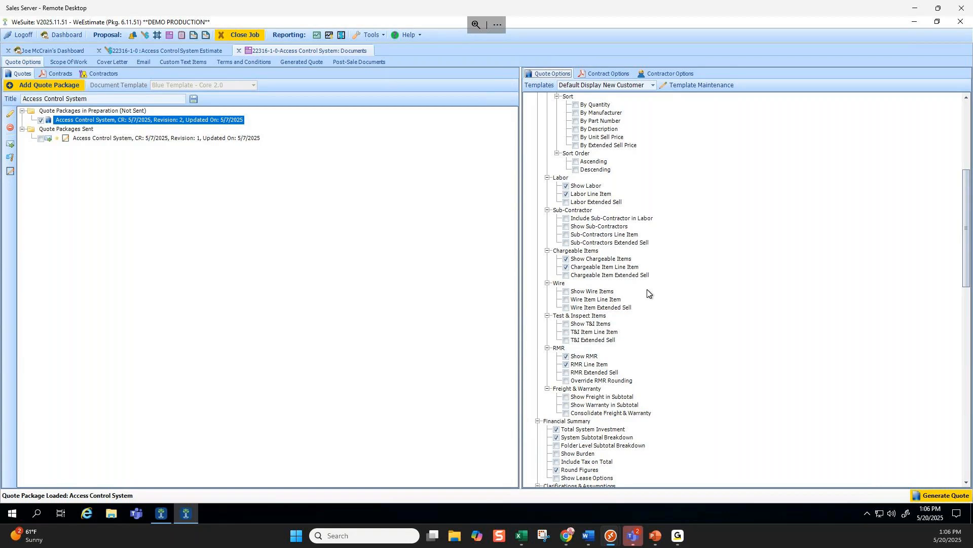
scroll(647, 293, "up", 5)
scroll(647, 293, "up", 3)
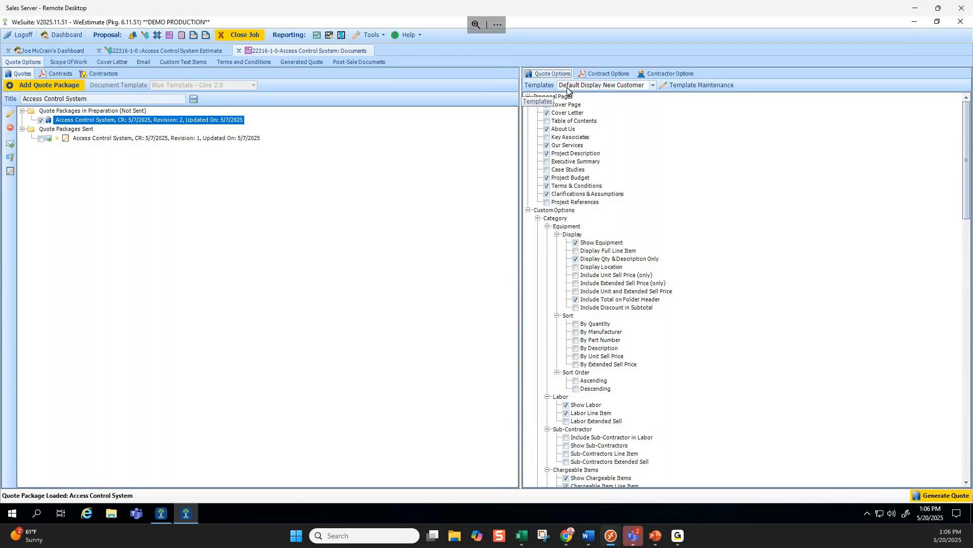
Browse the list of quote option templates without changing the selected template
left_click(653, 85)
left_click_drag(653, 113, 652, 102)
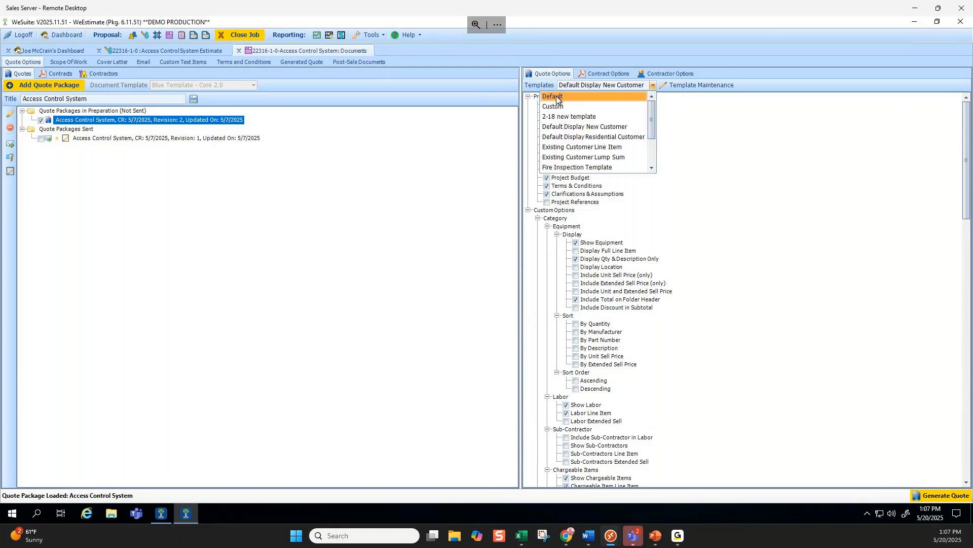
left_click(653, 85)
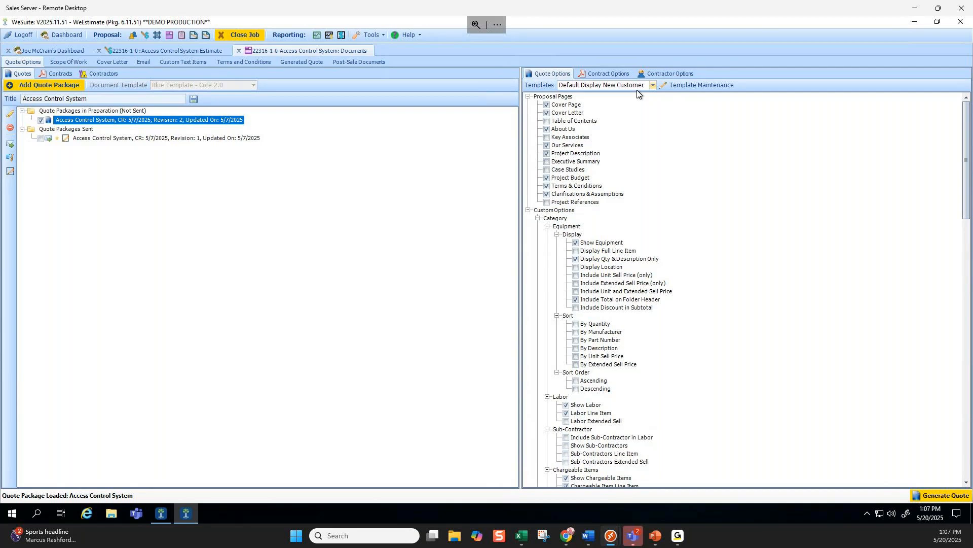
Create a document options template named "5-20-25 webinar template" based on the Blue Template - Core 2.0 document template
left_click(695, 85)
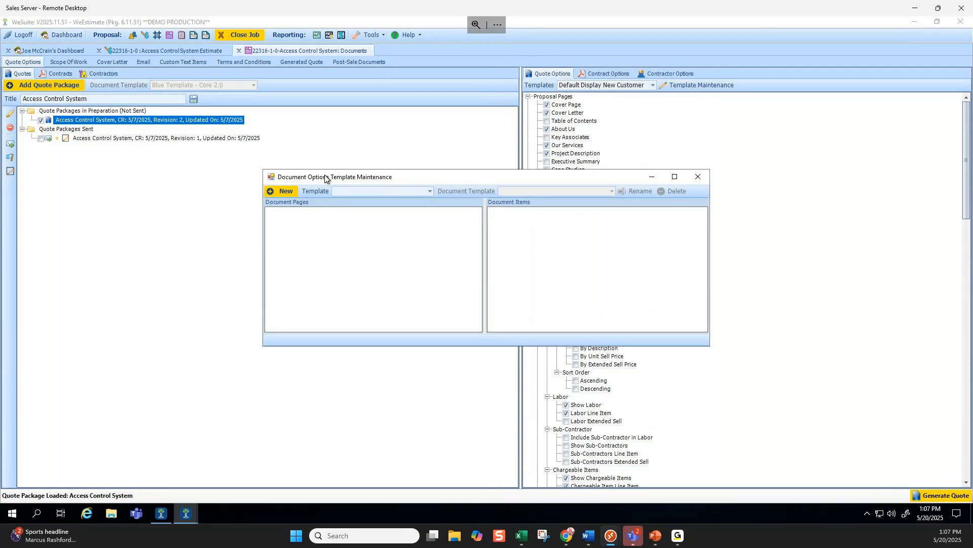
left_click(277, 194)
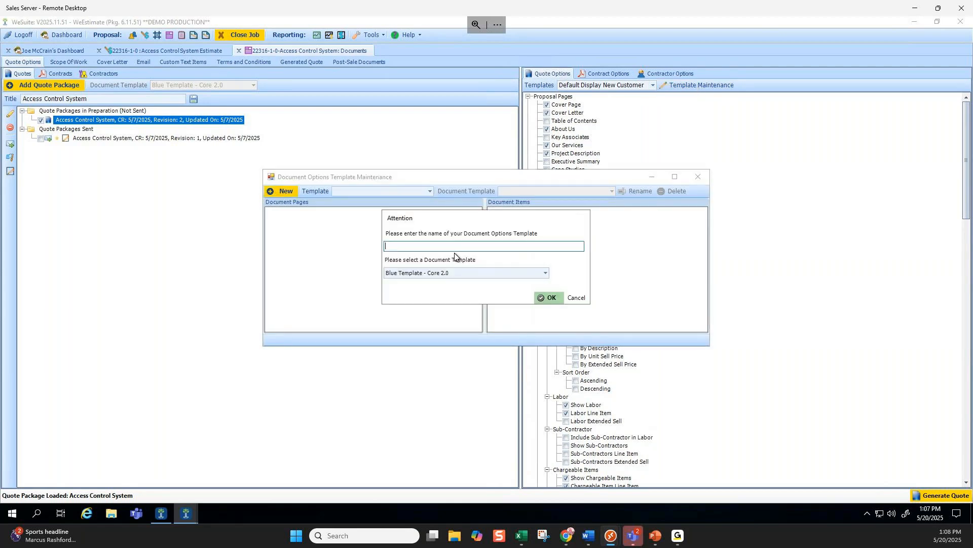
type("5-20-25 webinar template")
left_click(482, 271)
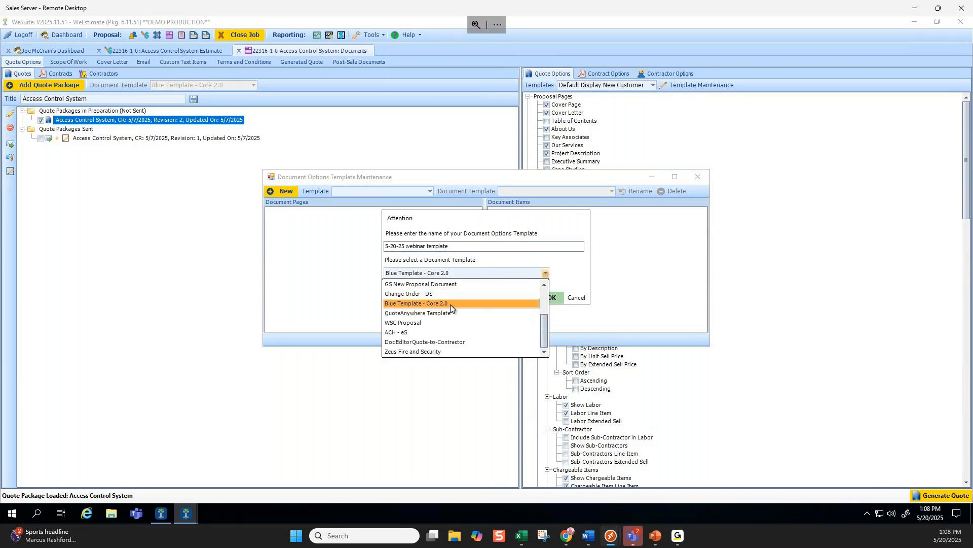
left_click(490, 304)
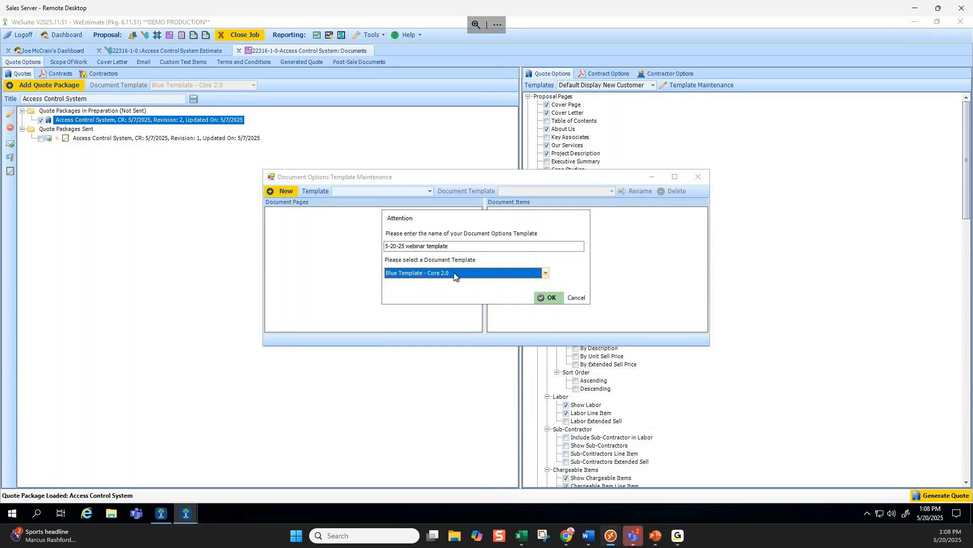
left_click(547, 297)
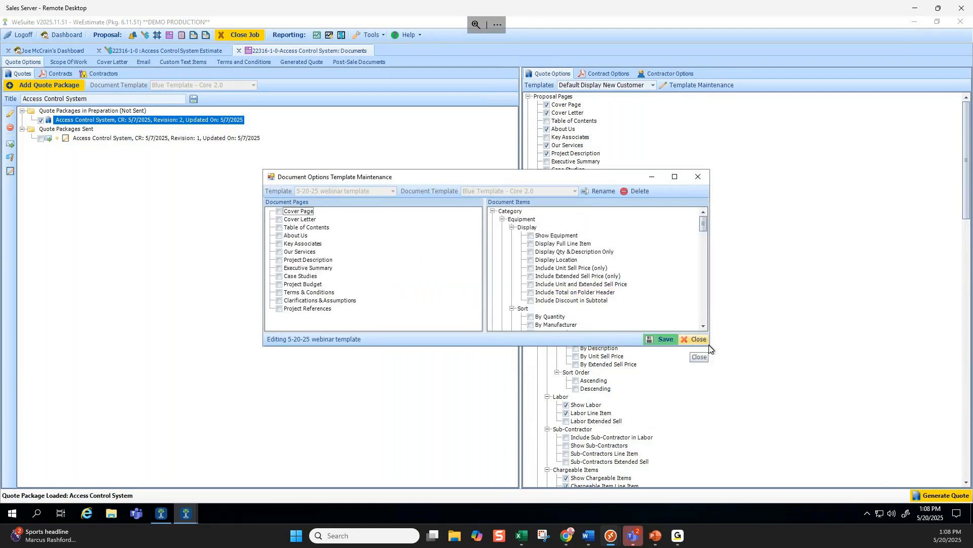
Enable Total System Investment, System Subtotal Breakdown and Folder Level Subtotal Breakdown in the new template's Financial Summary
left_click_drag(710, 347, 735, 496)
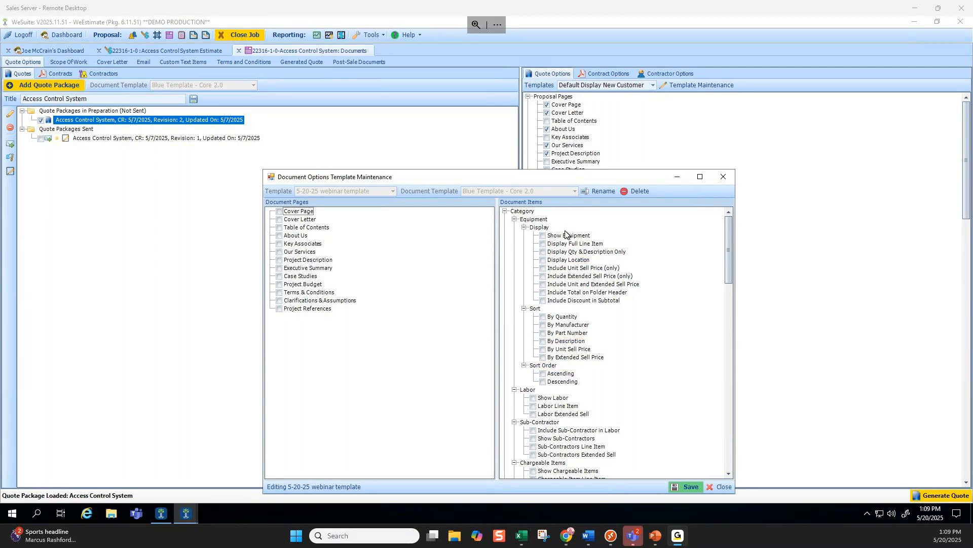
scroll(651, 343, "down", 2)
scroll(651, 344, "down", 3)
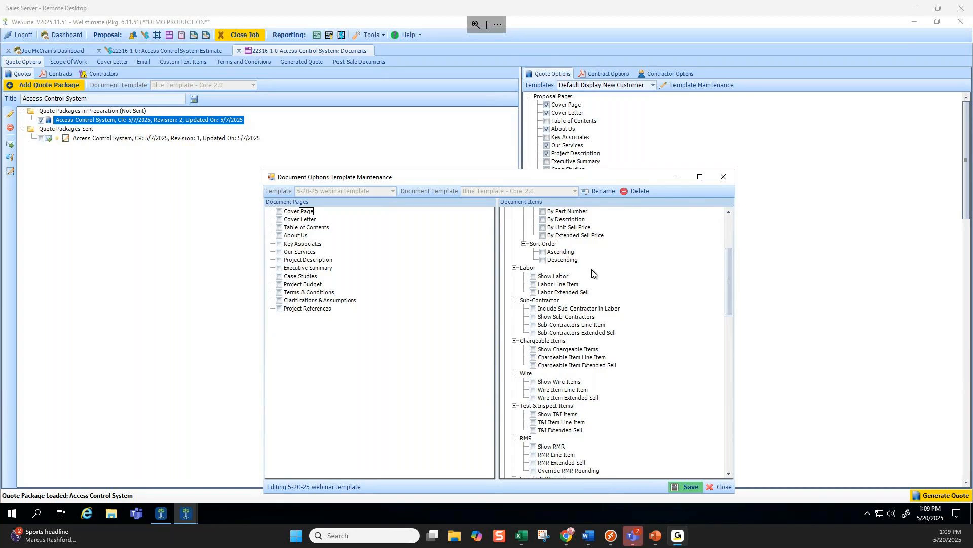
scroll(624, 425, "down", 1)
scroll(624, 426, "down", 7)
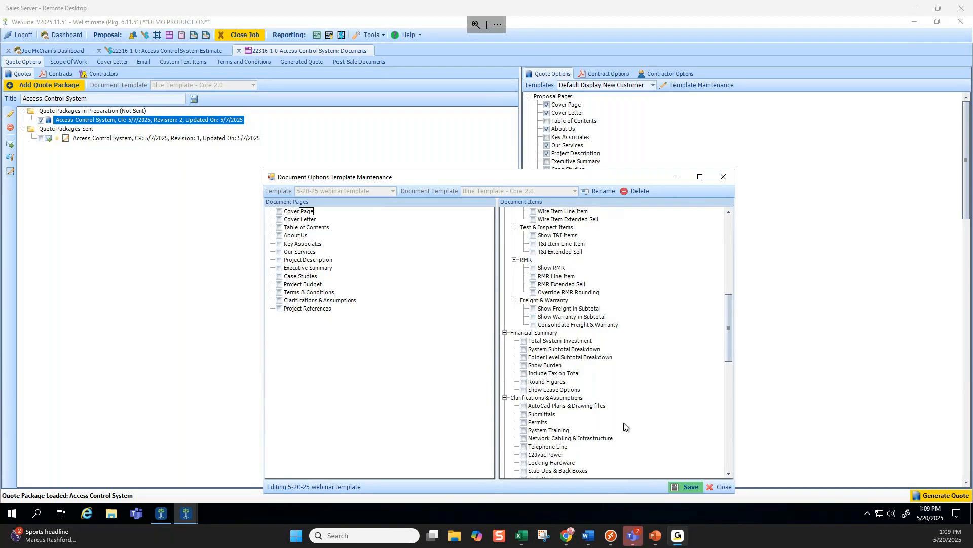
scroll(624, 426, "down", 1)
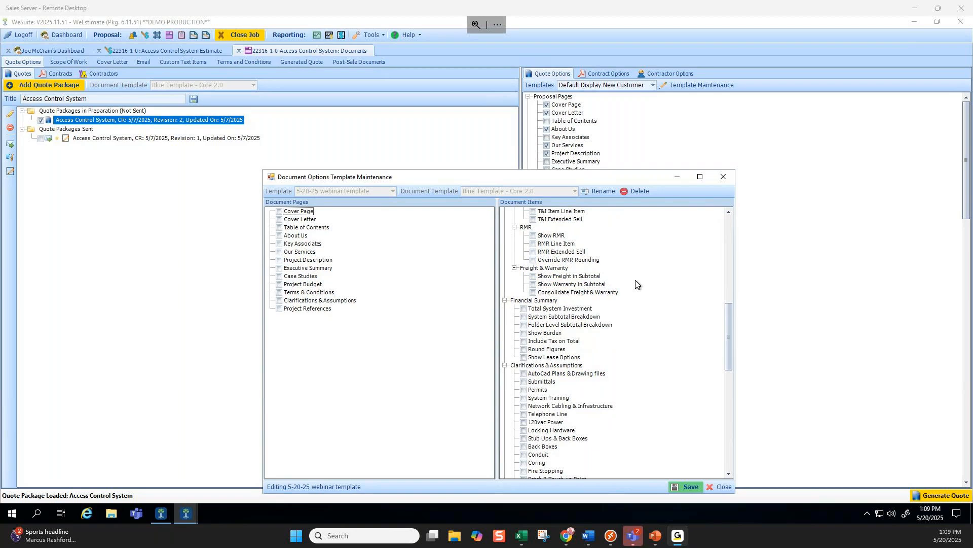
scroll(636, 284, "down", 1)
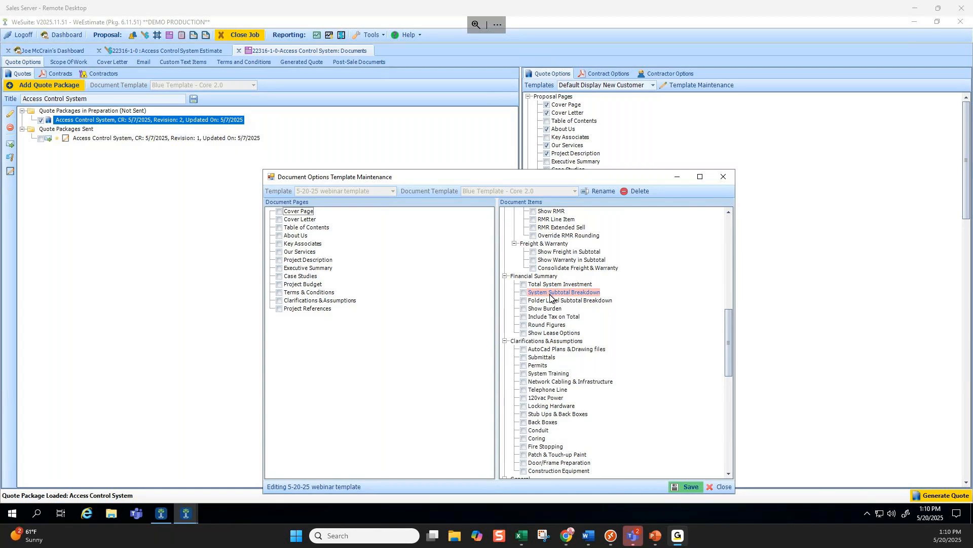
left_click(524, 292)
left_click(524, 284)
left_click(524, 300)
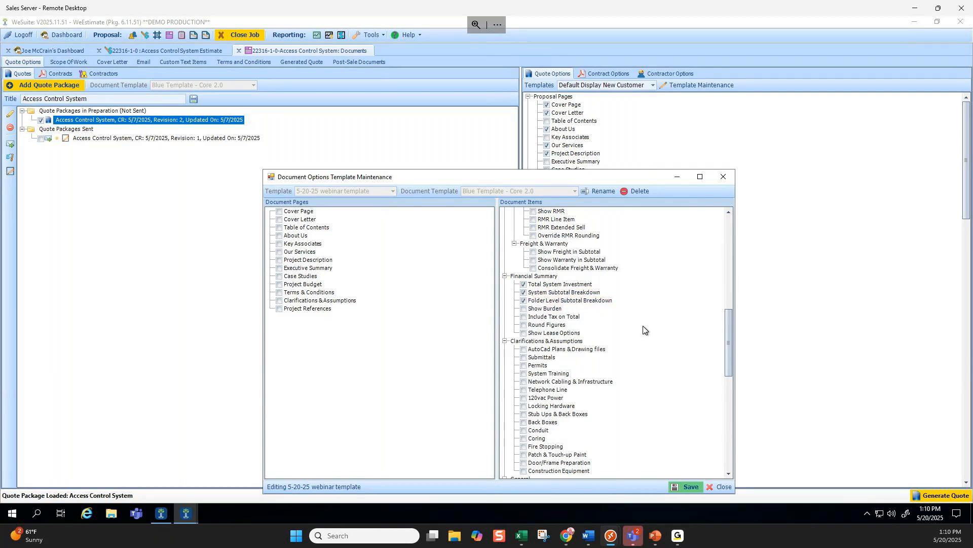
Enable Show Equipment, Display Qty & Description Only, Include Unit and Extended Sell Price, and Include Total on Folder Header for equipment display
scroll(644, 329, "up", 15)
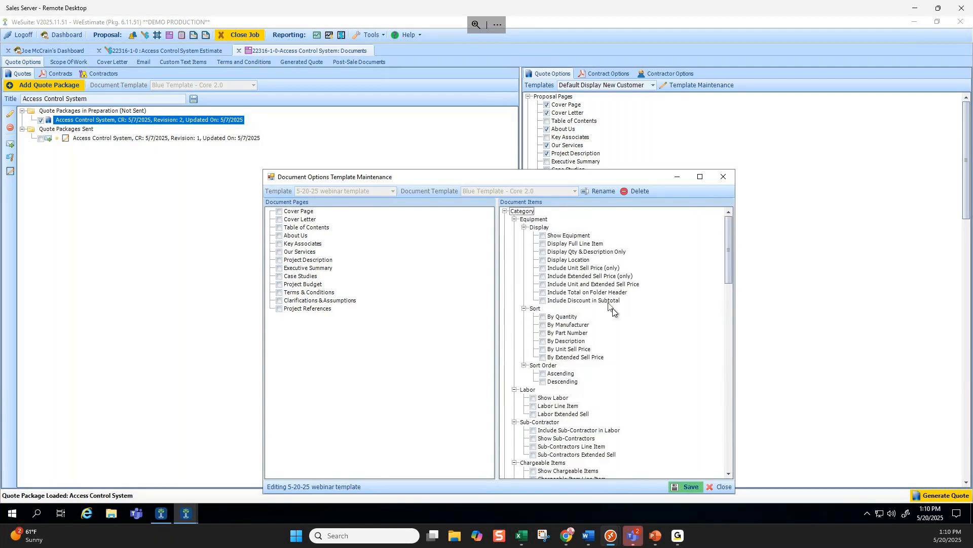
left_click(543, 235)
left_click(543, 251)
left_click(543, 284)
left_click(543, 292)
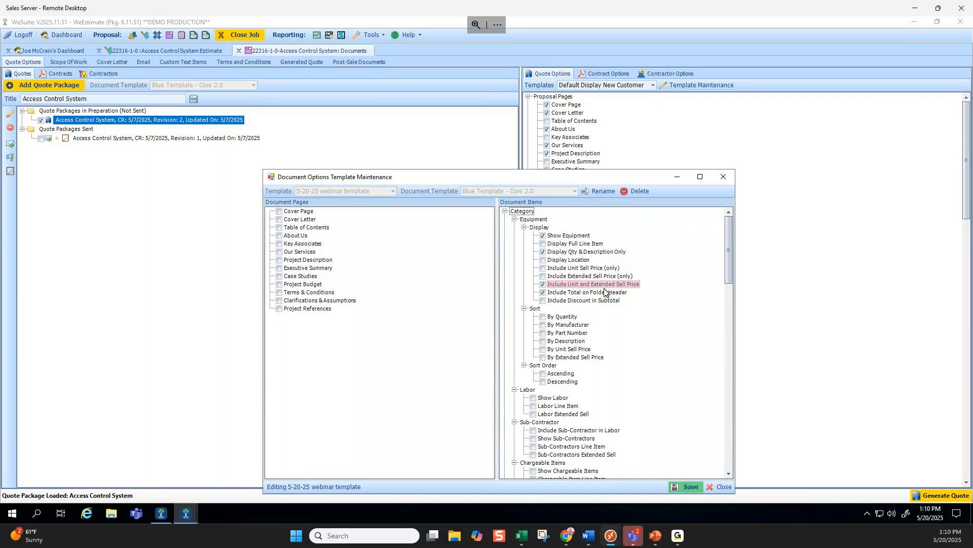
Enable the show, line item and extended sell options for Labor, Chargeable Items and RMR
scroll(604, 320, "down", 2)
left_click(533, 349)
left_click(534, 357)
left_click(534, 365)
scroll(594, 360, "down", 4)
left_click(532, 333)
left_click(533, 341)
left_click(533, 349)
scroll(533, 349, "down", 2)
left_click(533, 381)
left_click(533, 389)
left_click(533, 398)
Include the Cover Page, Cover Letter, About Us, Our Services, Project Description, Project Budget, Terms & Conditions and Clarifications & Assumptions pages
scroll(641, 343, "up", 8)
left_click(278, 211)
left_click(279, 219)
left_click(278, 236)
left_click(279, 244)
left_click(279, 244)
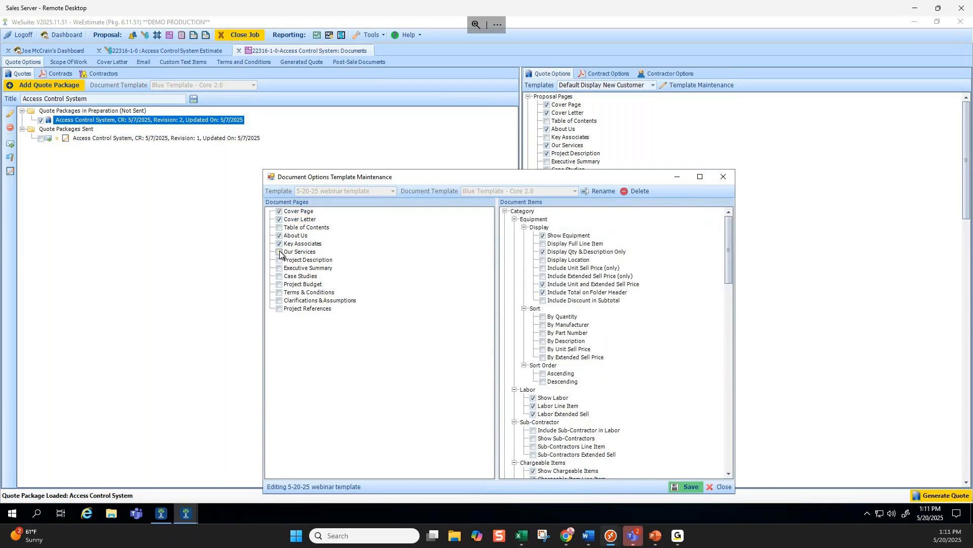
left_click(279, 252)
left_click(279, 260)
left_click(279, 284)
left_click(279, 293)
left_click(279, 301)
Enable Permits, System Training and Conduit under the template's Clarifications & Assumptions items
scroll(648, 330, "down", 15)
scroll(648, 330, "down", 4)
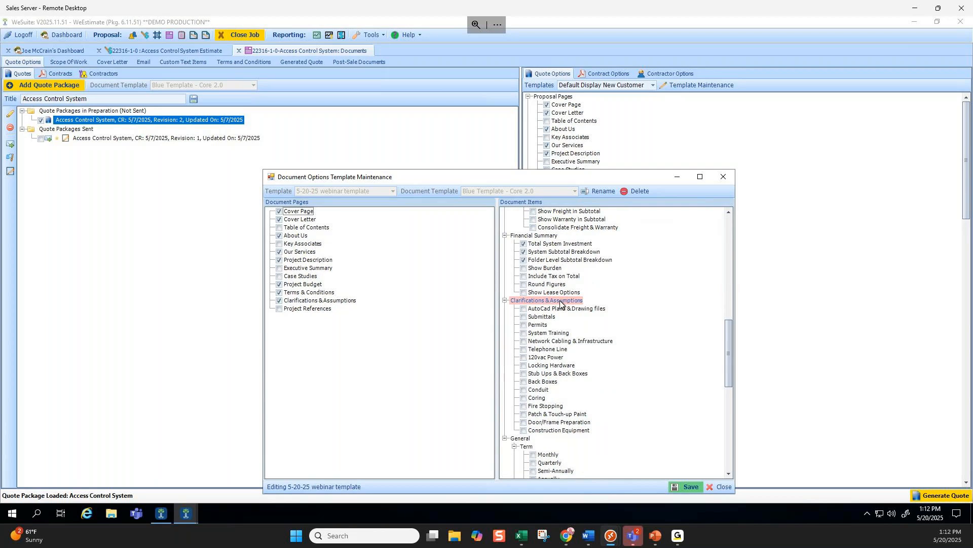
left_click(524, 325)
left_click(523, 333)
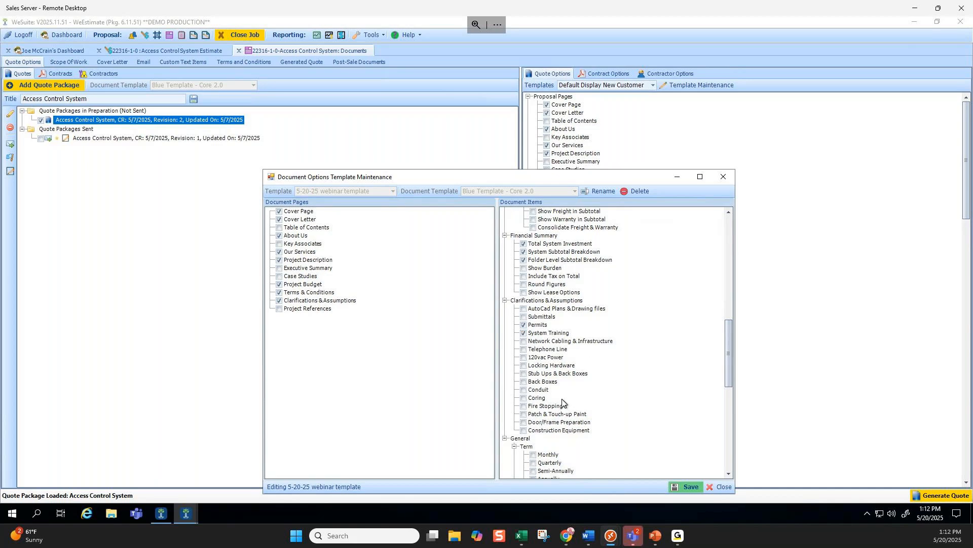
left_click(523, 390)
Enable the Monthly term and the 50% deposit in the General items, and save the template
scroll(612, 369, "down", 2)
left_click(533, 404)
scroll(625, 397, "down", 3)
left_click(535, 406)
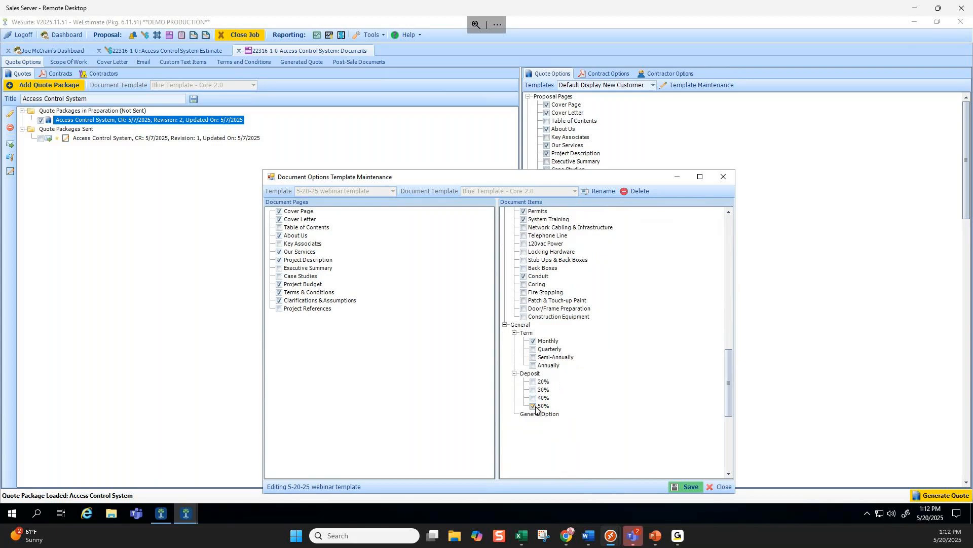
left_click(687, 486)
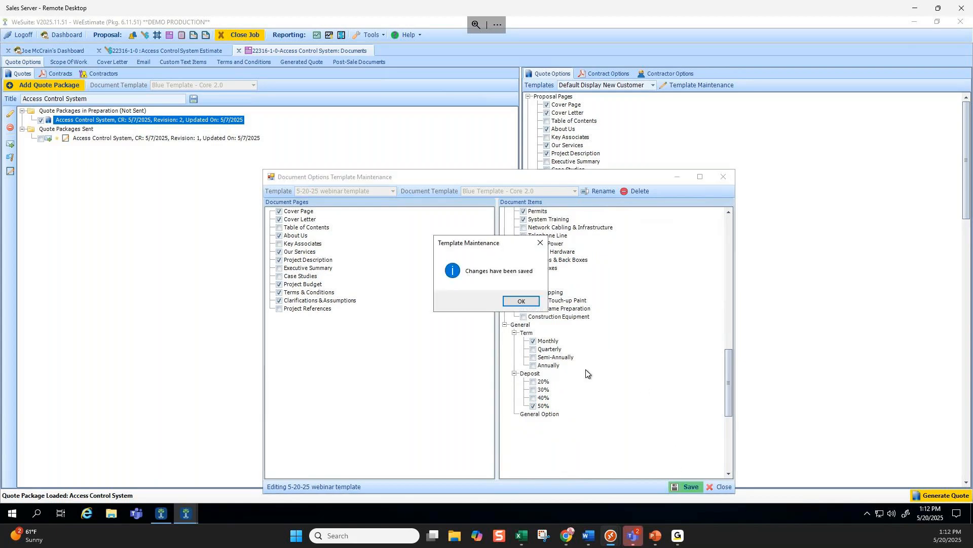
left_click(517, 301)
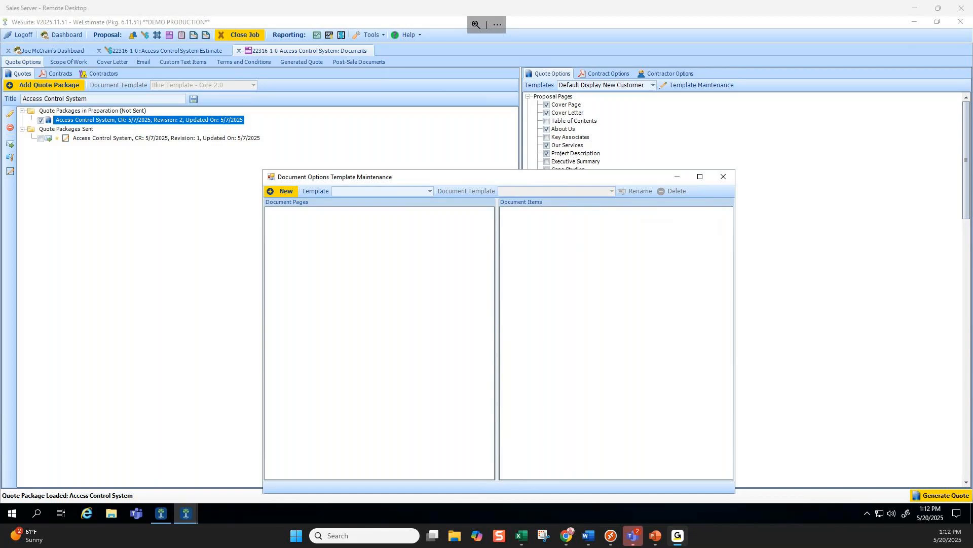
Close the template maintenance, apply the "5-20-25 webinar template" to the Access Control System quote package, and generate the quote
left_click(723, 177)
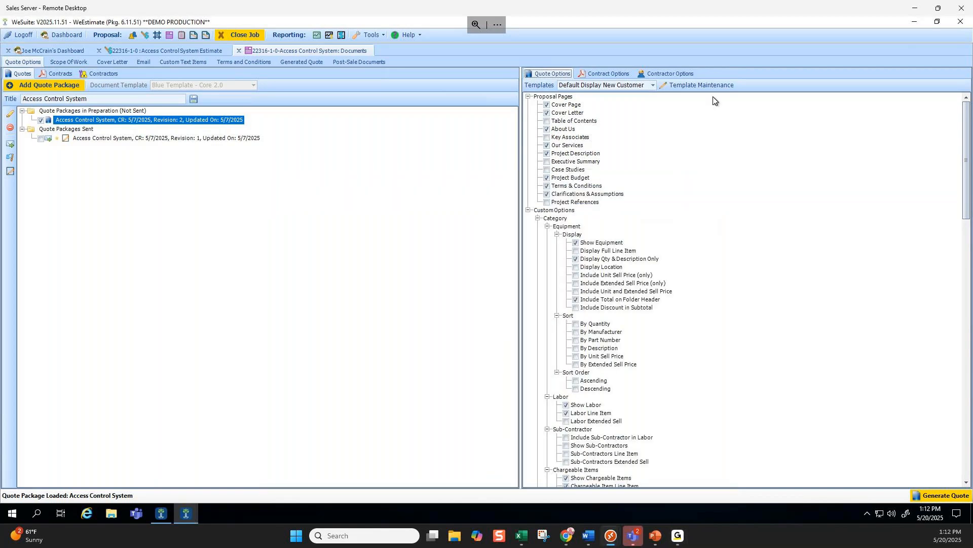
left_click(653, 85)
left_click_drag(654, 125, 654, 100)
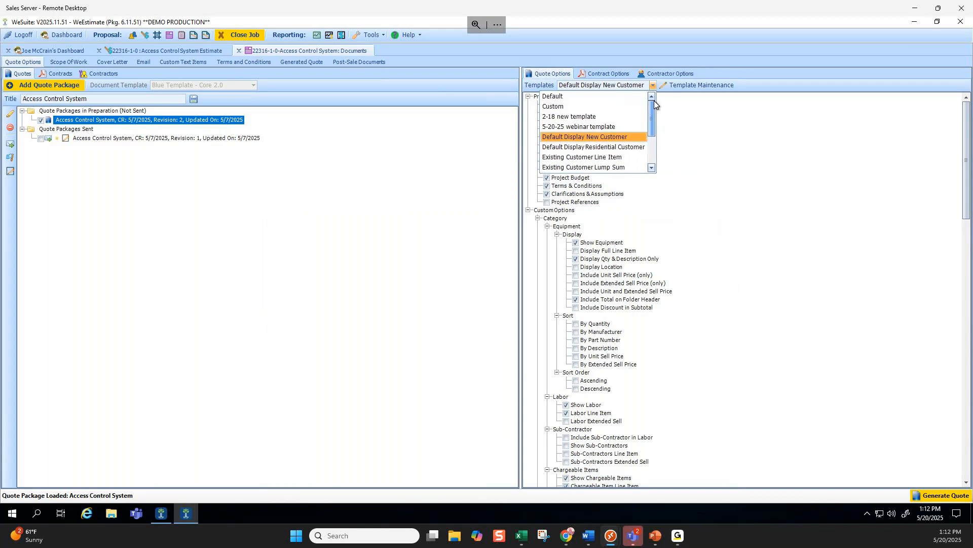
left_click(594, 128)
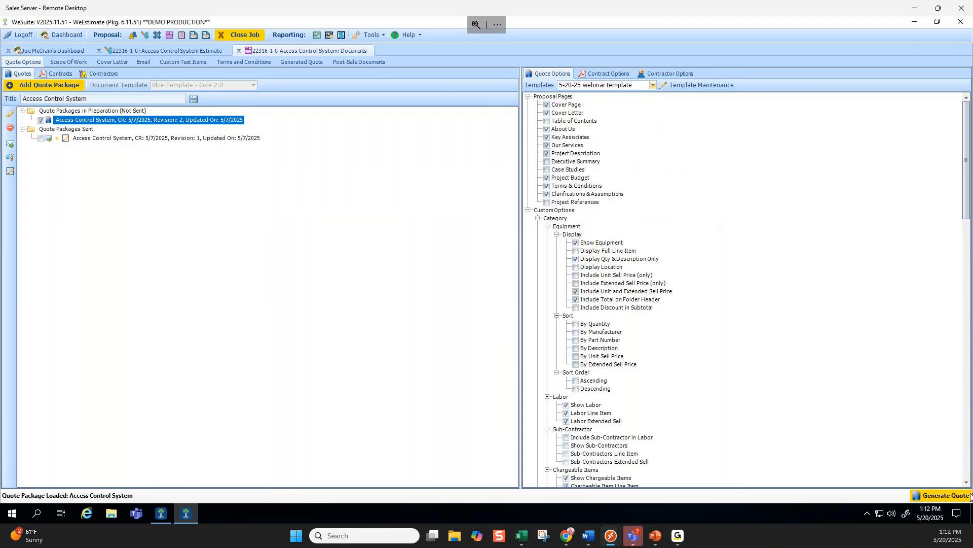
left_click(939, 498)
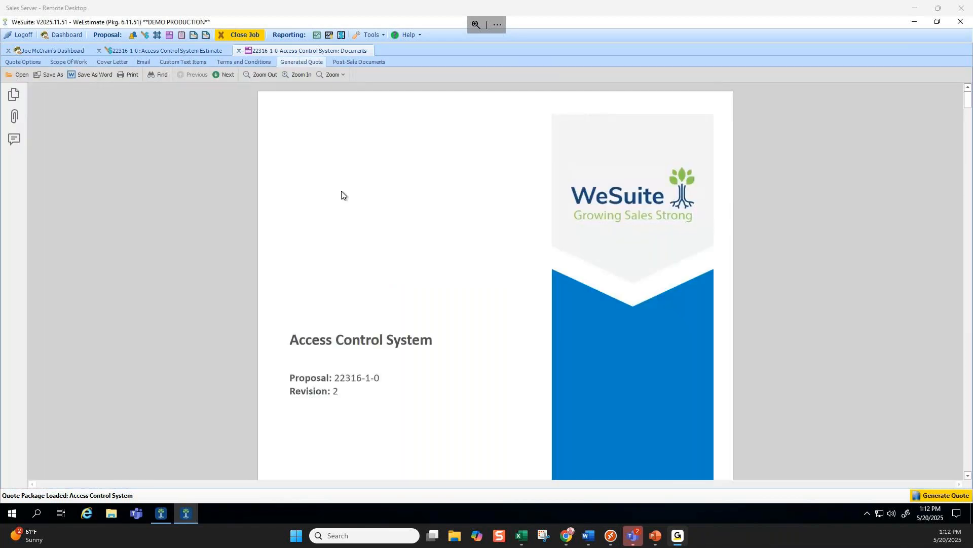
Survey the overall page layout of the generated quote with many pages visible at once
left_click(269, 75)
left_click(263, 75)
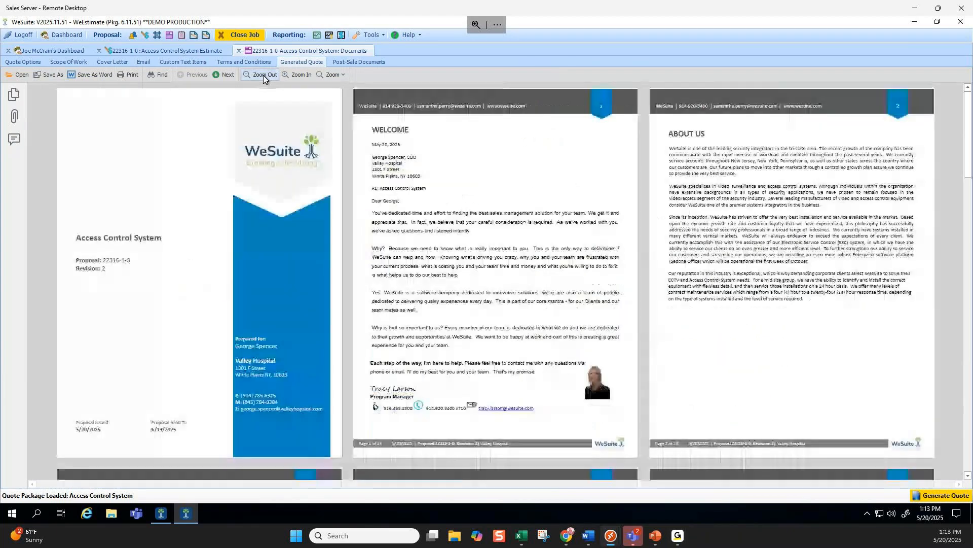
left_click(263, 75)
left_click(263, 75)
left_click(263, 75)
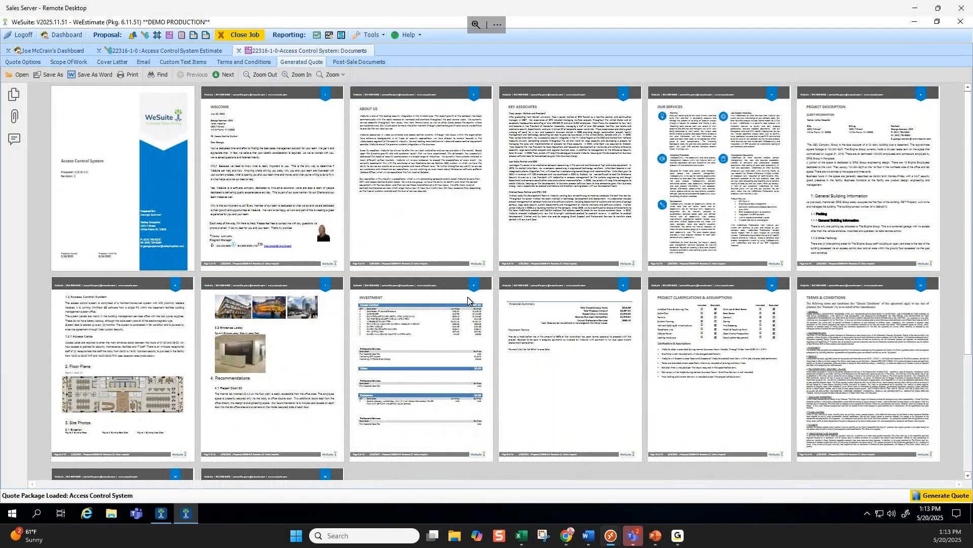
scroll(467, 298, "down", 3)
scroll(467, 297, "up", 3)
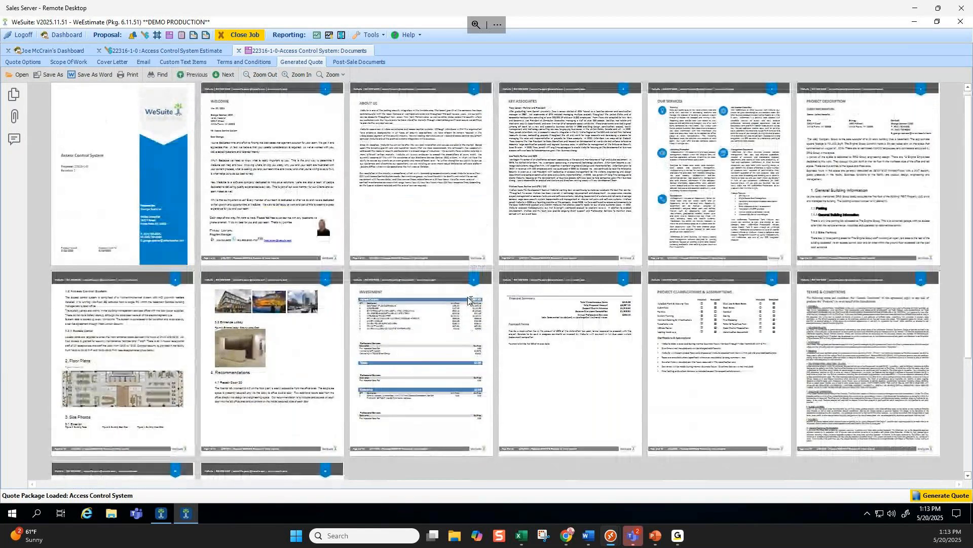
Examine the generated quote's cover page and welcome letter at a readable size, including the client and proposal date details
left_click(300, 75)
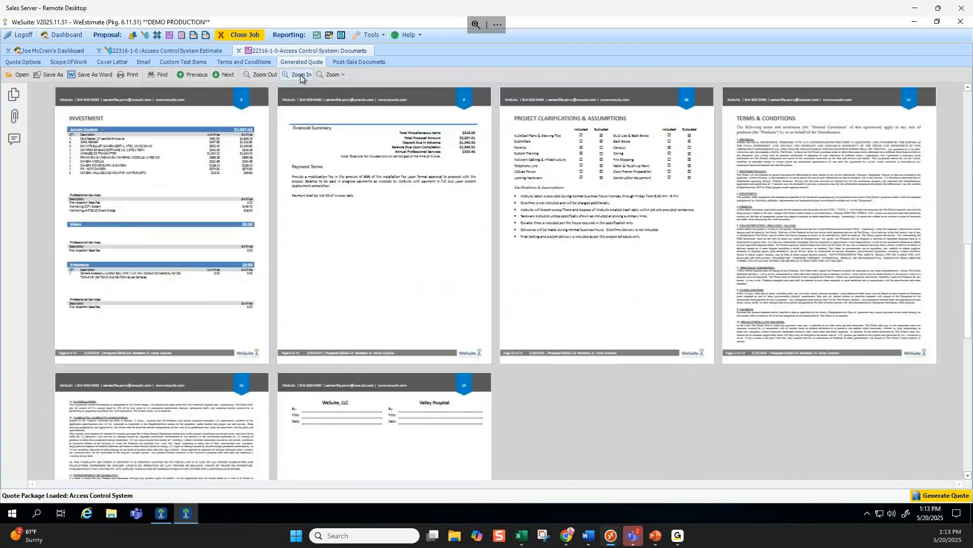
left_click(300, 74)
left_click(300, 74)
scroll(352, 181, "up", 5)
scroll(352, 182, "up", 6)
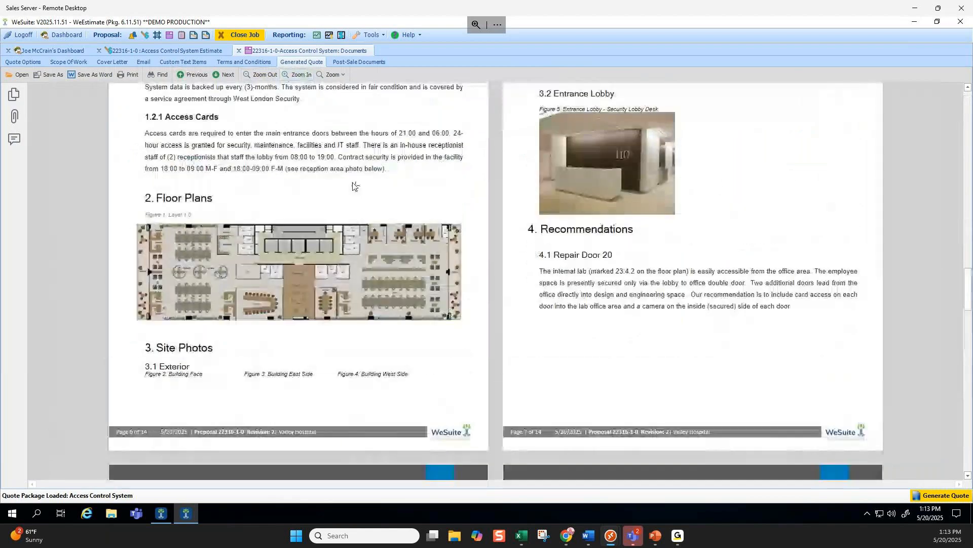
scroll(353, 185, "up", 7)
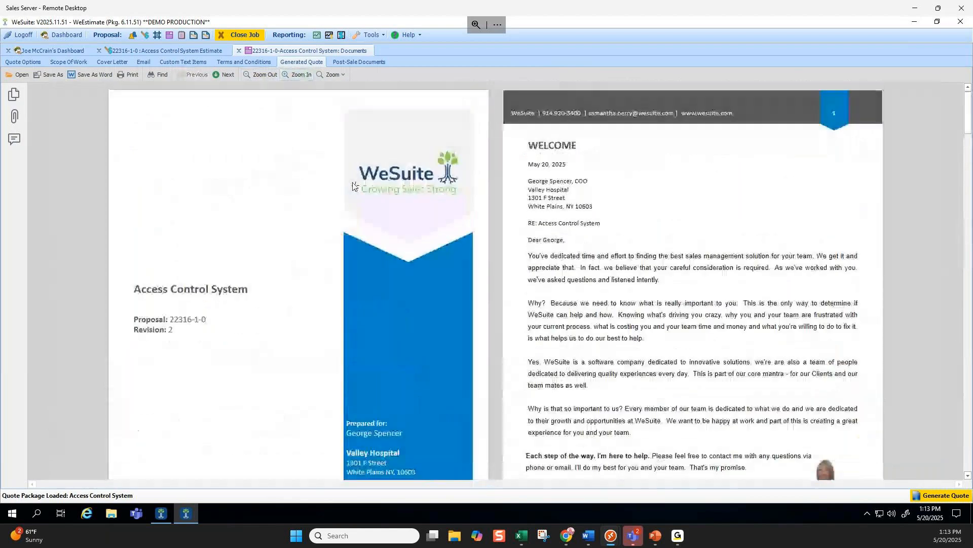
scroll(341, 191, "down", 1)
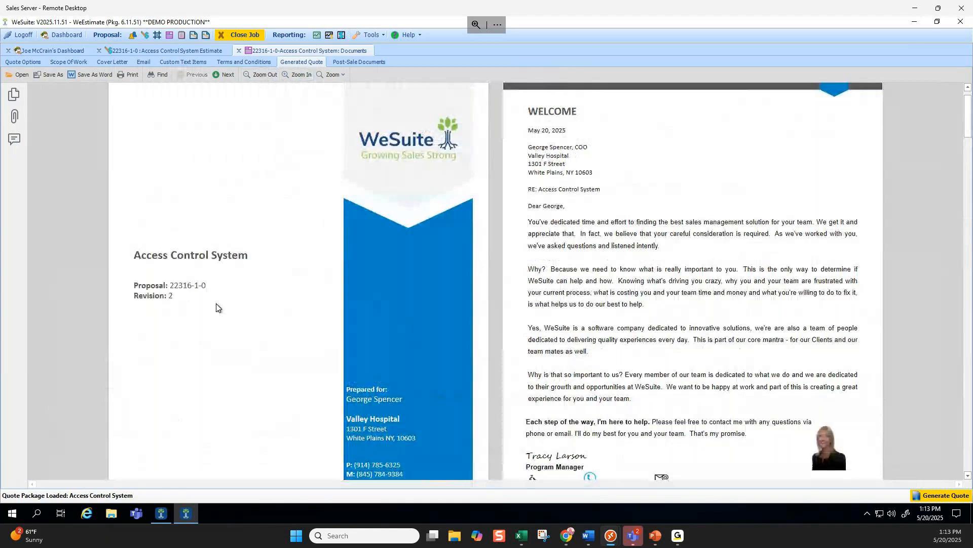
scroll(195, 285, "down", 3)
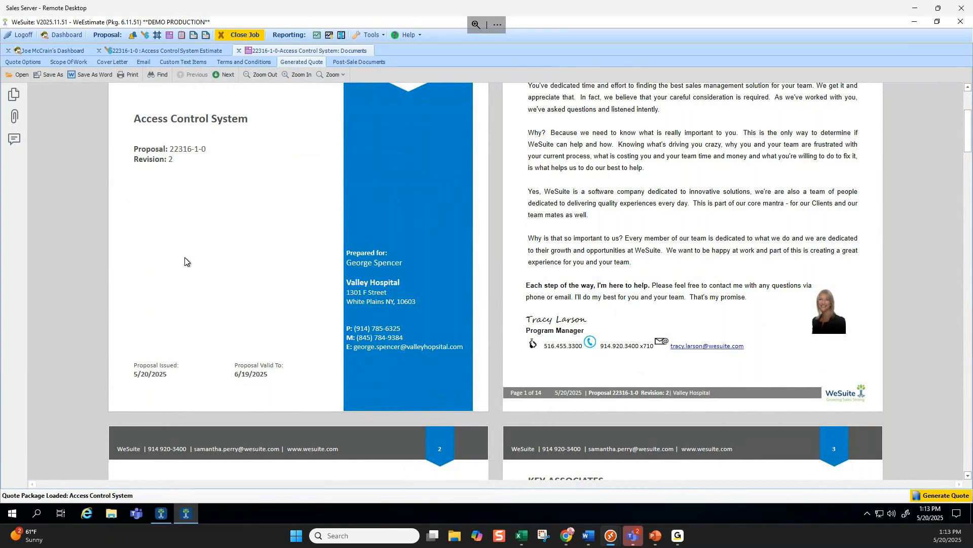
Check the package's selected quote options, and review the About Us, Key Associates and Our Services pages in the generated quote
left_click(28, 62)
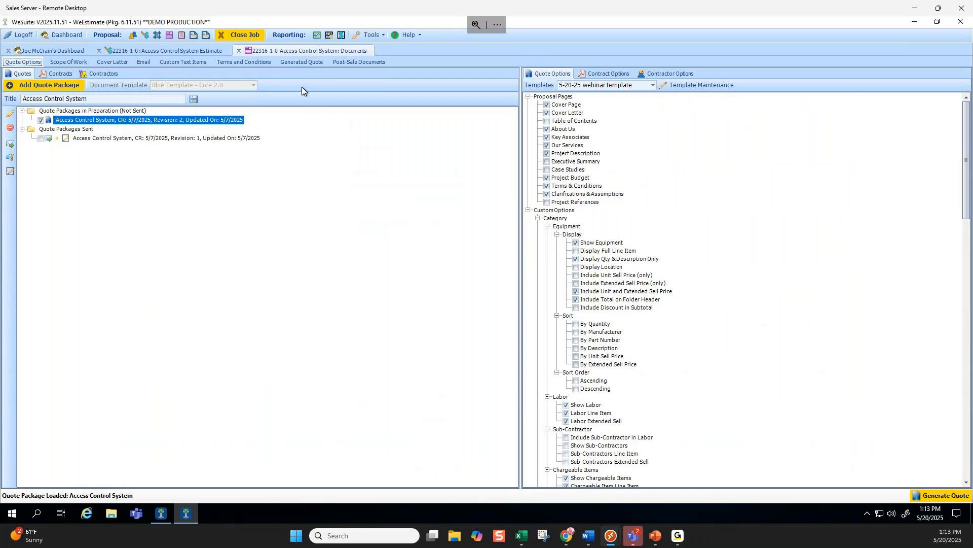
left_click(309, 61)
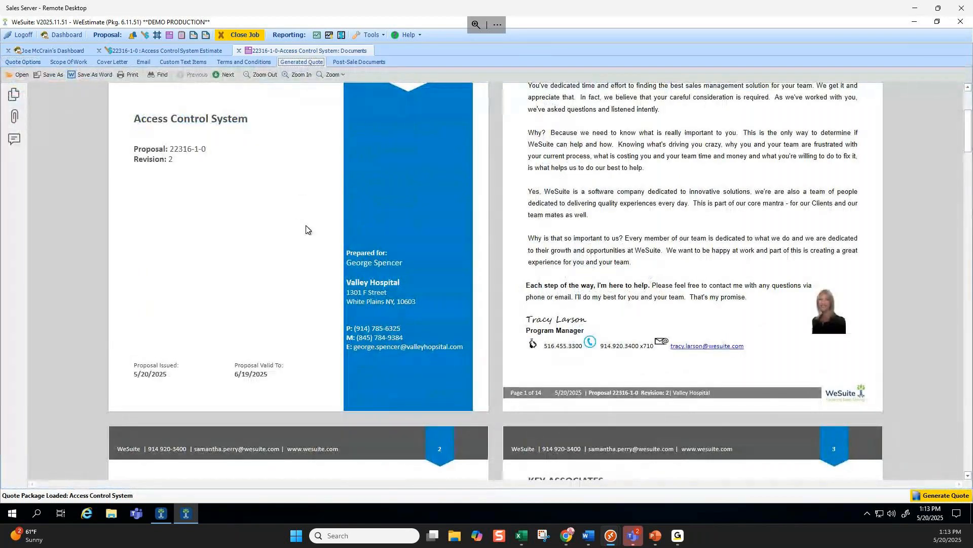
scroll(306, 229, "down", 6)
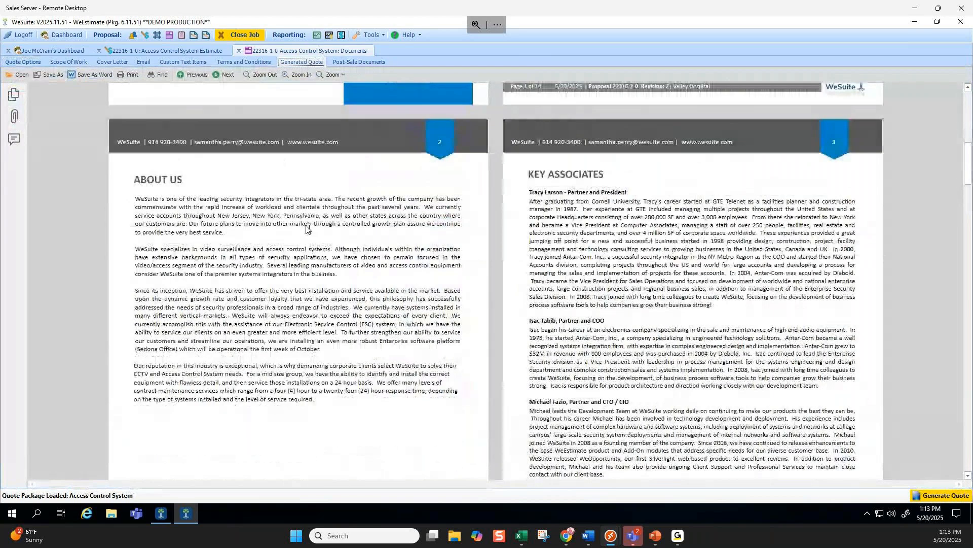
scroll(586, 232, "down", 15)
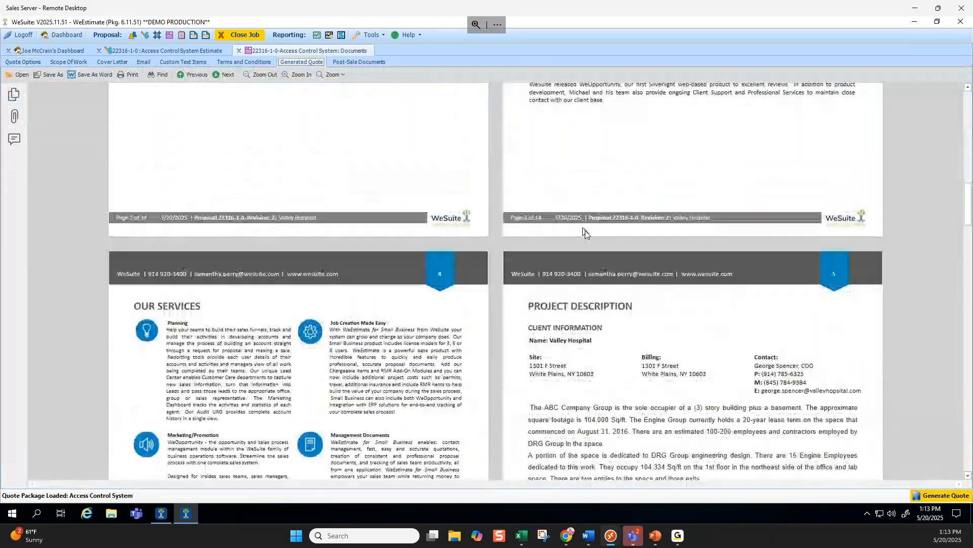
scroll(586, 232, "down", 1)
scroll(571, 237, "up", 10)
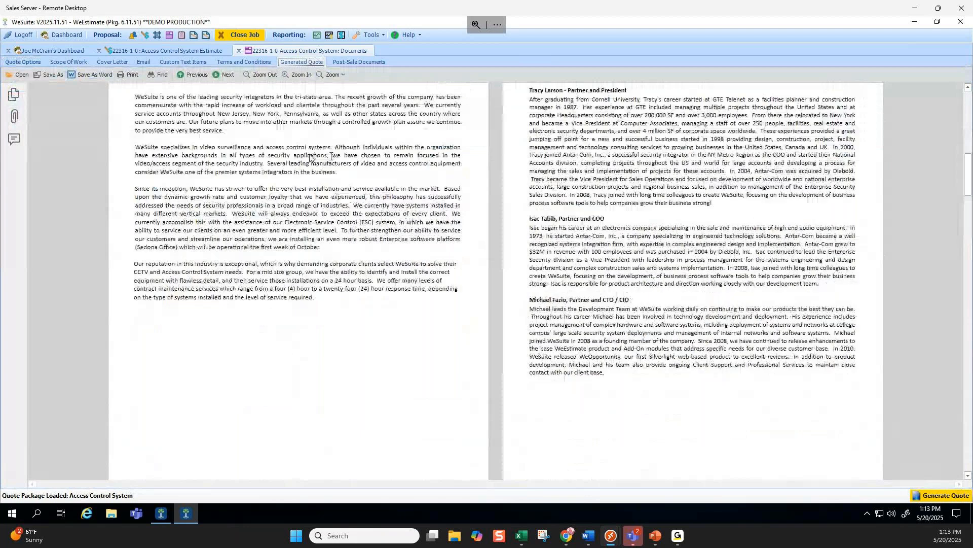
scroll(242, 198, "up", 3)
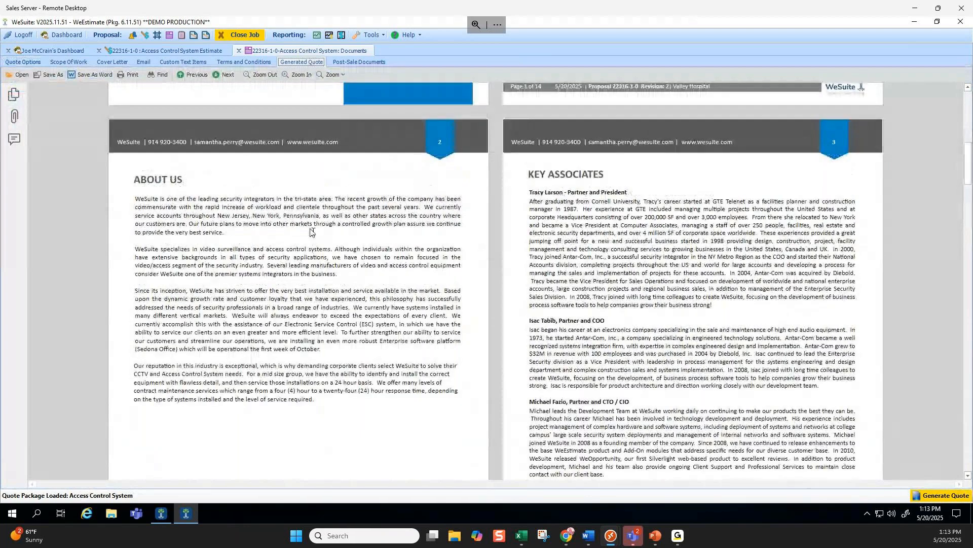
scroll(441, 242, "down", 10)
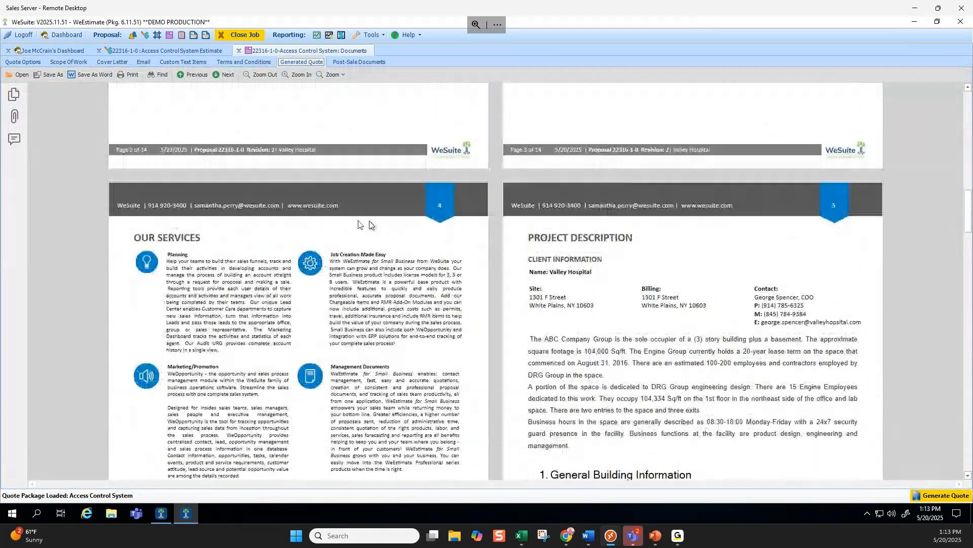
Review the quote's Project Description, including the client information, general building information, floor plans, site photos and recommendations
scroll(345, 223, "down", 1)
left_click_drag(538, 170, 654, 444)
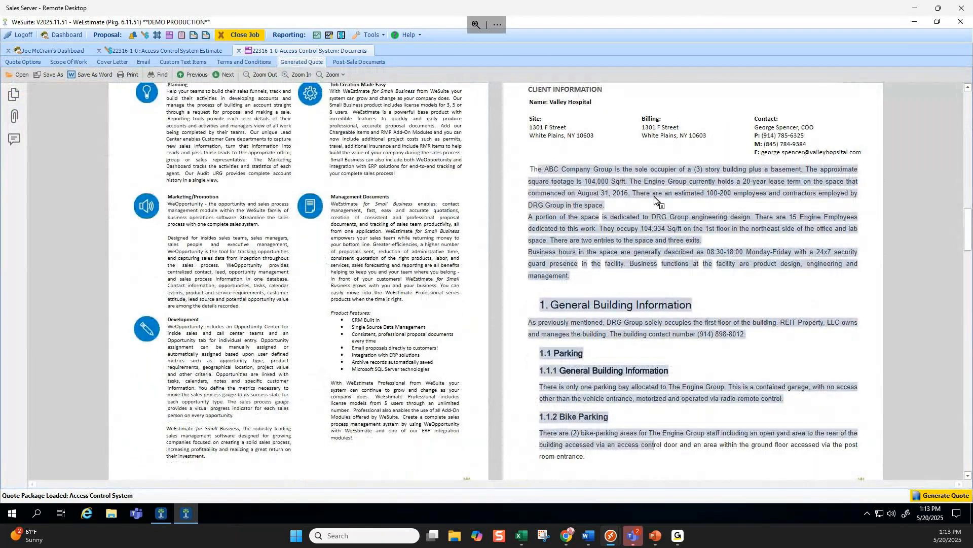
left_click(613, 208)
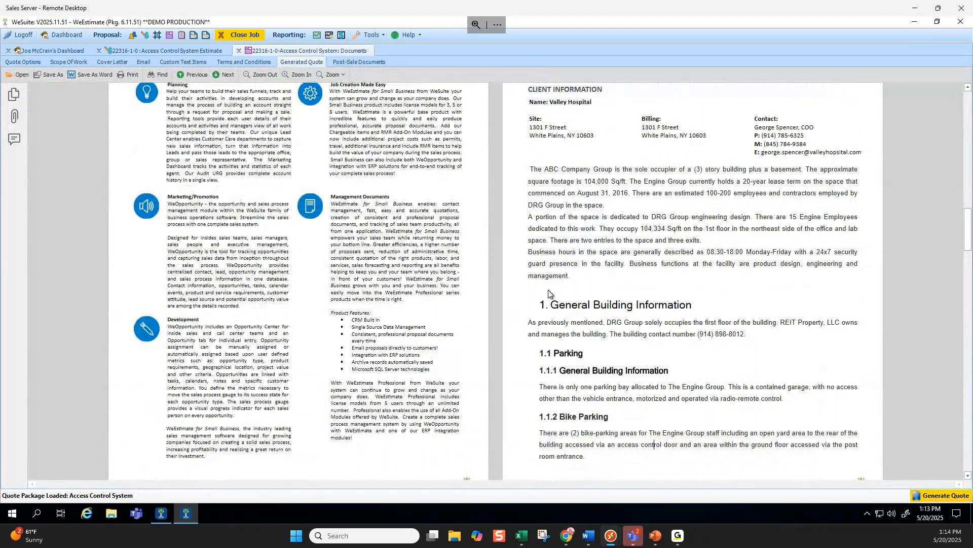
scroll(550, 294, "down", 1)
scroll(550, 294, "down", 6)
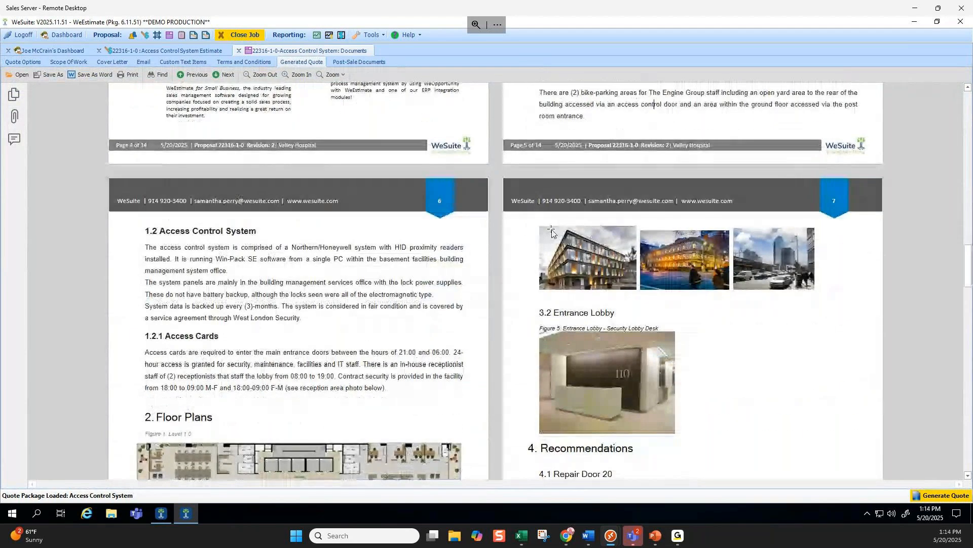
scroll(209, 360, "down", 4)
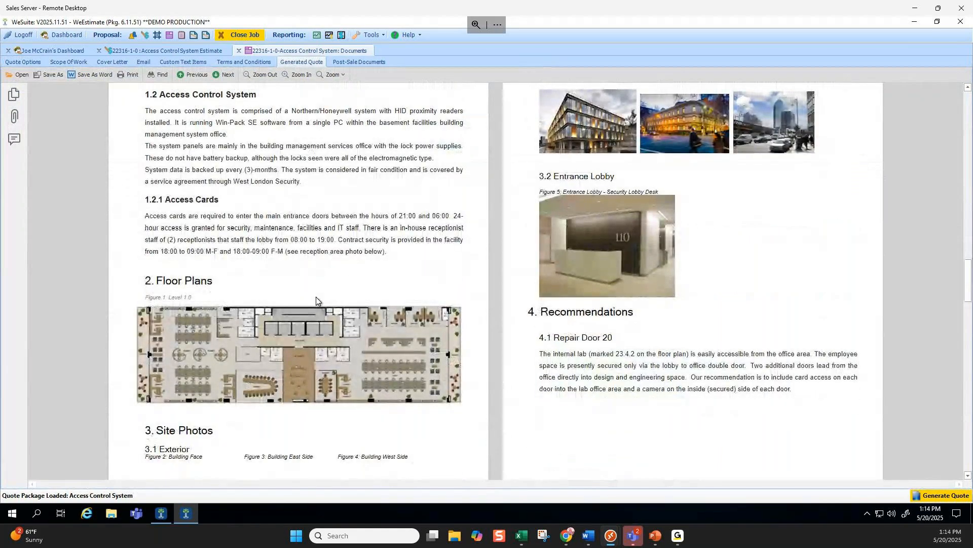
Examine the Investment page's equipment quantities, unit and extended prices, section totals and professional services at a larger size
scroll(315, 297, "down", 6)
scroll(316, 300, "down", 1)
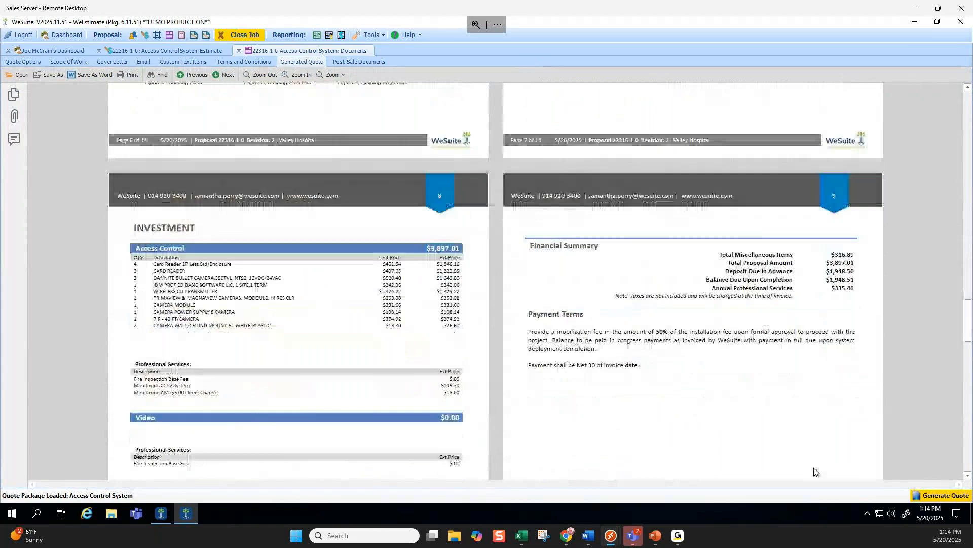
left_click(294, 74)
left_click(294, 74)
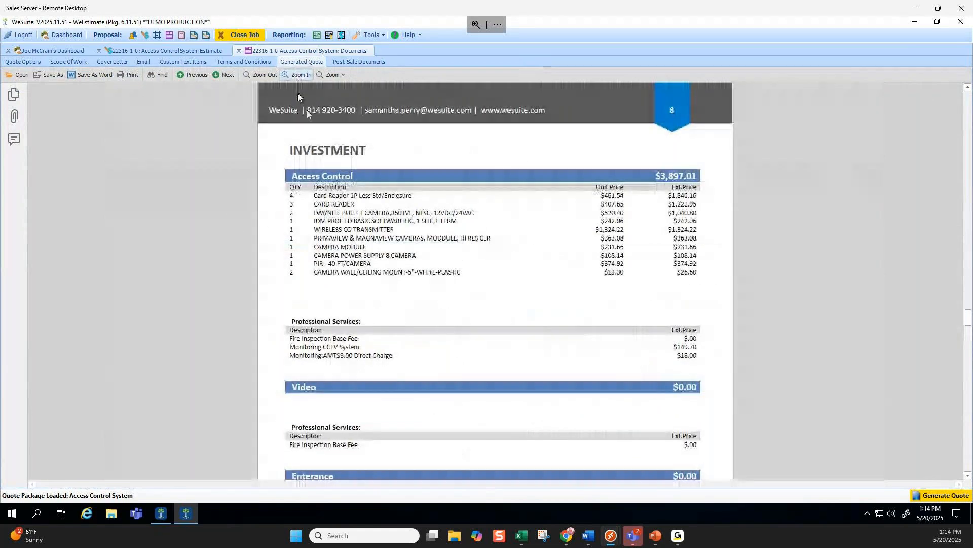
scroll(697, 269, "up", 1)
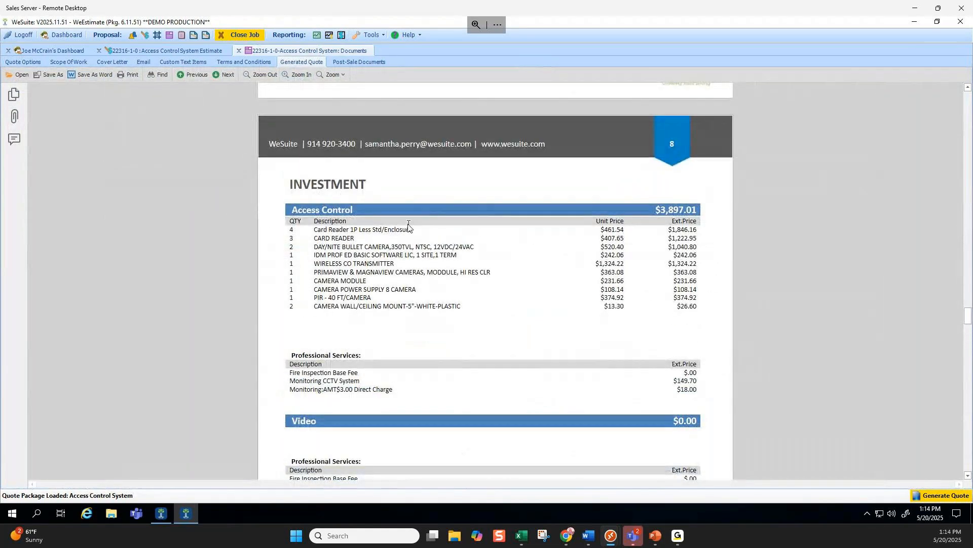
scroll(612, 274, "down", 1)
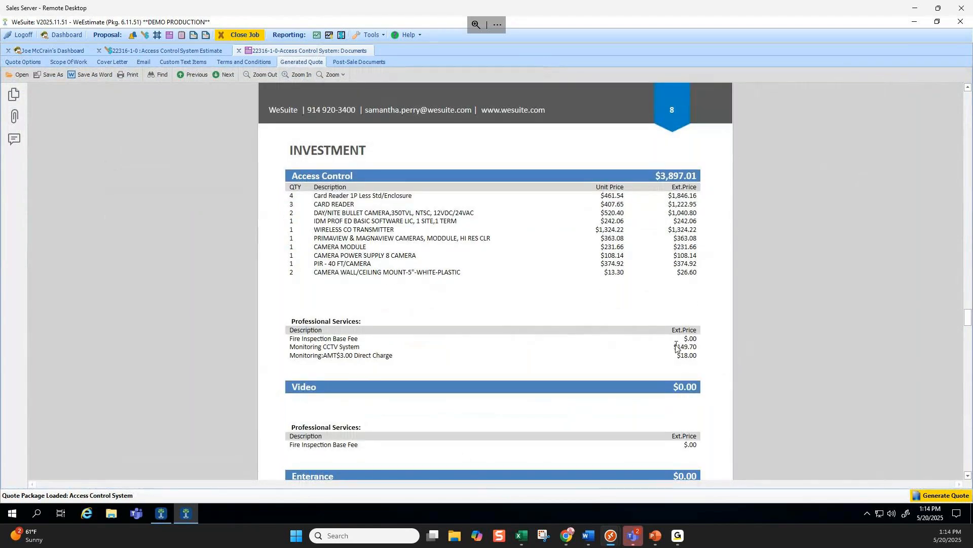
left_click_drag(657, 178, 703, 179)
double_click(702, 179)
left_click_drag(613, 200, 688, 274)
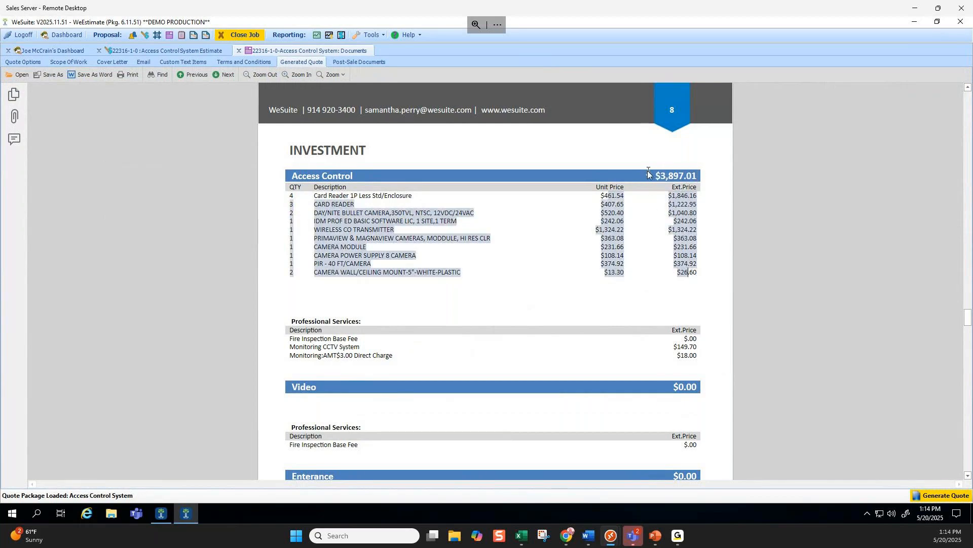
left_click(560, 230)
scroll(560, 239, "down", 3)
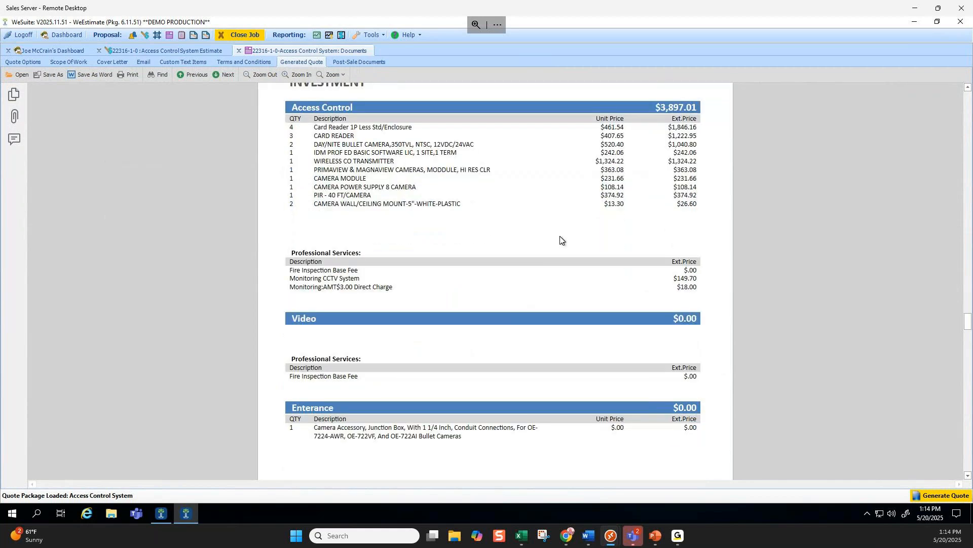
scroll(561, 239, "down", 3)
scroll(416, 210, "down", 10)
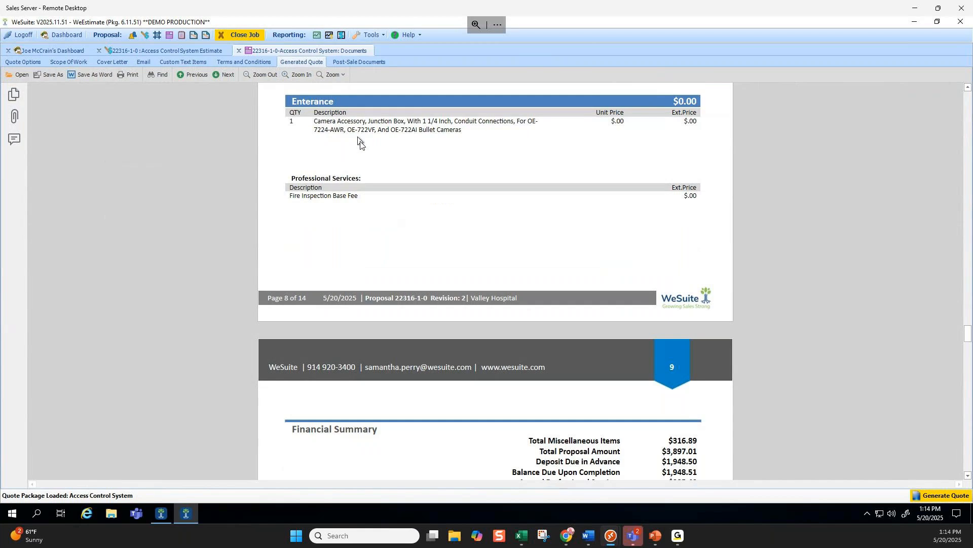
Review the quote's Financial Summary, the deposit wording in Payment Terms, and the included and excluded items under Project Clarifications & Assumptions
scroll(363, 144, "down", 7)
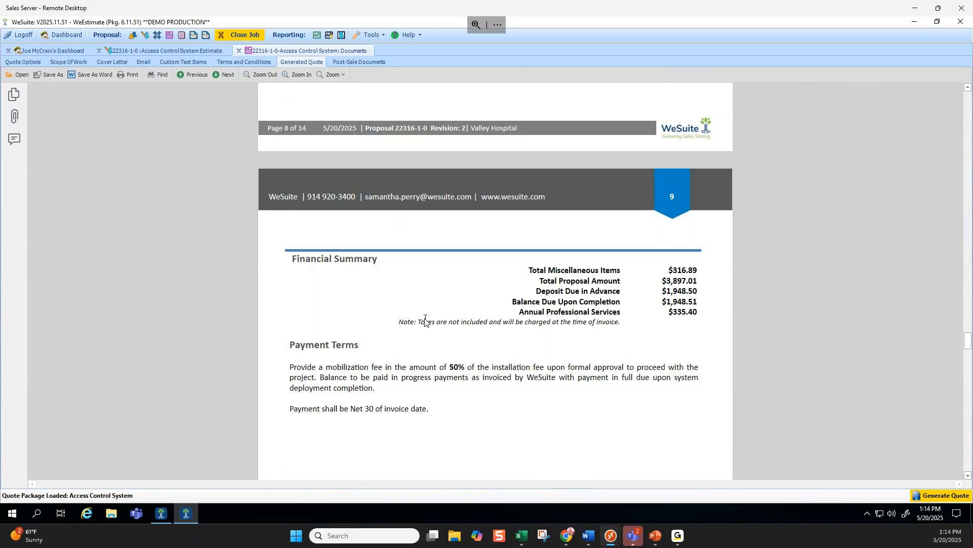
left_click_drag(448, 367, 523, 378)
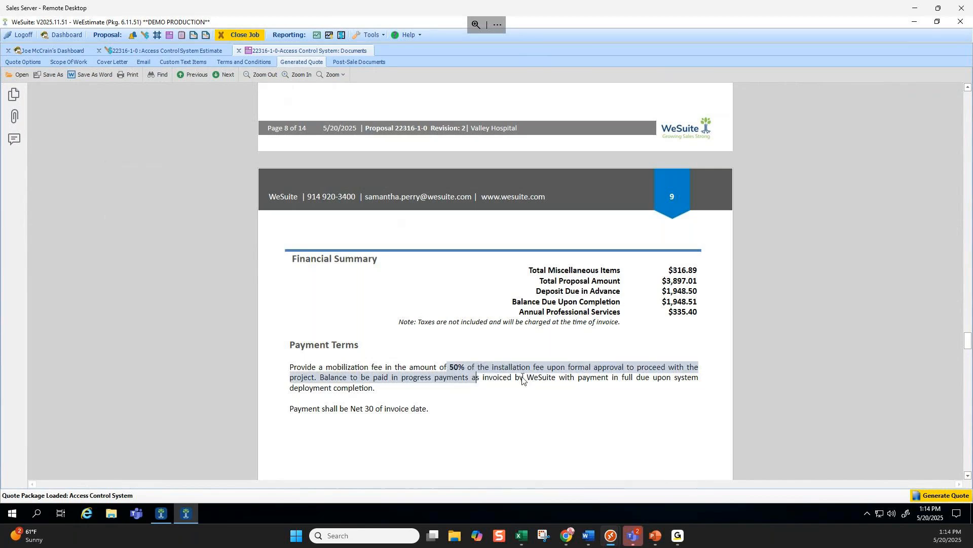
left_click(523, 378)
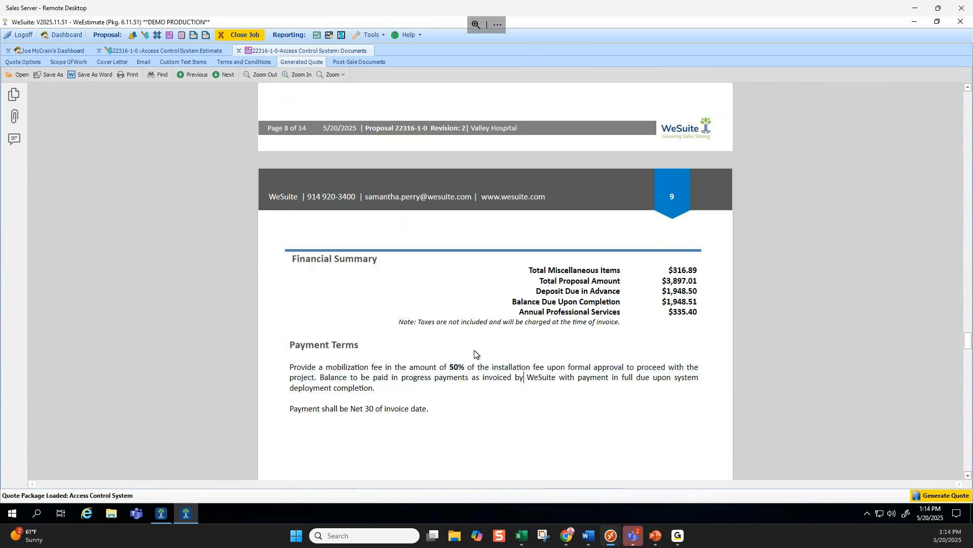
scroll(474, 353, "down", 10)
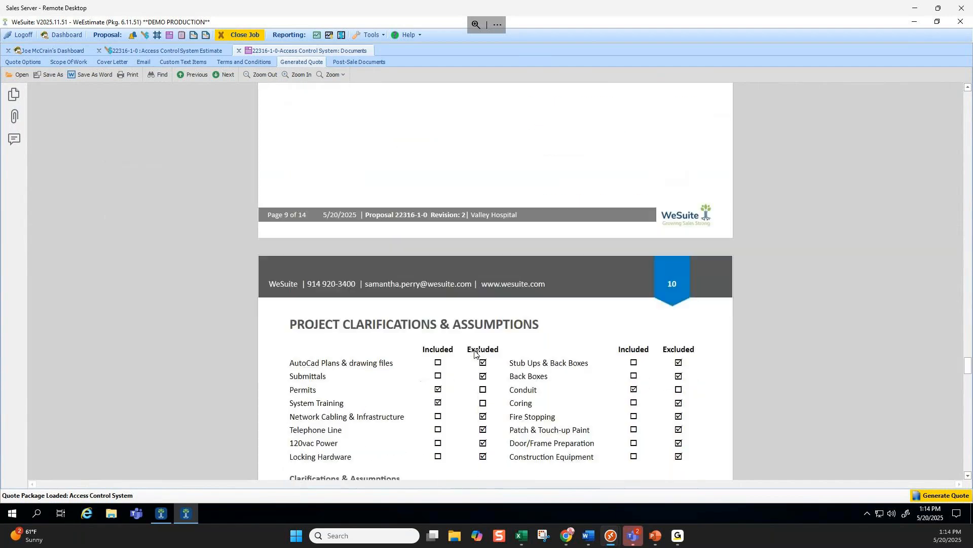
scroll(474, 353, "down", 2)
scroll(558, 265, "down", 1)
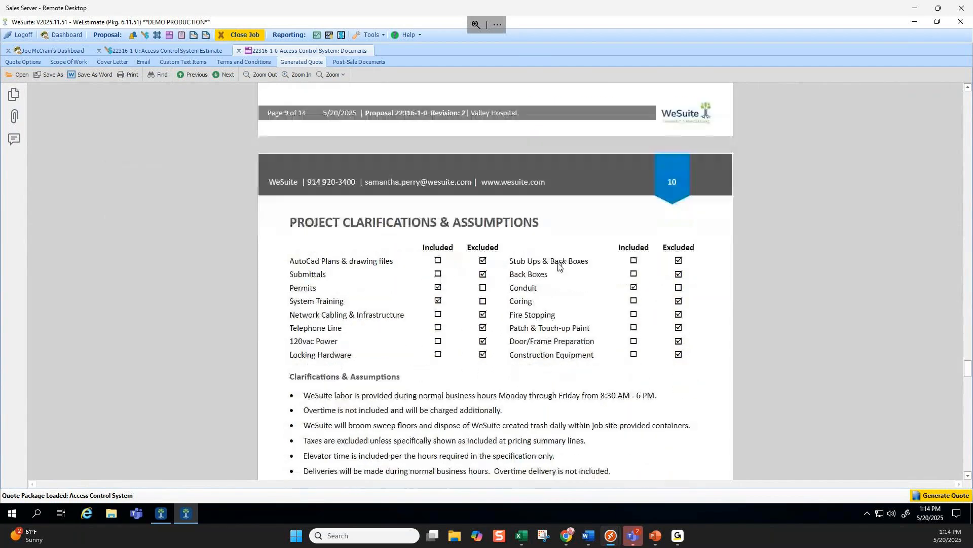
Examine the included and excluded items in the quote's Project Clarifications & Assumptions table, particularly Permits, System Training and Conduit
left_click(293, 287)
left_click_drag(320, 289, 408, 303)
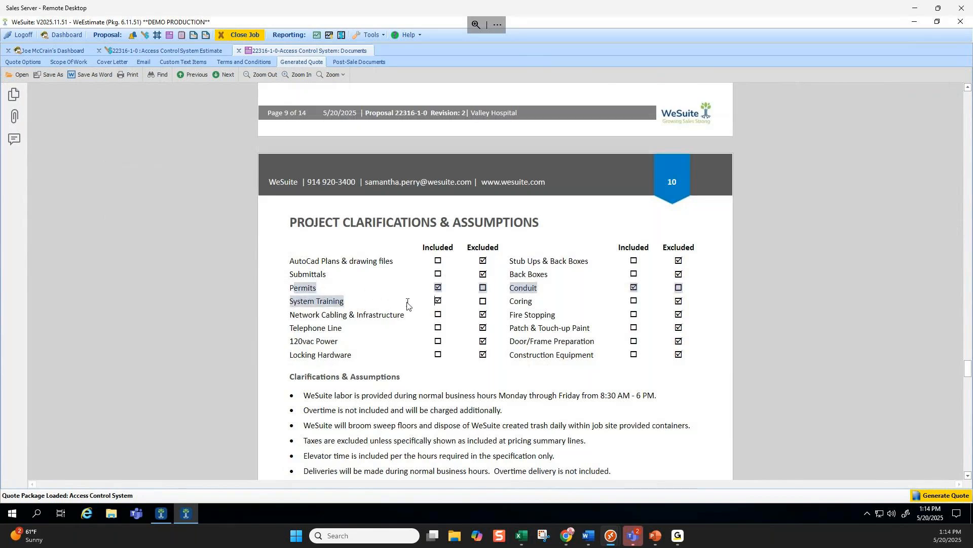
left_click(562, 289)
left_click_drag(546, 288, 515, 288)
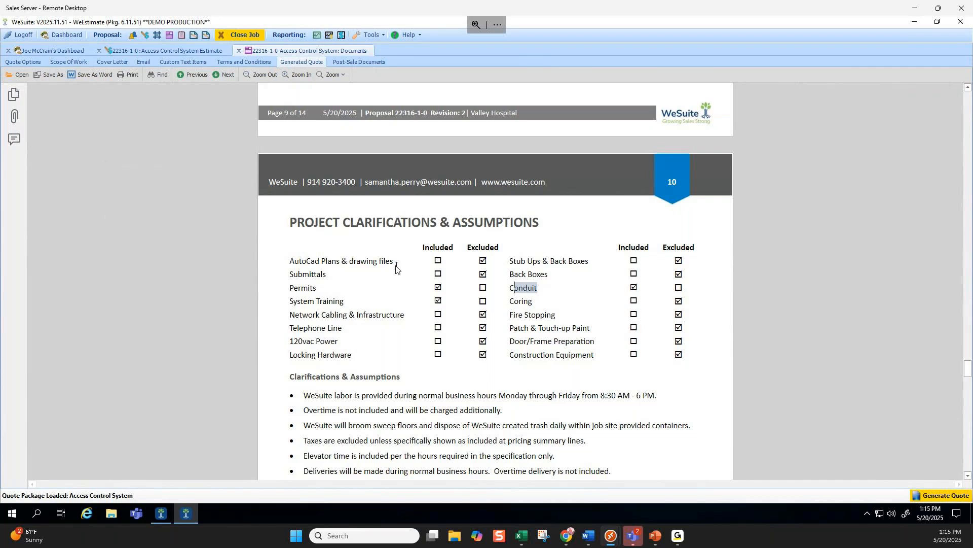
mouse_move(288, 260)
left_mouse_down()
mouse_move(397, 261)
mouse_move(555, 332)
mouse_move(696, 360)
left_mouse_up()
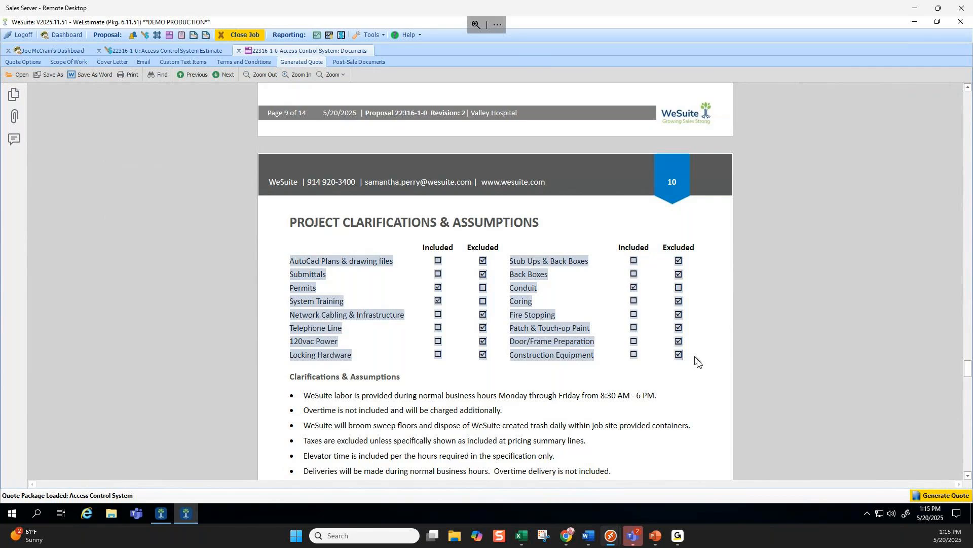
Read the bulleted Clarifications & Assumptions statements beneath the included and excluded items in the generated quote
scroll(426, 373, "down", 2)
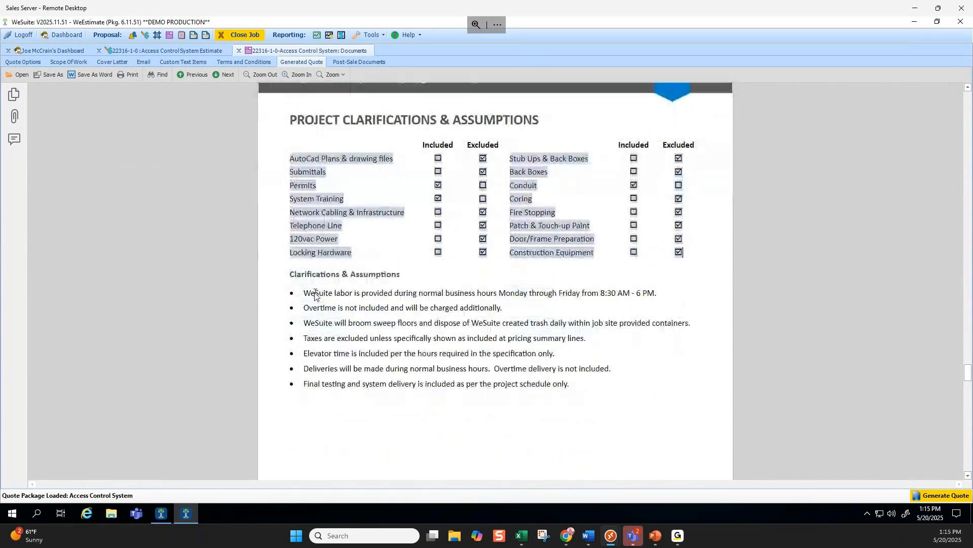
left_click_drag(315, 294, 572, 387)
left_click(573, 387)
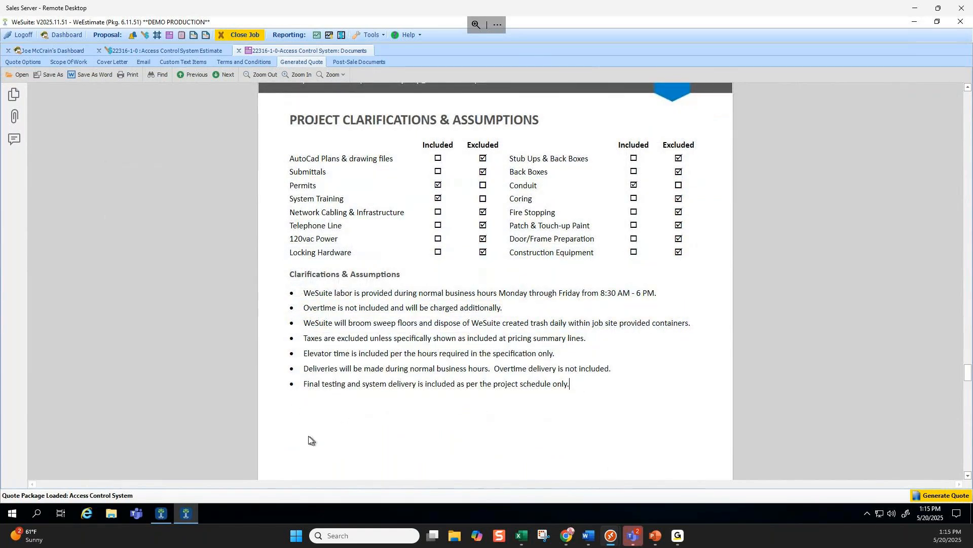
scroll(330, 400, "down", 1)
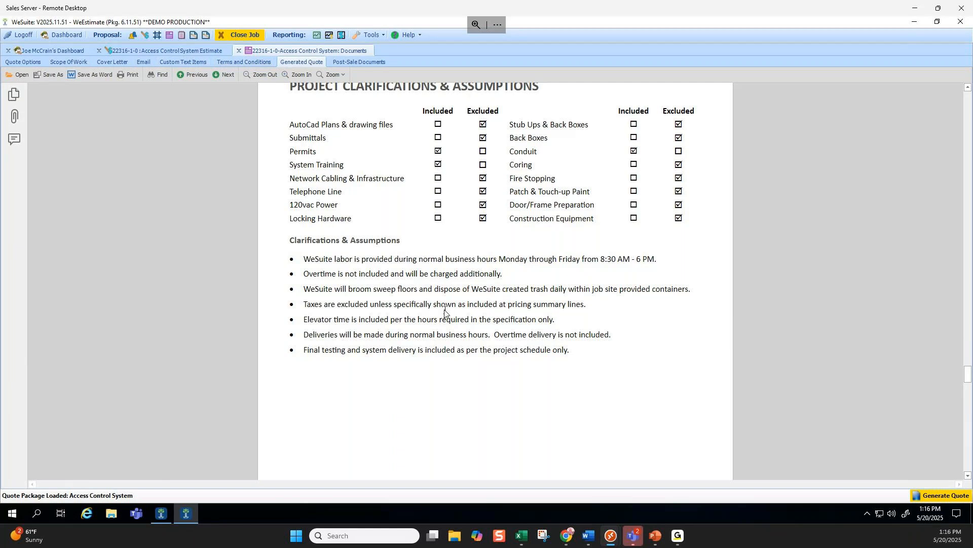
scroll(445, 311, "down", 4)
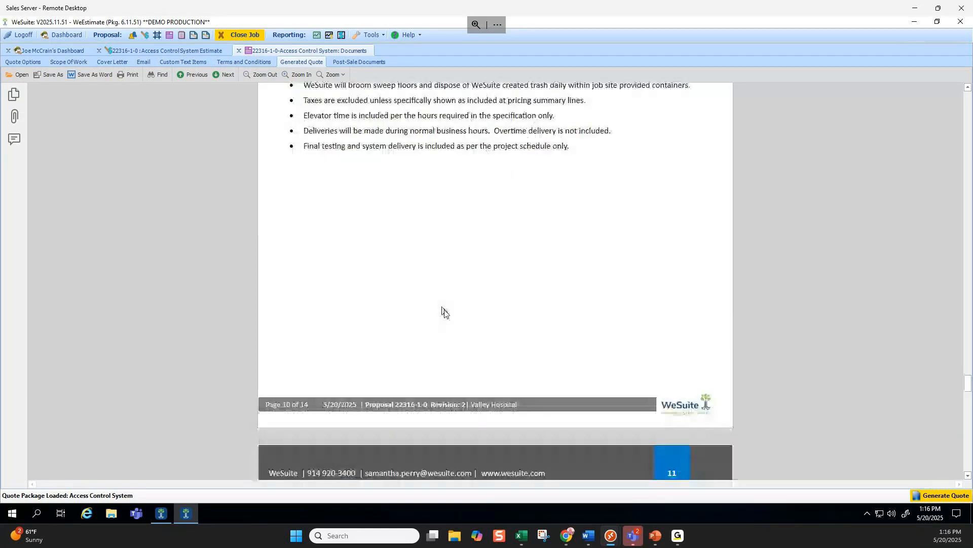
scroll(442, 311, "up", 7)
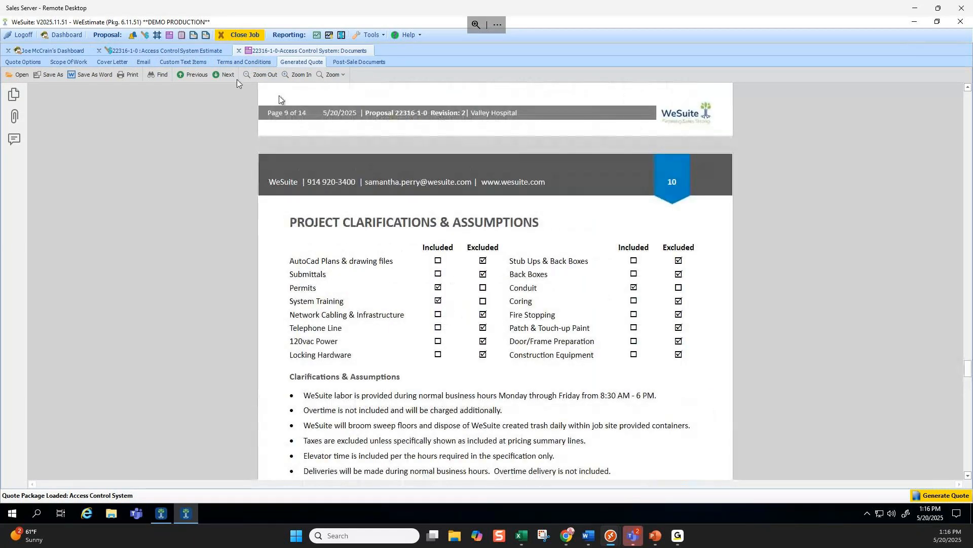
Review the document defaults in My Settings and the list of templates available for the package's quote options
left_click(25, 62)
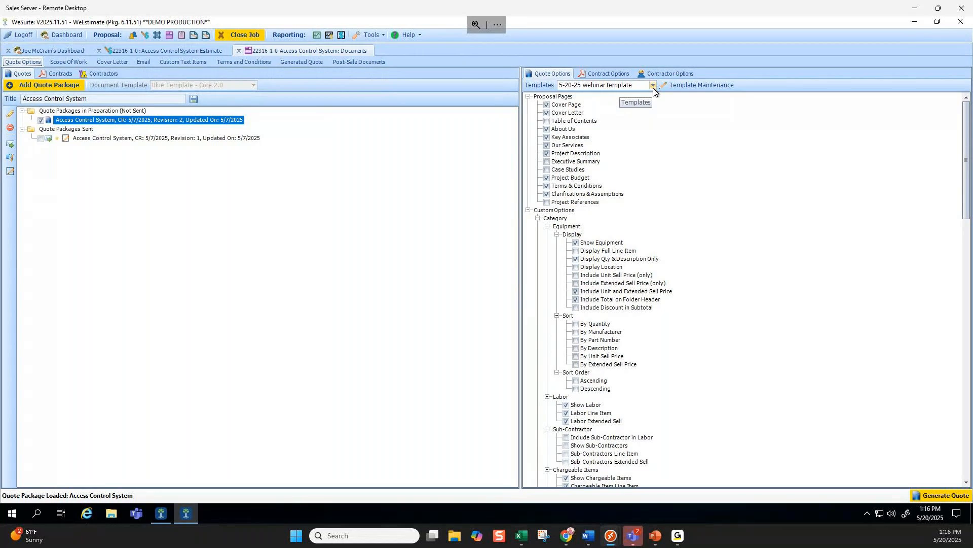
left_click(383, 35)
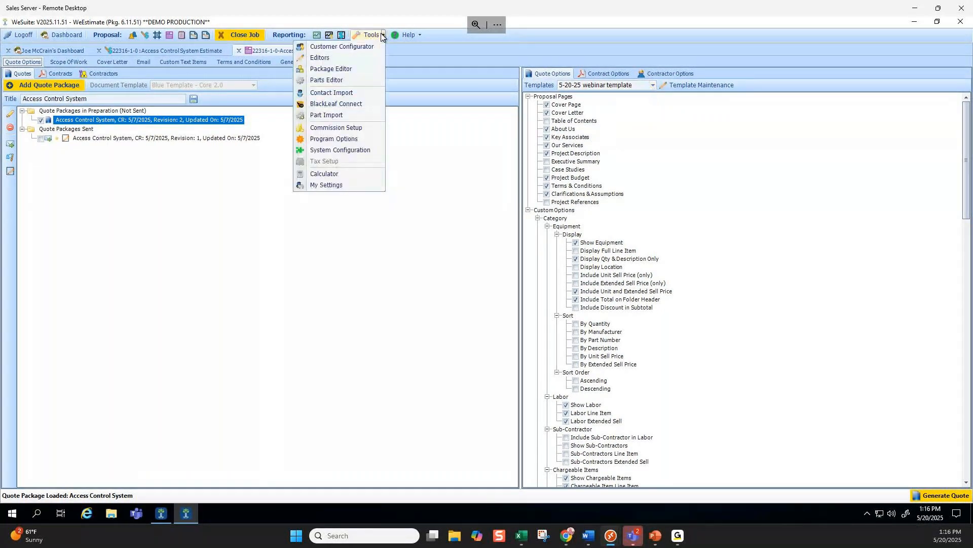
left_click(337, 185)
left_click(350, 147)
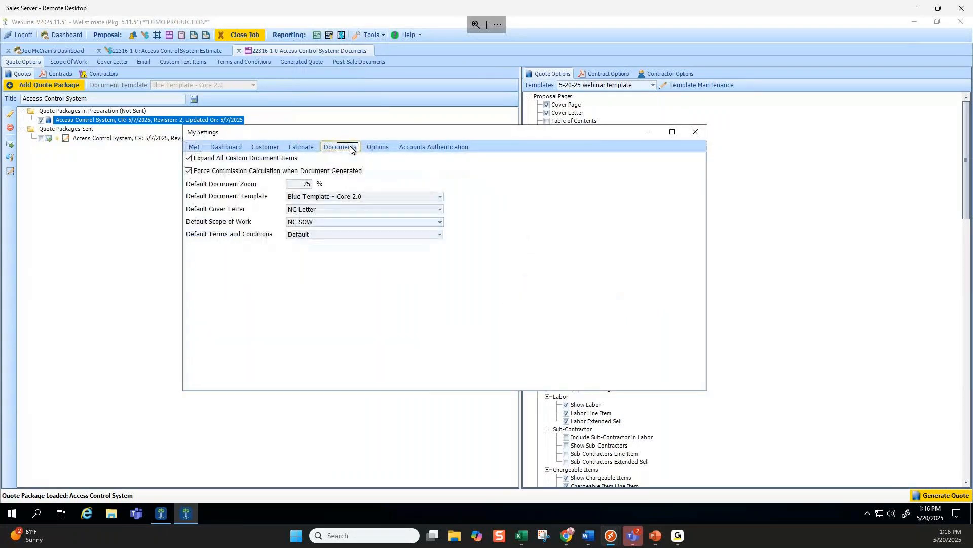
left_click(299, 183)
left_click(696, 130)
left_click(653, 86)
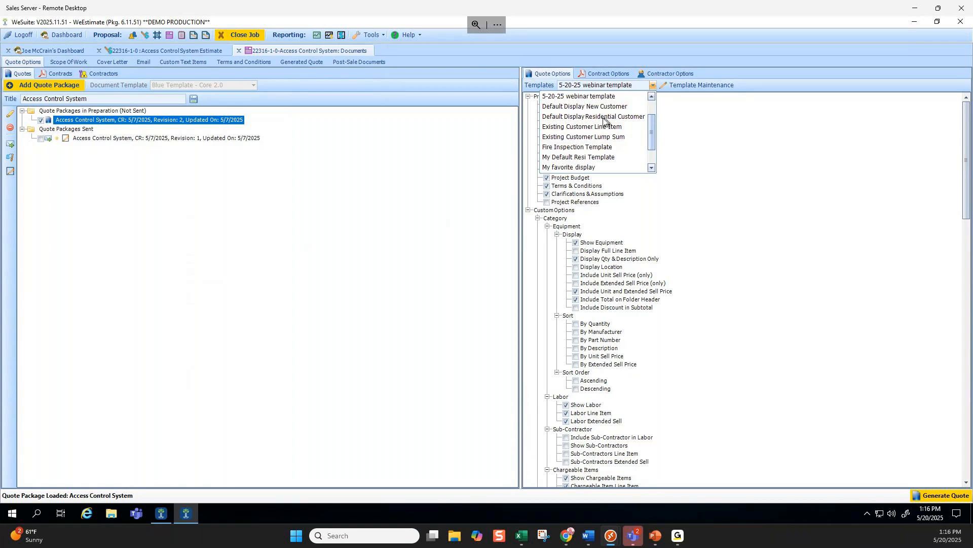
key("Escape")
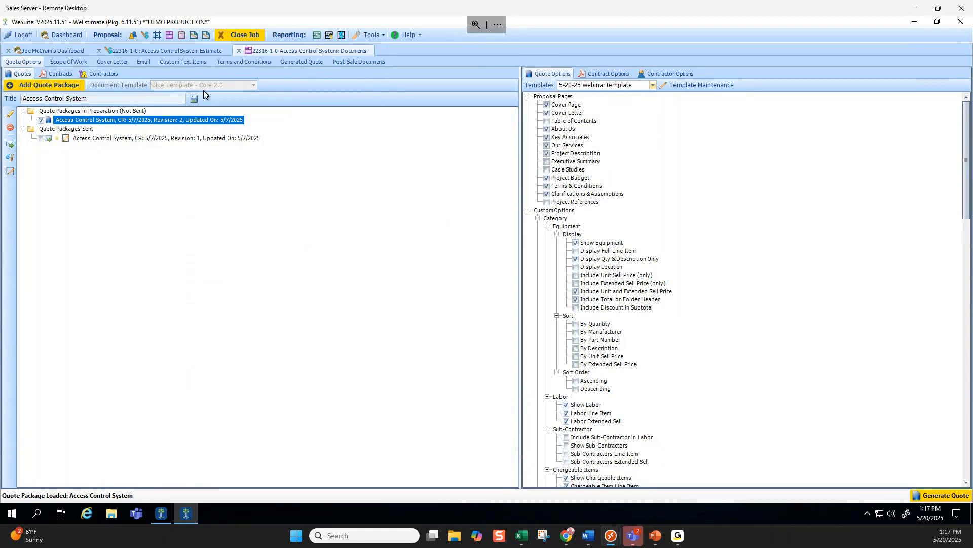
Look through the package's Scope of Work, Cover Letter, Email, Terms and Conditions and Generated Quote sections
left_click(76, 61)
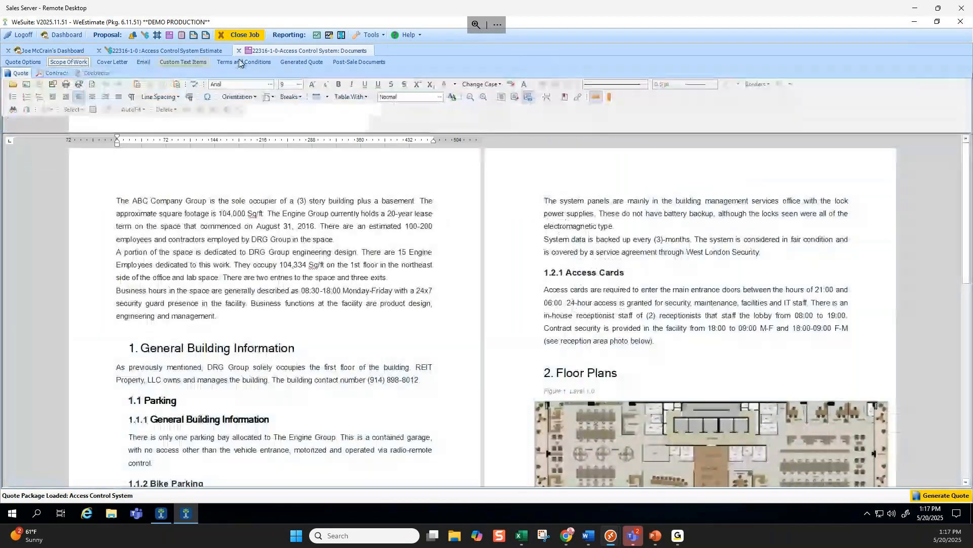
left_click(23, 62)
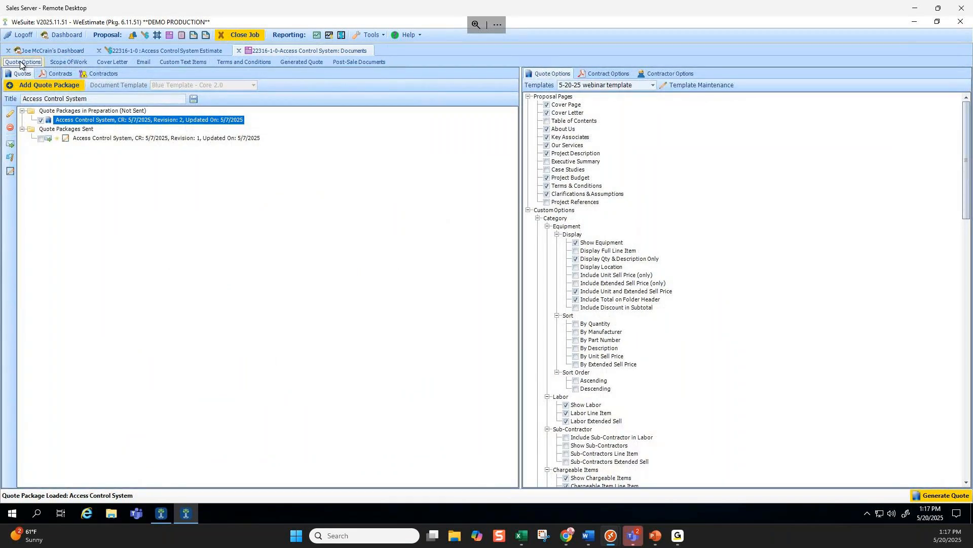
left_click(71, 63)
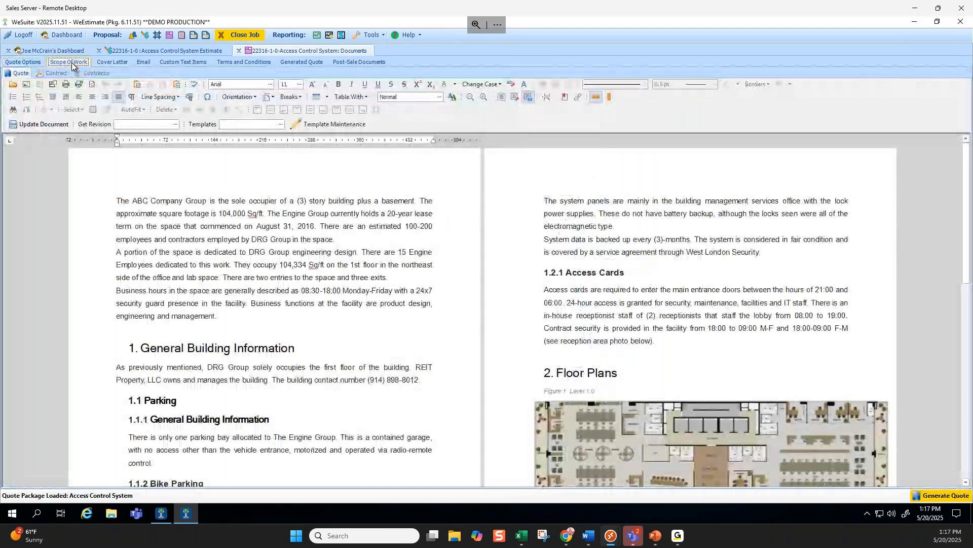
left_click(117, 63)
left_click(142, 62)
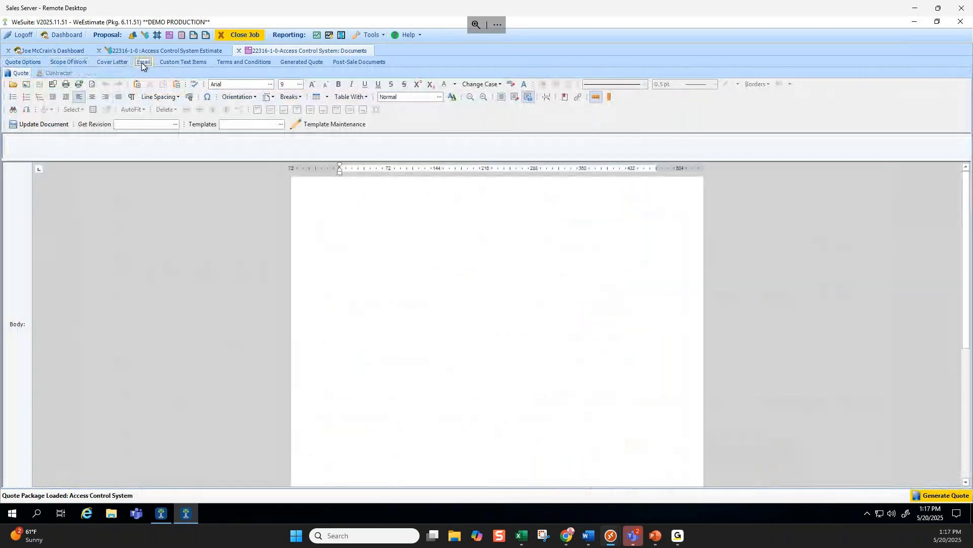
left_click(222, 61)
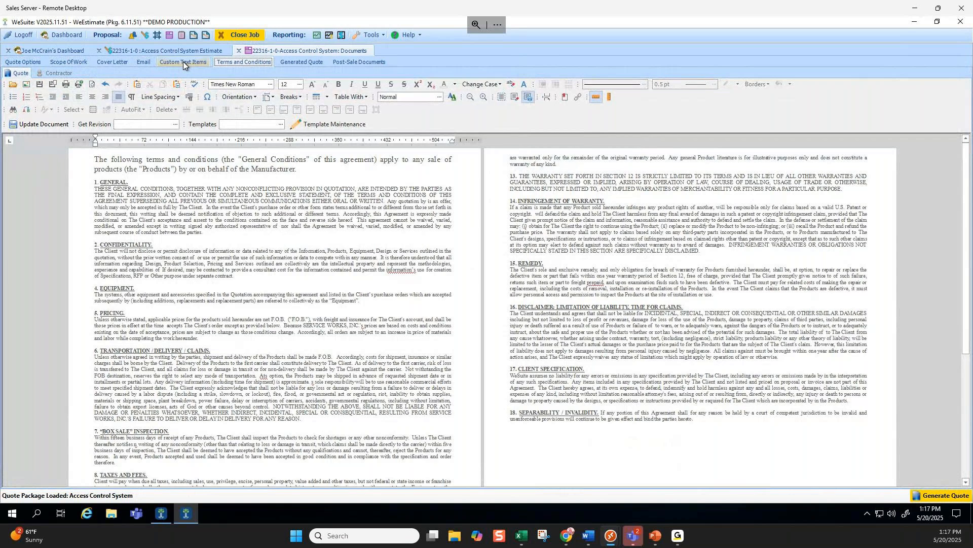
left_click(303, 62)
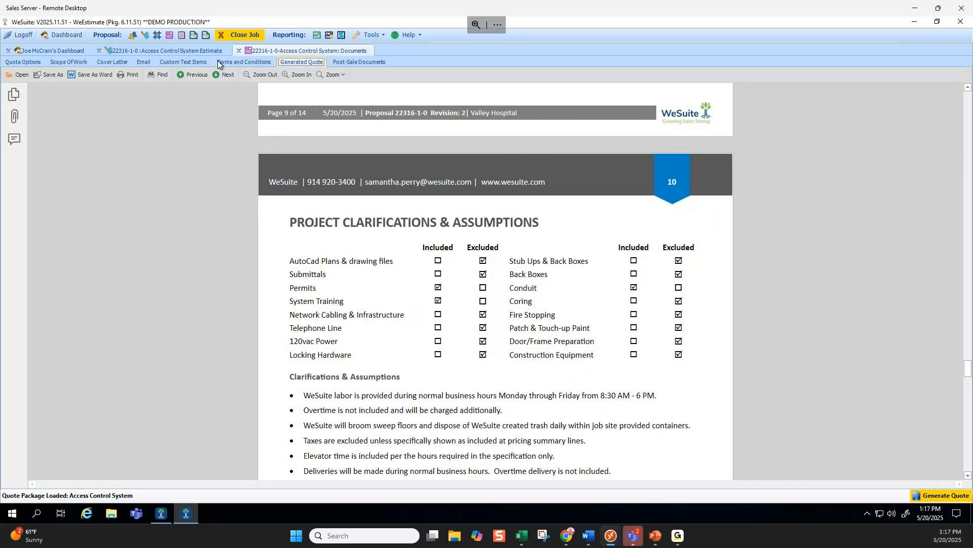
left_click(72, 61)
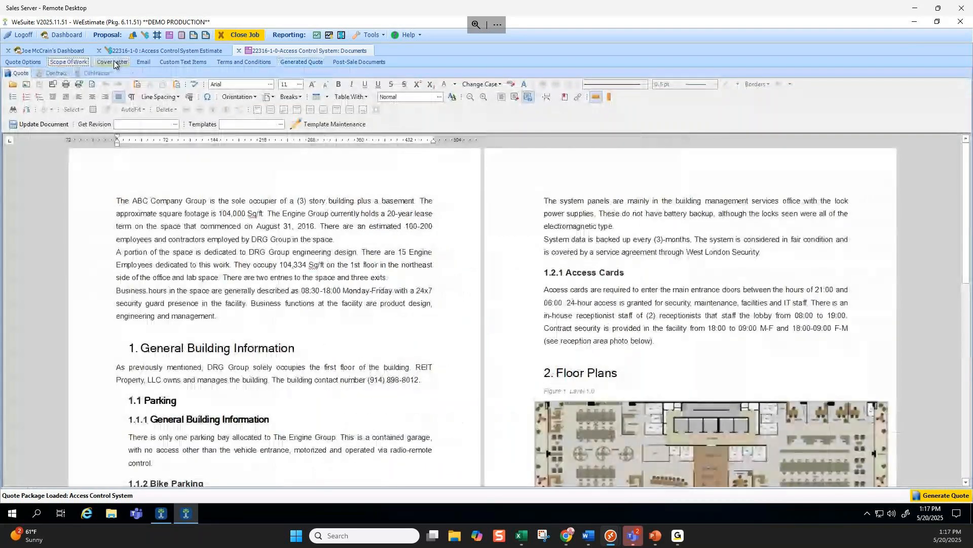
left_click(115, 61)
Add the Executive Summary template to the existing Scope of Work content at the start of its opening paragraph
left_click(75, 61)
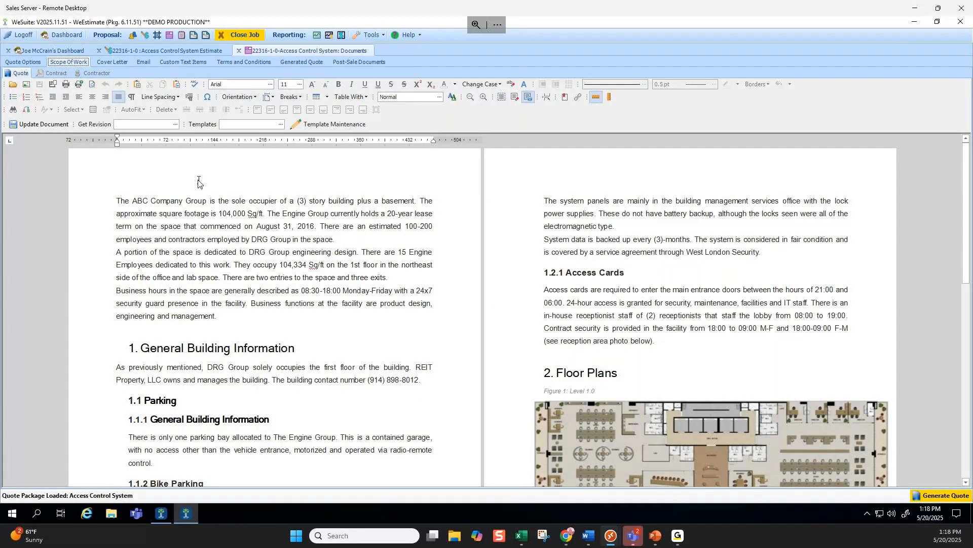
left_click(186, 202)
left_click_drag(127, 201, 630, 406)
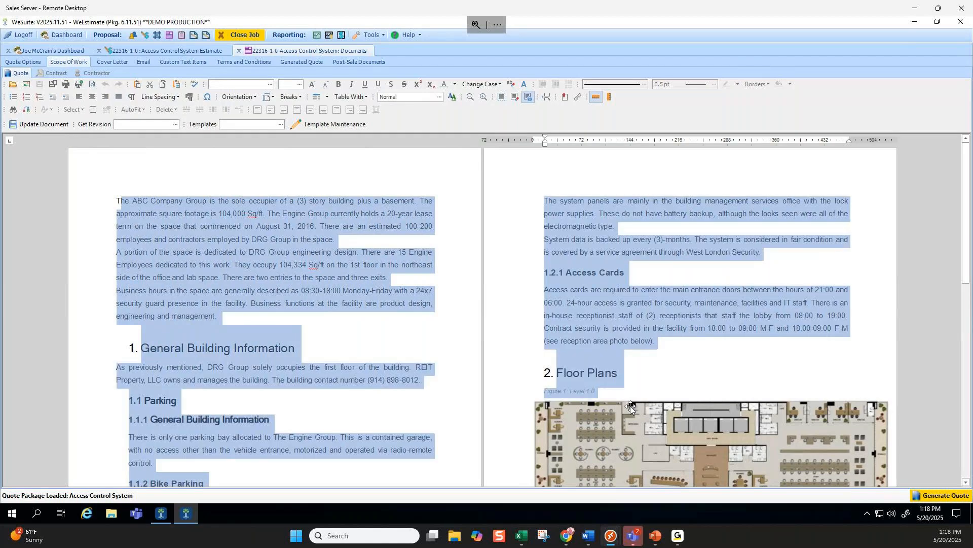
left_click(258, 185)
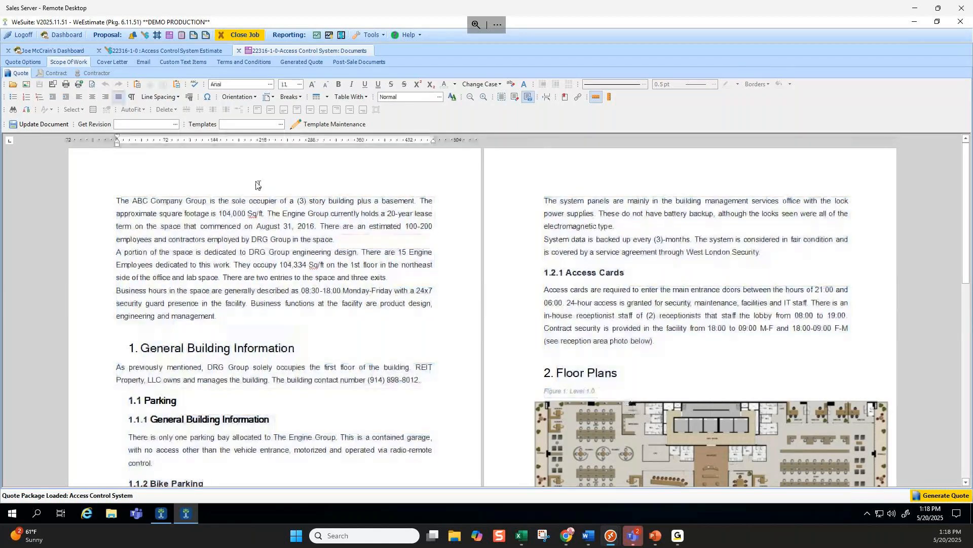
left_click(117, 201)
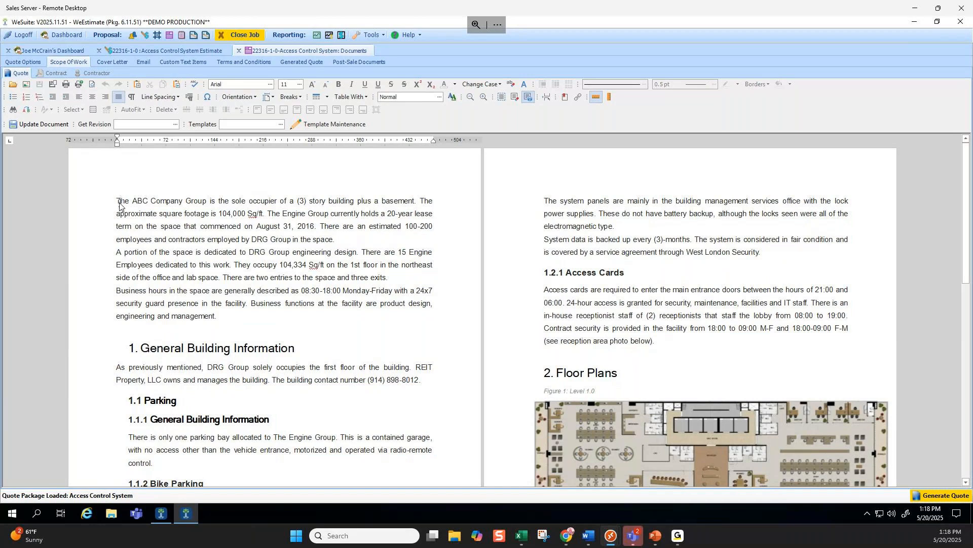
left_click(281, 125)
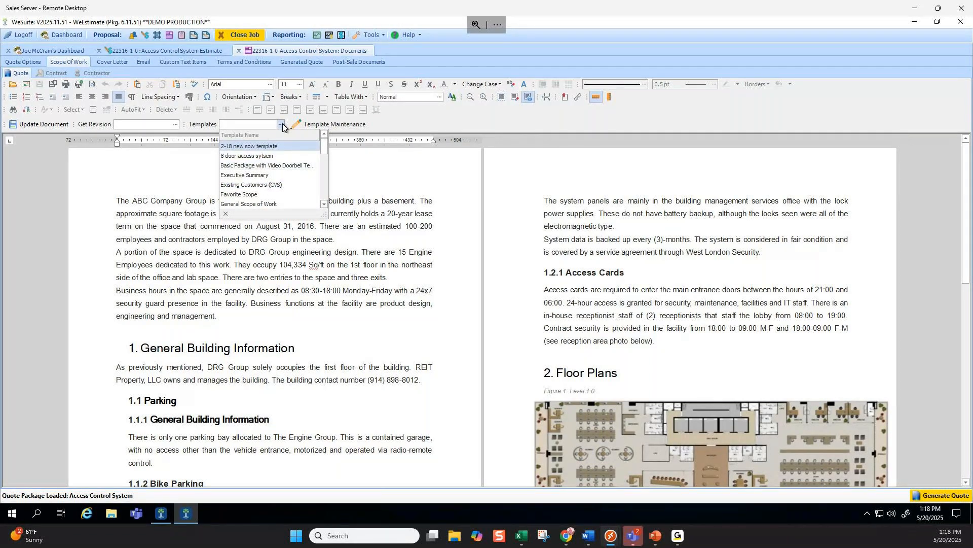
left_click(248, 175)
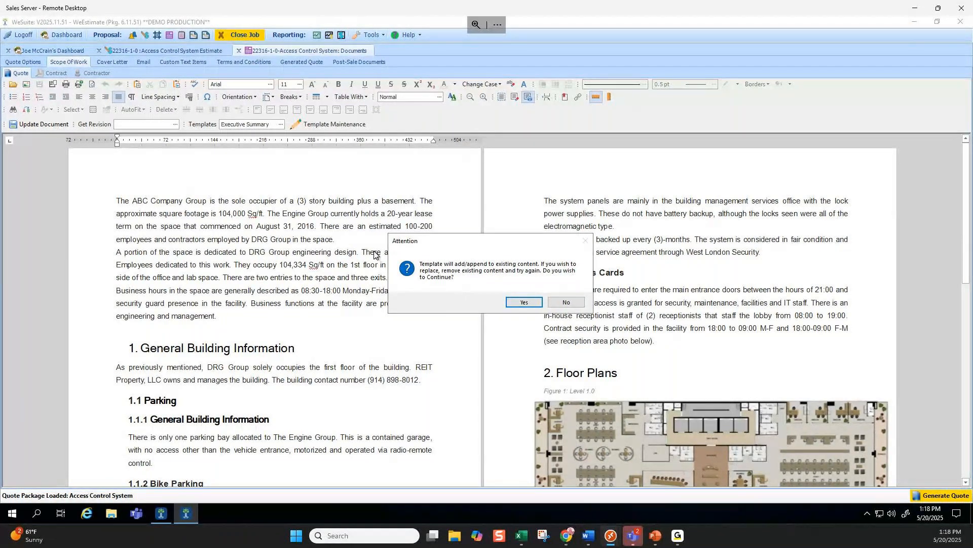
left_click(578, 302)
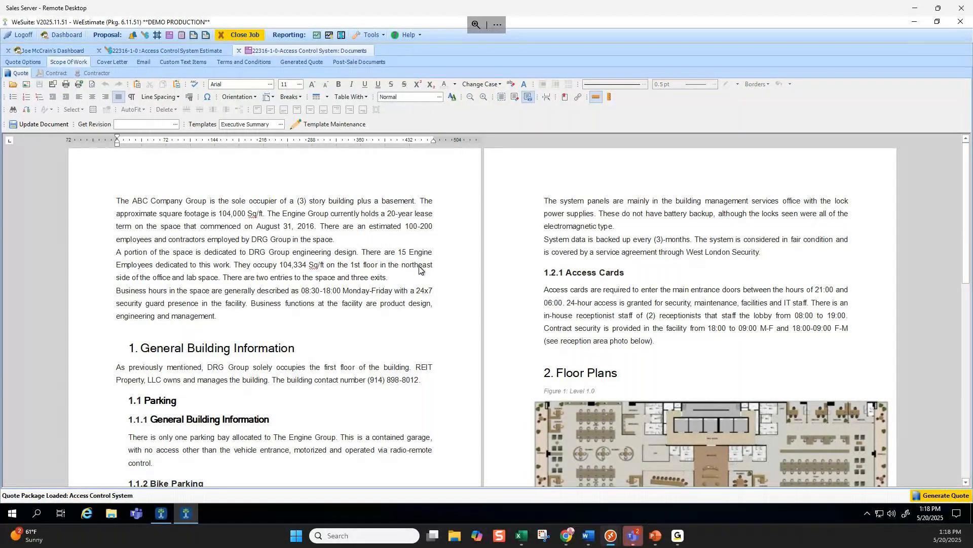
Review the inserted Executive Summary pages in the Scope of Work and check where the original building description continues
scroll(289, 235, "down", 3)
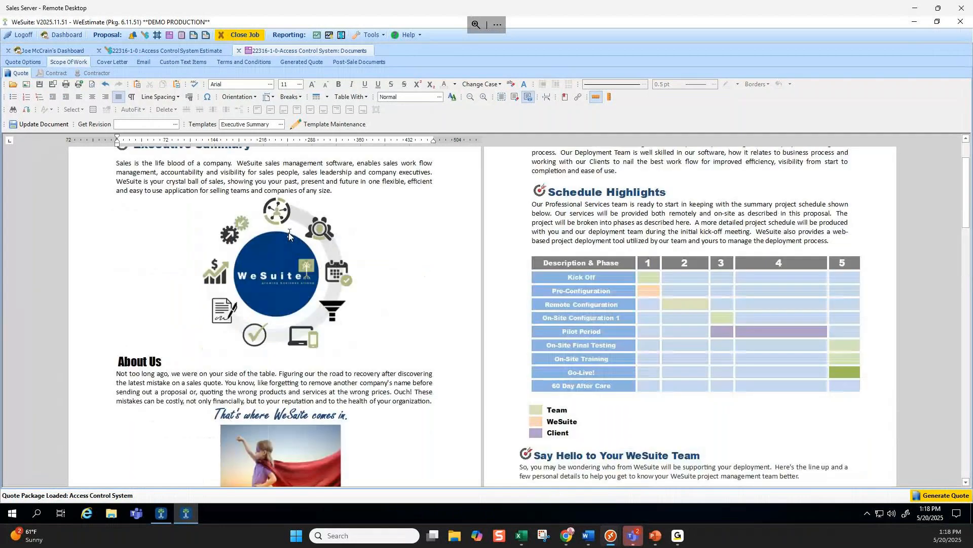
scroll(289, 234, "down", 4)
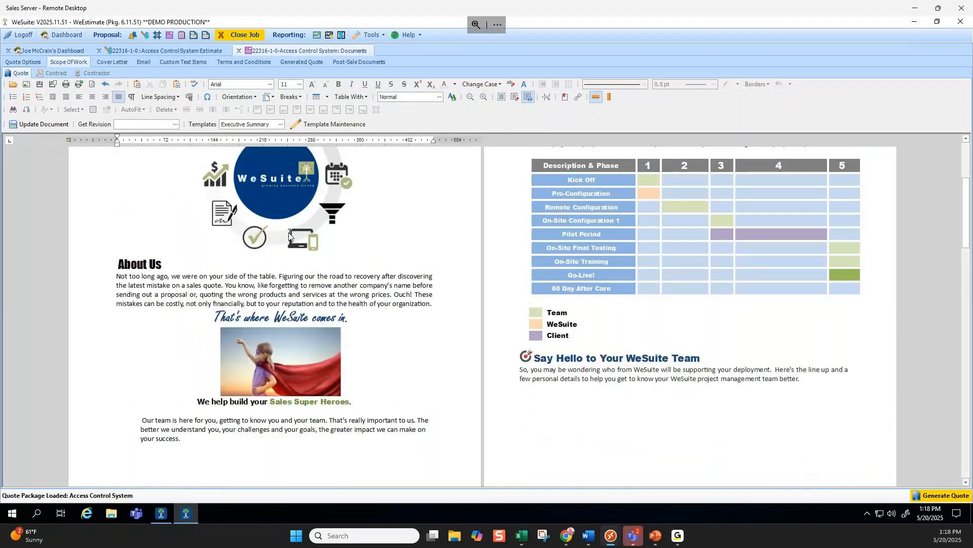
scroll(289, 234, "down", 10)
scroll(289, 234, "down", 2)
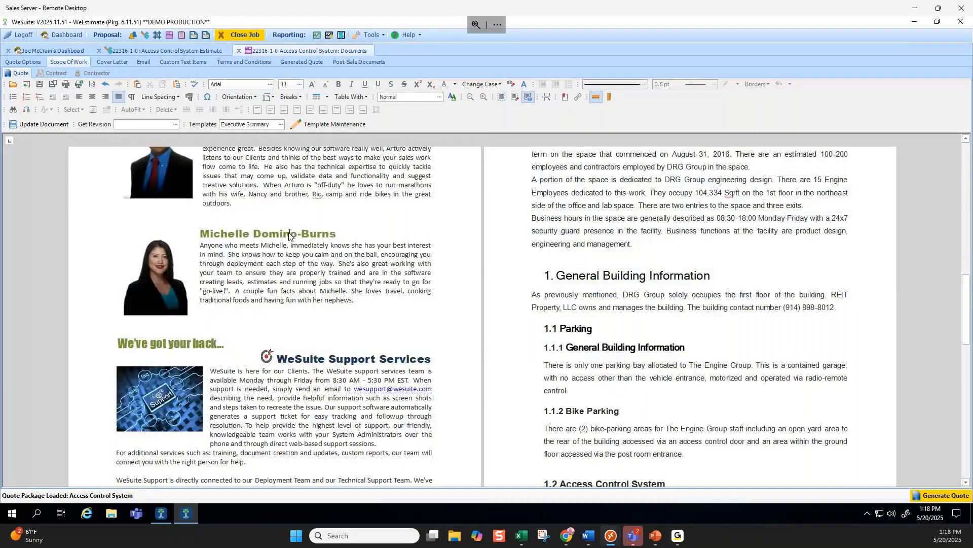
scroll(289, 234, "up", 2)
left_click_drag(549, 226, 640, 374)
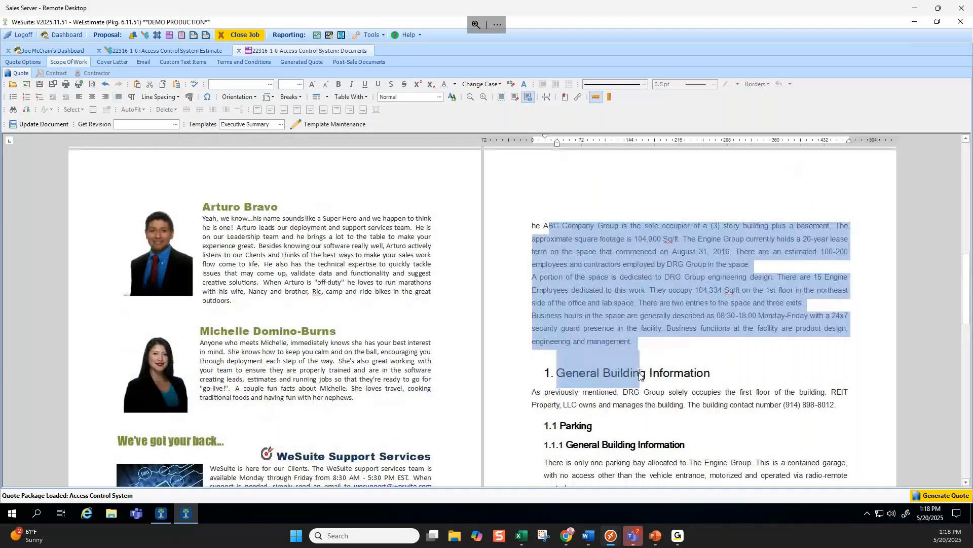
left_click(534, 290)
scroll(534, 290, "up", 10)
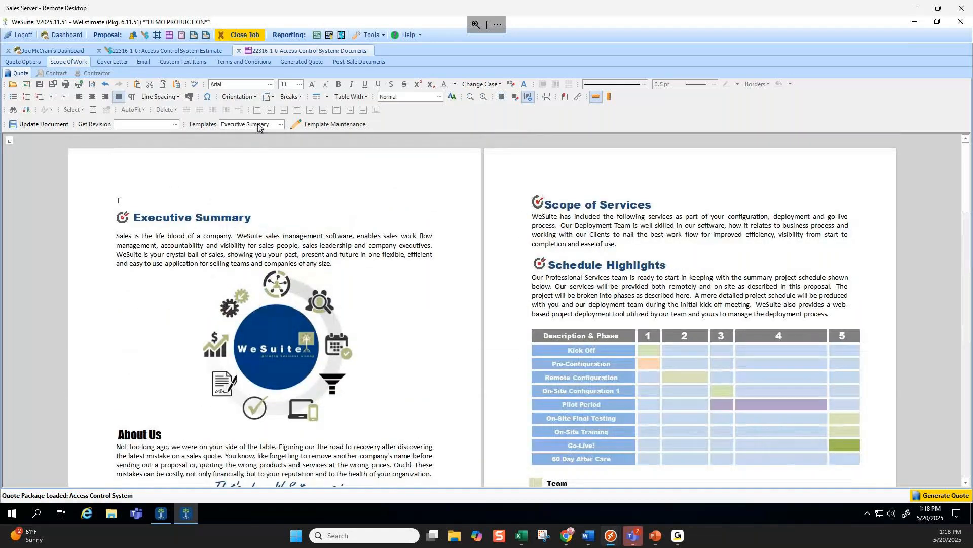
Add a new Scope template named 5-20-25 in the Document Template Editor
left_click(318, 125)
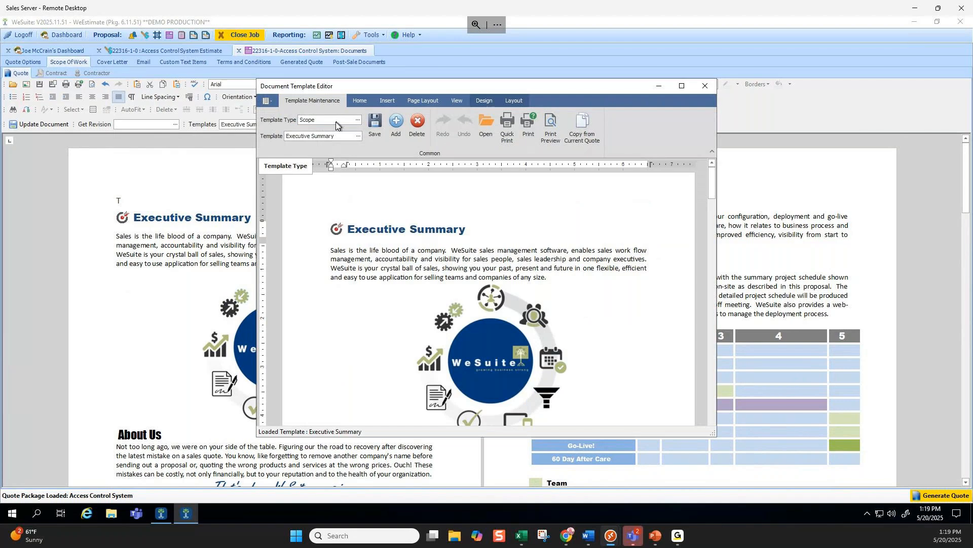
left_click(395, 123)
type("5")
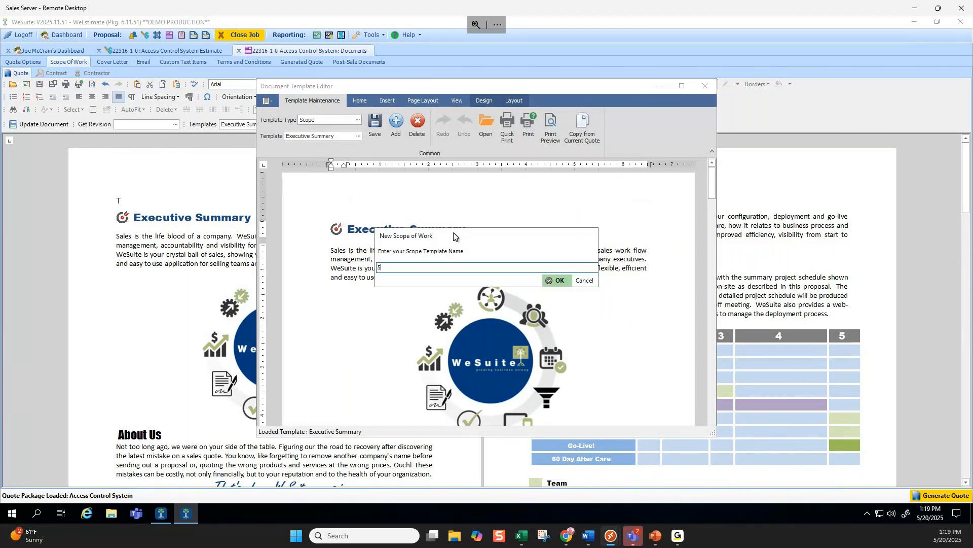
type("-20-25")
left_click(549, 282)
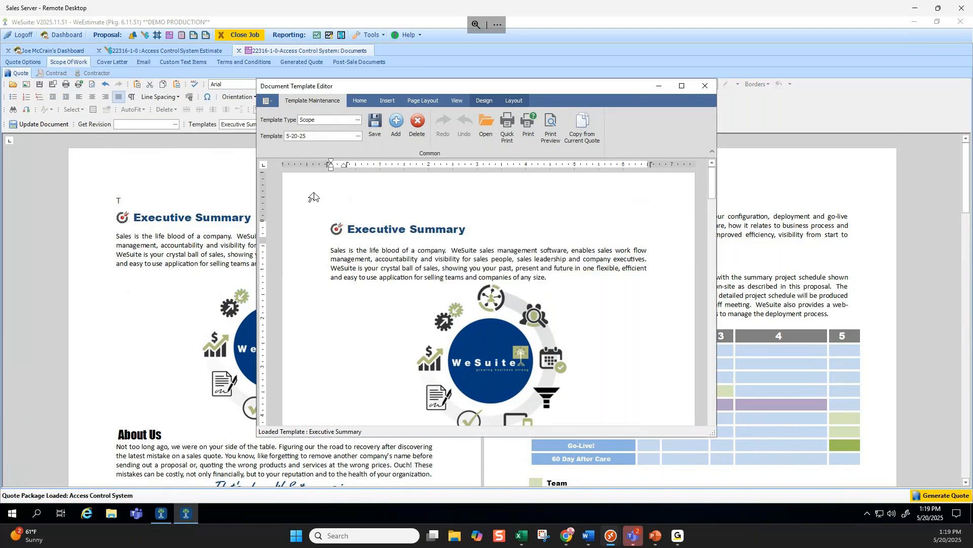
Delete the staff biographies that follow the Say Hello to Your WeSuite Team introduction from the 5-20-25 template
scroll(507, 242, "down", 1)
scroll(506, 244, "down", 6)
scroll(358, 229, "up", 7)
left_click_drag(357, 229, 517, 287)
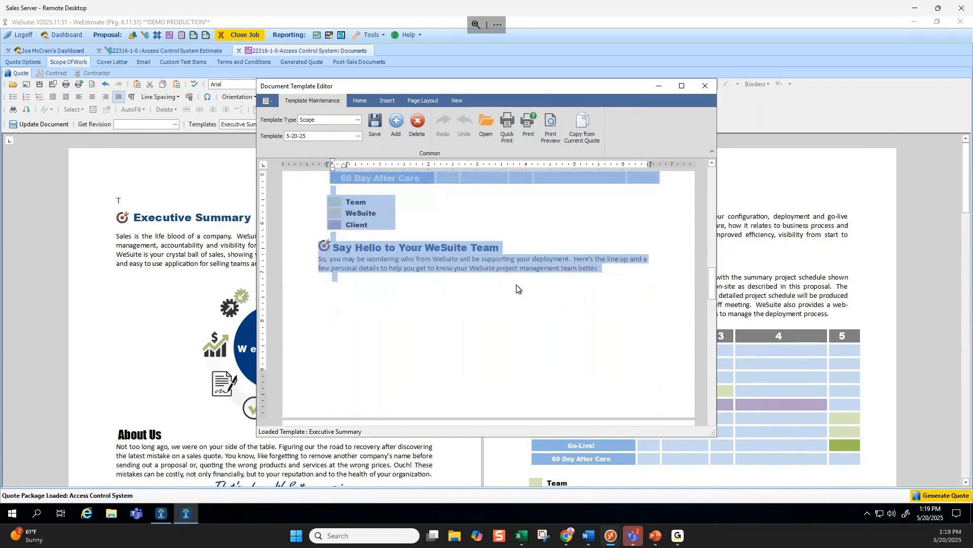
left_click(499, 310)
scroll(499, 311, "up", 2)
left_click_drag(623, 318, 358, 301)
scroll(482, 309, "up", 10)
scroll(483, 309, "up", 2)
scroll(483, 309, "down", 12)
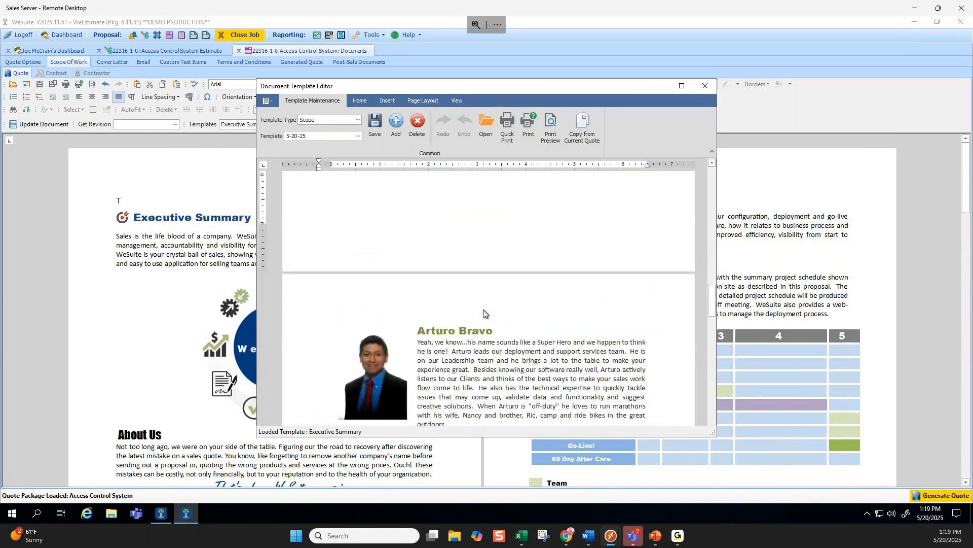
scroll(483, 314, "down", 3)
left_click_drag(445, 257, 535, 443)
key("Delete")
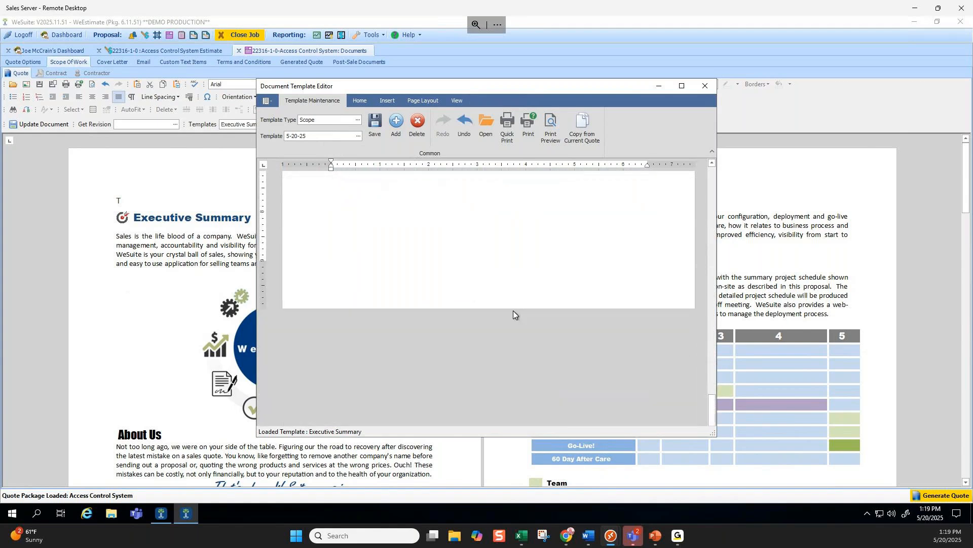
Highlight the Executive Summary text from "life blood of a company" through "showing" in yellow
scroll(497, 330, "up", 3)
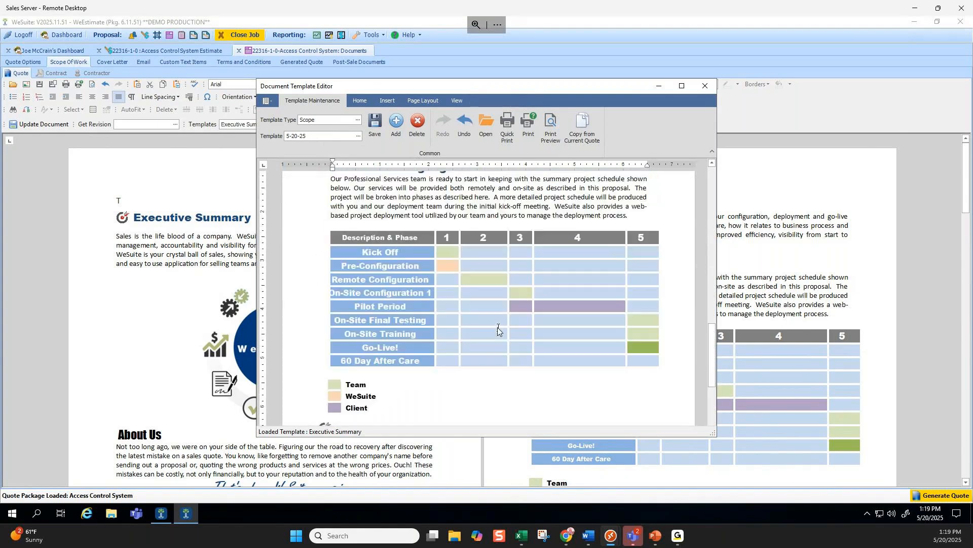
scroll(498, 331, "up", 15)
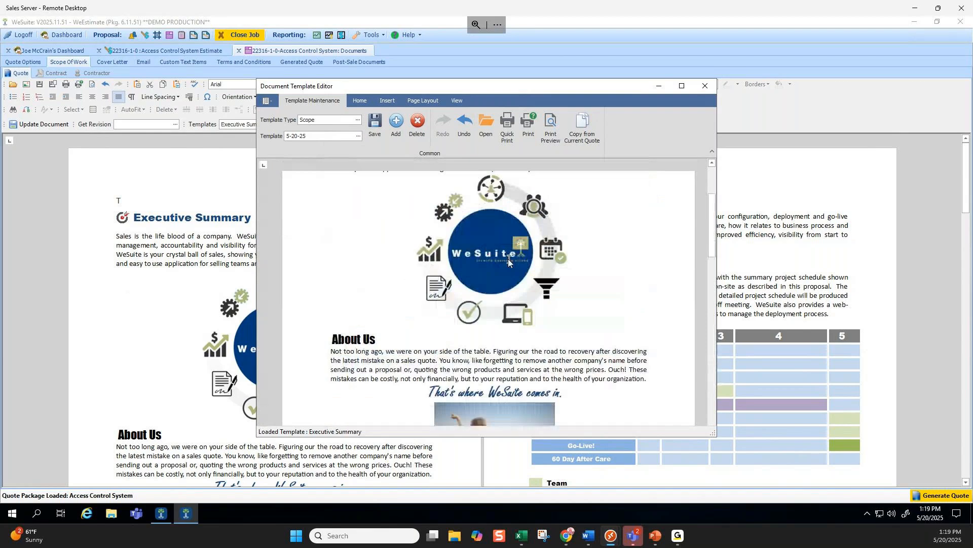
scroll(491, 272, "down", 2)
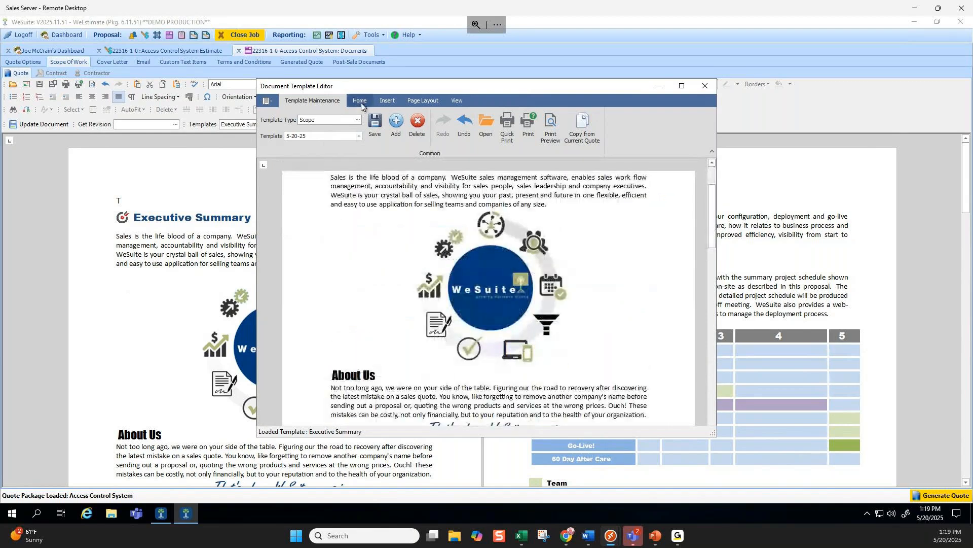
left_click(360, 100)
left_click(423, 100)
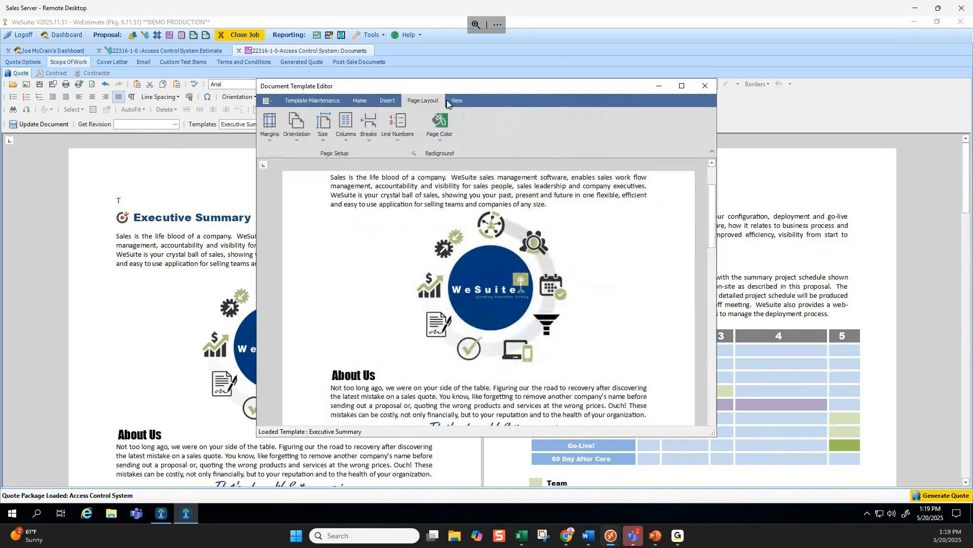
left_click(358, 100)
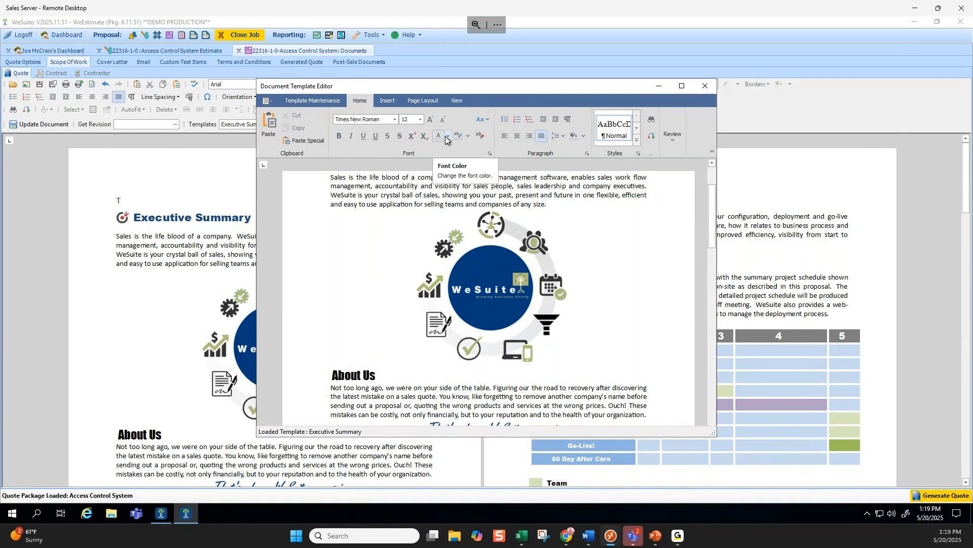
left_click(514, 195)
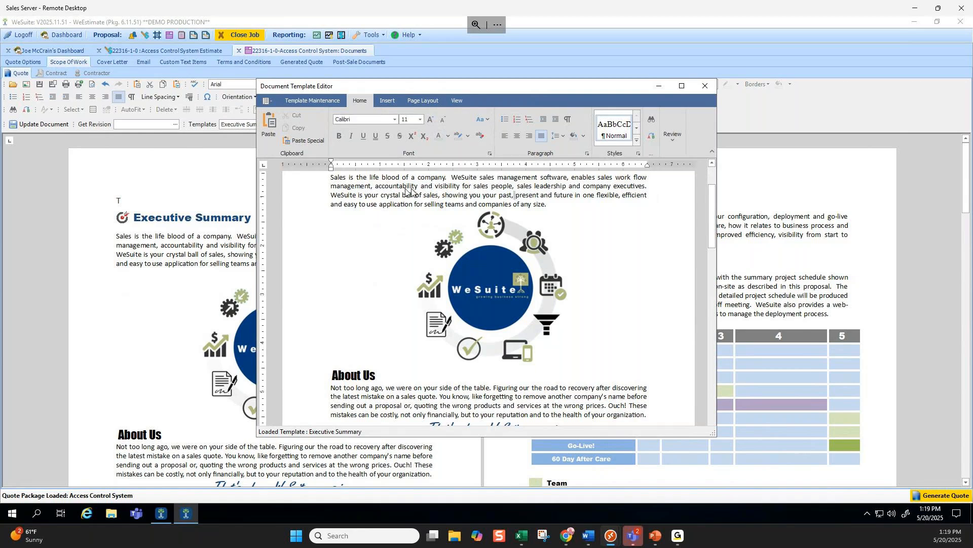
left_click(376, 187, "shift")
left_click(421, 195)
left_click_drag(467, 196, 372, 177)
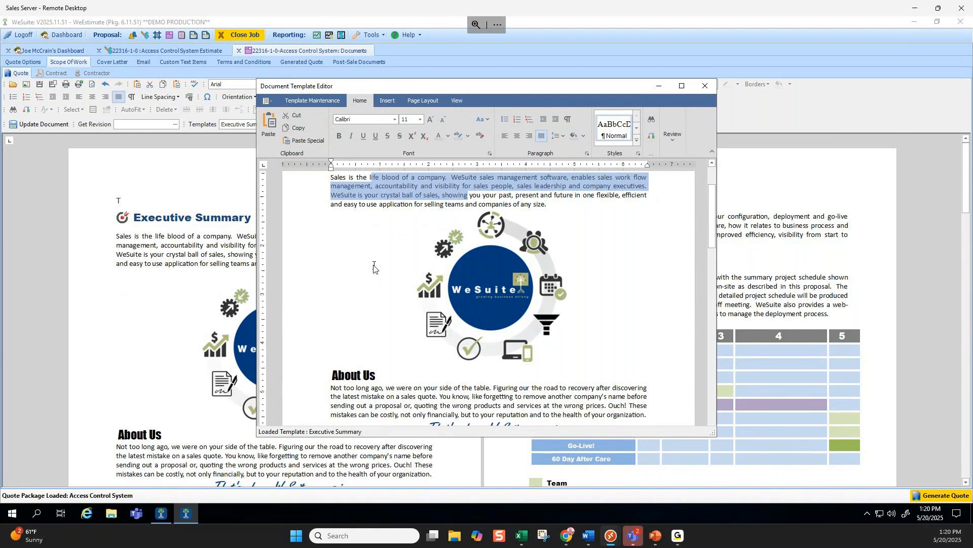
left_click(468, 136)
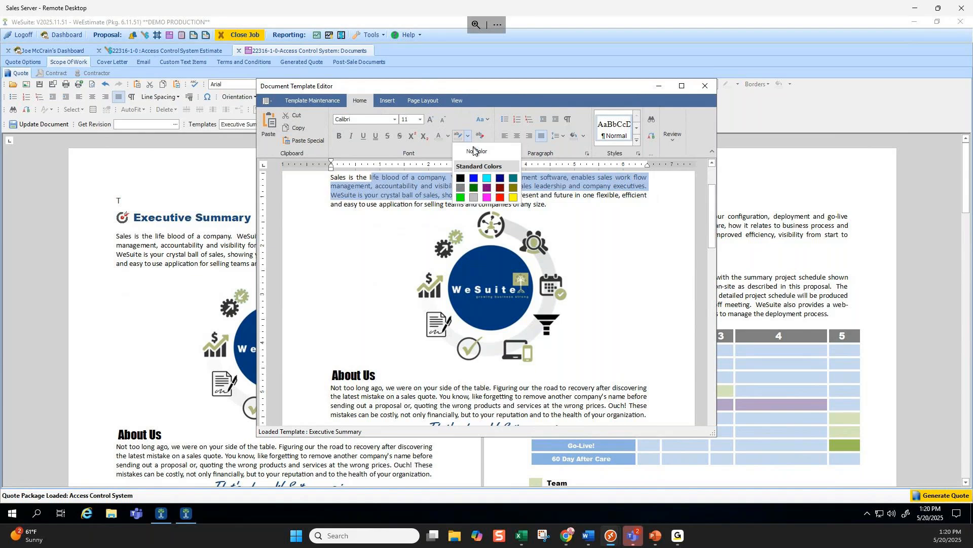
left_click(514, 197)
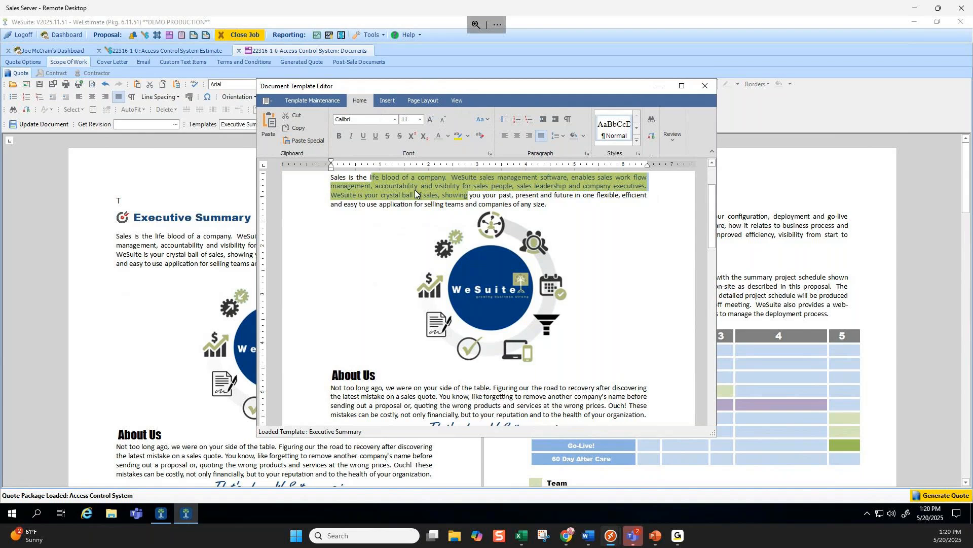
left_click(534, 204)
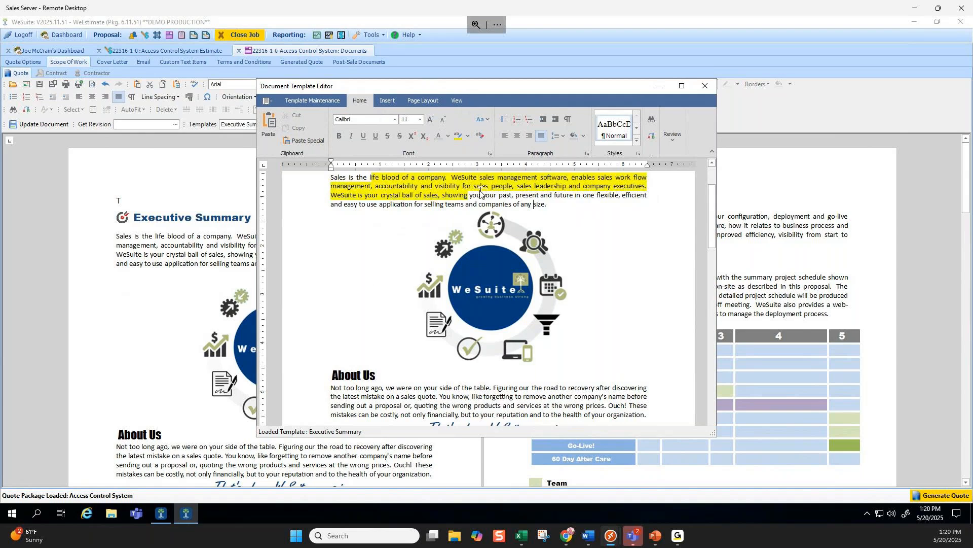
Examine the phase table under Schedule Highlights and the color legend below it
left_click(390, 101)
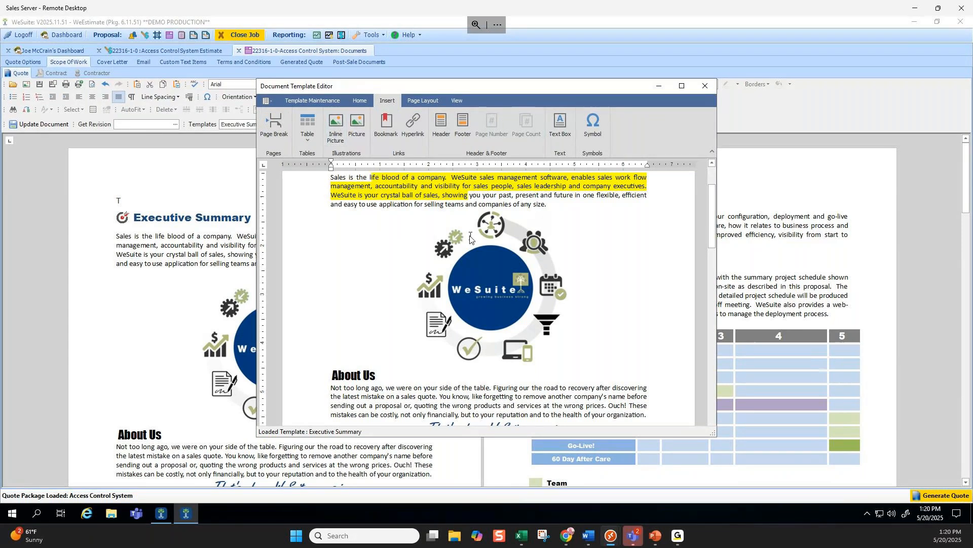
scroll(470, 238, "down", 10)
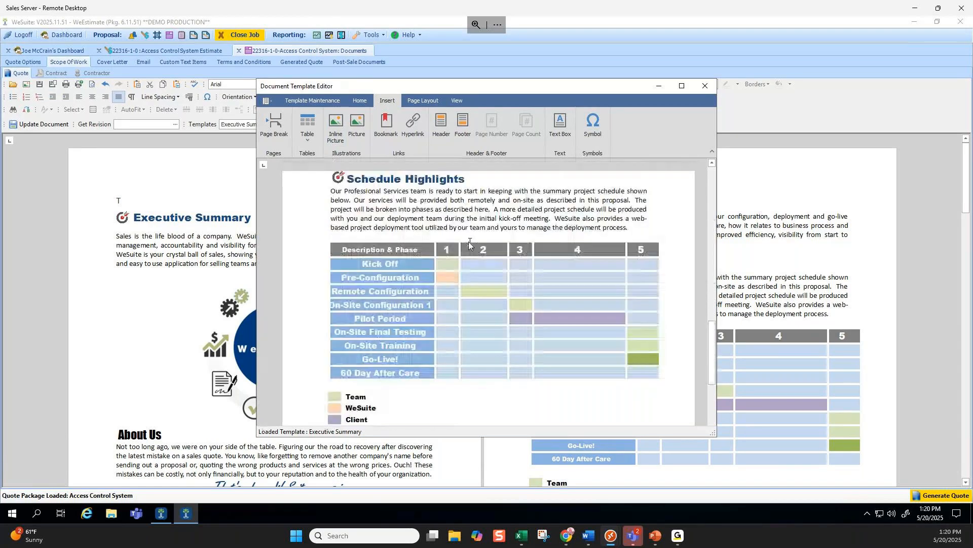
left_click(352, 250)
left_click_drag(358, 250, 645, 373)
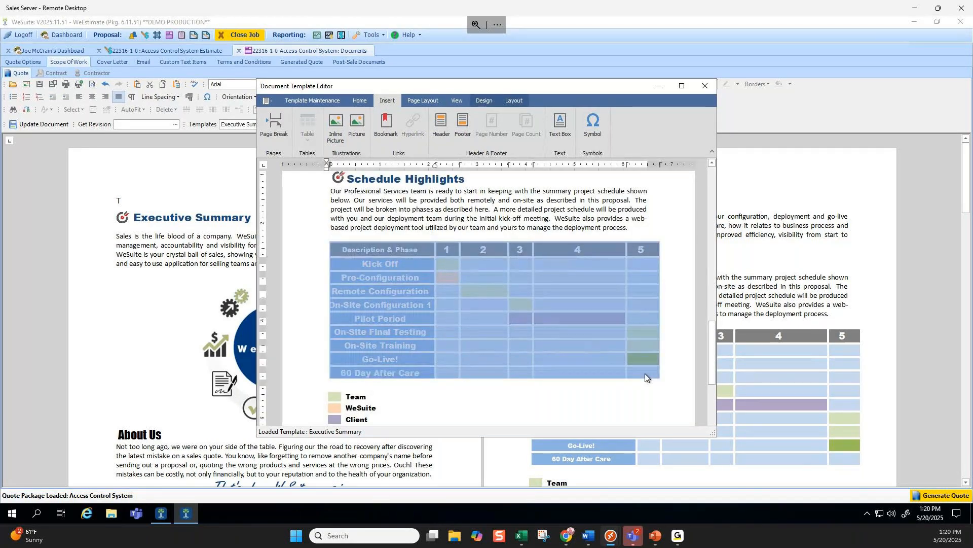
left_click(484, 267)
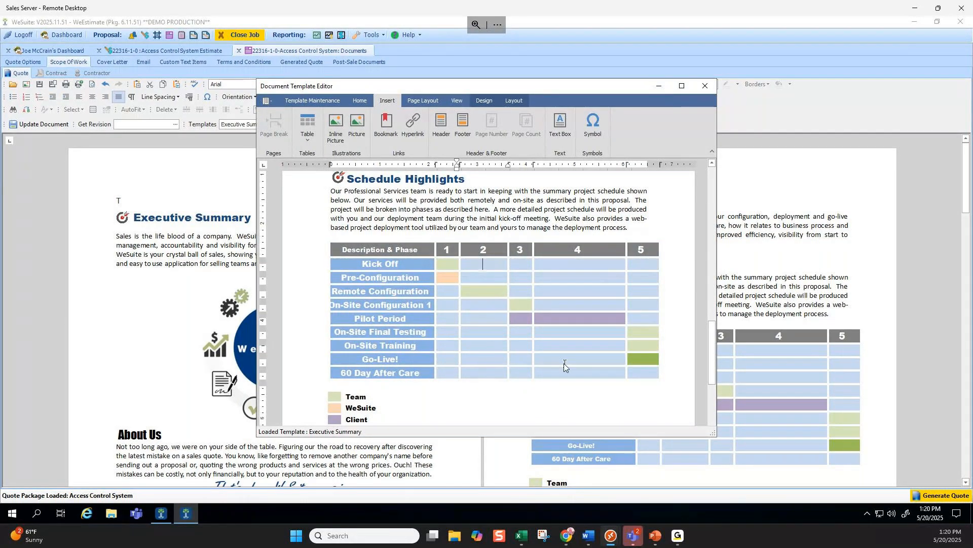
scroll(467, 318, "down", 2)
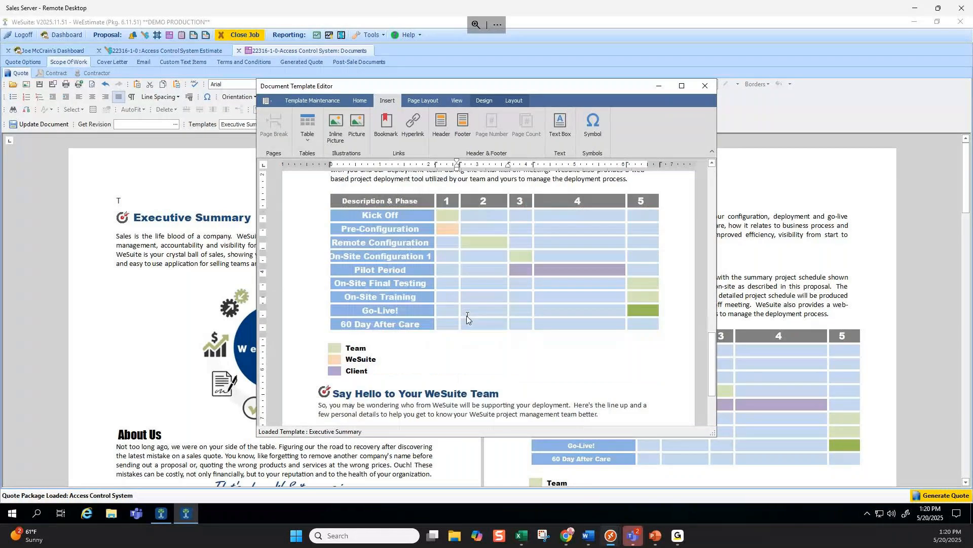
scroll(467, 318, "up", 7)
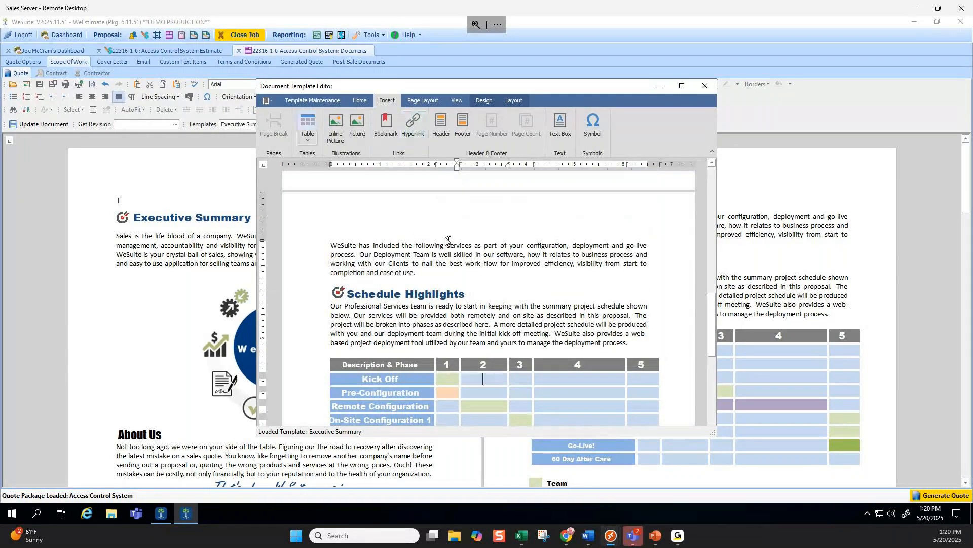
Insert a table with 5 columns and 2 rows between the included services paragraph and the Schedule Highlights heading
left_click(460, 273)
key("Return")
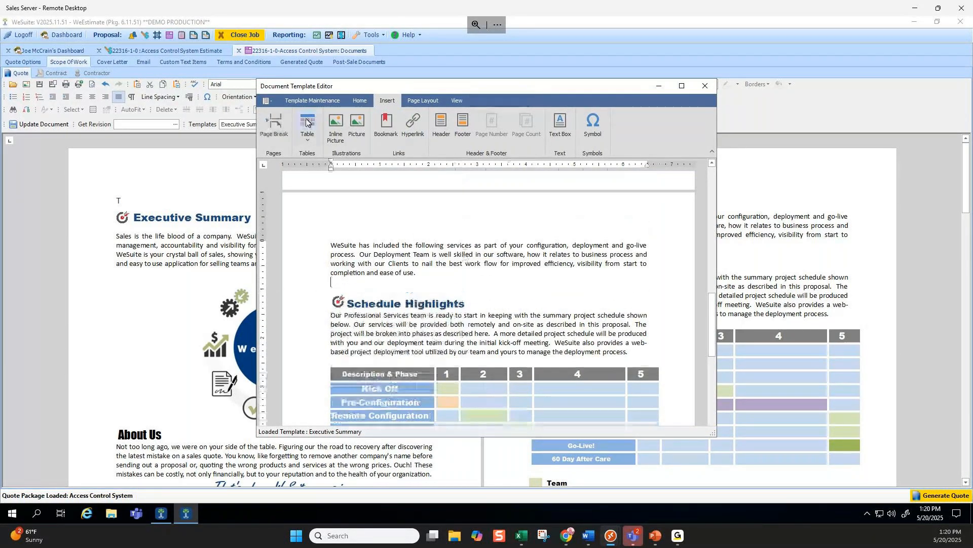
left_click(308, 126)
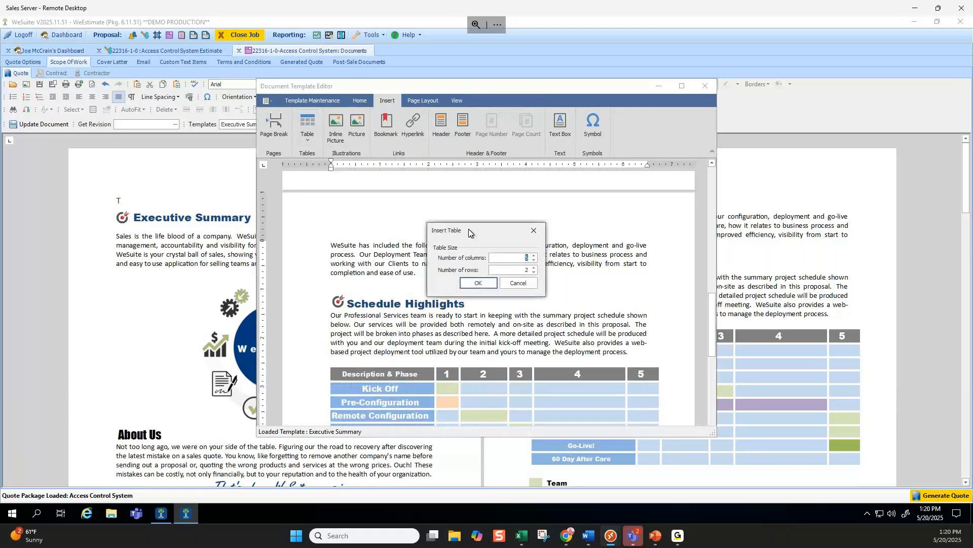
left_click(489, 284)
Check the formatting options for the new table's middle three columns and add an empty line above the table
left_click_drag(397, 282, 587, 298)
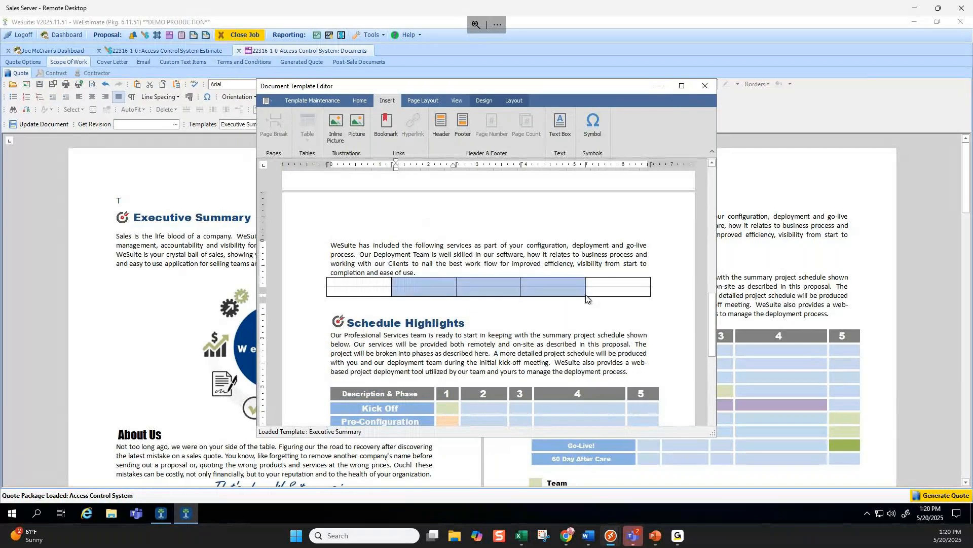
right_click(586, 298)
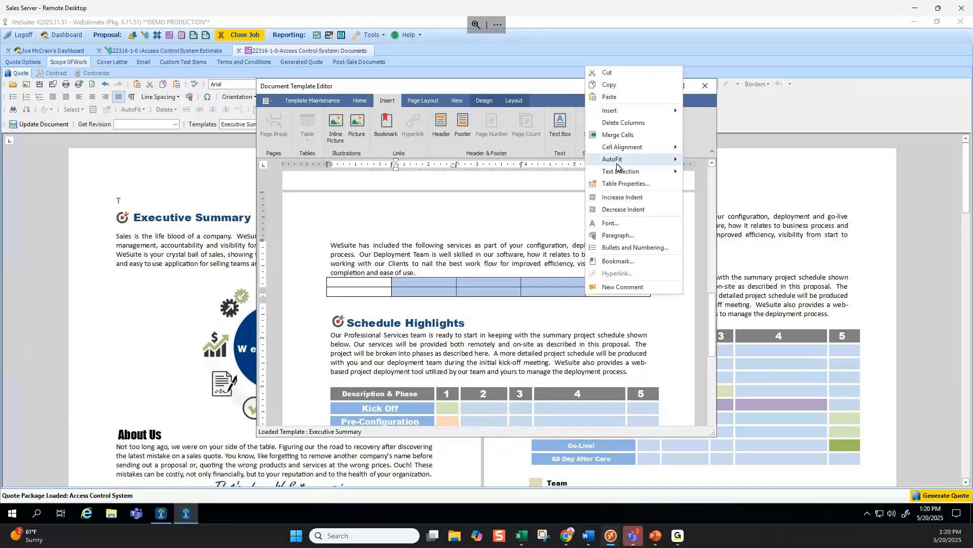
left_click(517, 287)
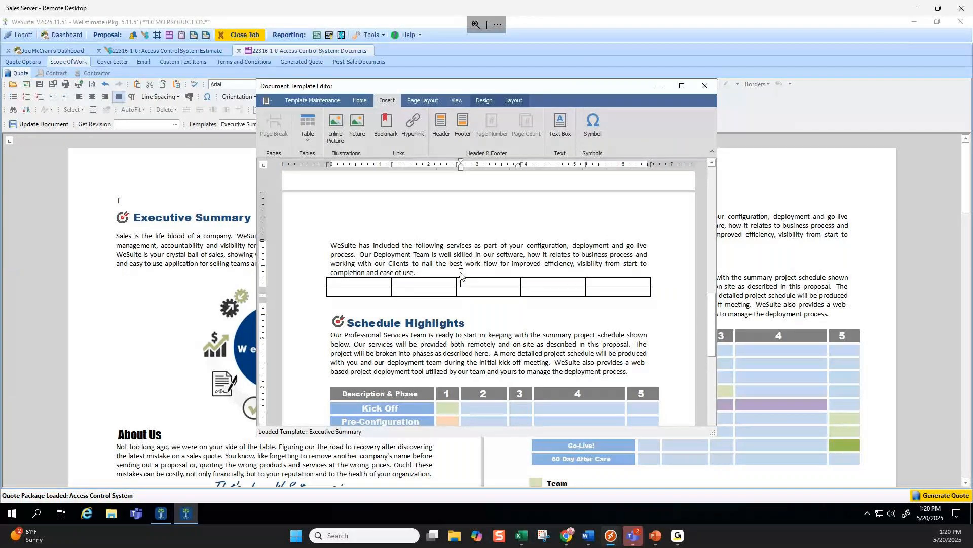
left_click(460, 275)
key("Return")
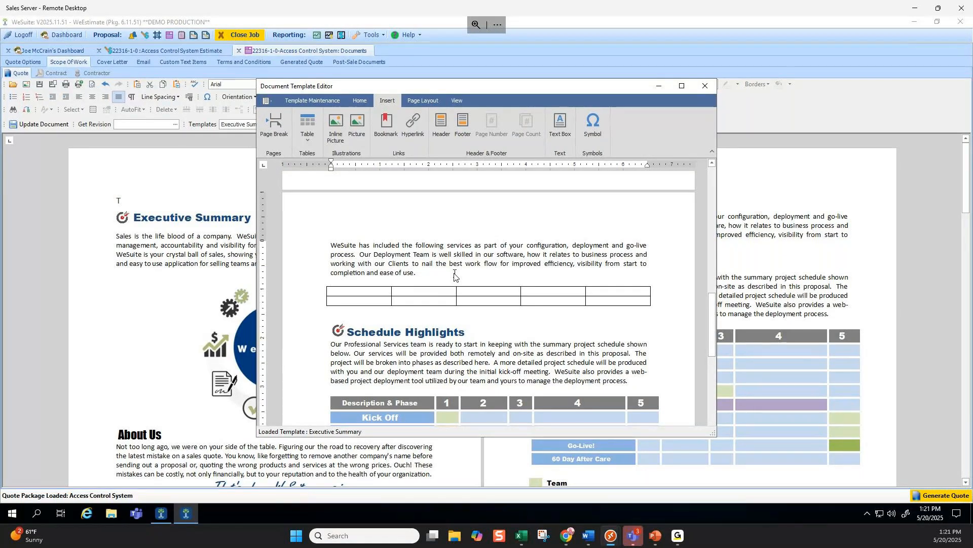
Review the edited pages from the Executive Summary to the new table and save the 5-20-25 scope template
scroll(454, 276, "up", 10)
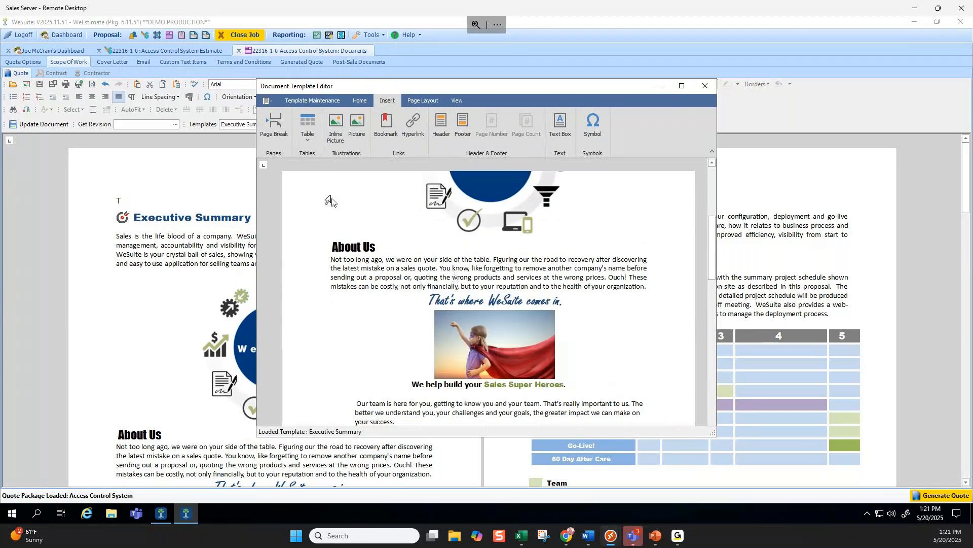
scroll(483, 291, "down", 5)
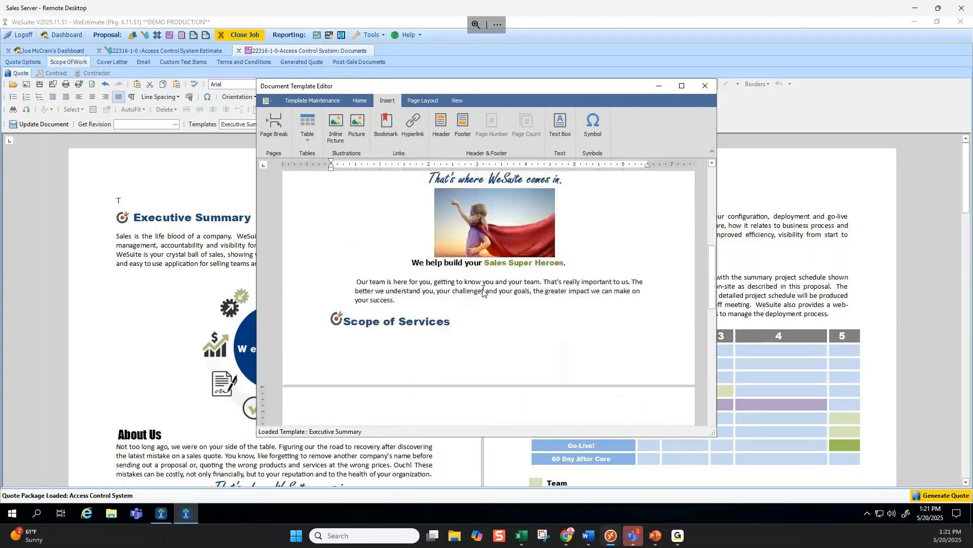
scroll(483, 292, "down", 3)
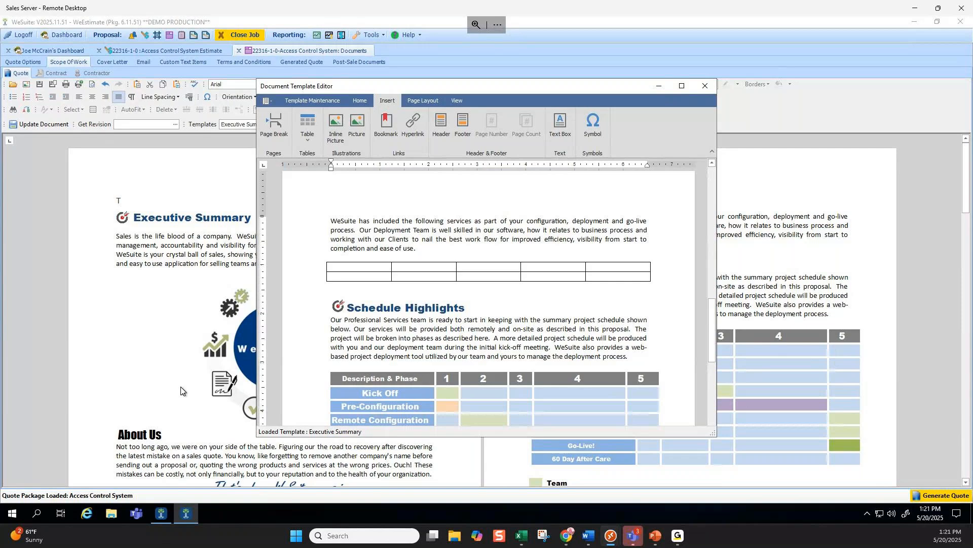
scroll(506, 261, "up", 5)
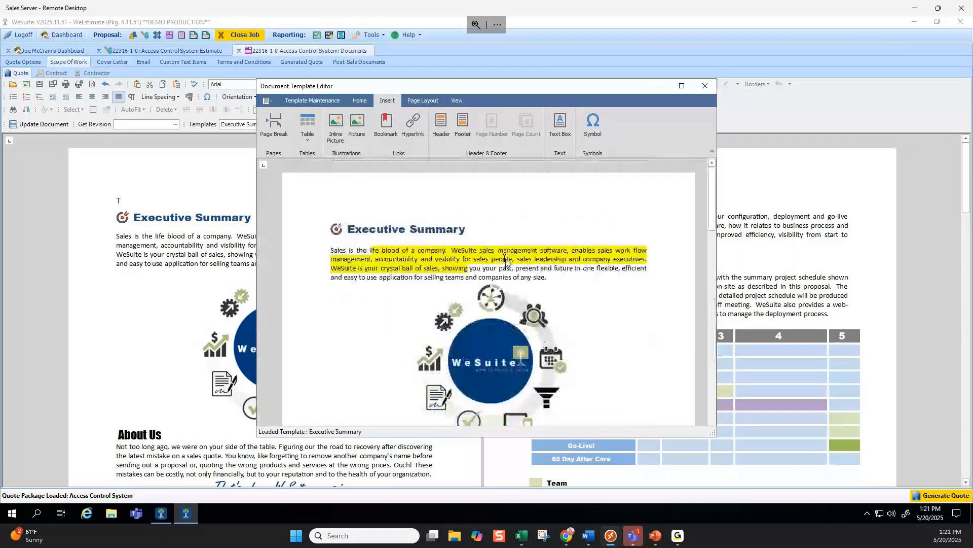
left_click(304, 101)
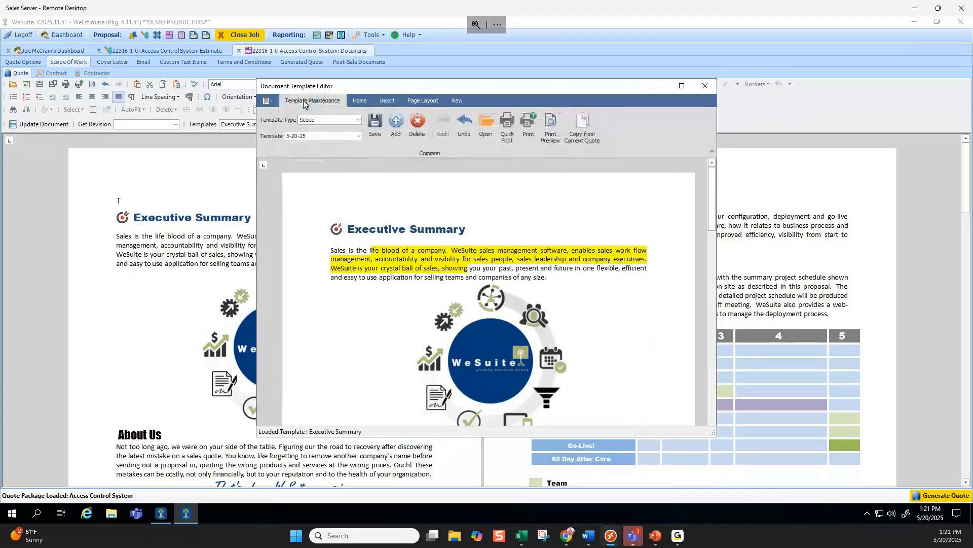
left_click(375, 124)
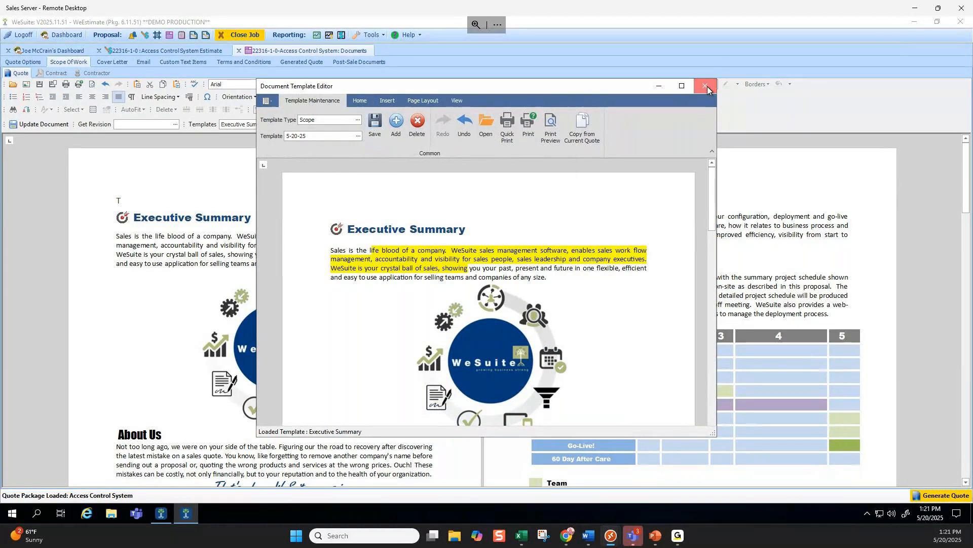
Close the template editor and append the 5-20-25 template to the existing Scope of Work content
left_click(281, 125)
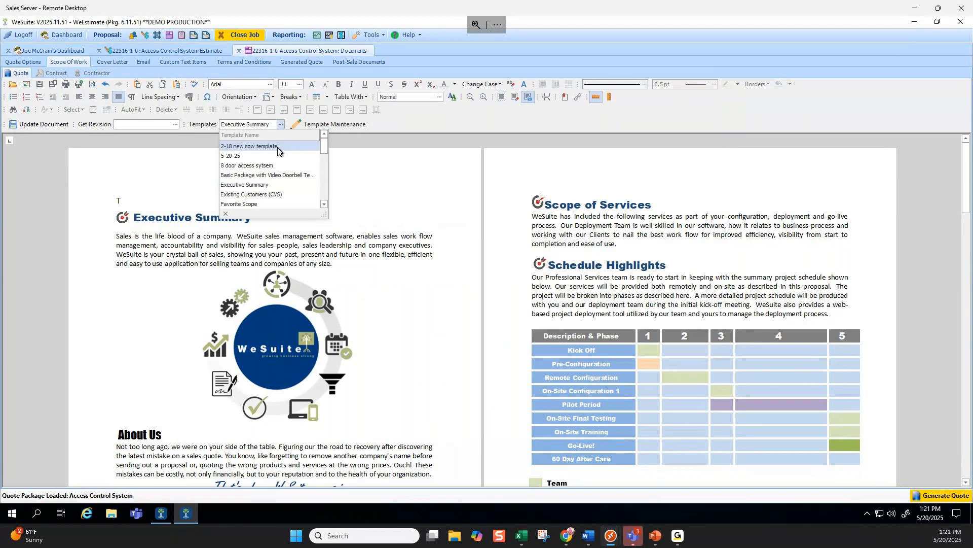
left_click(268, 156)
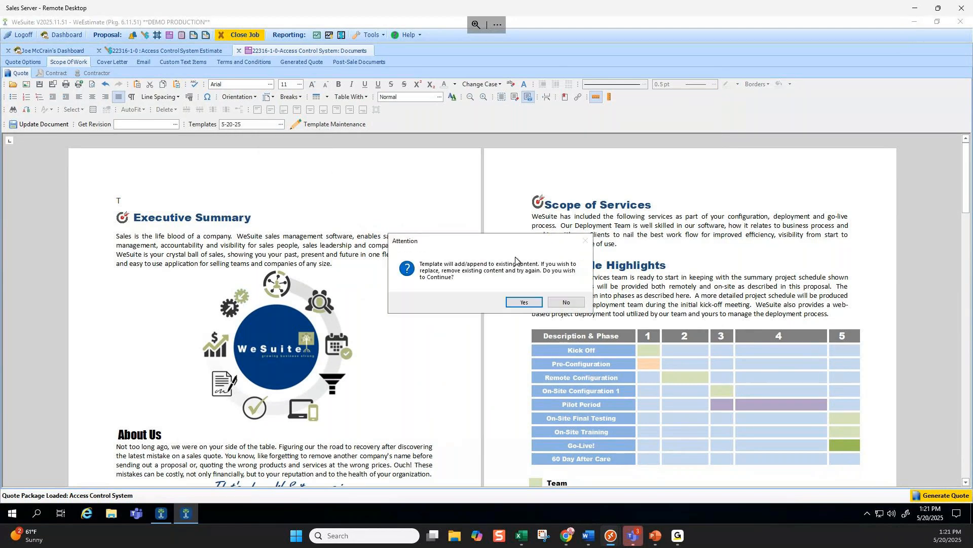
left_click(513, 301)
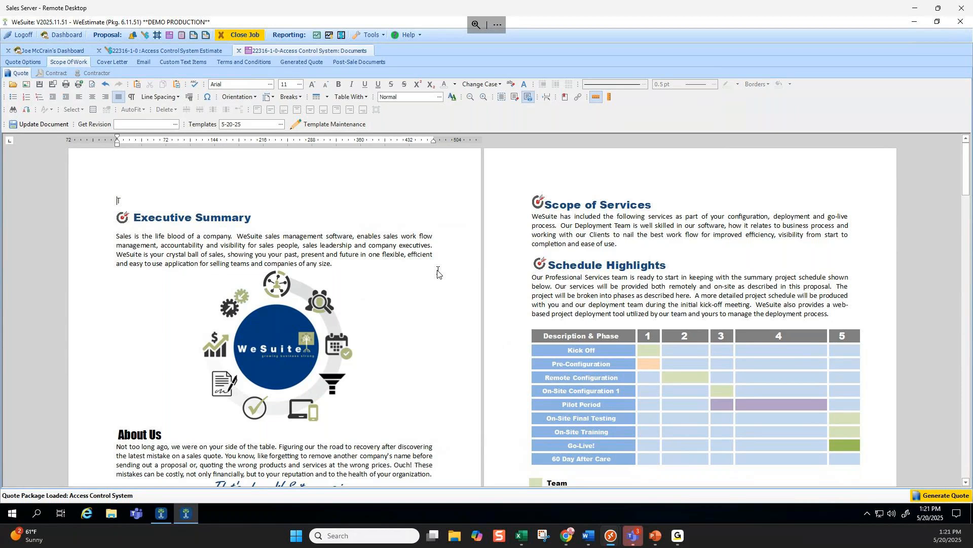
Create a new cover letter template named 5-20-25 in the document template editor
left_click(321, 125)
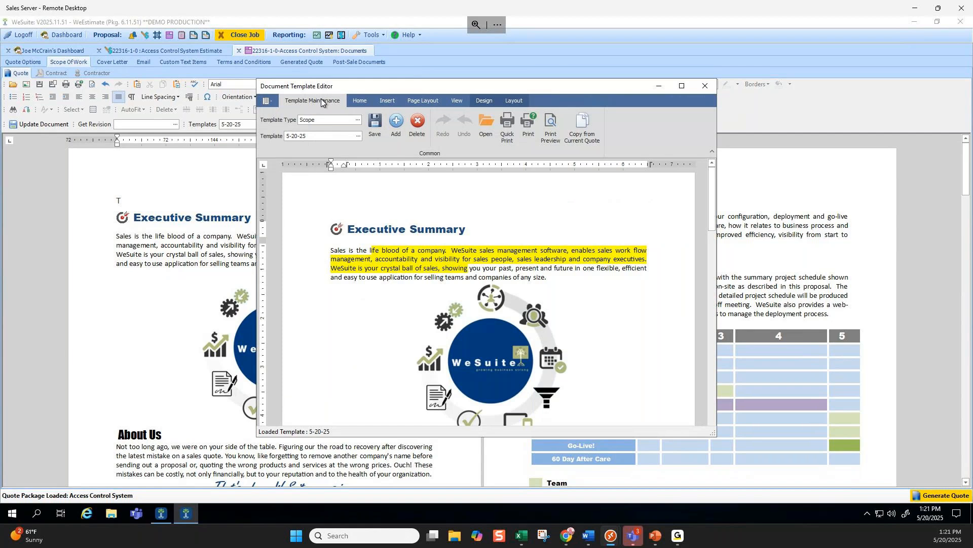
left_click(358, 121)
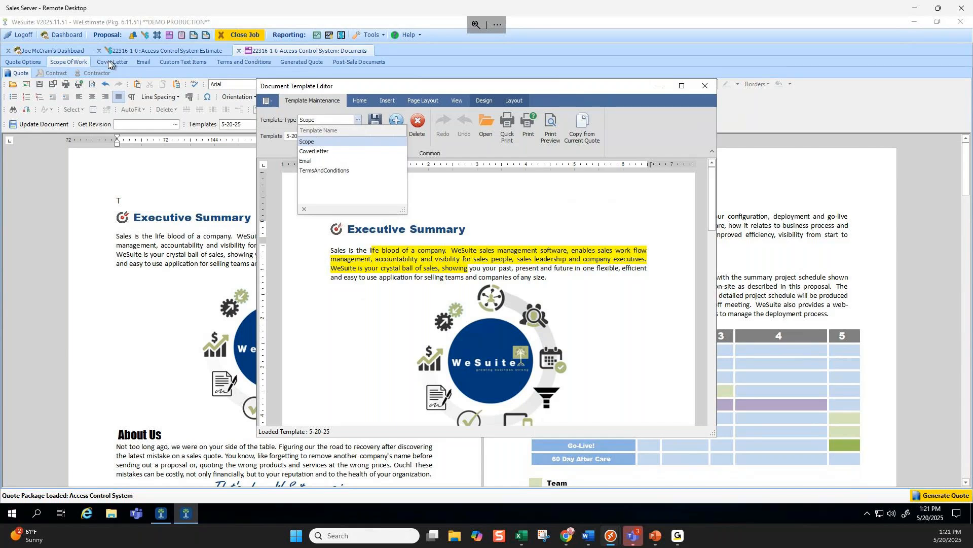
left_click(316, 151)
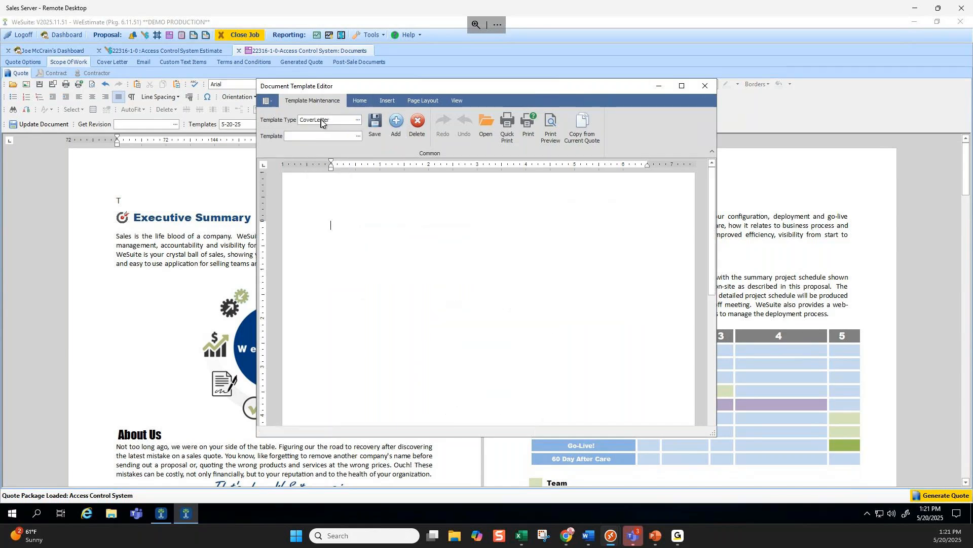
left_click(396, 124)
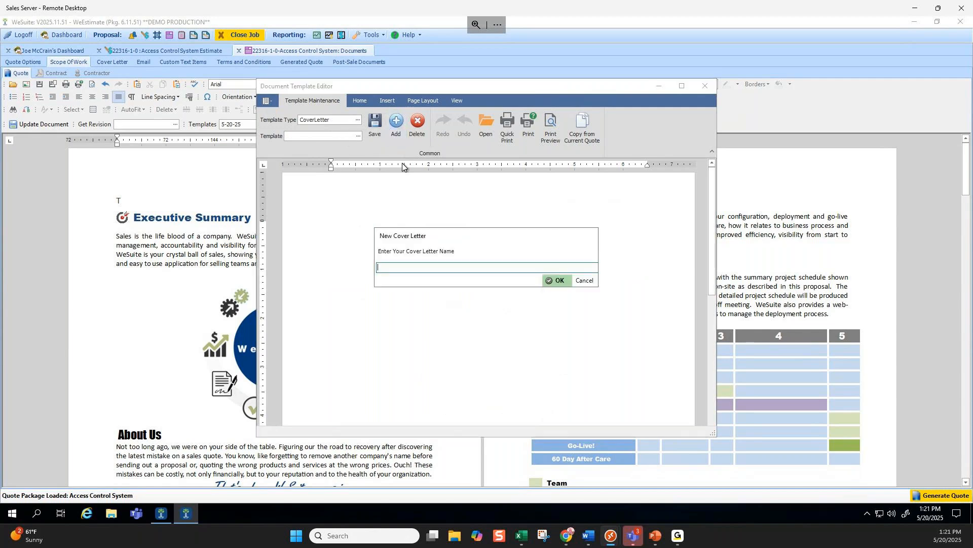
type("5-20-25")
left_click(556, 280)
Write "Hi can't wait to work with you!" in the new cover letter template, save it and close the template editor
type("Hi can't wait to work with you!")
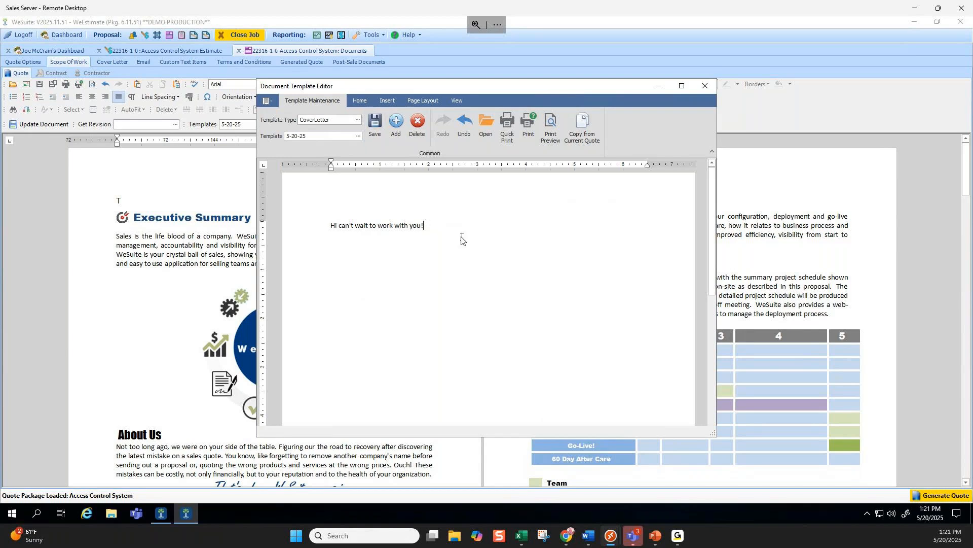
left_click(376, 126)
left_click(710, 90)
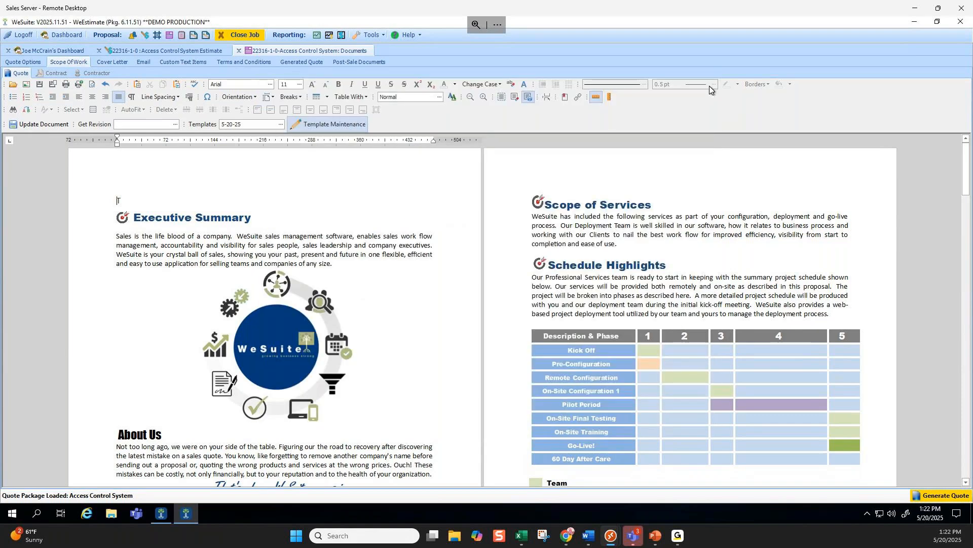
Add the 5-20-25 template text above the existing cover letter content and select the inserted line
left_click(112, 61)
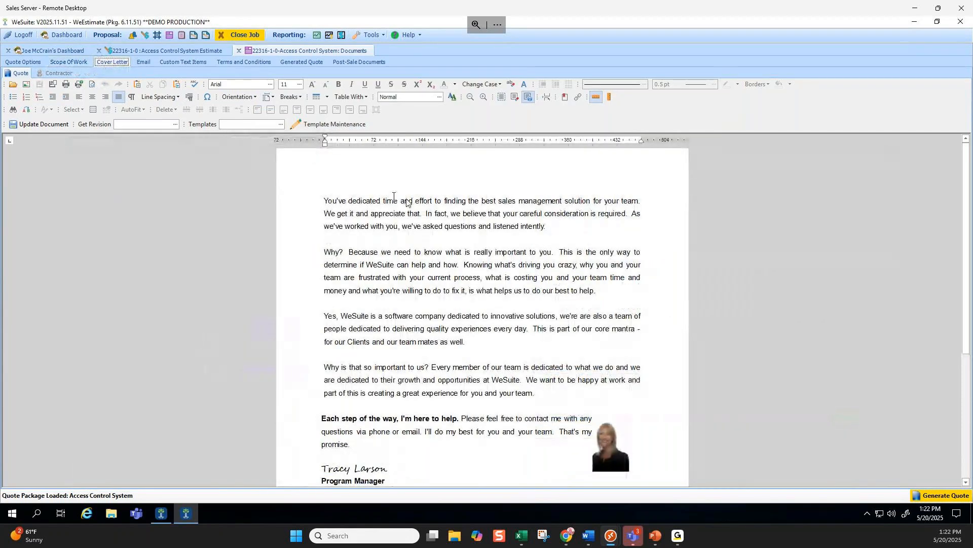
left_click(280, 125)
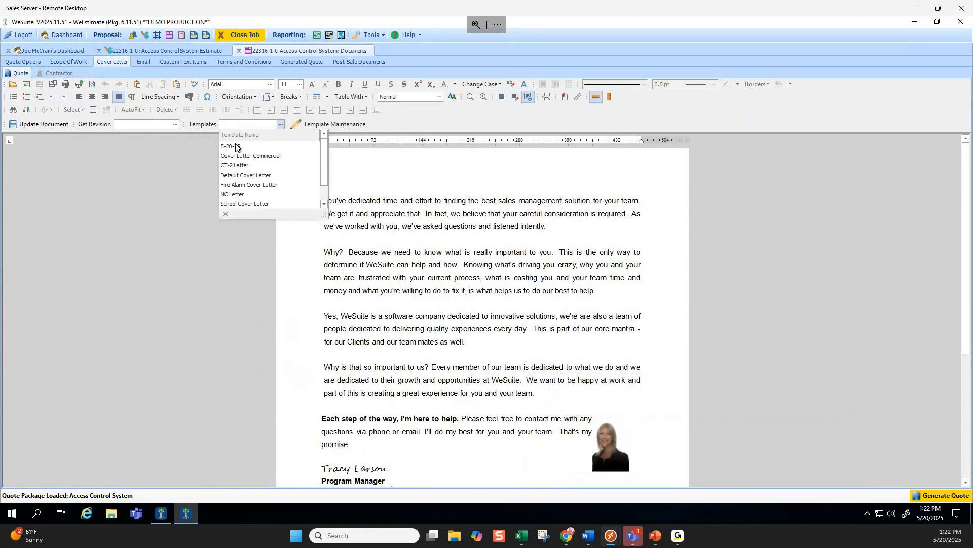
left_click(236, 147)
left_click(525, 302)
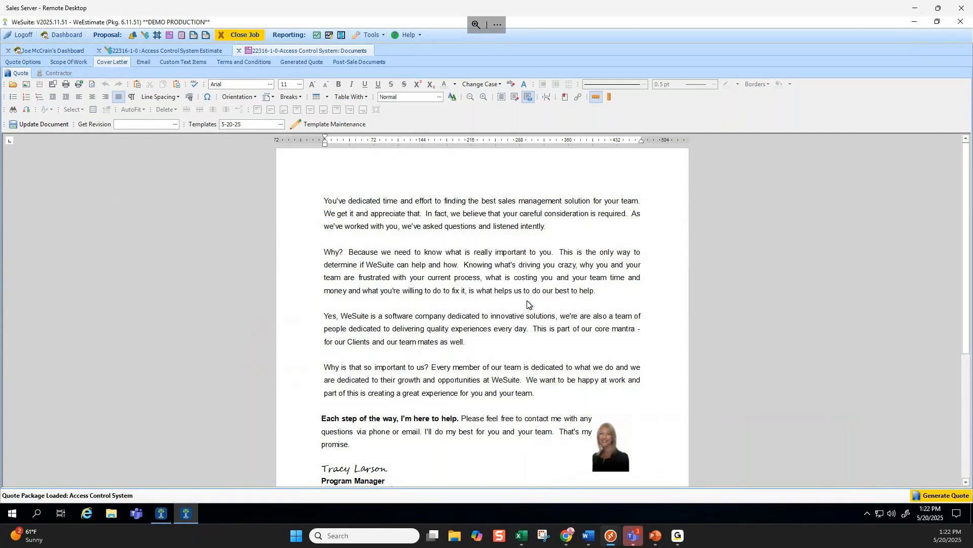
left_click(283, 159)
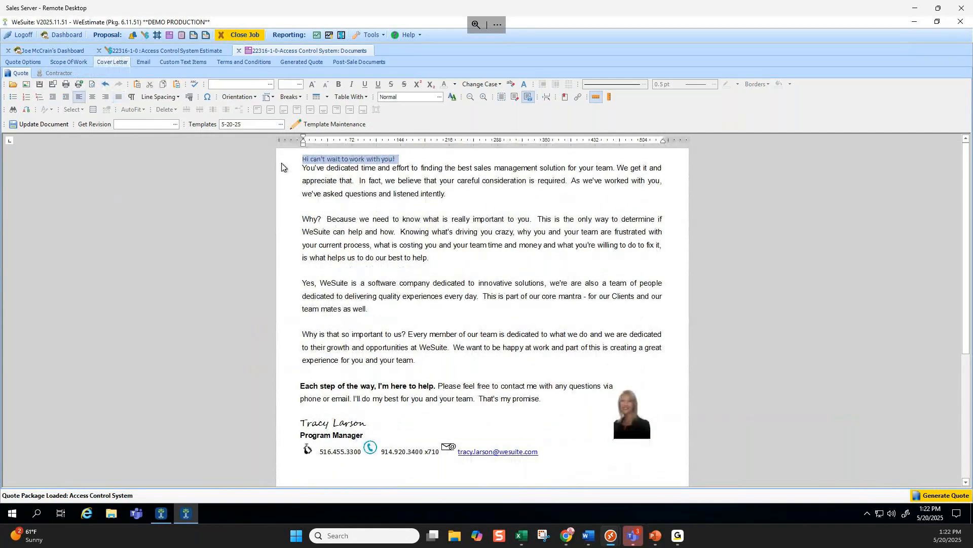
Check the template types available in the document template editor and close the editor
left_click(327, 124)
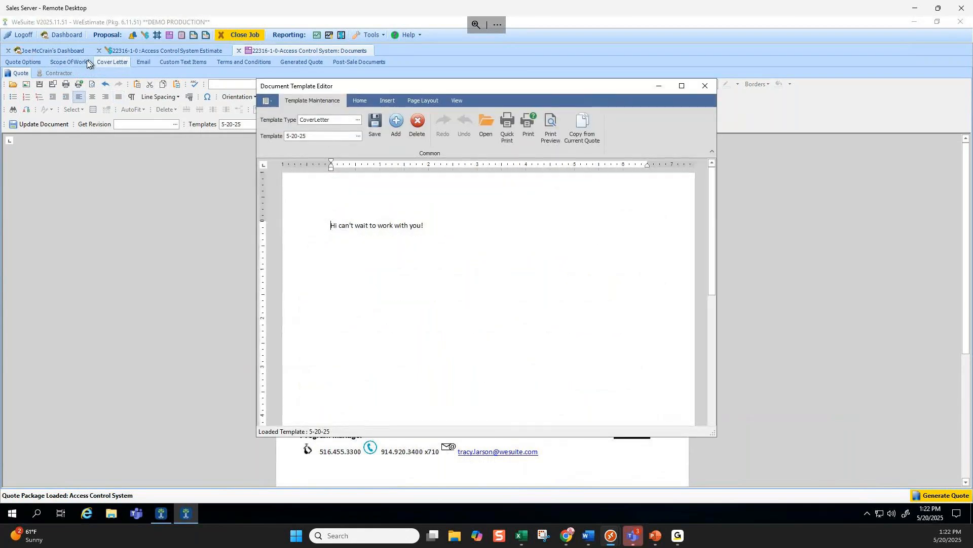
left_click(358, 123)
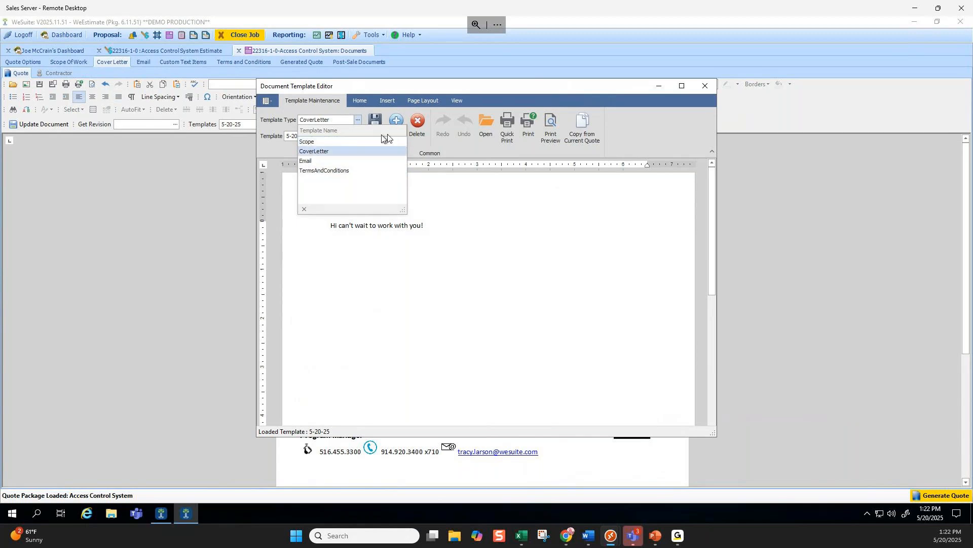
left_click(705, 85)
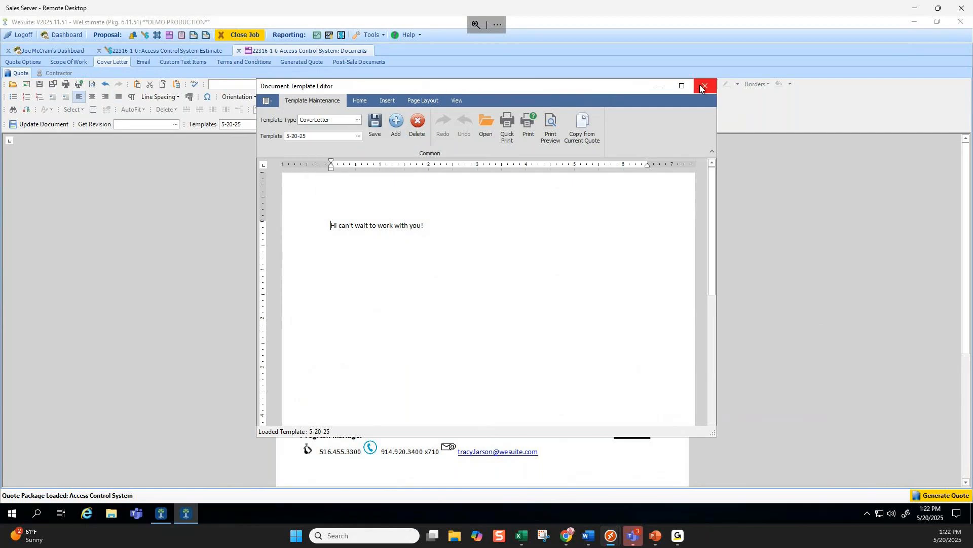
left_click(705, 86)
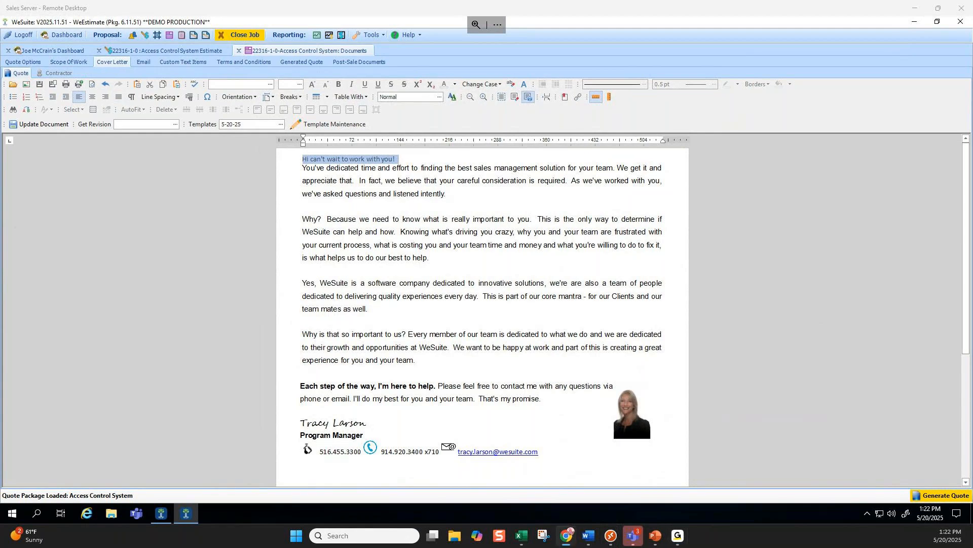
Switch to WeSuite's web version in Chrome and open the Network & Security System estimate for Lake Technologies Corp
left_click_drag(972, 96, 442, 144)
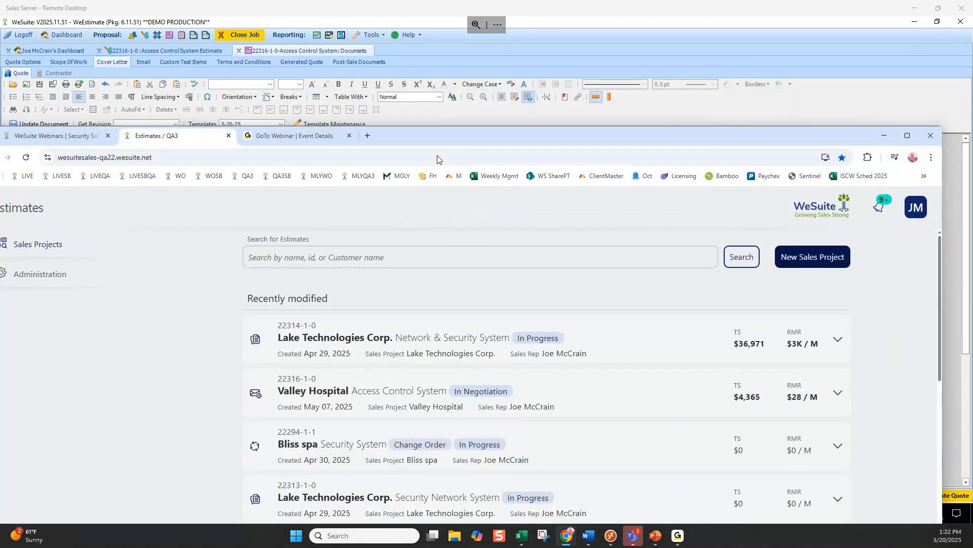
double_click(440, 138)
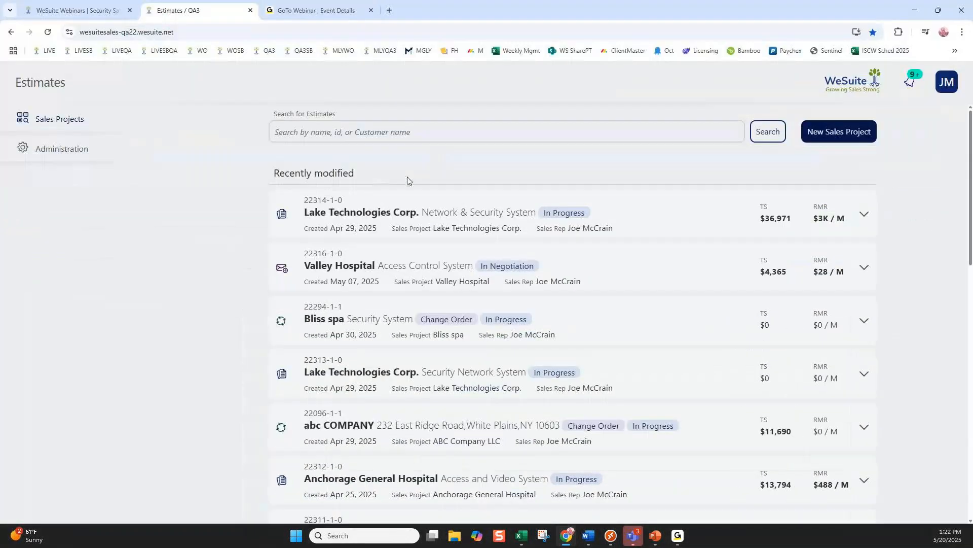
left_click(189, 31)
left_click_drag(190, 31, 24, 31)
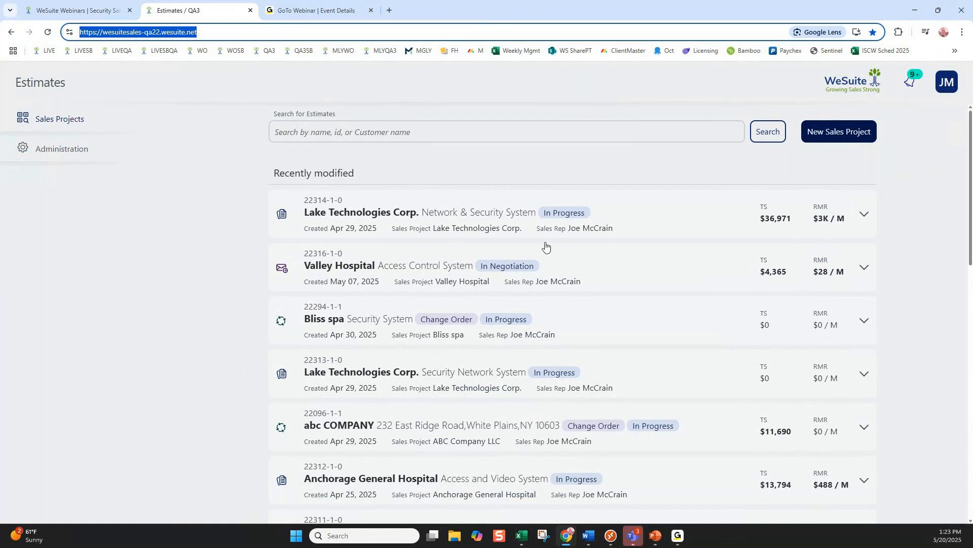
left_click(626, 216)
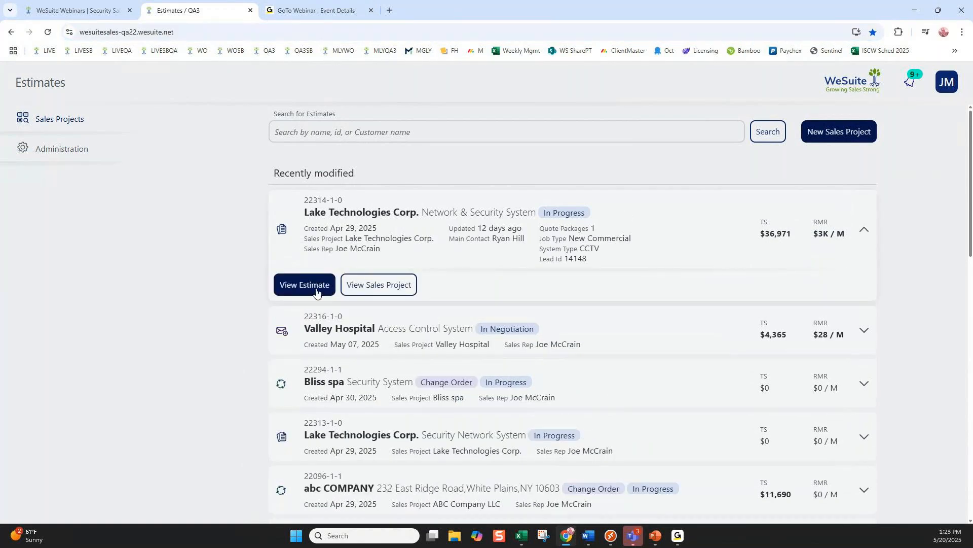
left_click(316, 288)
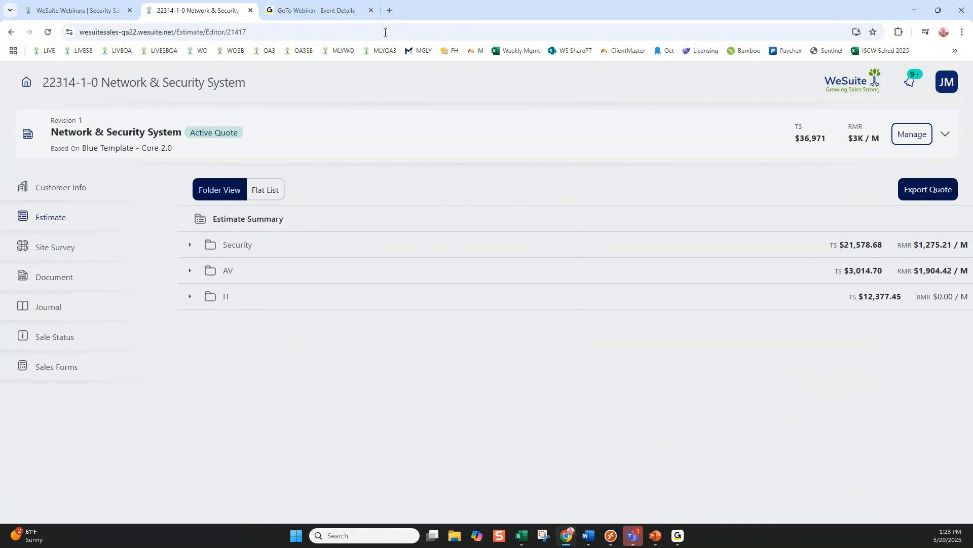
Compare the web estimate with the desktop window and examine the material and labor items in its Security folder
left_click_drag(43, 83, 101, 83)
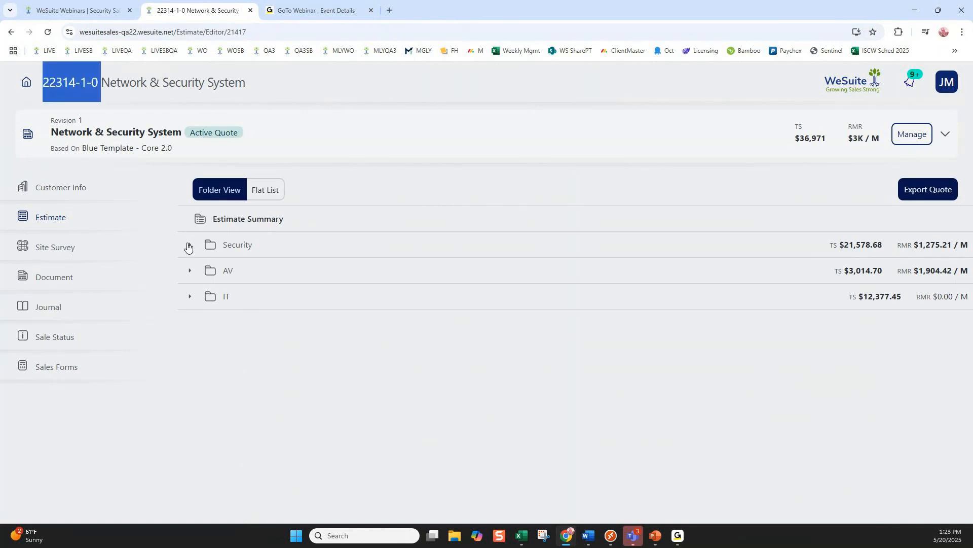
left_click(189, 245)
left_click(189, 245)
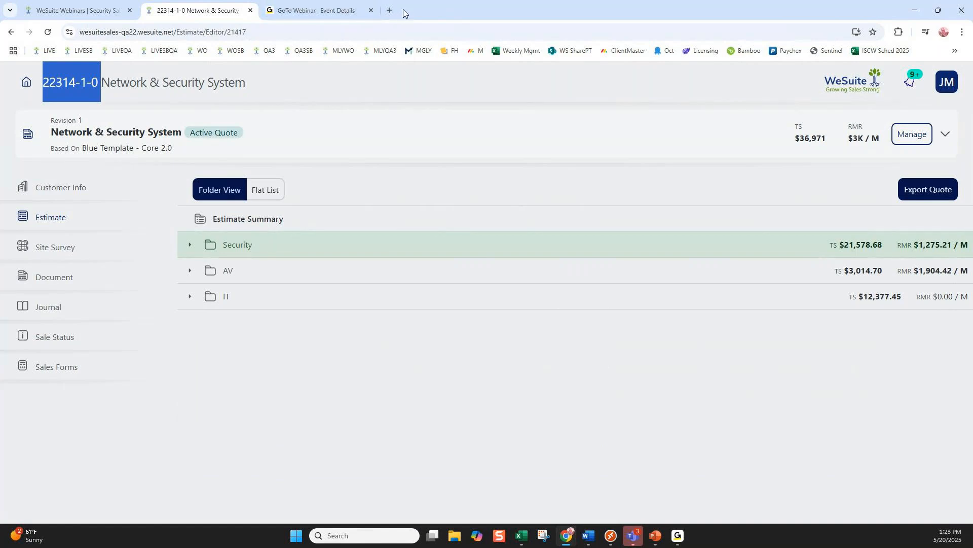
left_click_drag(403, 9, 399, 105)
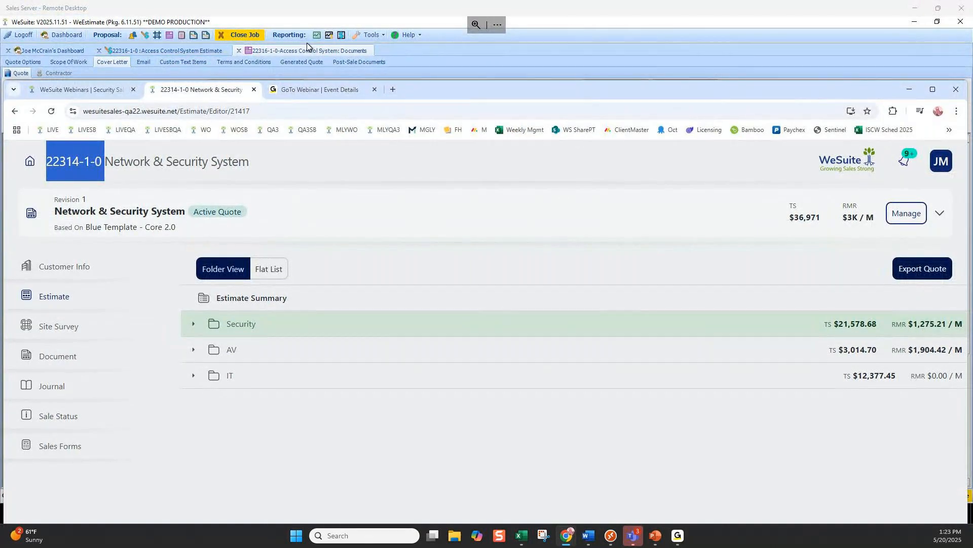
double_click(458, 87)
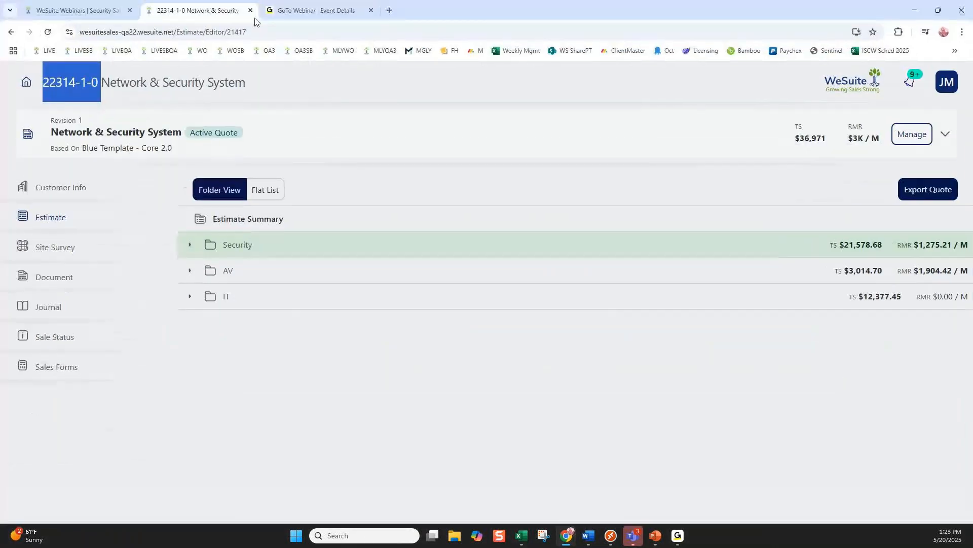
left_click(190, 245)
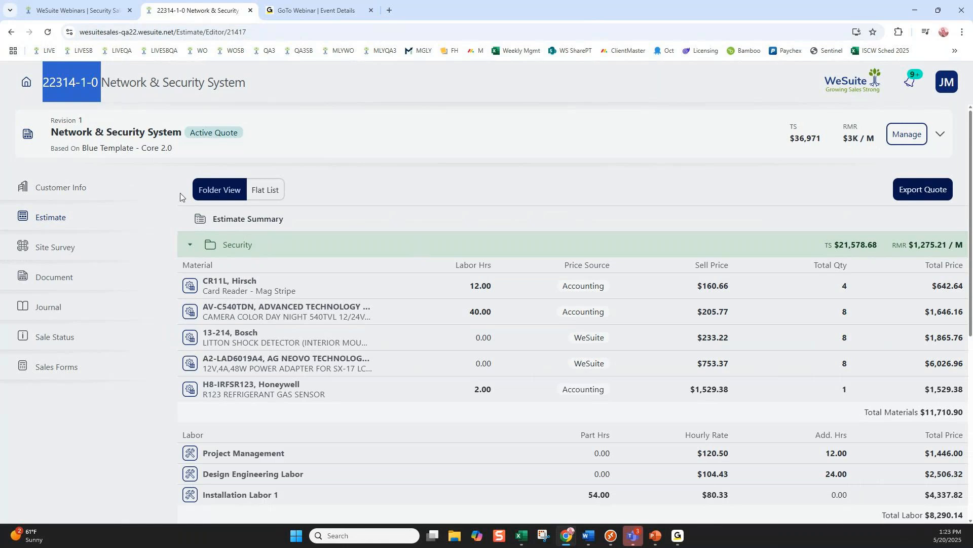
Open the configuration of the estimate's Network & Security System proposal document
left_click(56, 278)
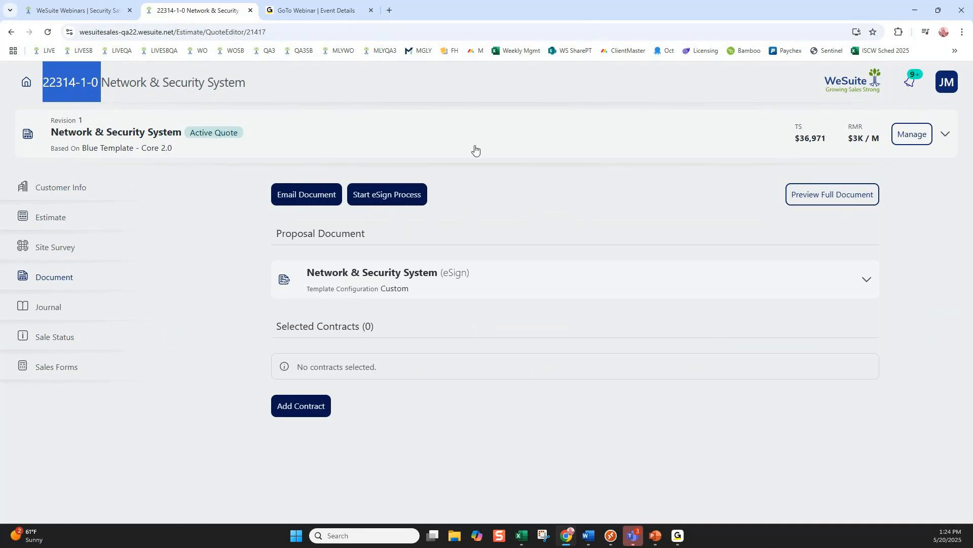
left_click(399, 118)
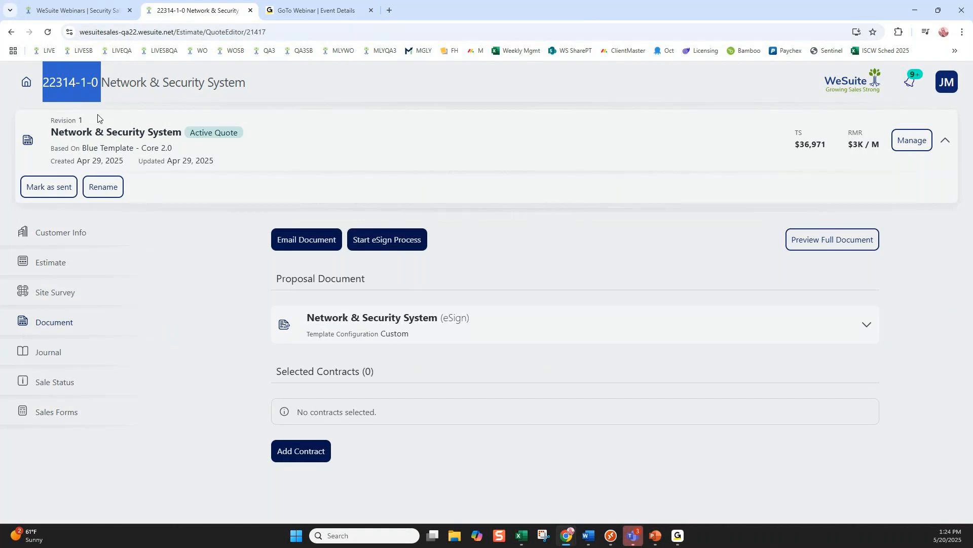
left_click(492, 318)
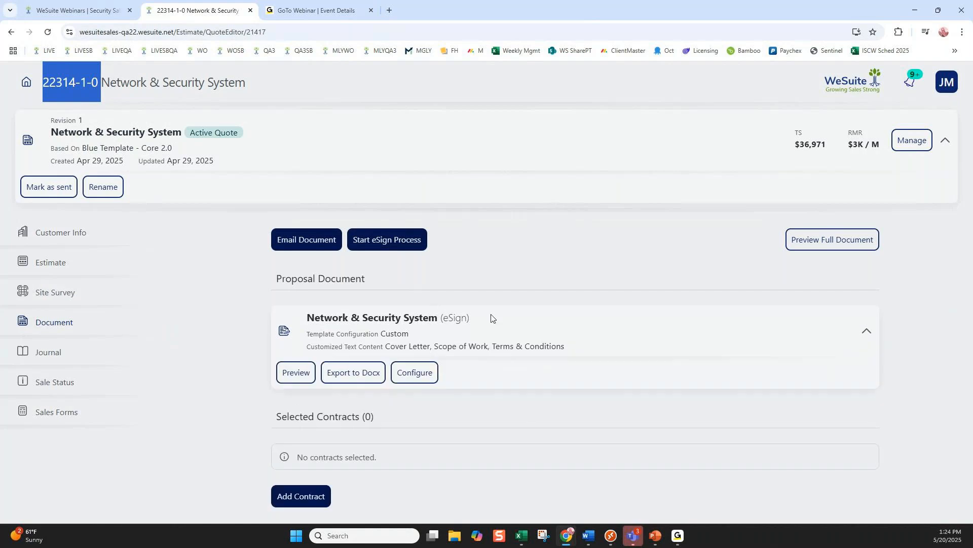
left_click(415, 375)
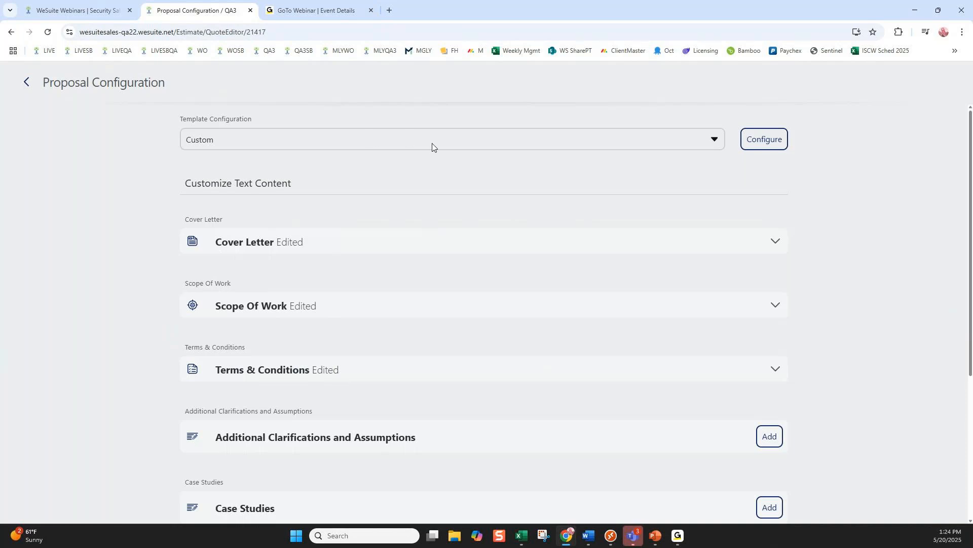
Review the available template configurations, open the Custom configuration's settings and check its Proposal Pages options
left_click(720, 140)
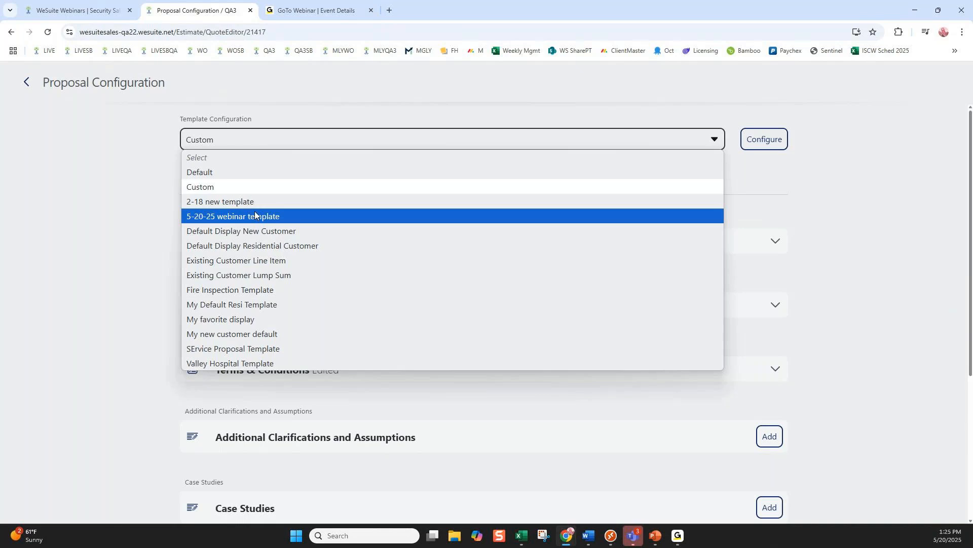
left_click(765, 139)
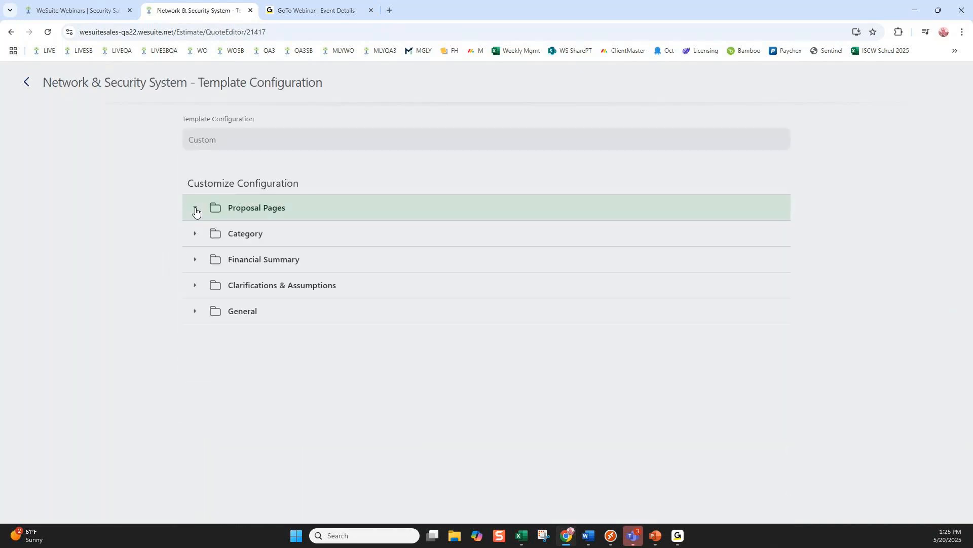
left_click(192, 208)
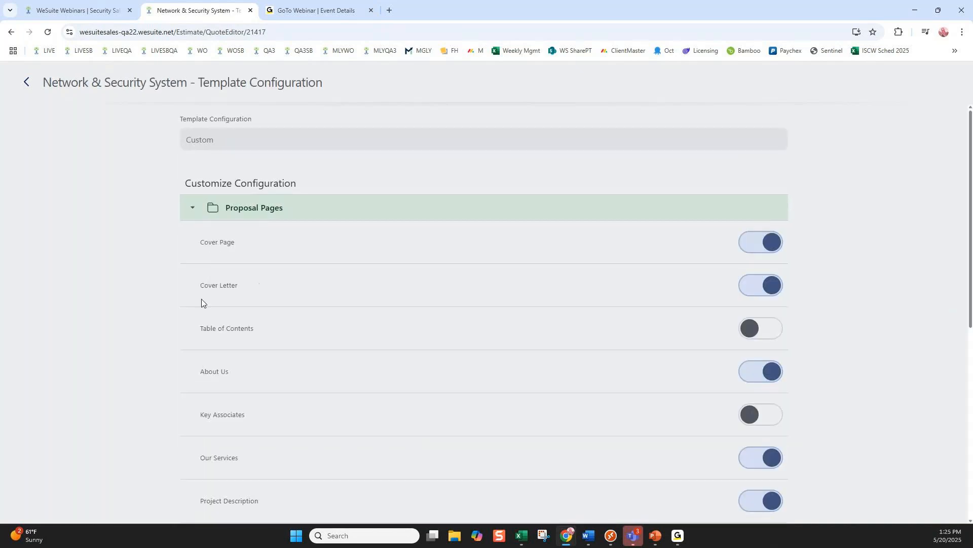
left_click(192, 210)
Examine the Equipment display options and the other item groups within the Category settings
left_click(195, 234)
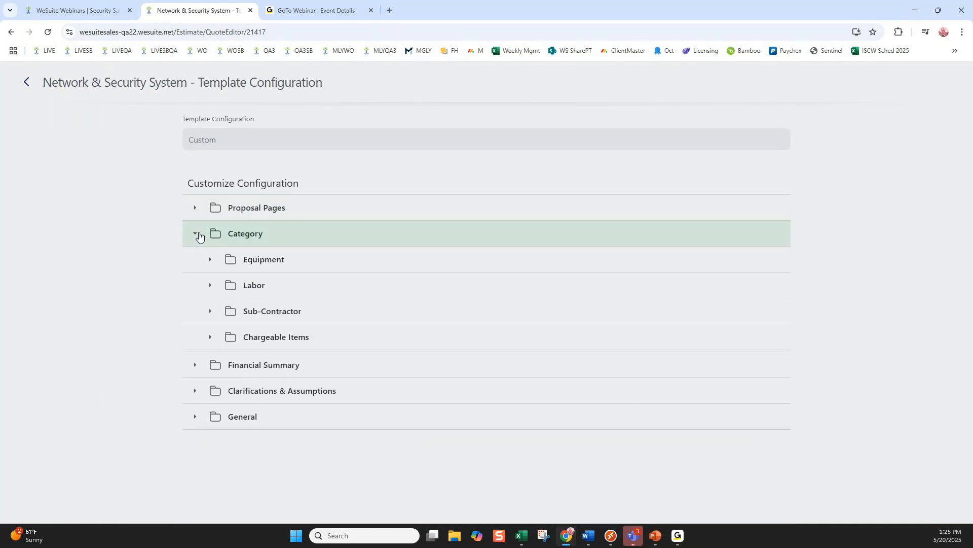
left_click(209, 258)
left_click(223, 285)
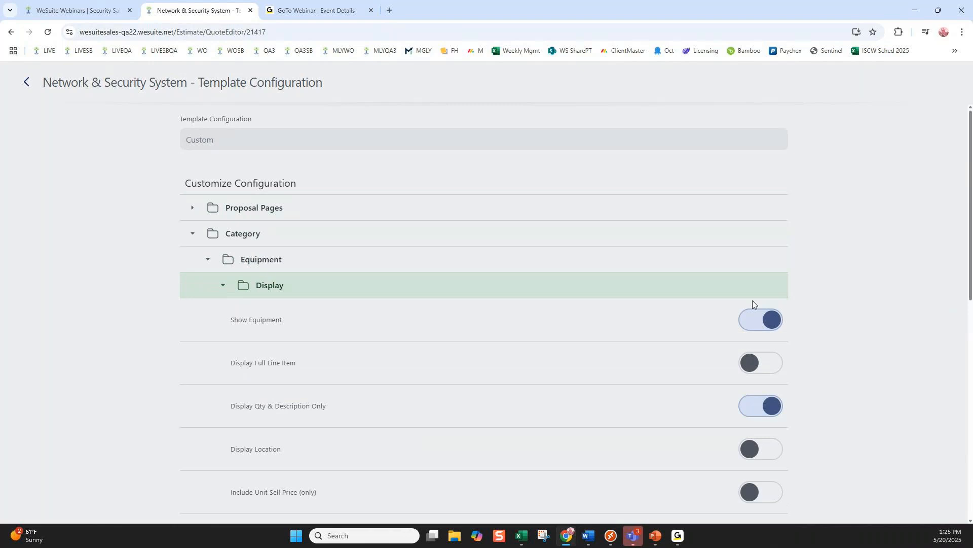
left_click(209, 261)
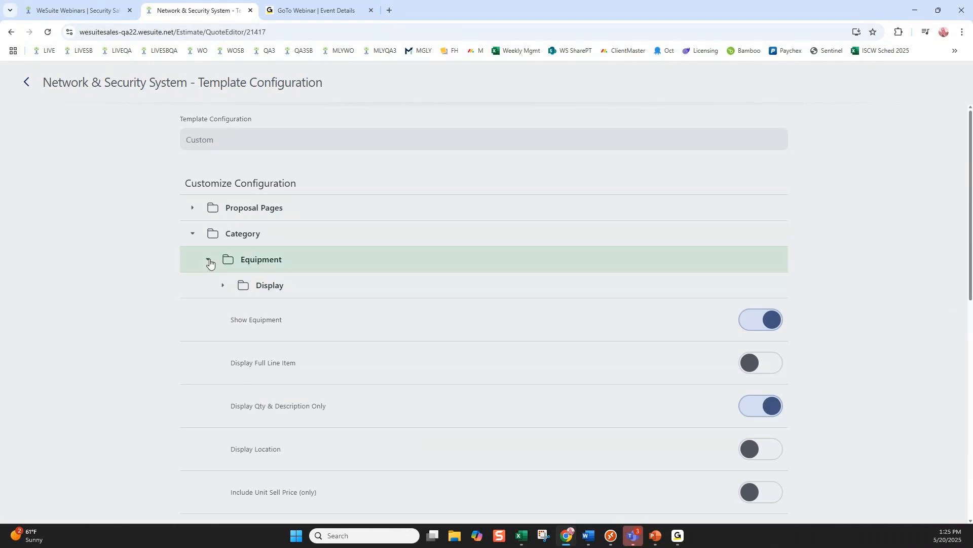
left_click(204, 262)
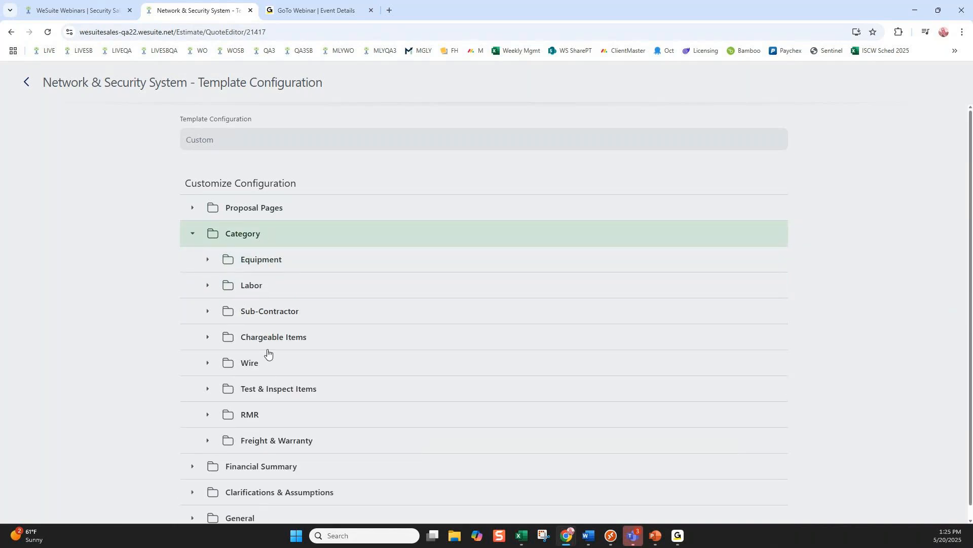
Open the proposal's cover letter for editing, review the available cover letter templates and its existing text, and return to the proposal configuration
scroll(251, 401, "down", 1)
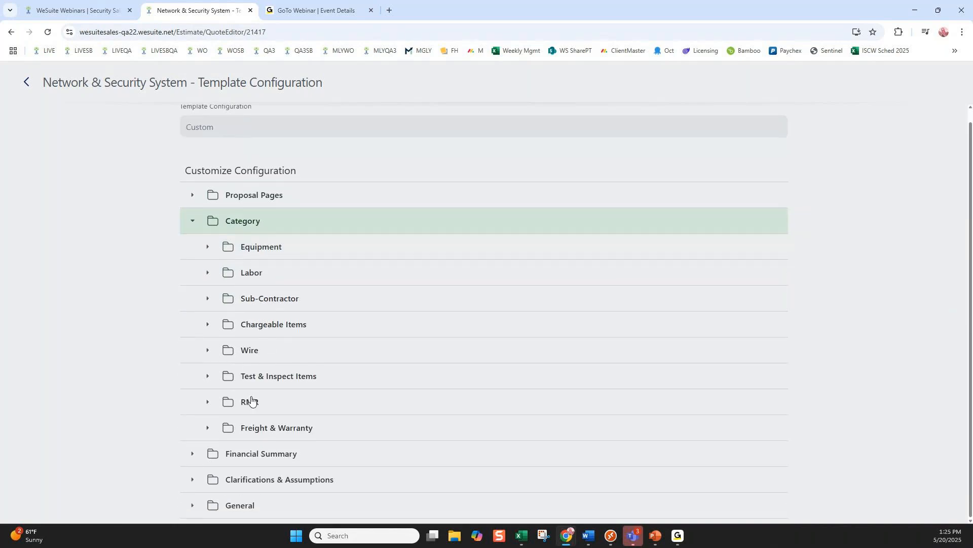
scroll(234, 329, "up", 1)
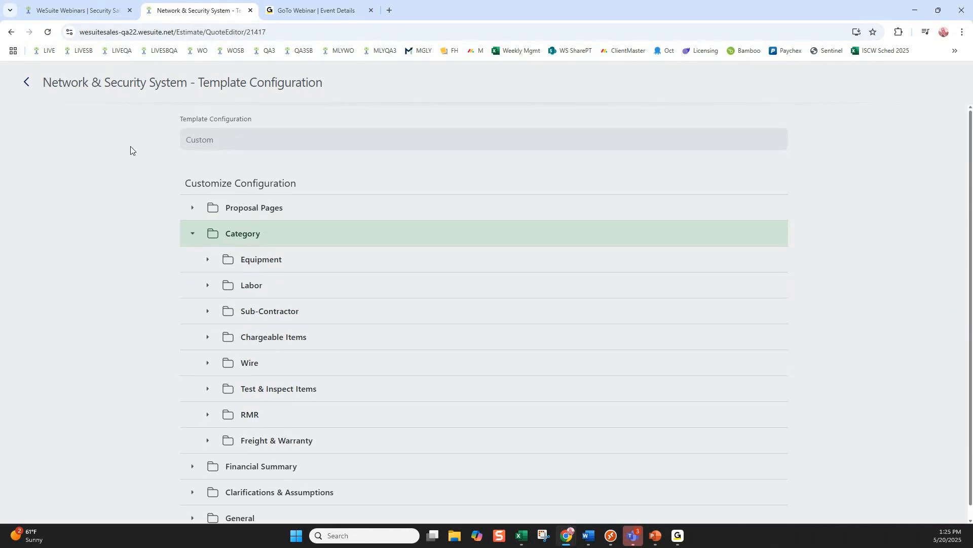
left_click(27, 82)
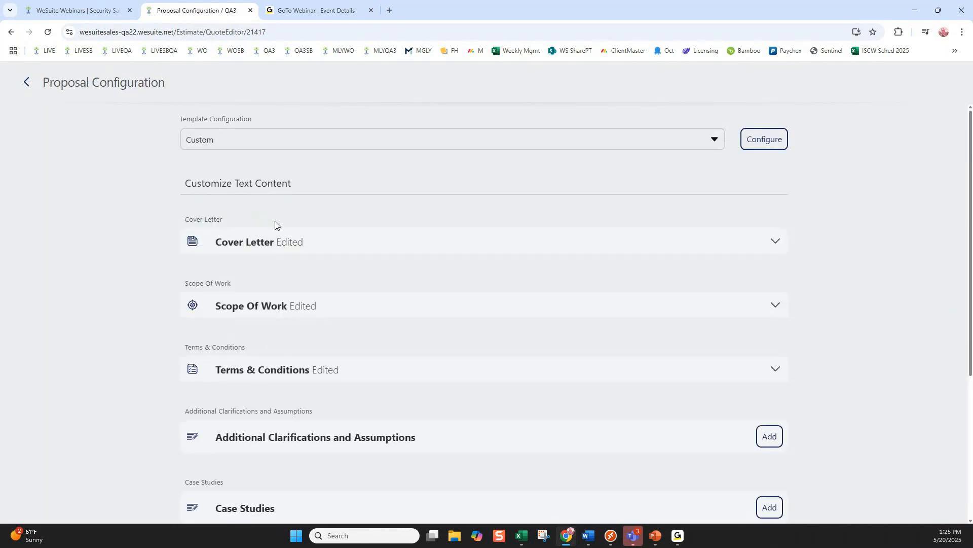
left_click(337, 243)
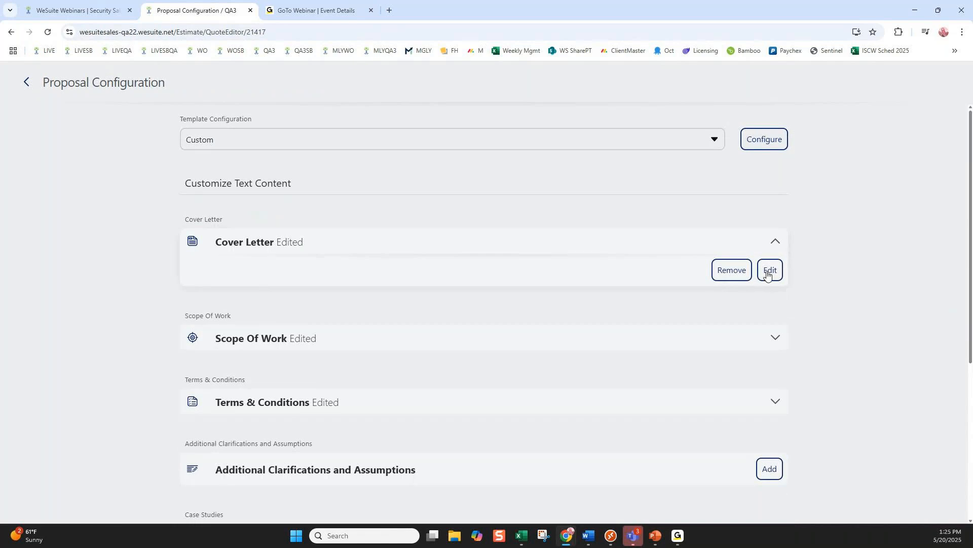
left_click(768, 274)
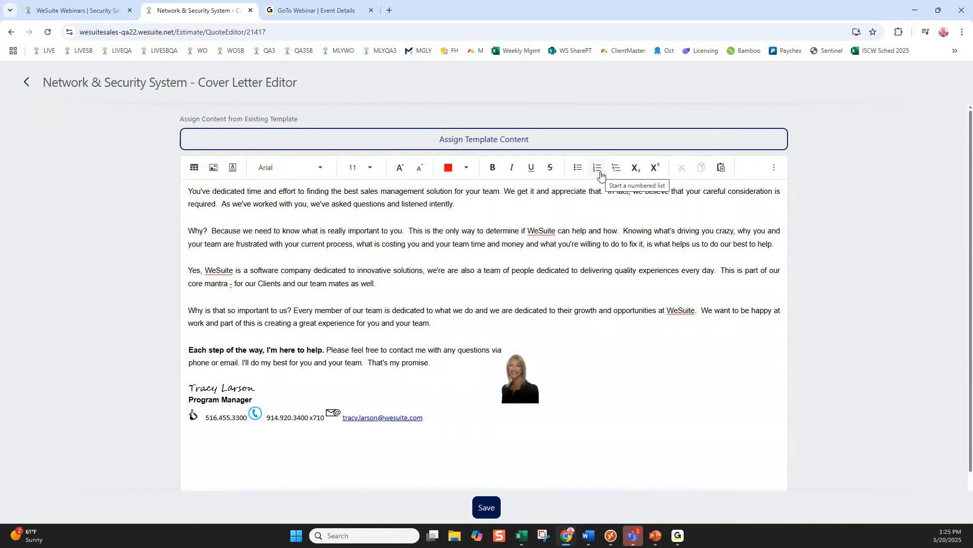
left_click(474, 142)
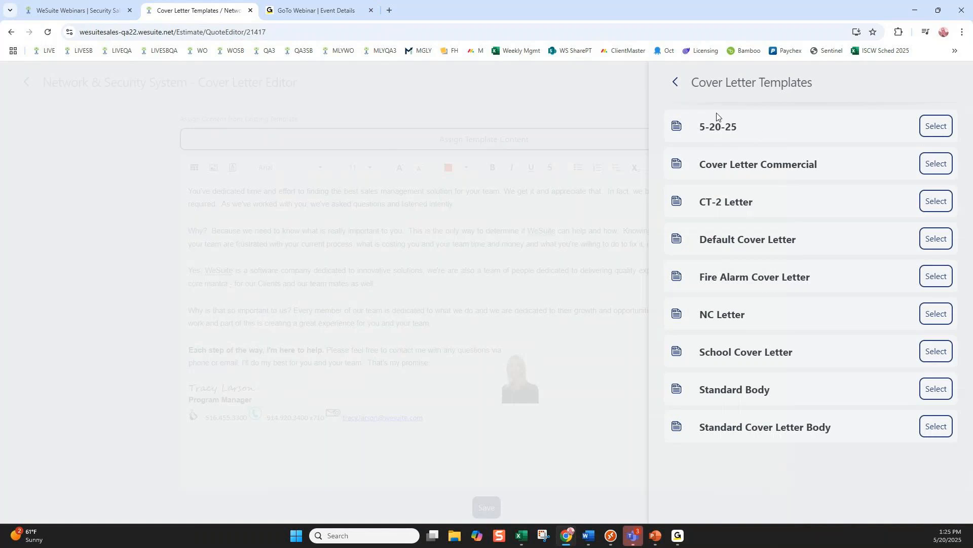
left_click(675, 87)
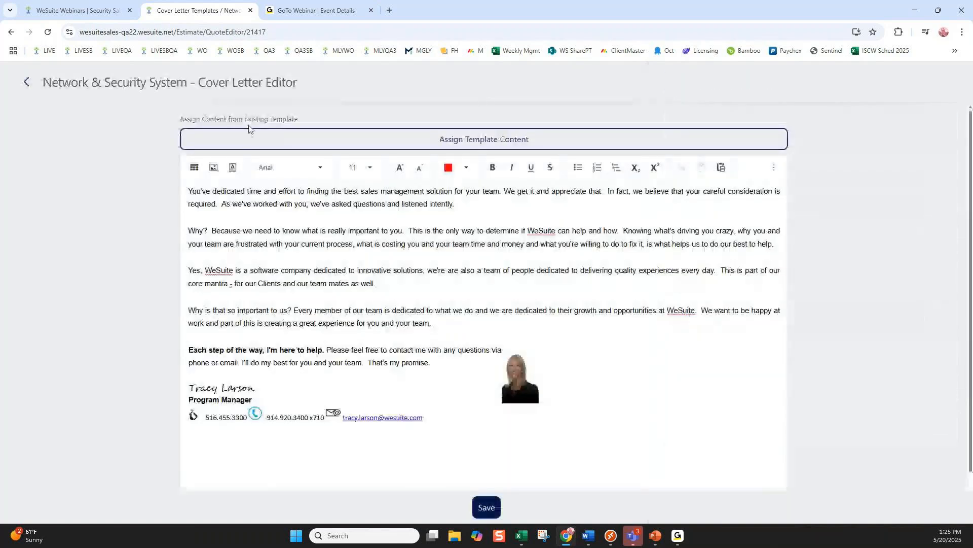
left_click(381, 357)
mouse_move(382, 356)
left_mouse_down()
mouse_move(284, 244)
mouse_move(286, 214)
mouse_move(229, 197)
left_mouse_up()
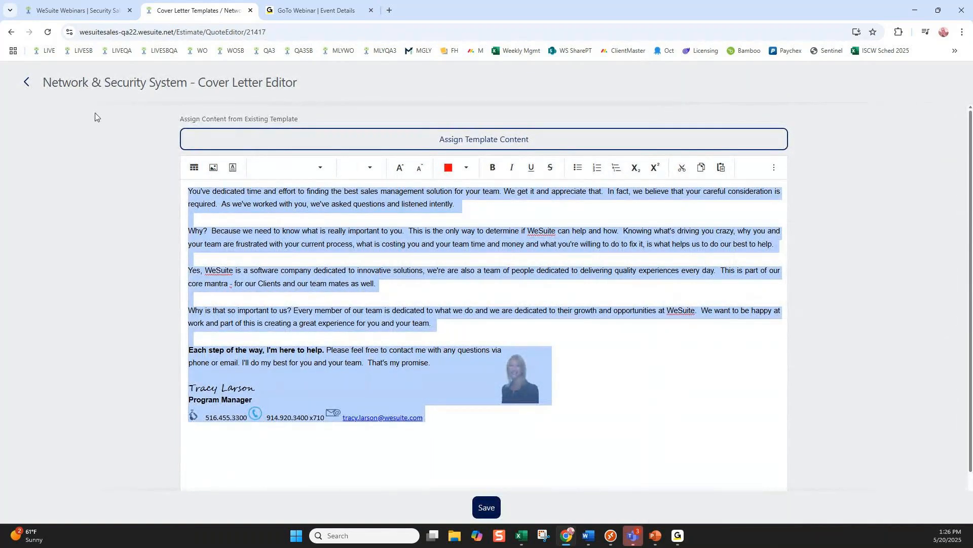
left_click(29, 82)
Remove the edited Scope Of Work content from the proposal configuration
left_click(359, 295)
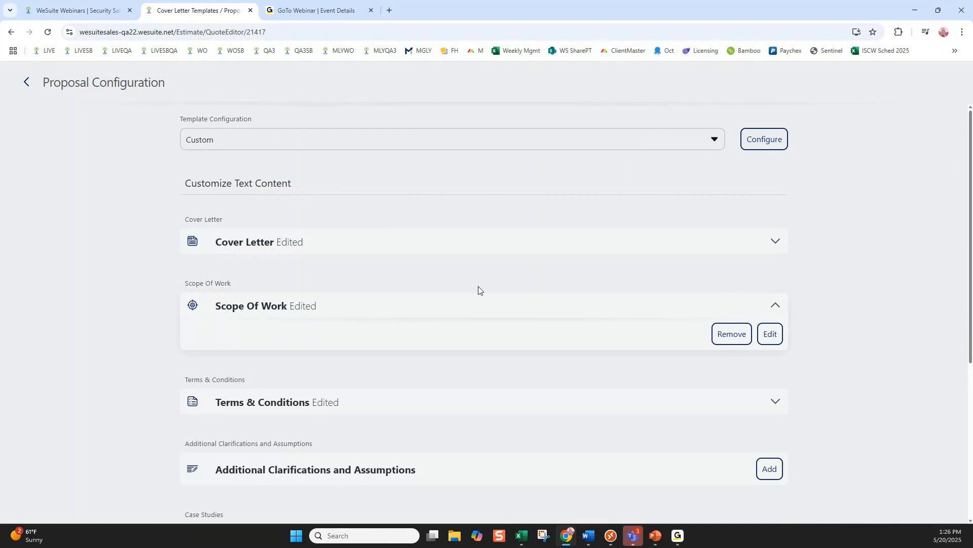
left_click(775, 306)
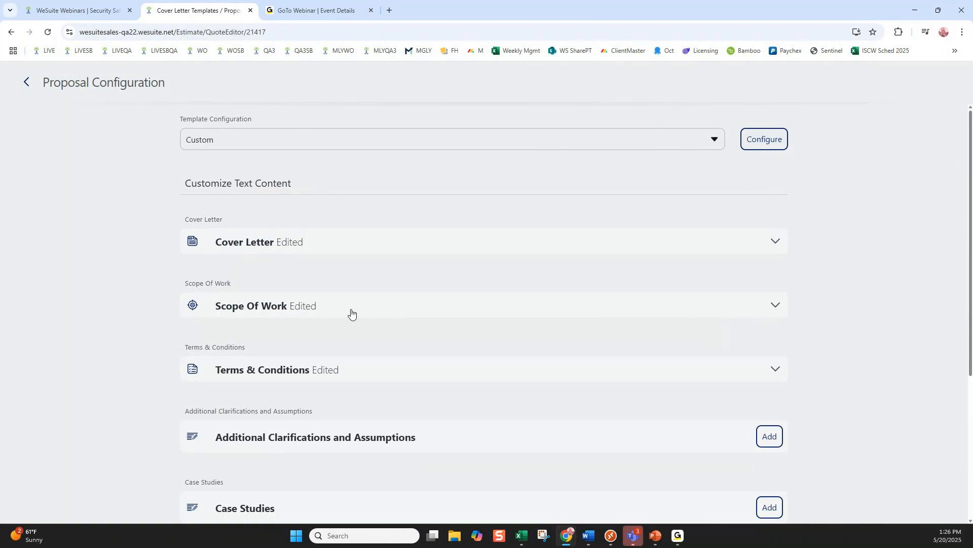
left_click(772, 306)
left_click(739, 336)
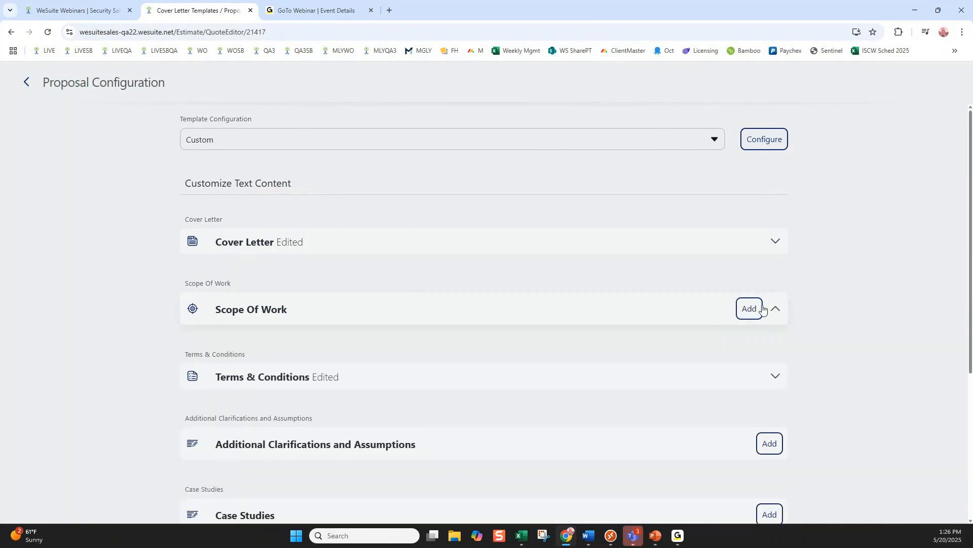
Add a new Scope Of Work using the 5-20-25 template's content and save it
left_click(751, 309)
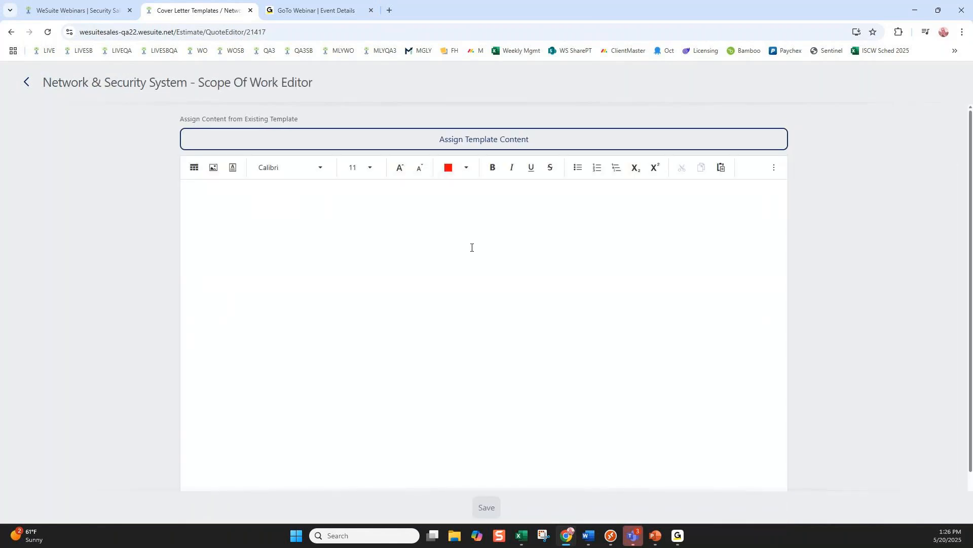
left_click(452, 138)
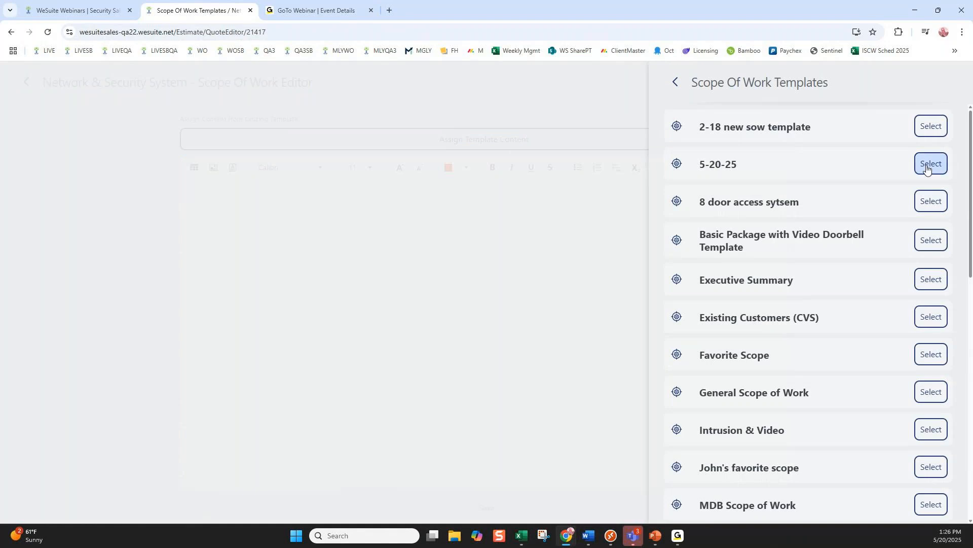
left_click(928, 164)
left_click(529, 106)
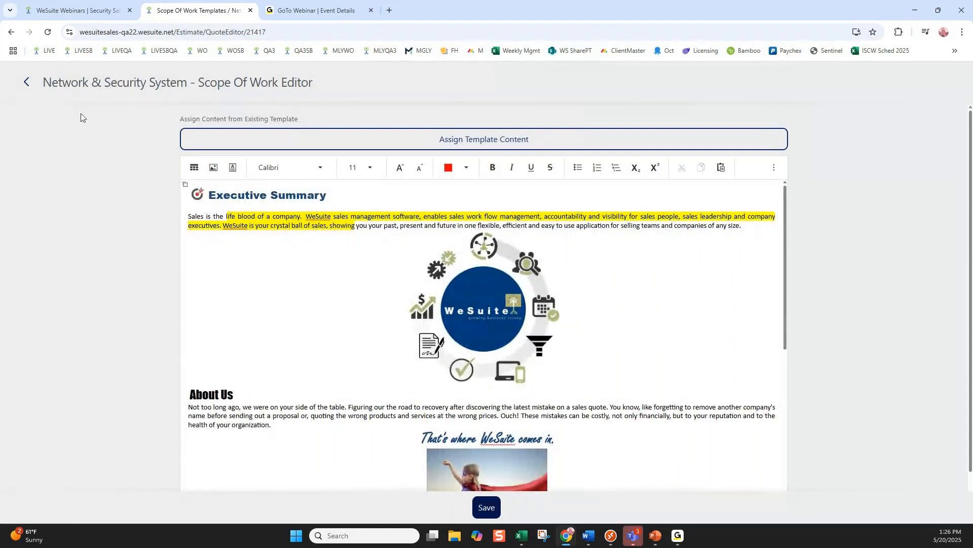
left_click(486, 507)
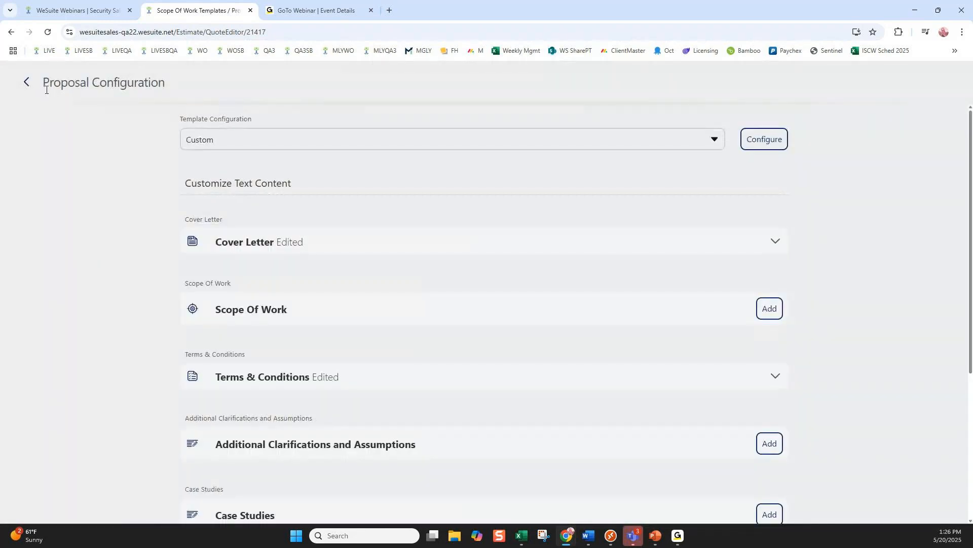
Preview the Network & Security System proposal document and look through its cover page and welcome letter
left_click(26, 83)
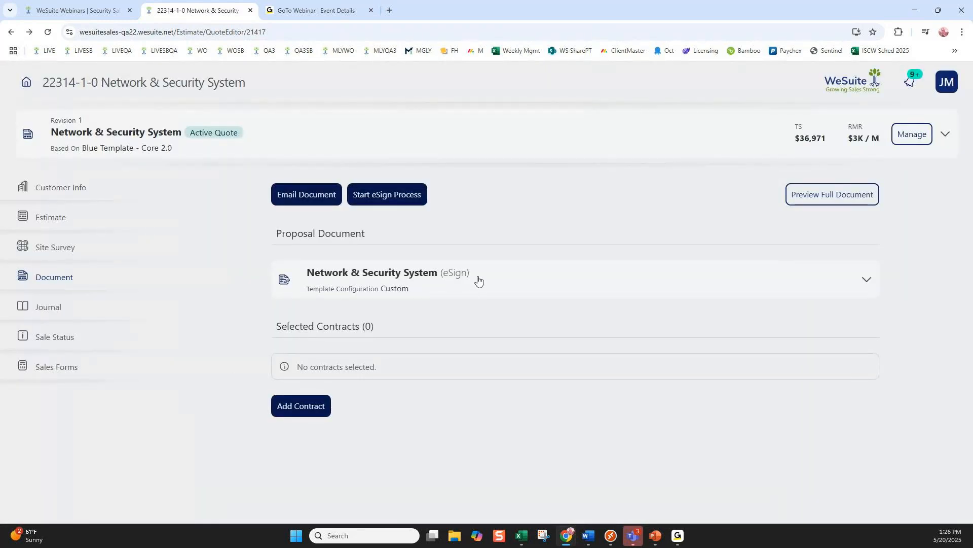
left_click(479, 276)
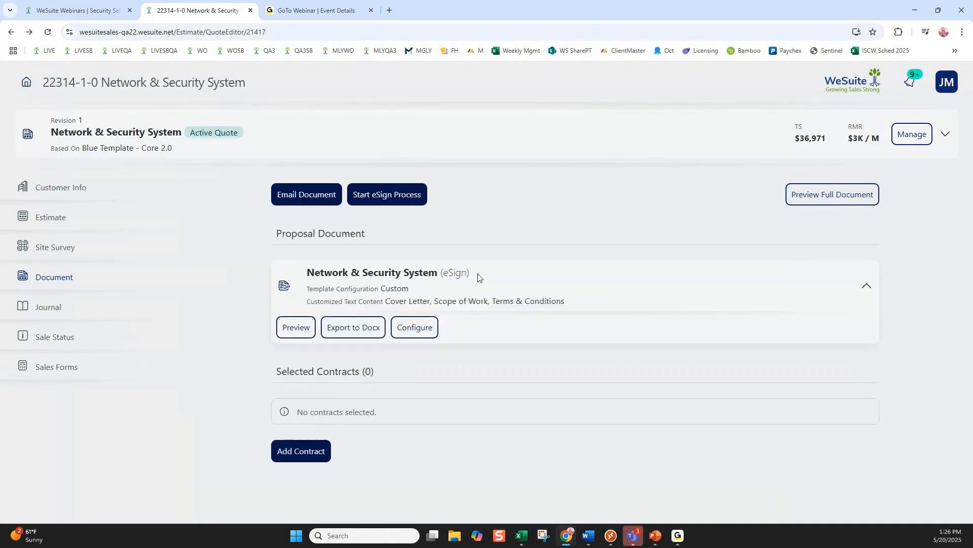
left_click(296, 326)
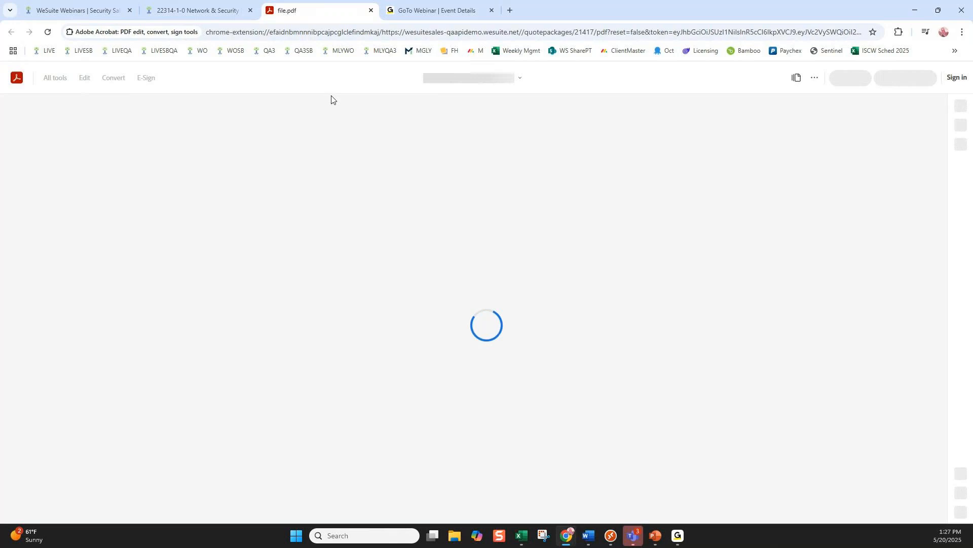
scroll(339, 196, "down", 5)
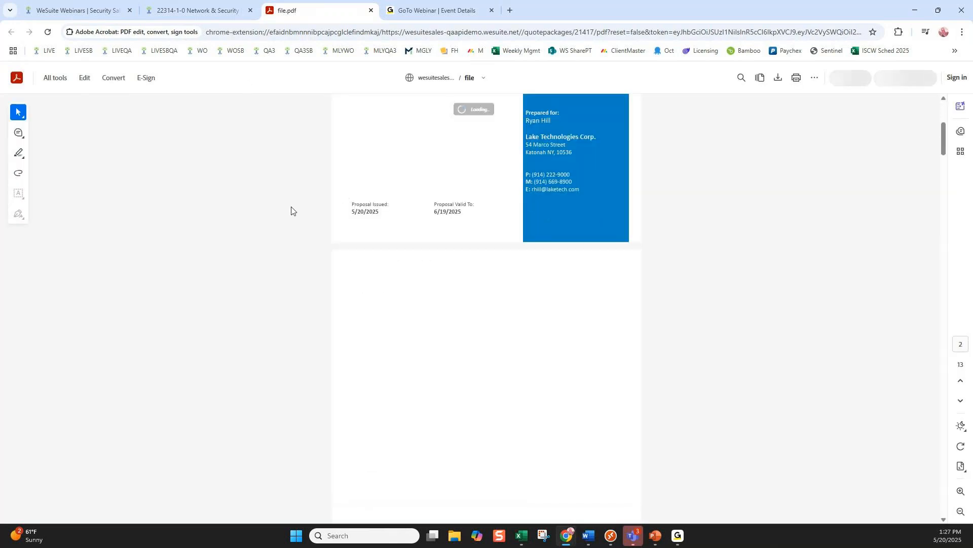
scroll(291, 210, "down", 1)
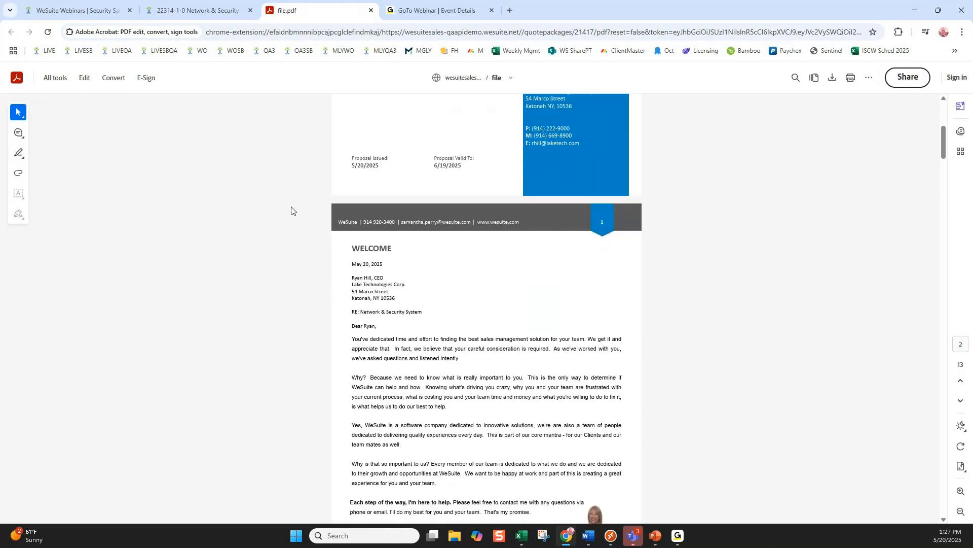
scroll(291, 210, "down", 12)
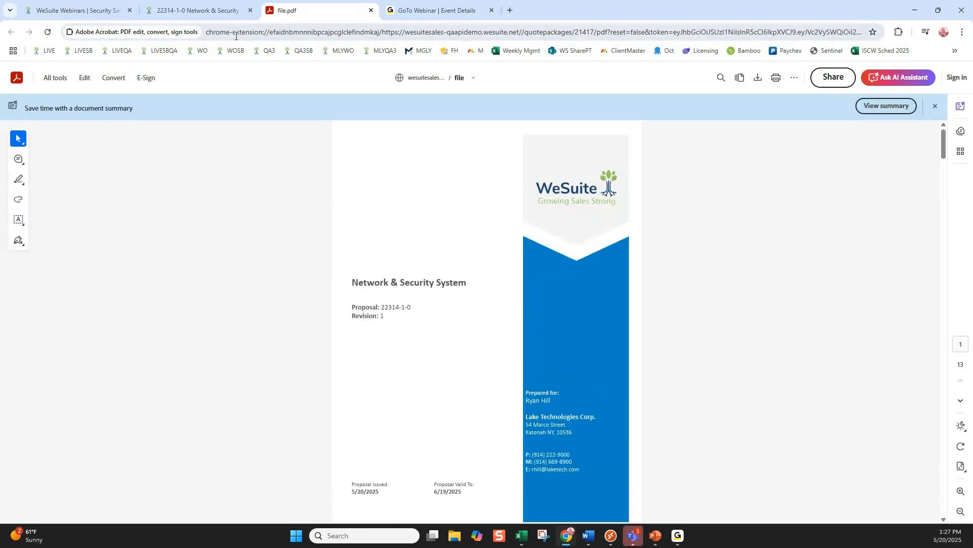
Switch to desktop WeSuite on the remote server and view the quote's Terms and Conditions and Custom Text Items
left_click(195, 12)
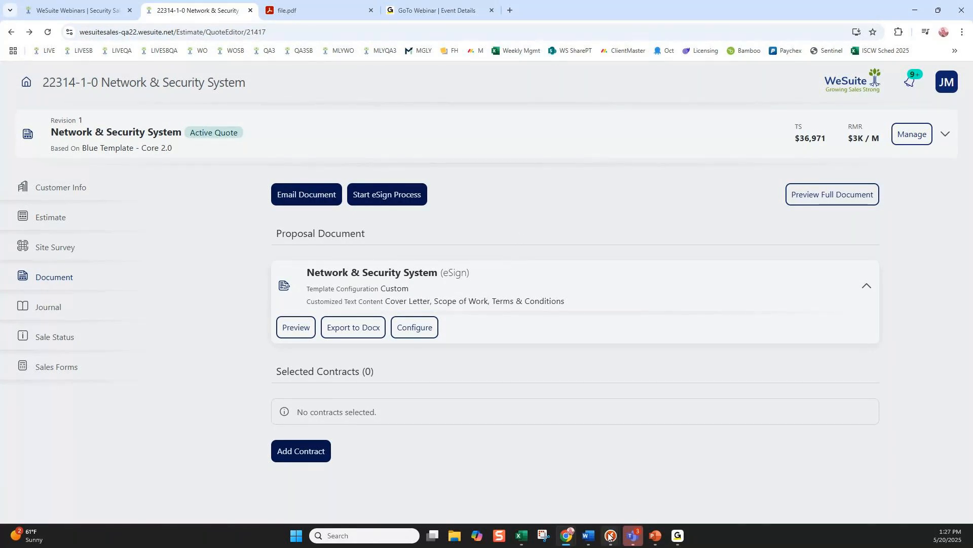
mouse_move(609, 536)
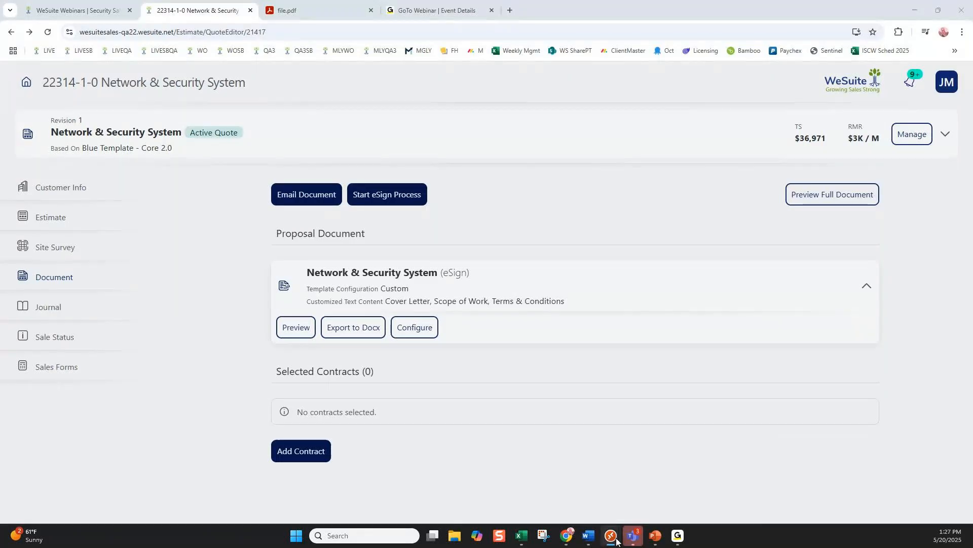
left_click(611, 536)
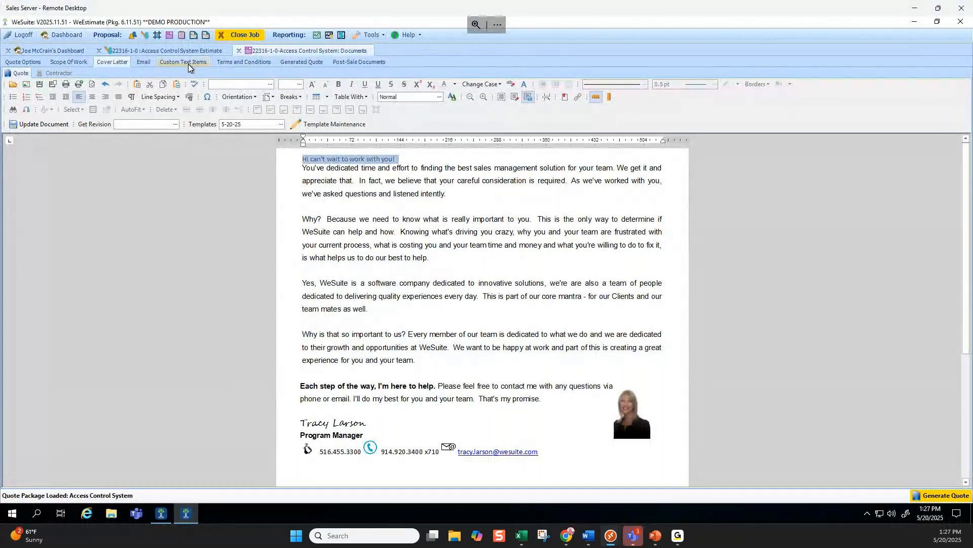
left_click(240, 61)
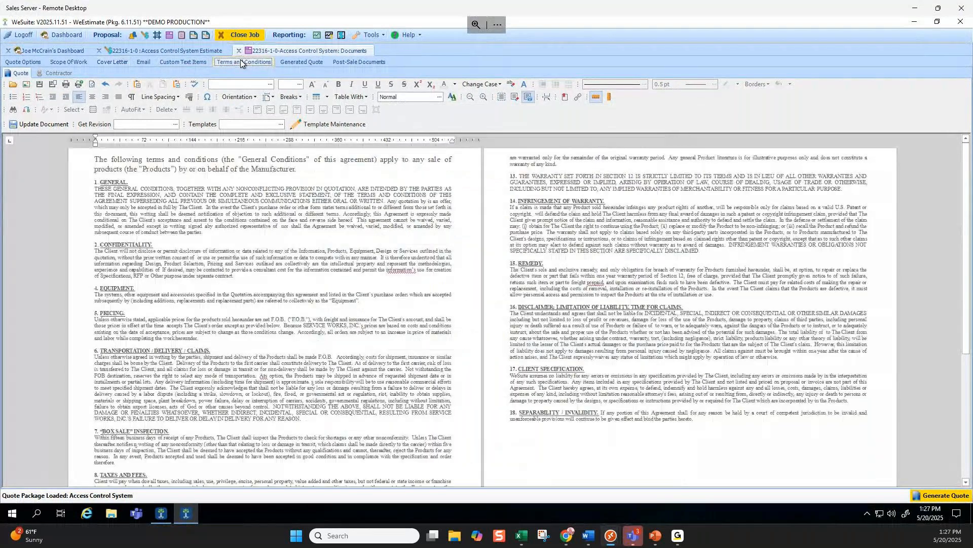
left_click(180, 63)
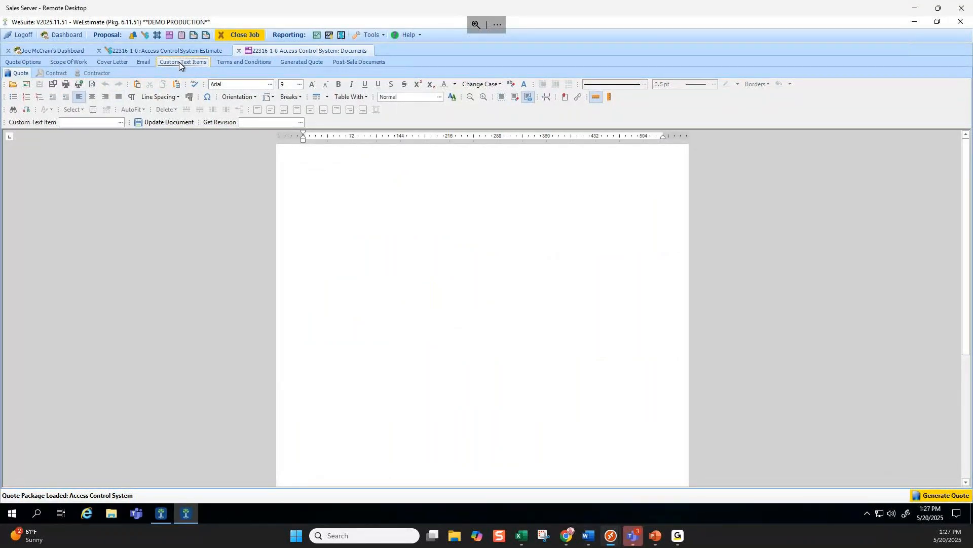
Delete the Confidentiality clause from the quote's Terms and Conditions and try to update the document
left_click(242, 63)
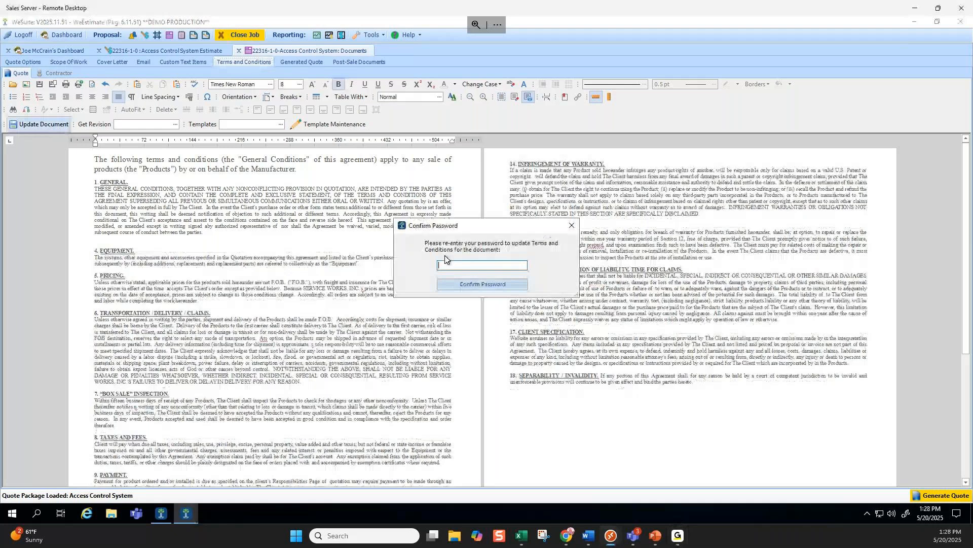
key("Escape")
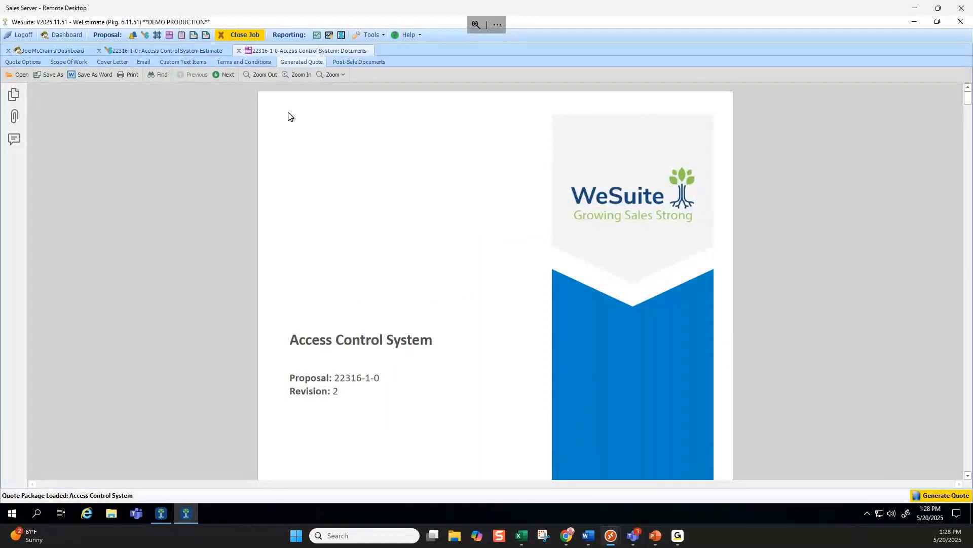
Load the Terms and Conditions September 2020 template in the Document Template Editor and show its text formatting tools
left_click(252, 63)
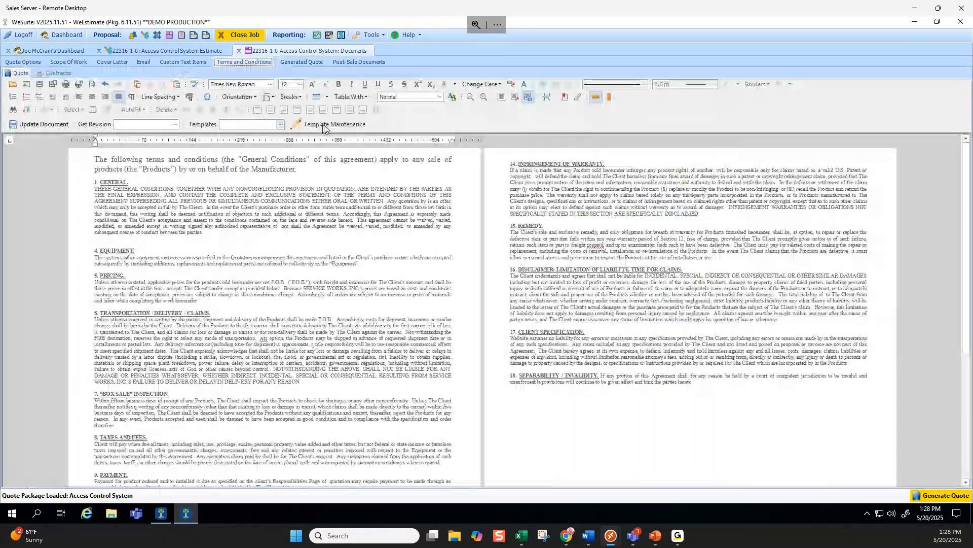
left_click(324, 127)
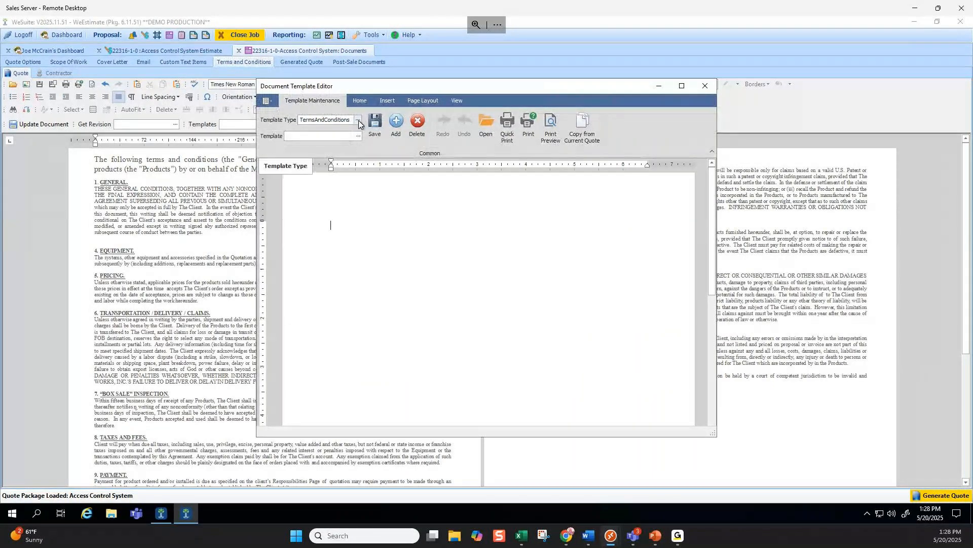
left_click(358, 121)
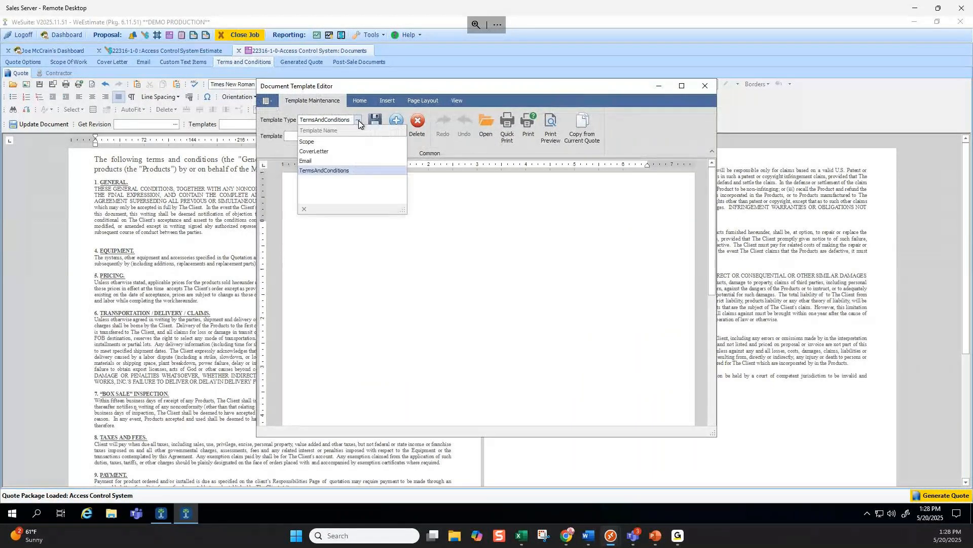
left_click(328, 171)
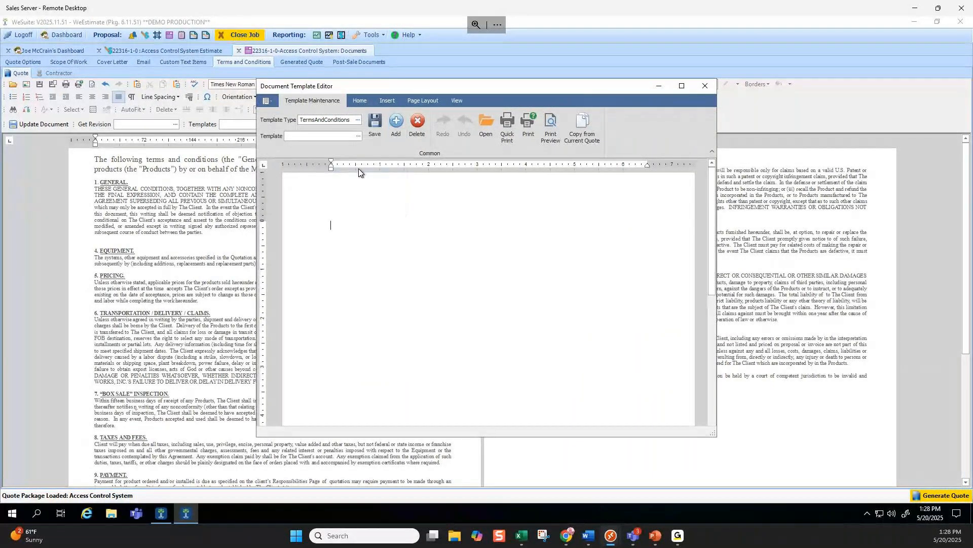
left_click(358, 136)
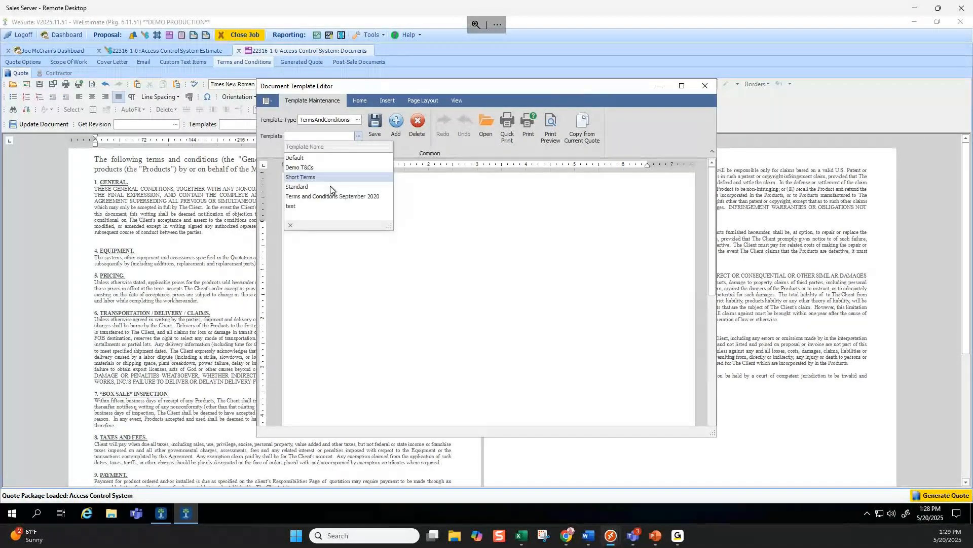
left_click(309, 197)
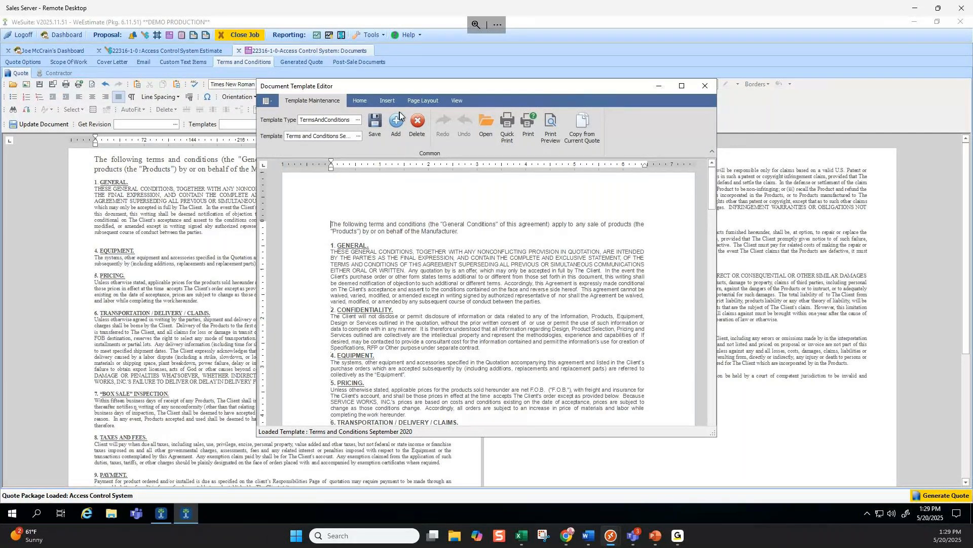
left_click(359, 101)
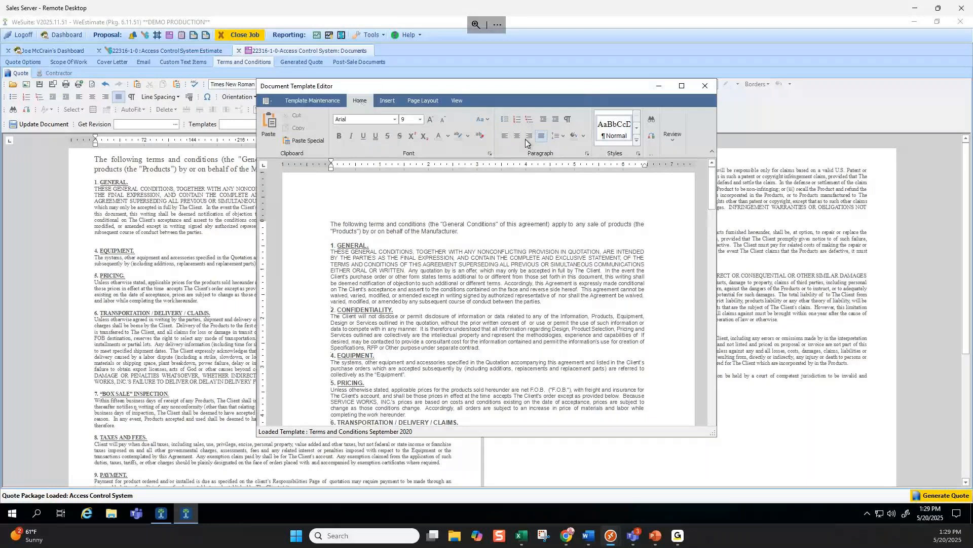
Save the Terms and Conditions September 2020 template and close the Document Template Editor
left_click(312, 100)
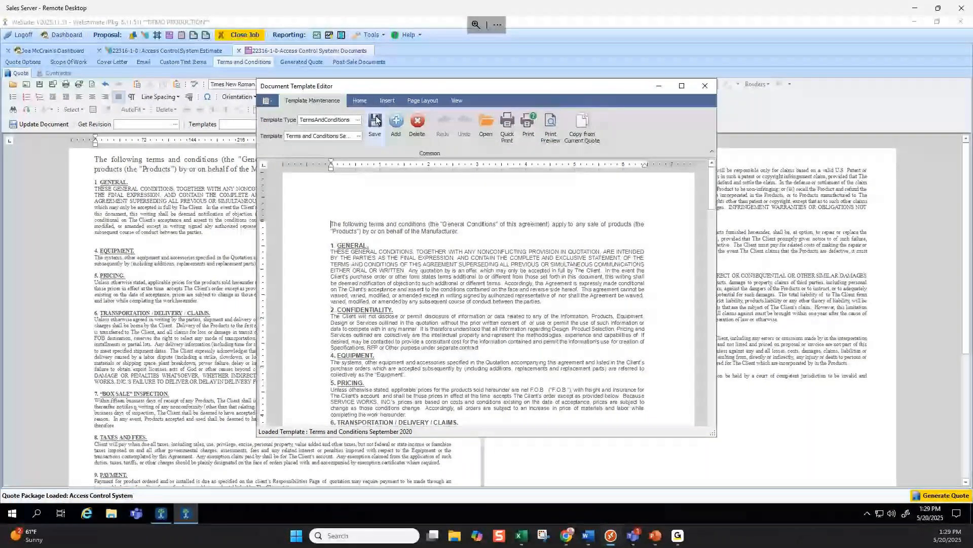
left_click(376, 122)
key("Return")
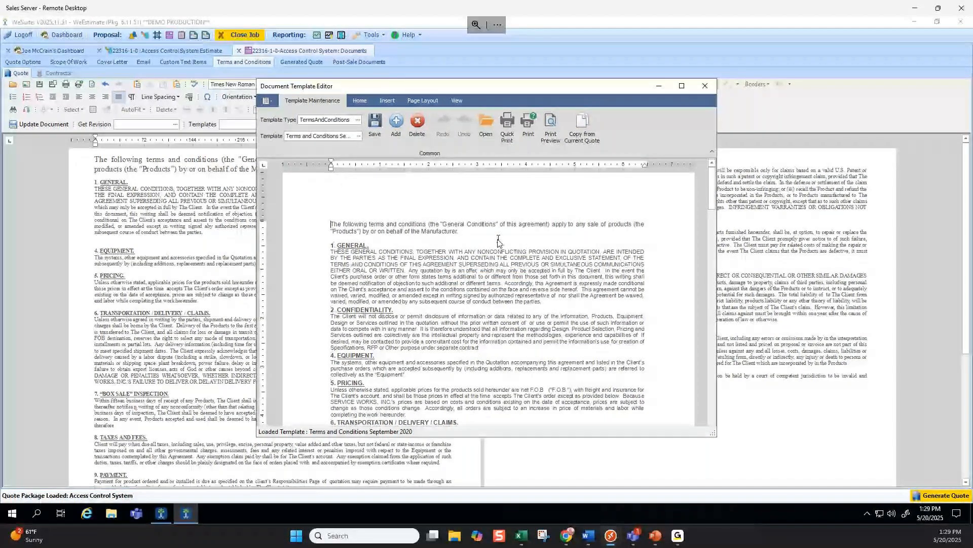
left_click(706, 87)
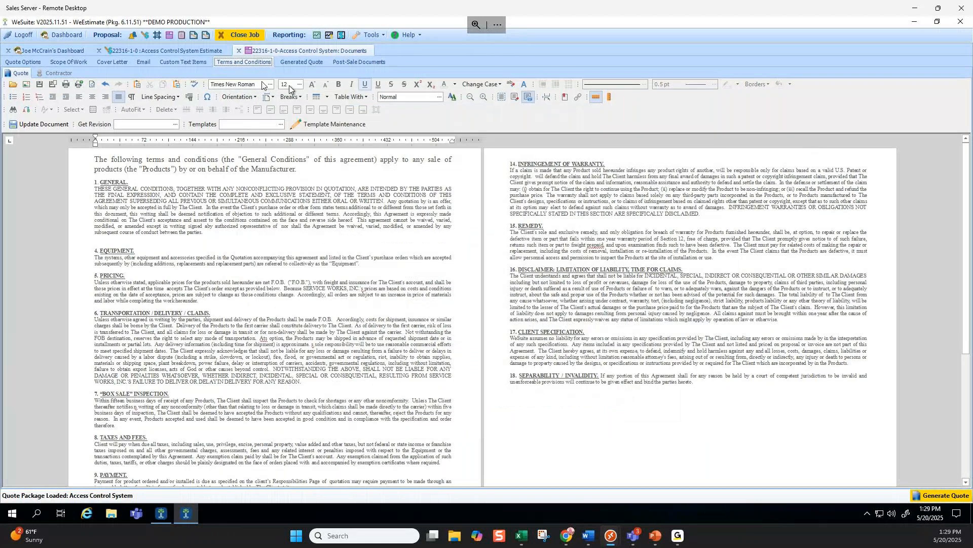
Look over the quote package's Quote Options and open the Cover Page Image custom text item
left_click(173, 63)
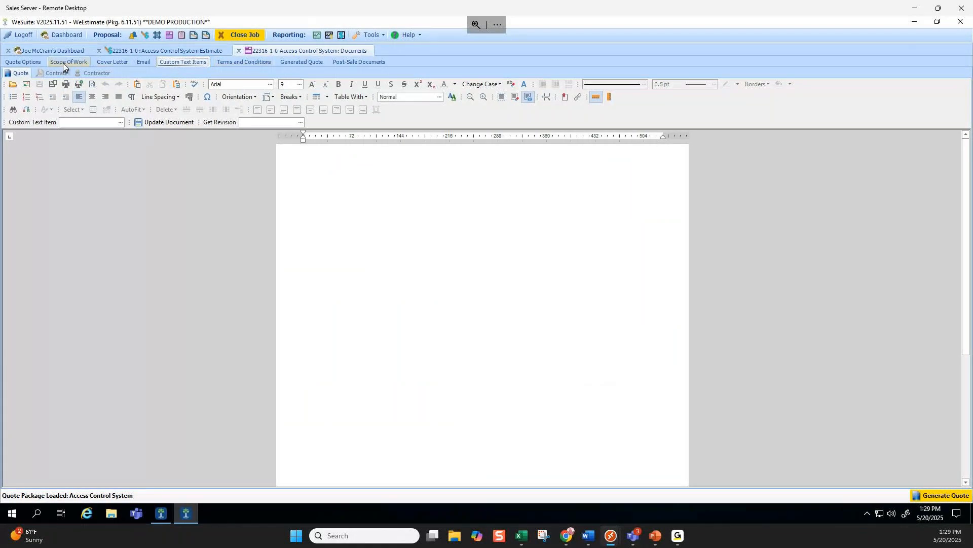
left_click(20, 62)
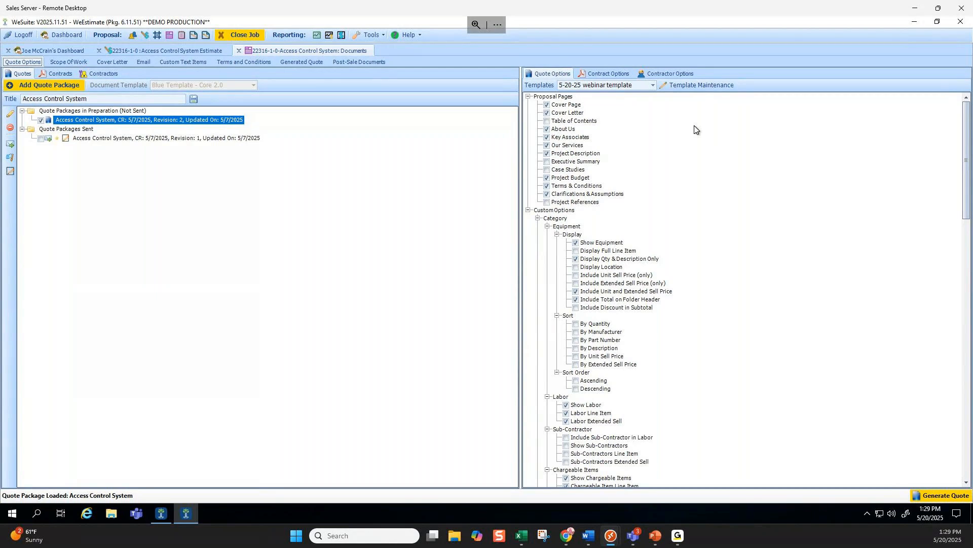
left_click(201, 63)
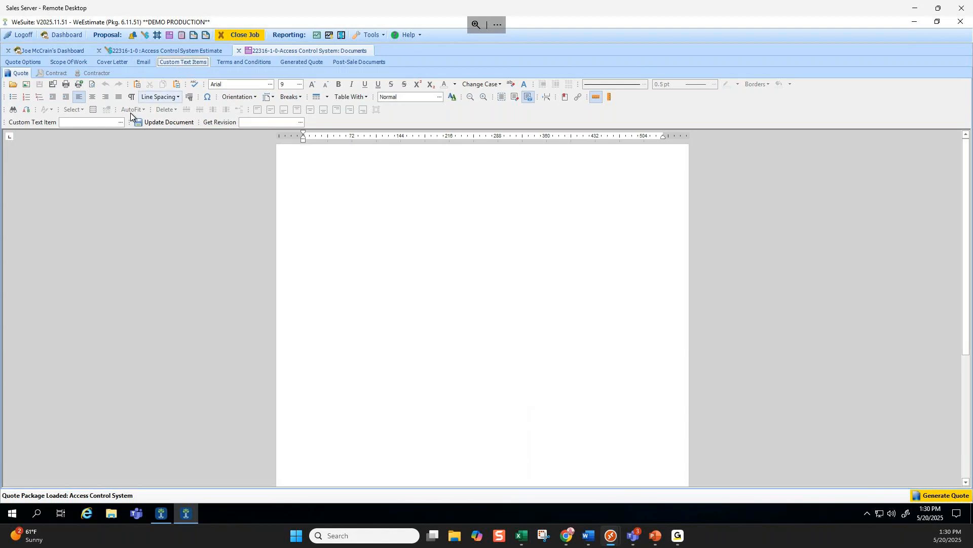
left_click(121, 122)
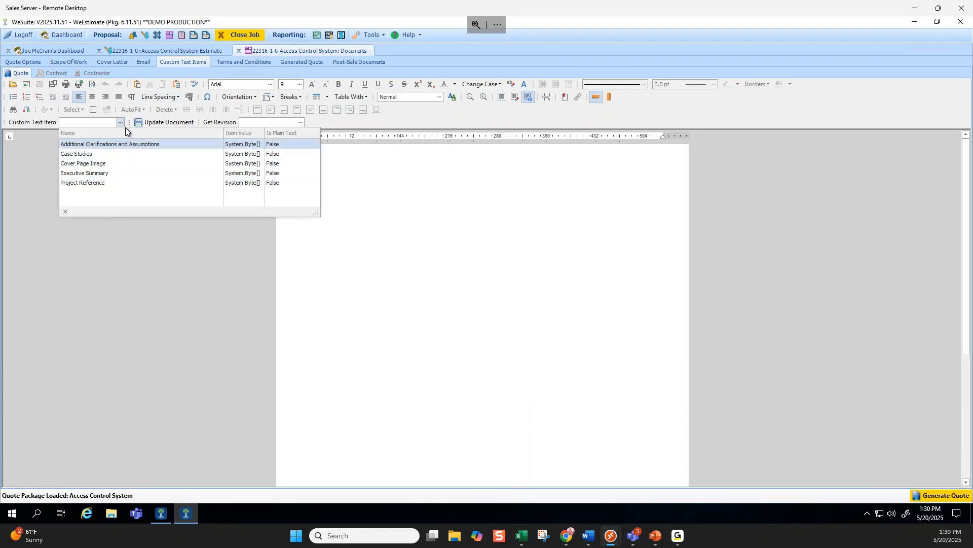
left_click(79, 163)
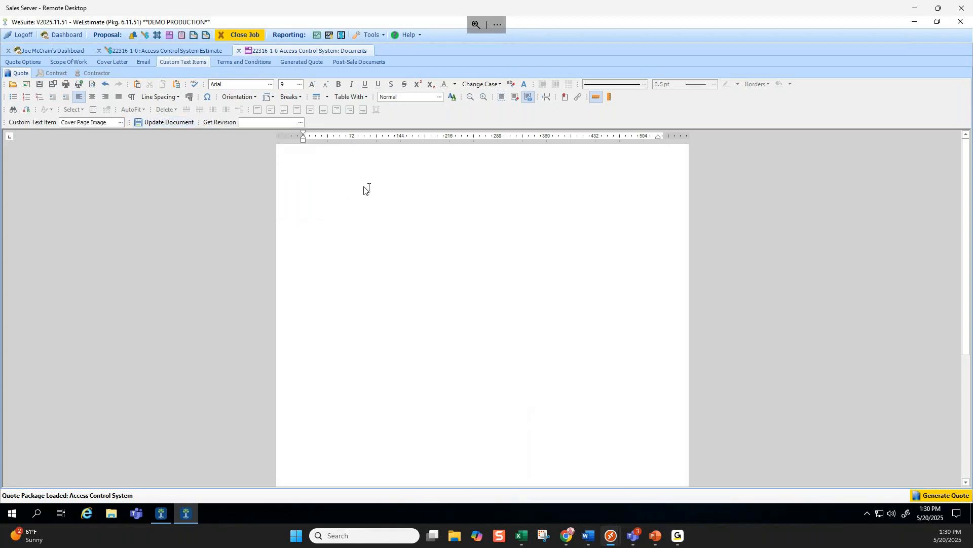
Insert the ABC Group logo from the Logos folder in Demo Files into the Cover Page Image item
left_click(26, 84)
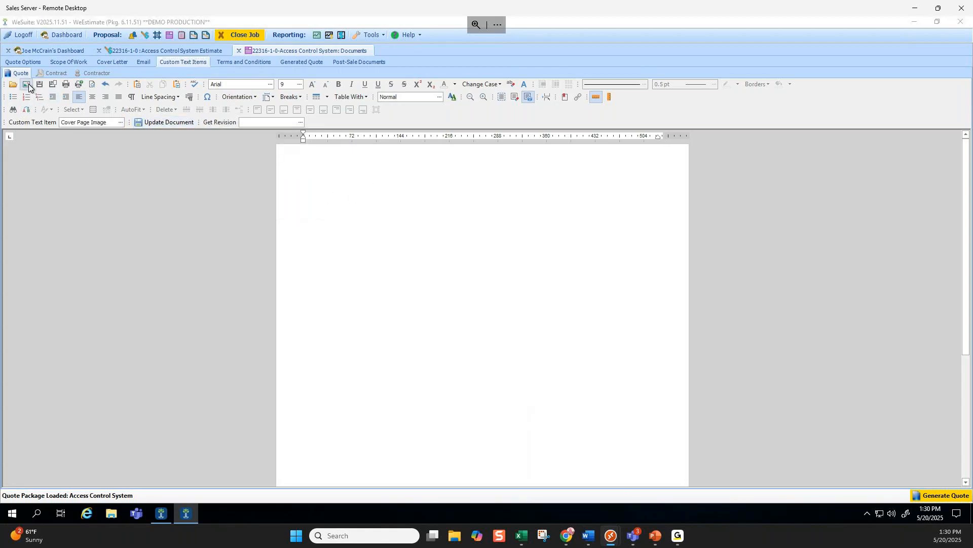
double_click(139, 171)
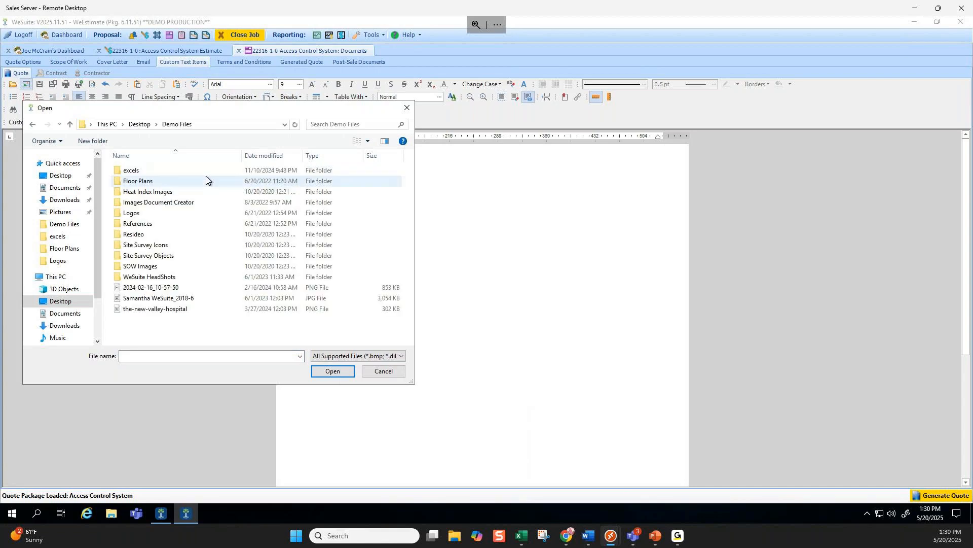
double_click(147, 213)
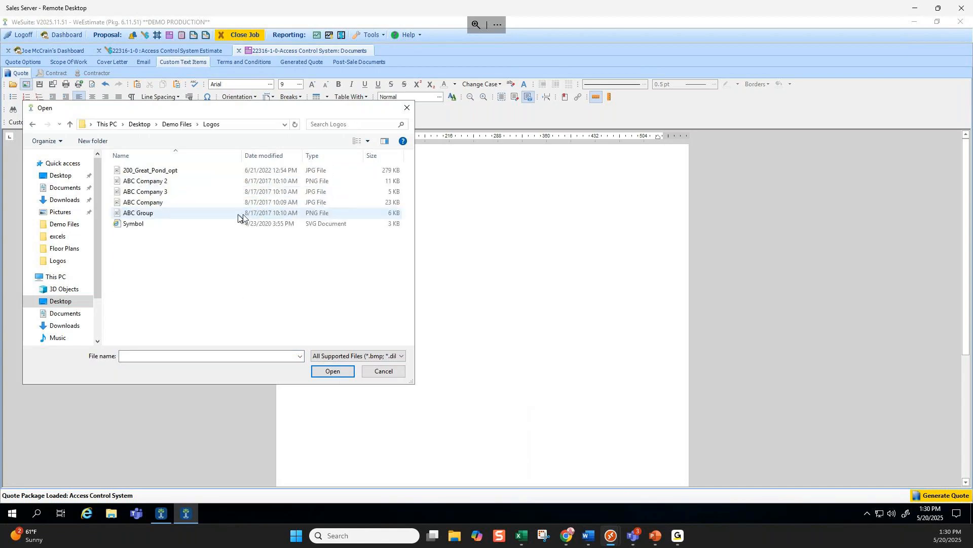
double_click(142, 223)
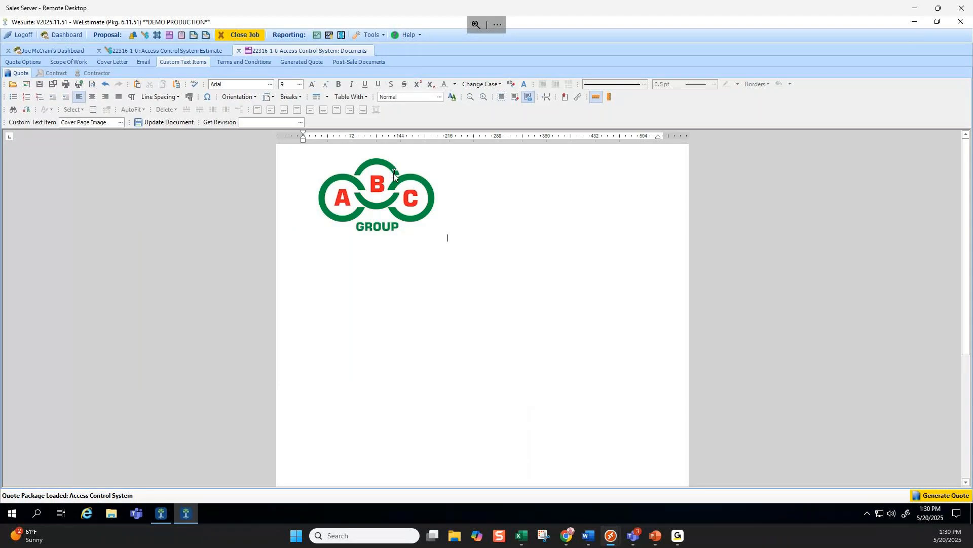
Update the document with the inserted logo and review the cover page of the generated Access Control System quote
left_click(413, 195)
left_click(168, 124)
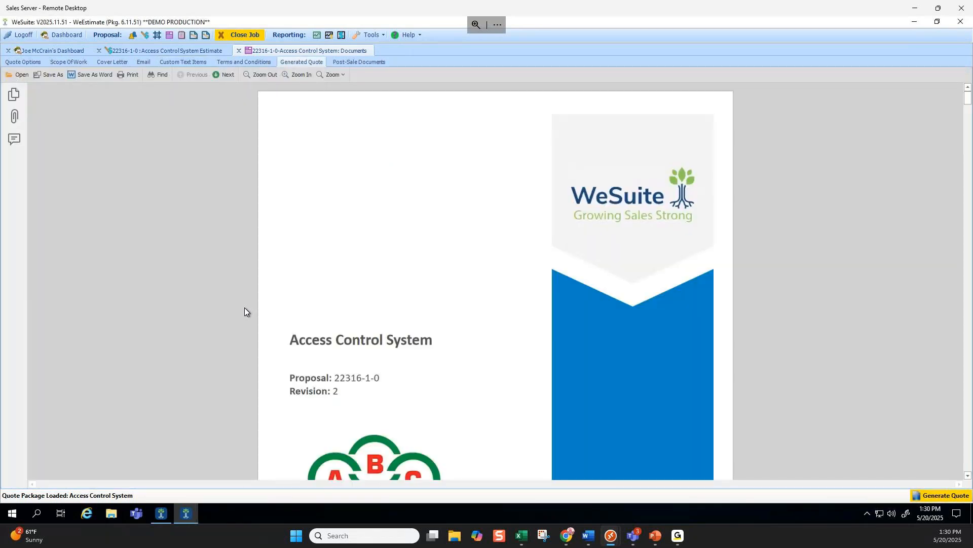
scroll(245, 307, "down", 4)
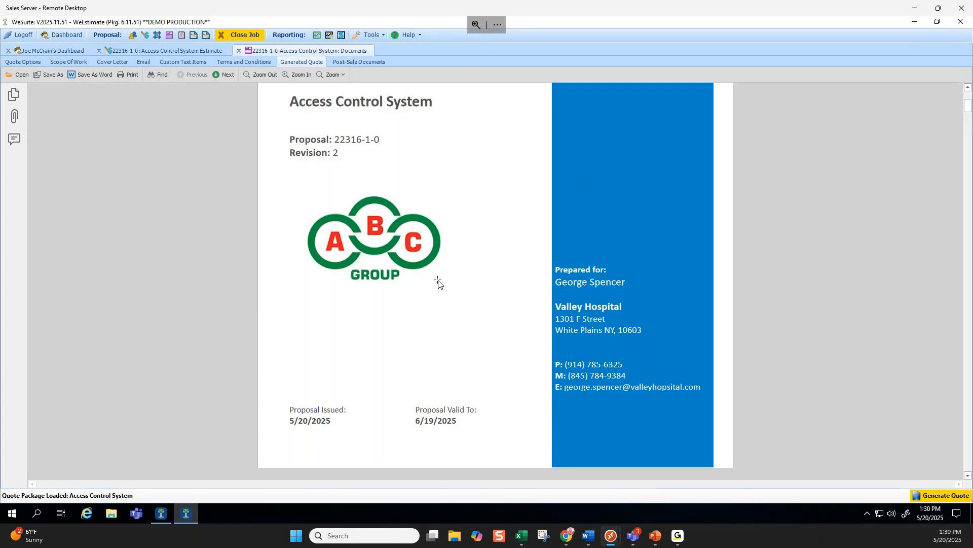
scroll(439, 283, "up", 5)
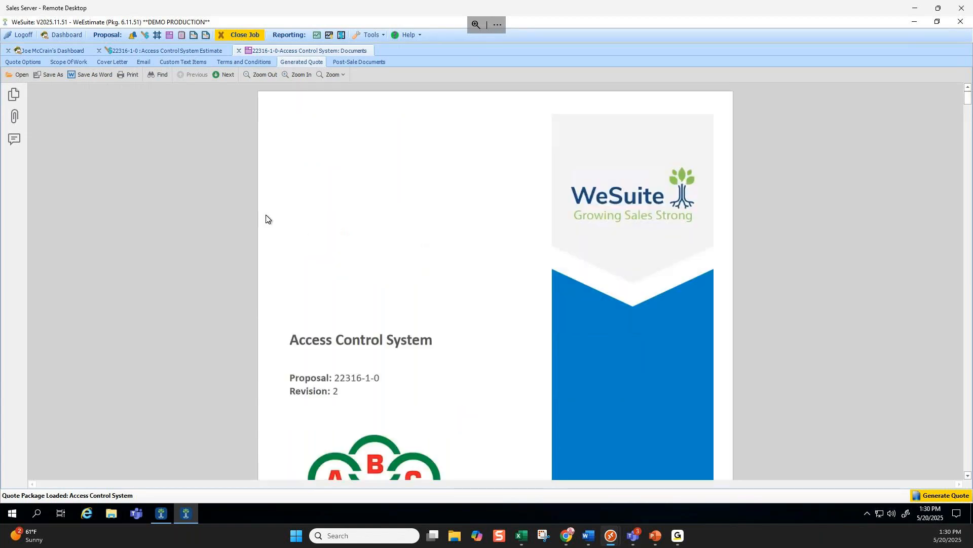
Fill the Case Studies custom text item with three lines reading "case study #1", "case study #2" and "case study #3"
left_click(190, 61)
left_click(121, 123)
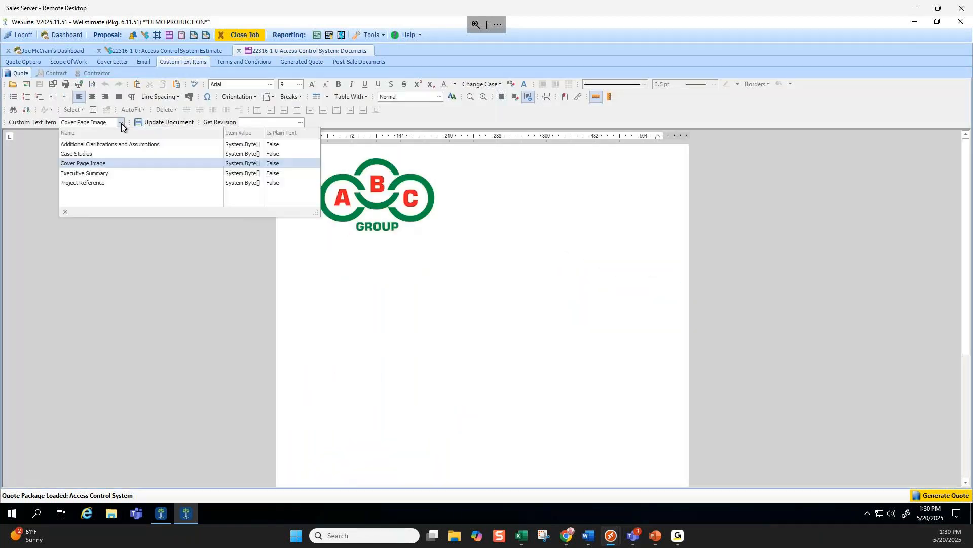
left_click(91, 153)
left_click(324, 169)
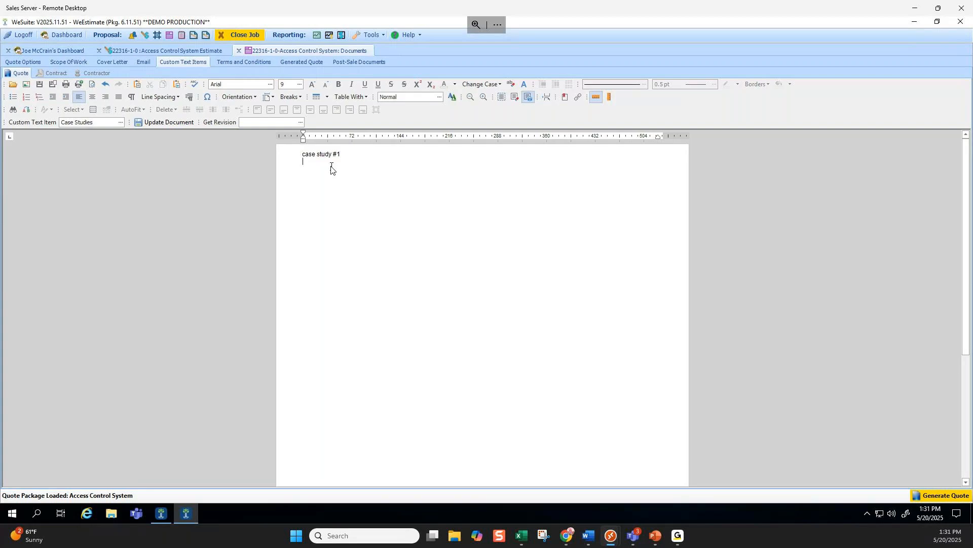
left_click_drag(358, 154, 284, 166)
key("ctrl+c")
left_click(352, 167)
key("ctrl+v")
key("ctrl+v")
double_click(344, 162)
type("3")
Insert a headshot photo from the WeSuite HeadShots folder in Demo Files below the case study lines
left_click(26, 85)
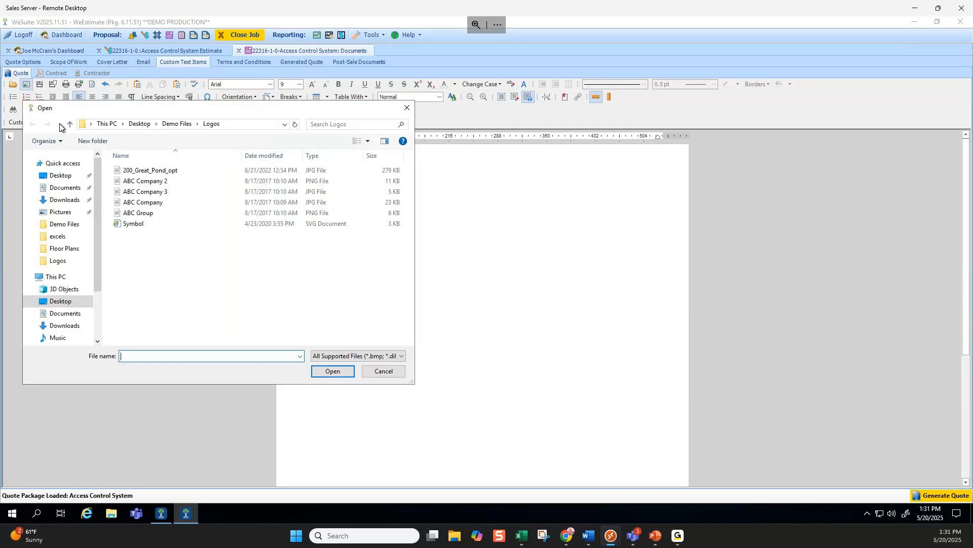
left_click(183, 127)
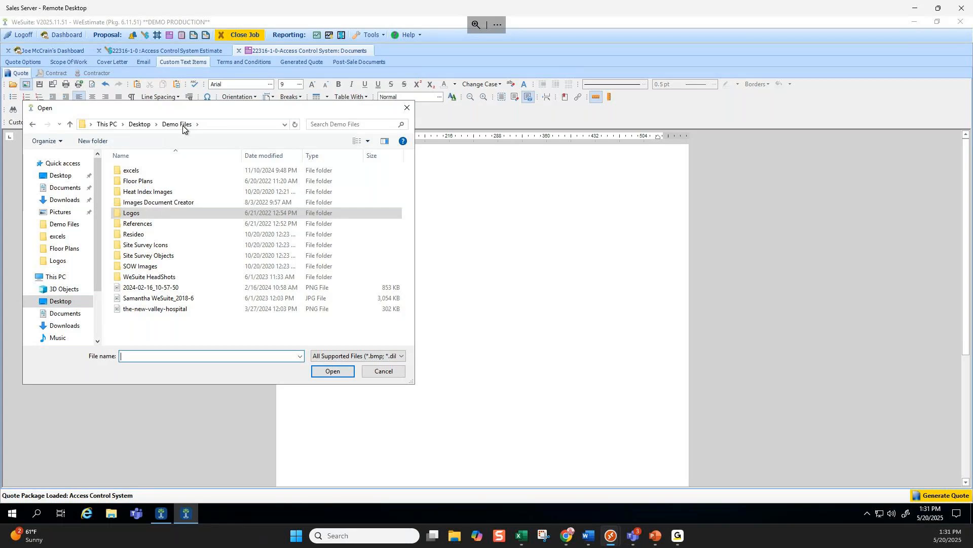
double_click(217, 277)
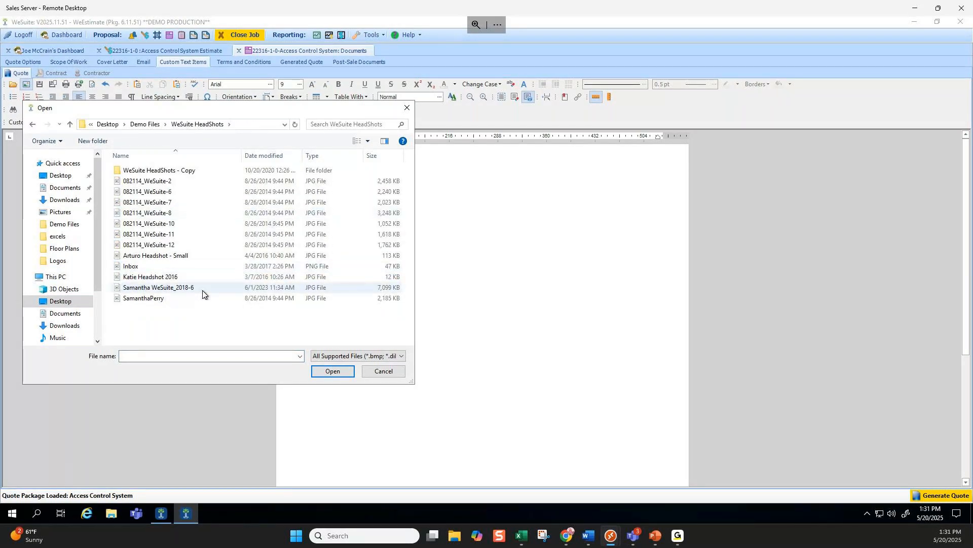
double_click(163, 298)
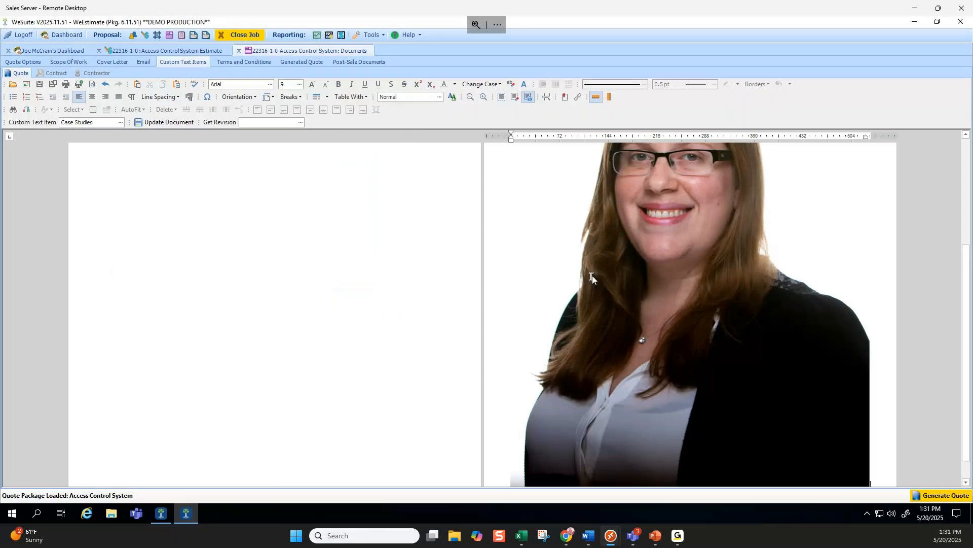
Shrink the inserted headshot proportionally to about half its size and update the Case Studies document
left_click(208, 269)
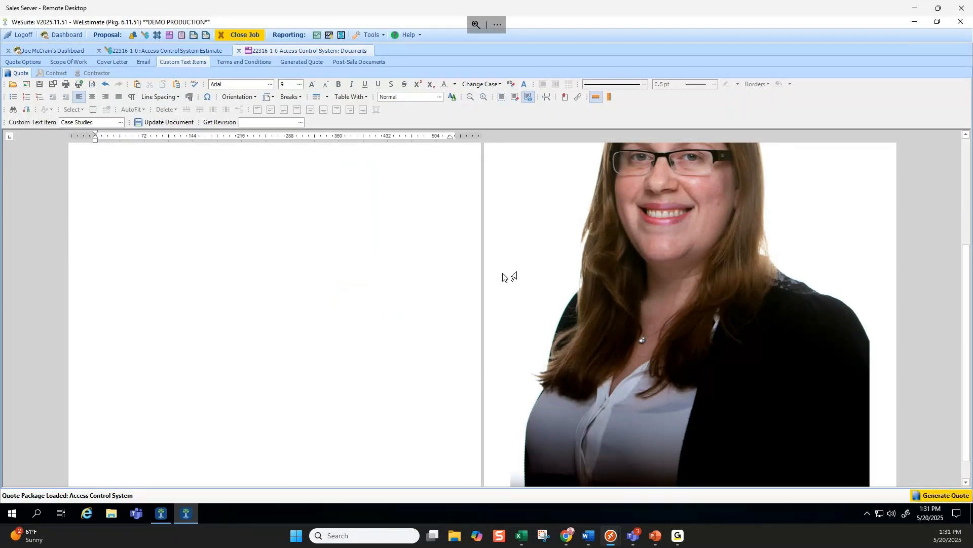
left_click(678, 327)
scroll(678, 323, "up", 2)
scroll(829, 394, "down", 3)
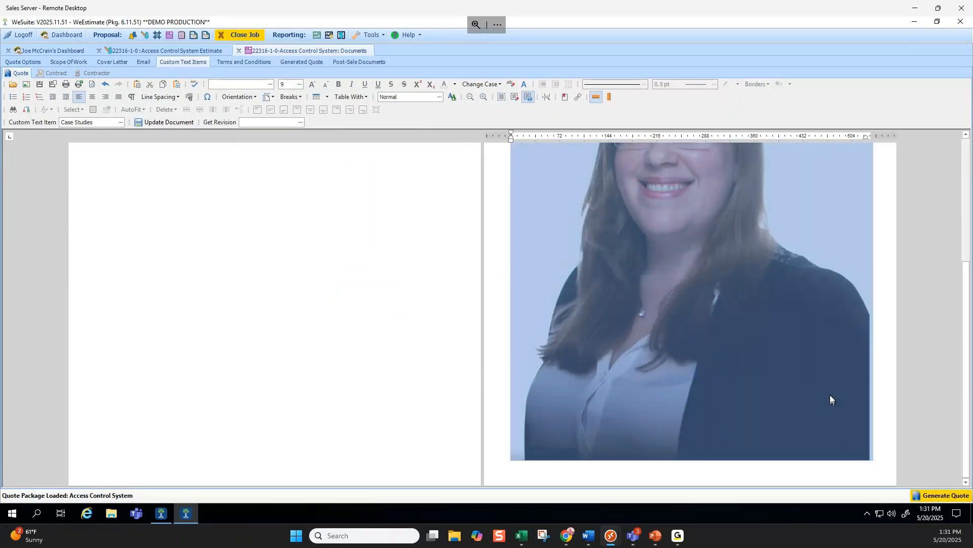
left_click(844, 440)
left_click_drag(872, 461, 616, 206)
scroll(738, 279, "up", 6)
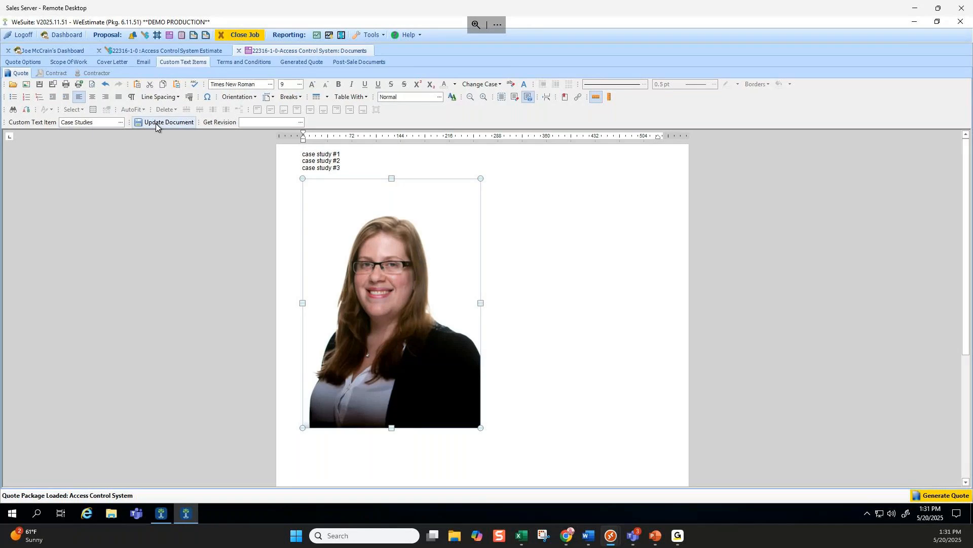
Include the Case Studies page in the quote's proposal pages and generate the quote
left_click(35, 64)
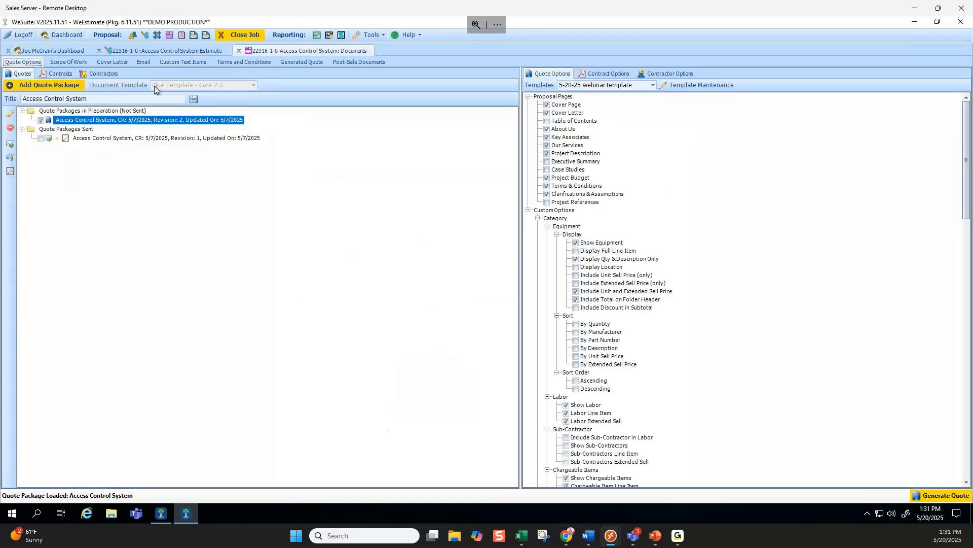
left_click(559, 173)
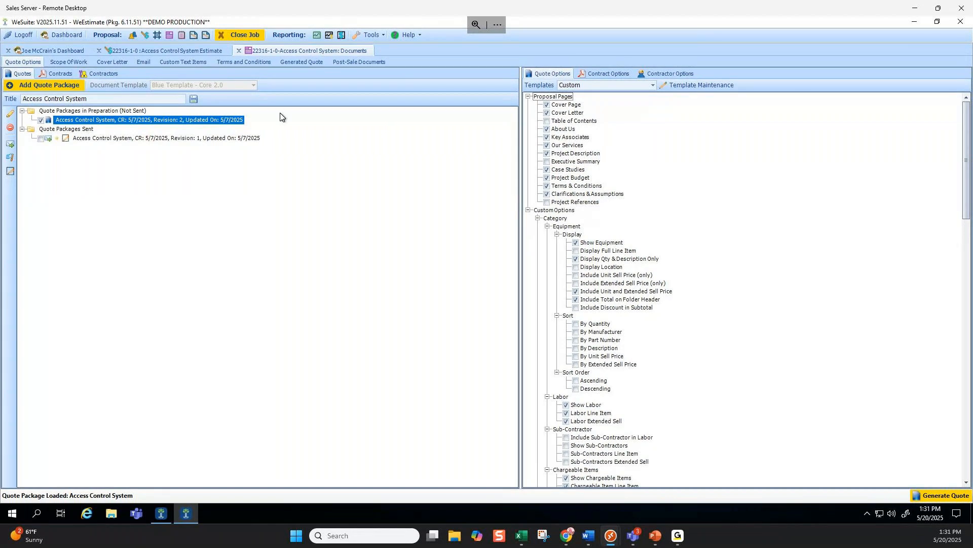
left_click(202, 60)
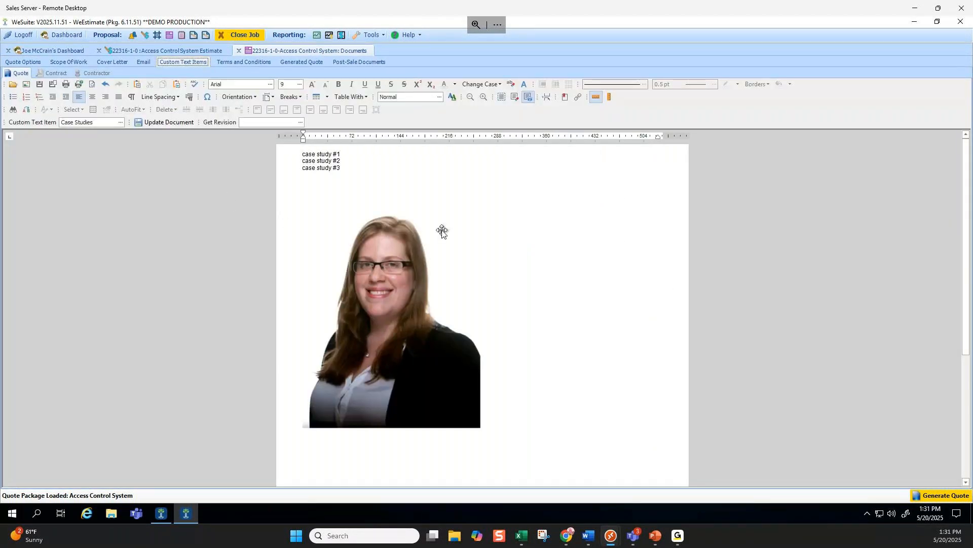
left_click(22, 63)
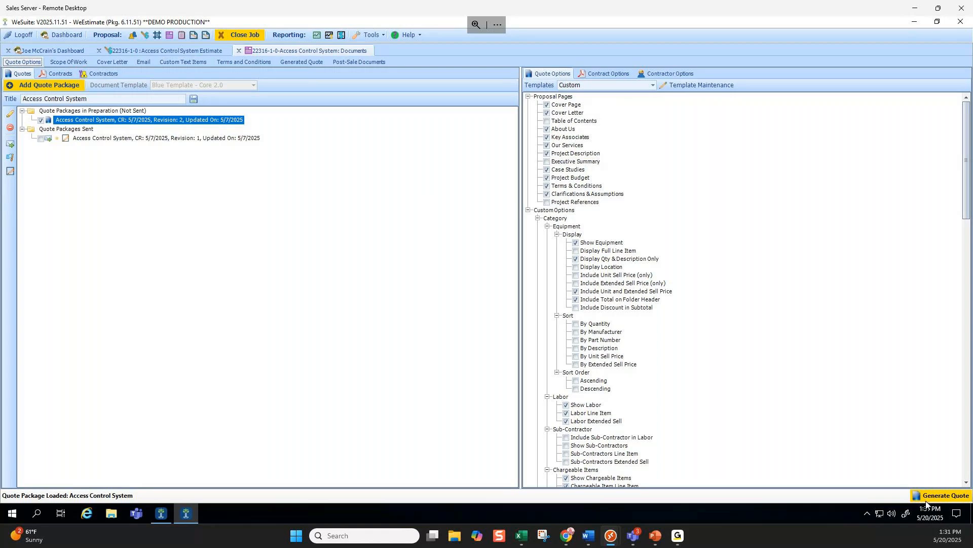
left_click(926, 500)
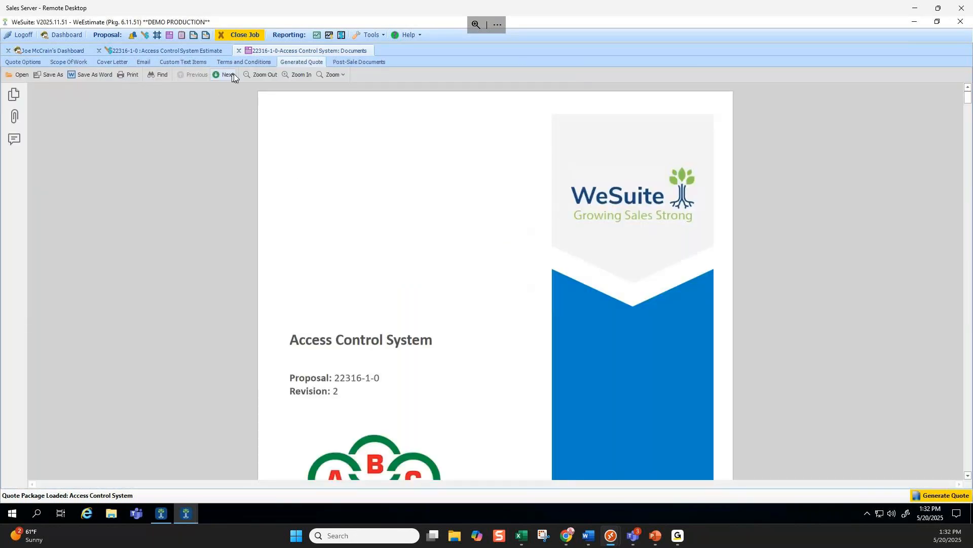
Page through the generated quote and review the Case Studies page with its text and photo
left_click(231, 74)
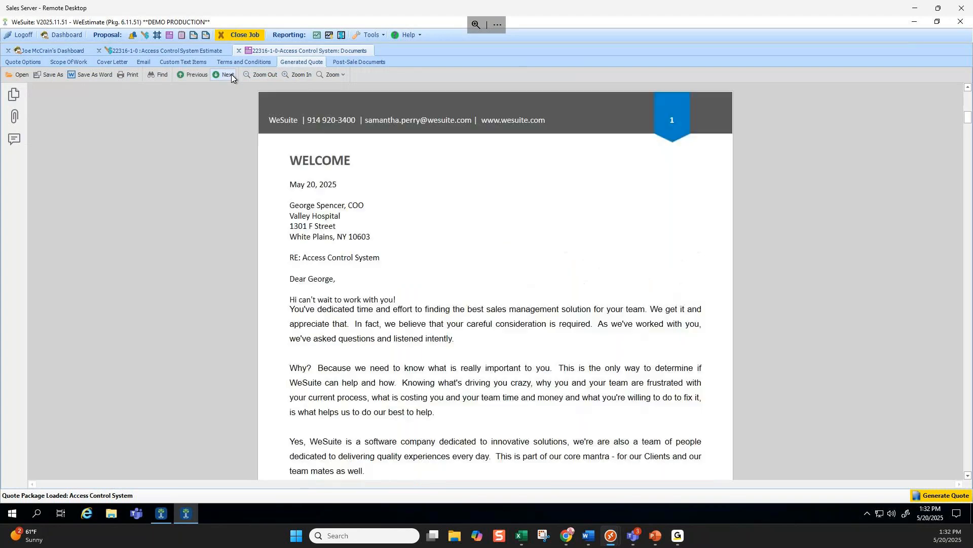
left_click(231, 74)
left_click(231, 74)
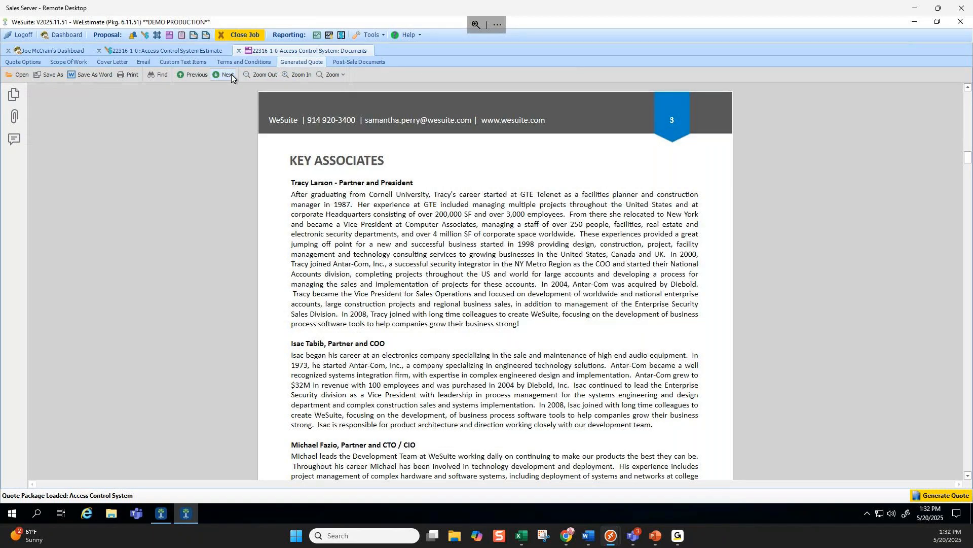
left_click(231, 74)
left_click(231, 74)
scroll(669, 285, "down", 6)
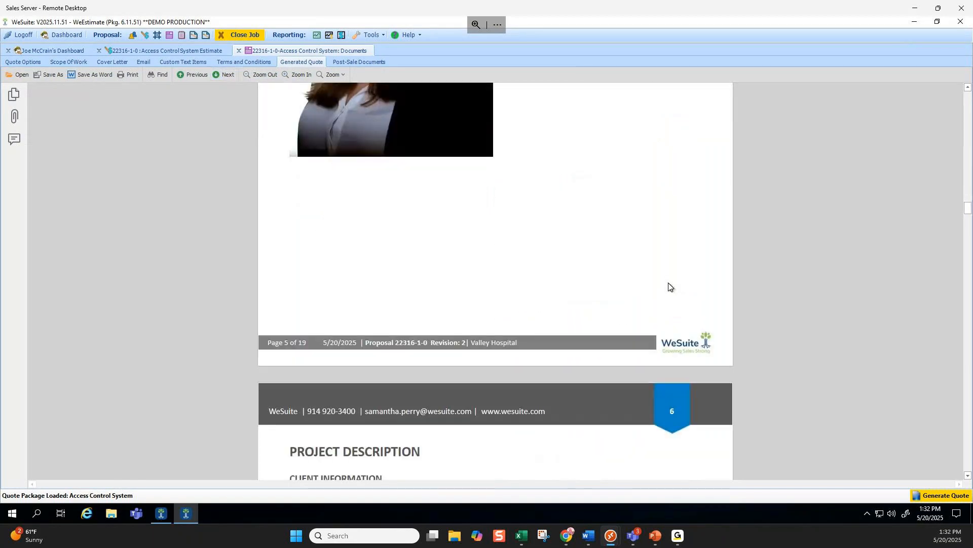
scroll(669, 285, "up", 7)
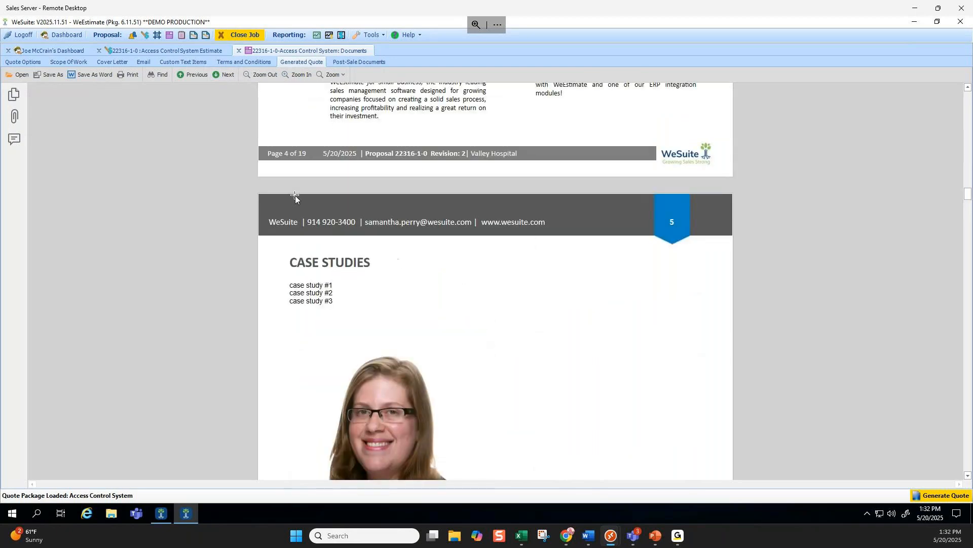
Enter "in addtion to the above we are not doing xyz.." as the Additional Clarifications and Assumptions text, update the document and regenerate the quote
left_click(187, 62)
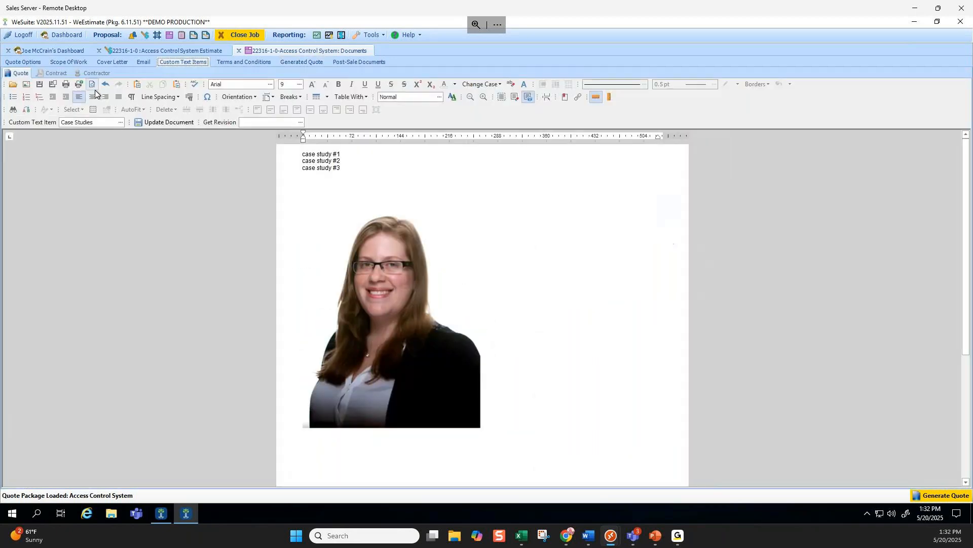
left_click(121, 122)
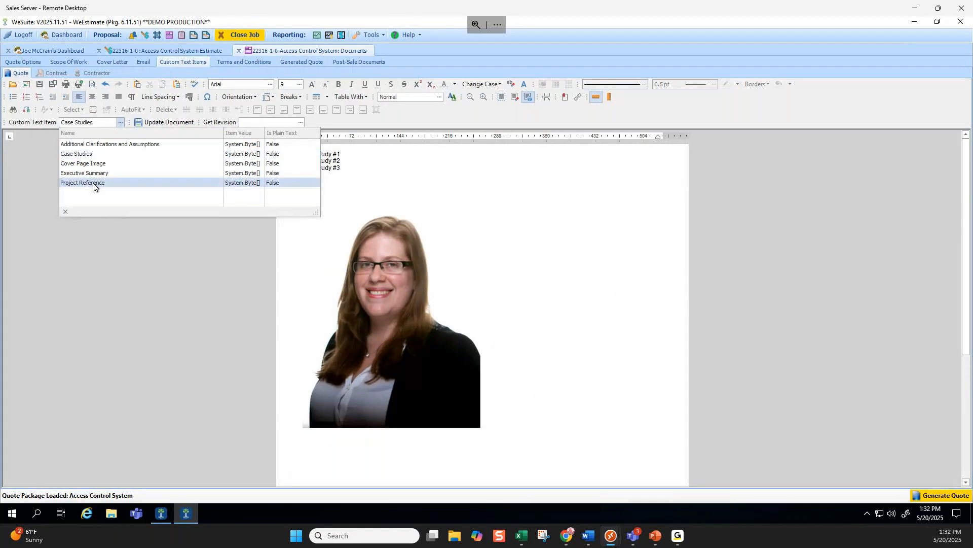
left_click(103, 145)
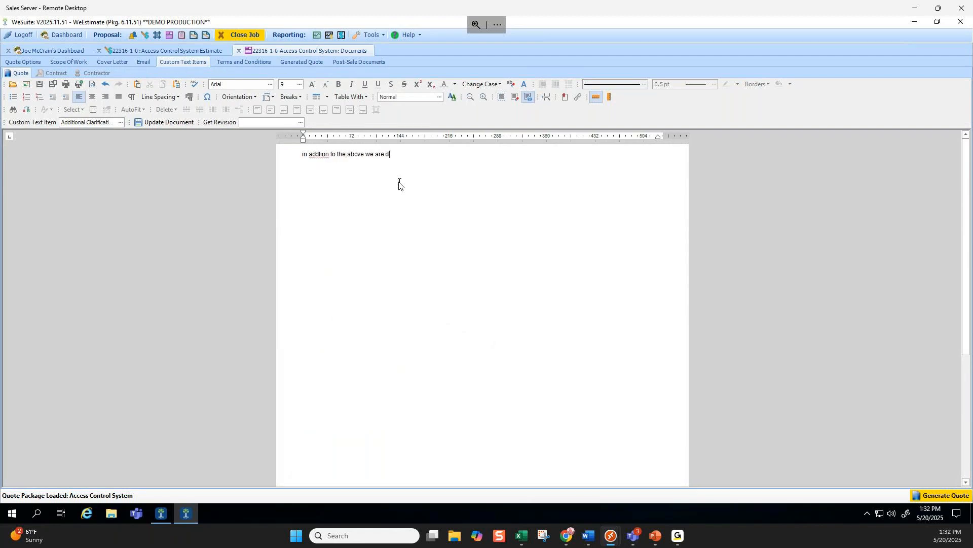
key("BackSpace")
type("not doing xyz..")
left_click(167, 124)
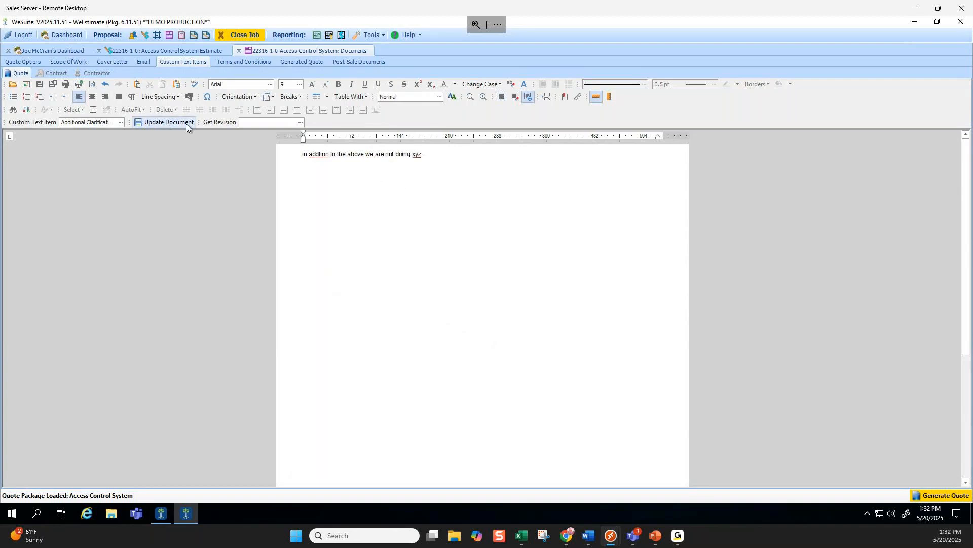
left_click(918, 496)
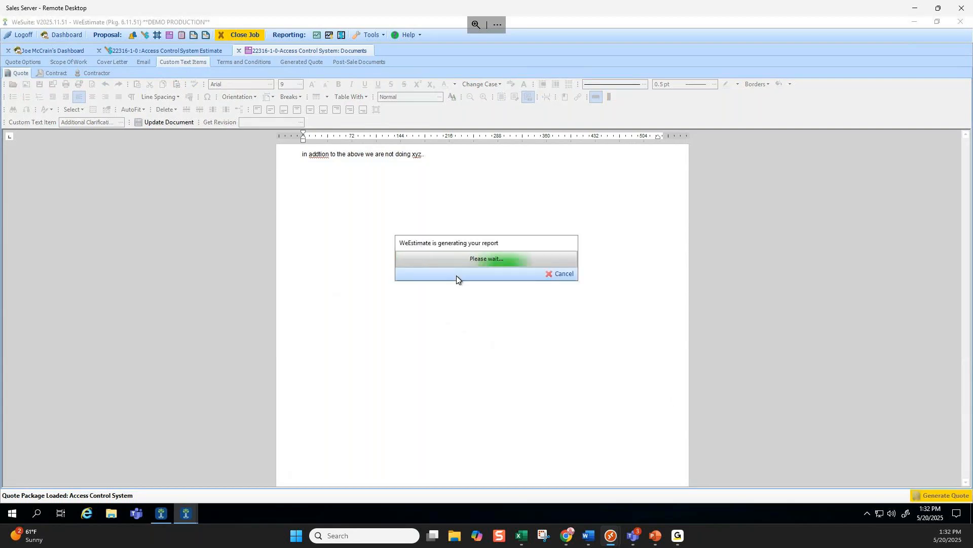
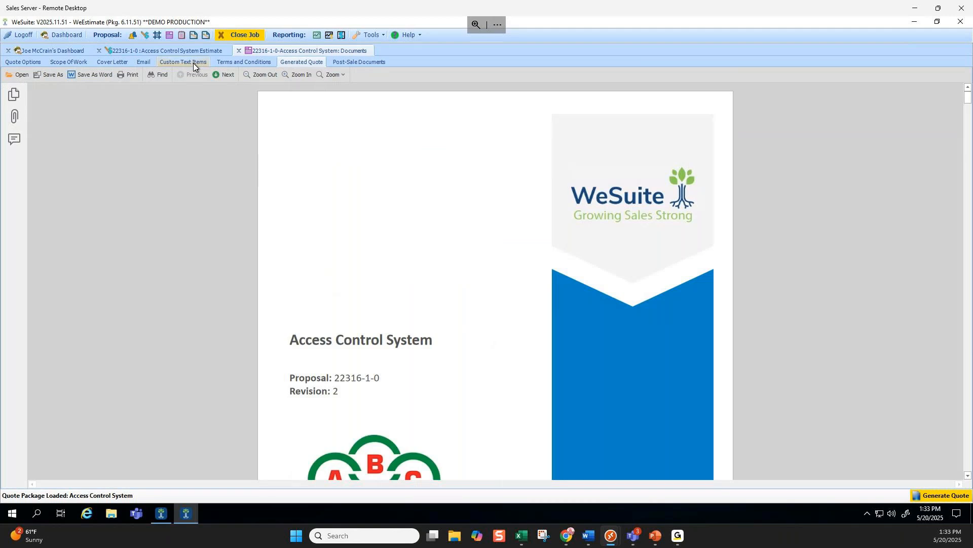
Page through the regenerated quote to Project Clarifications & Assumptions and highlight the custom sentence below the bullet list
left_click(219, 76)
left_click(219, 77)
left_click(219, 77)
left_click(219, 77)
left_click(219, 76)
left_click(219, 77)
left_click(219, 76)
left_click(219, 74)
left_click(219, 75)
left_click(219, 74)
left_click(219, 74)
left_click(218, 75)
left_click(219, 75)
left_click(218, 74)
left_click(219, 75)
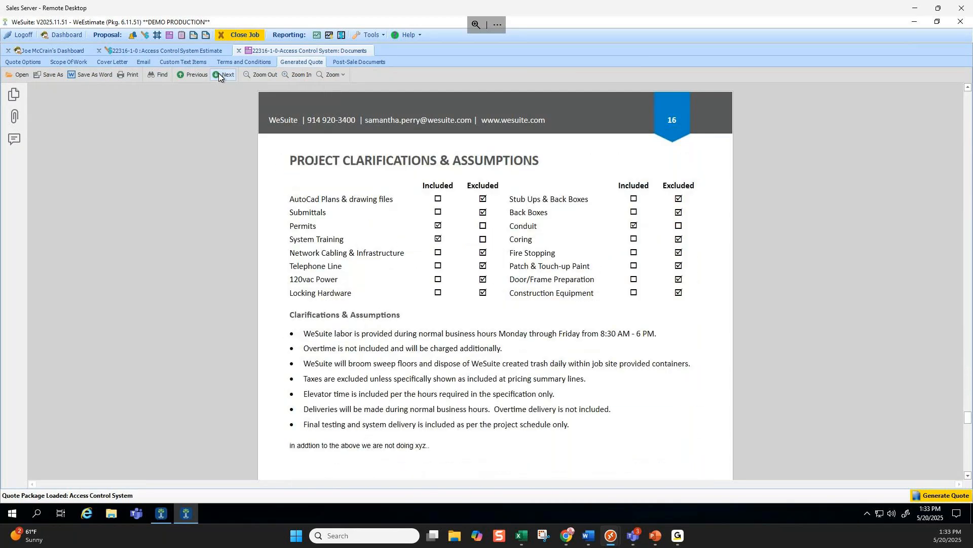
scroll(437, 356, "down", 2)
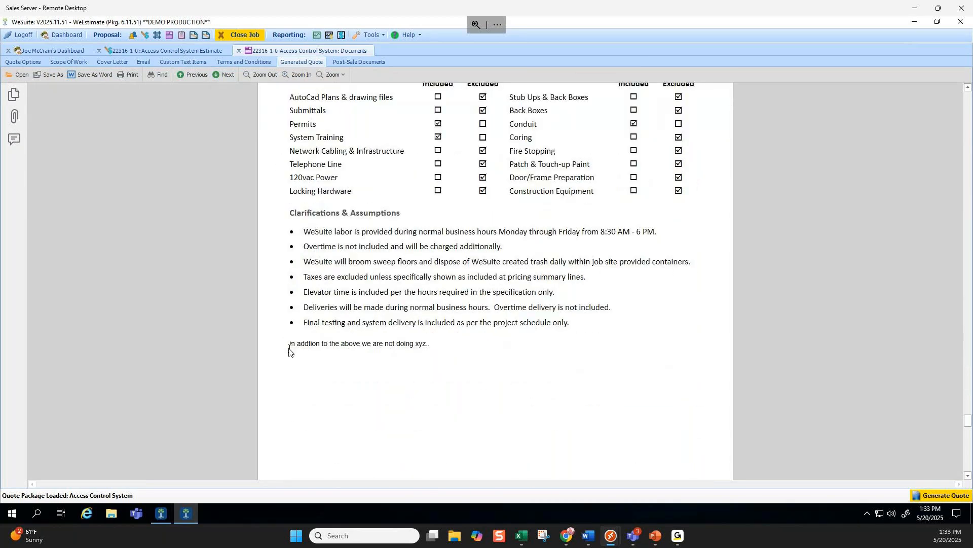
left_click_drag(289, 347, 435, 341)
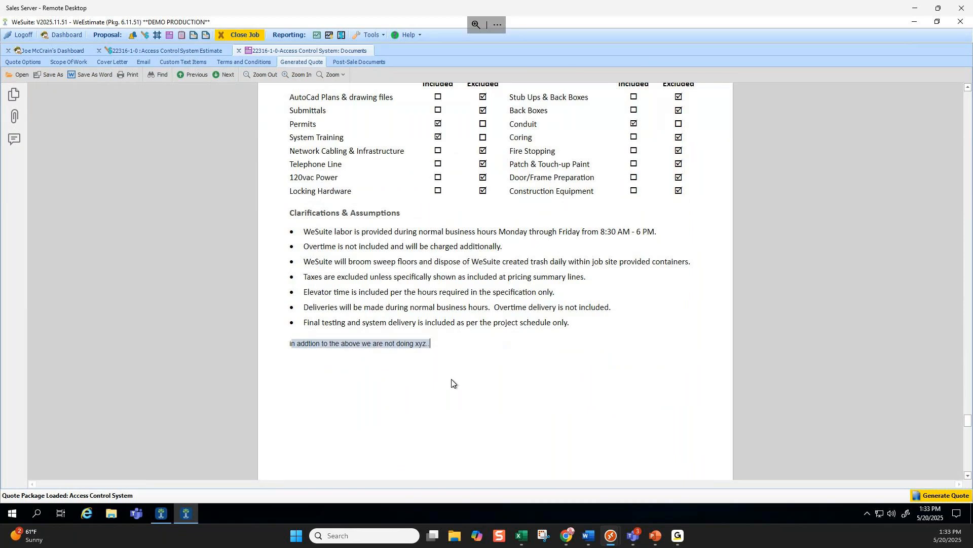
Switch to the Network & Security System quote in Chrome and examine the custom text items in its proposal configuration
mouse_move(567, 533)
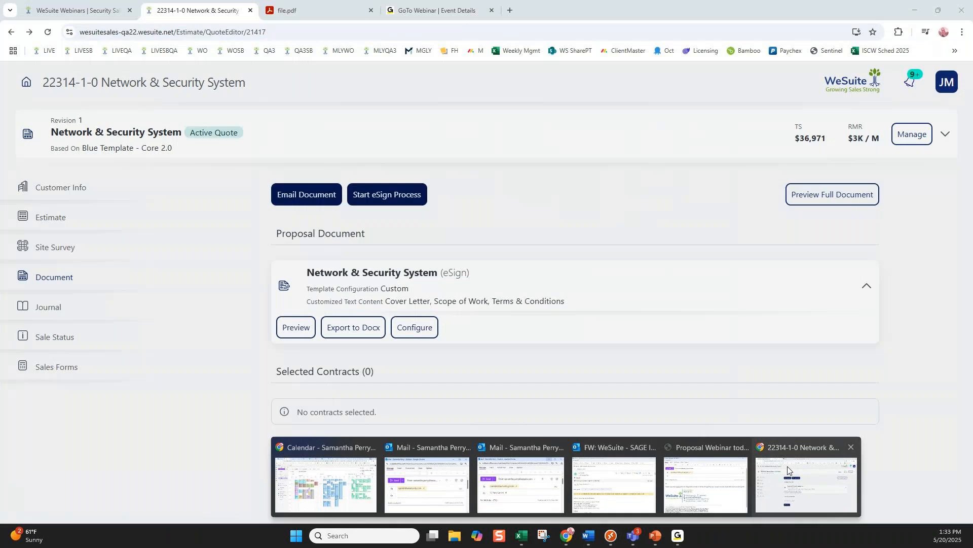
left_click(804, 482)
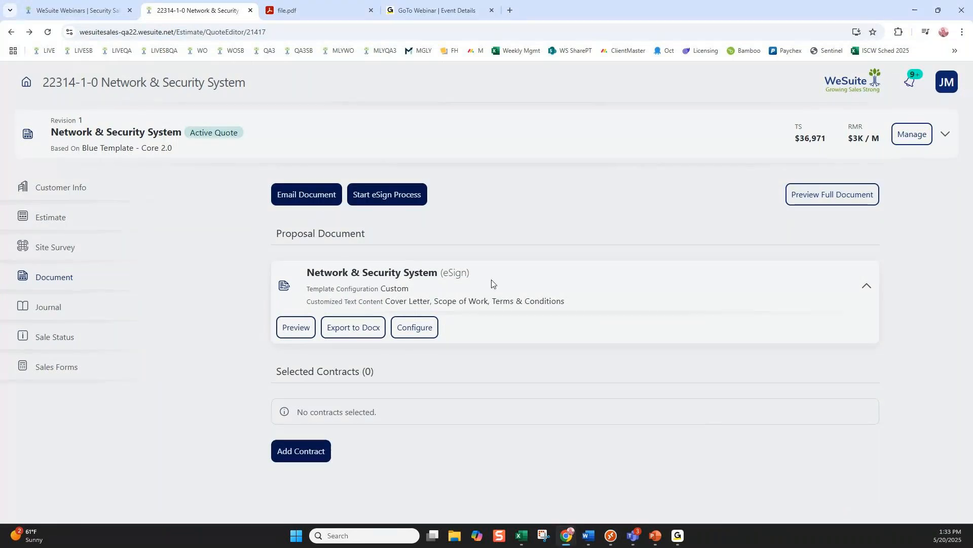
left_click(402, 327)
scroll(390, 253, "down", 4)
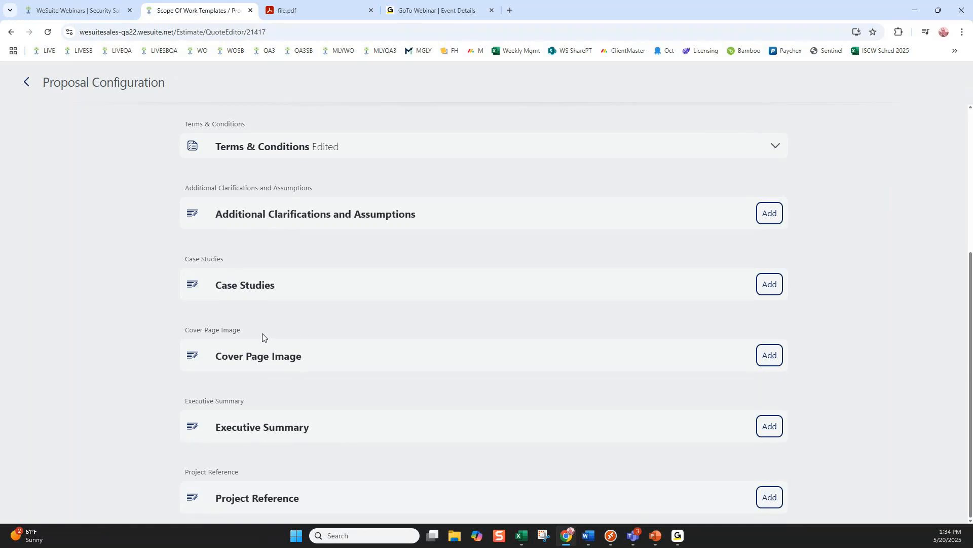
Examine the image insertion option in the Cover Page Image editor, then return to the quote's document page without adding anything
left_click(765, 358)
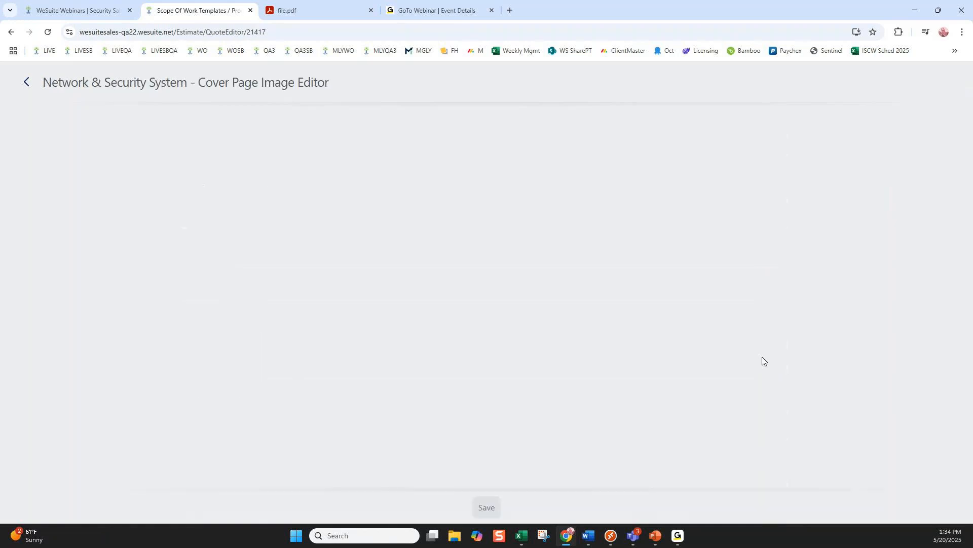
left_click(212, 128)
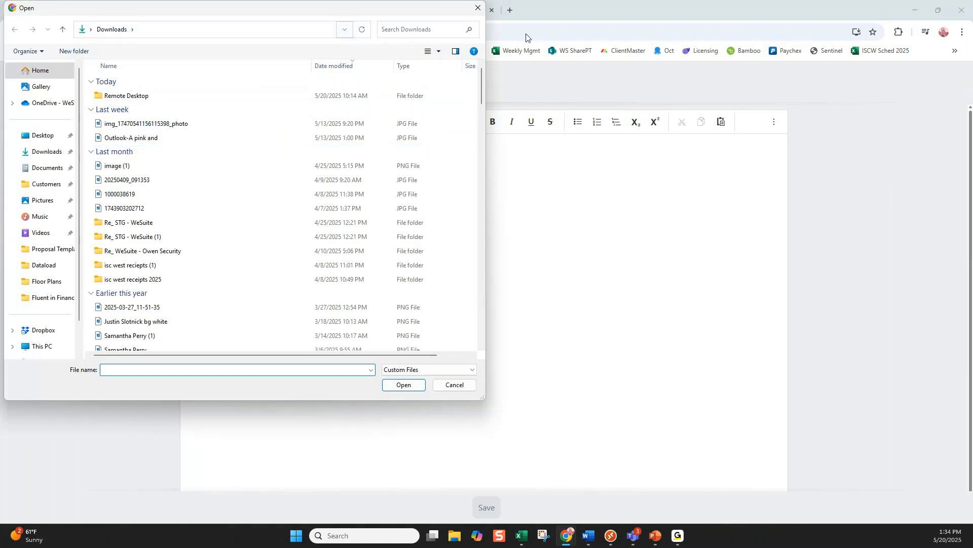
left_click(465, 389)
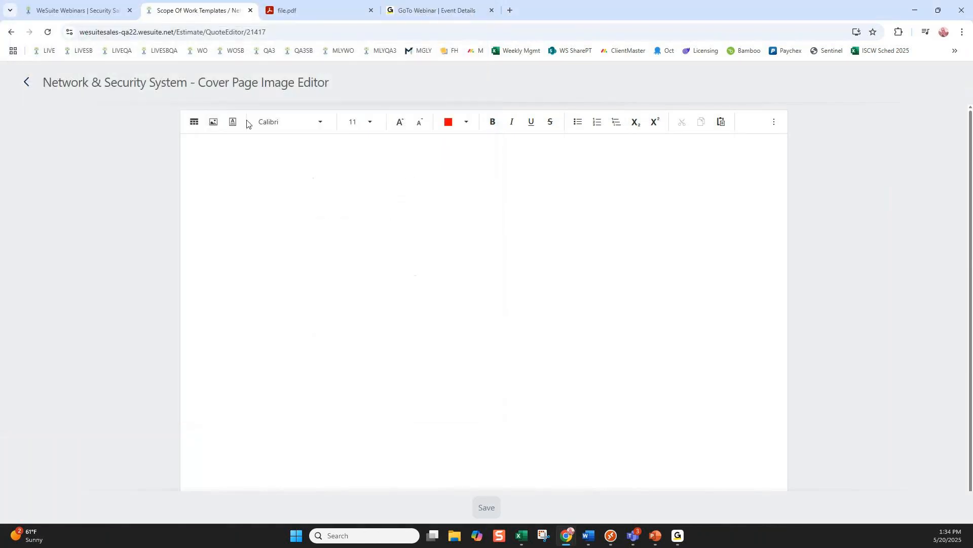
left_click(28, 83)
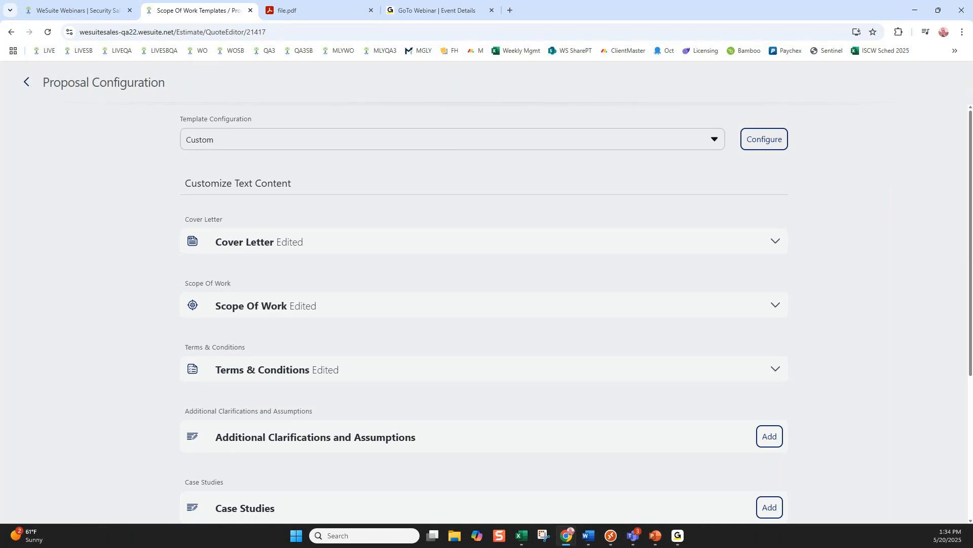
left_click(24, 84)
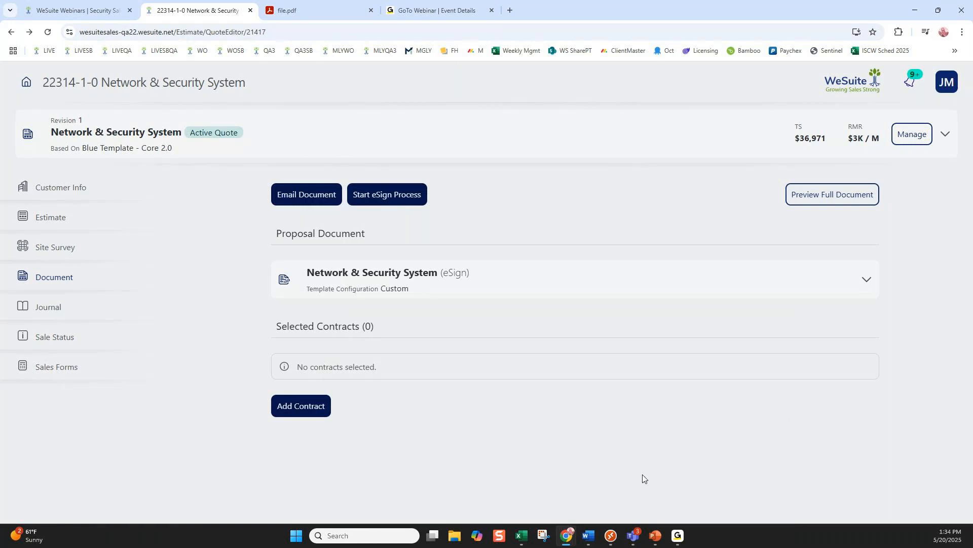
Switch back to the Remote Desktop session, close the Access Control System job and expand My Proposals on the dashboard
mouse_move(615, 541)
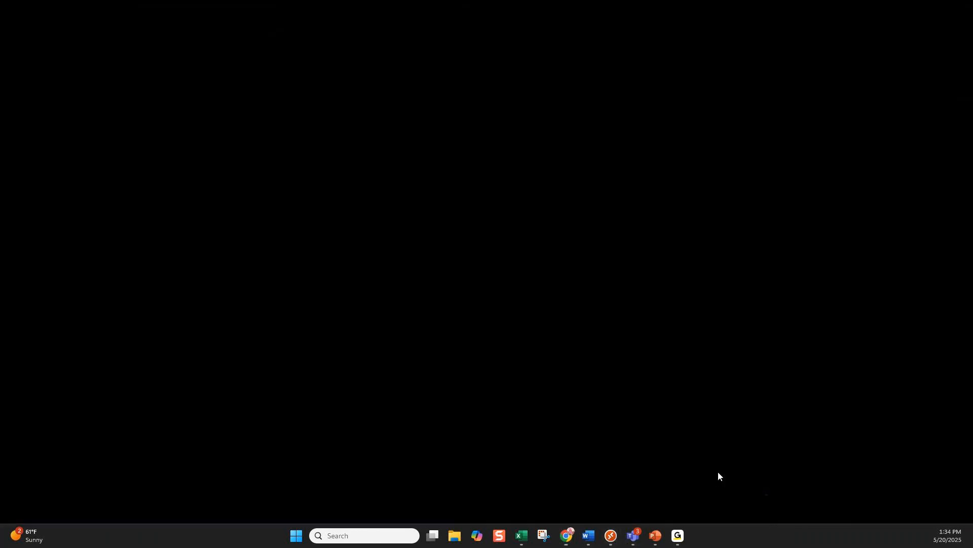
left_click(718, 472)
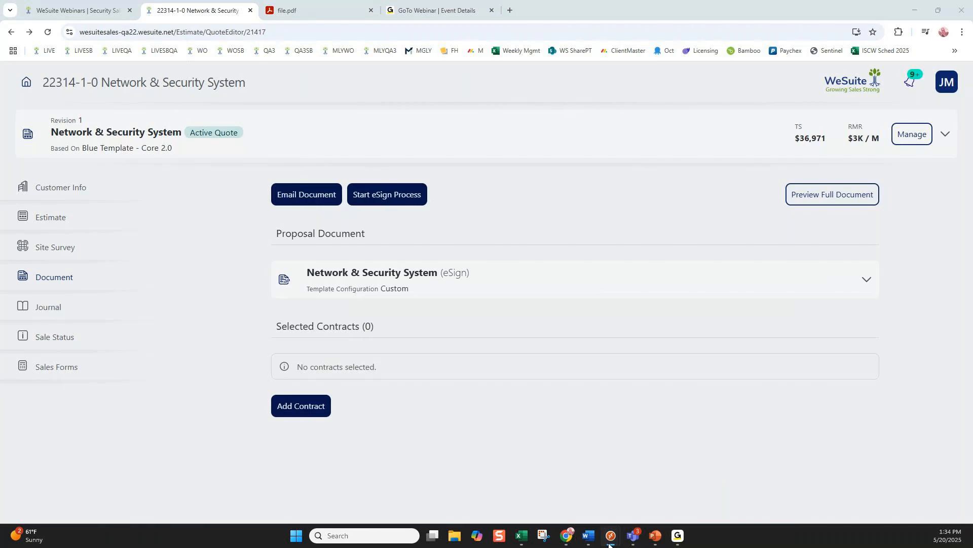
mouse_move(609, 544)
left_click(610, 469)
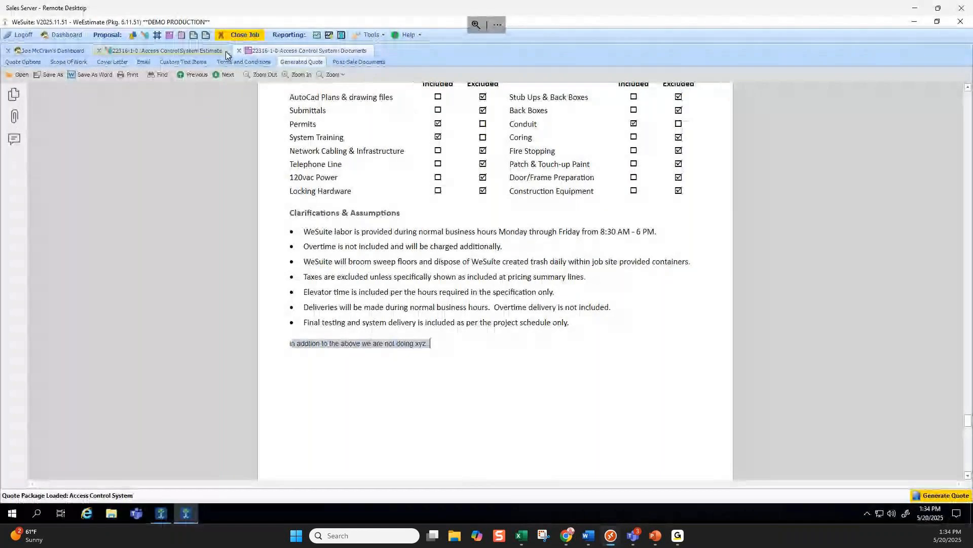
left_click(197, 51)
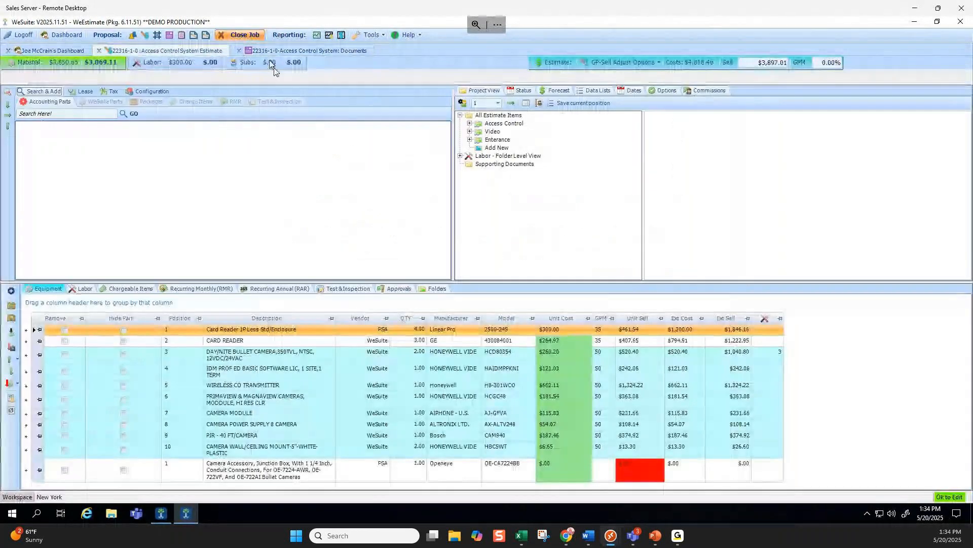
left_click(241, 35)
left_click(33, 122)
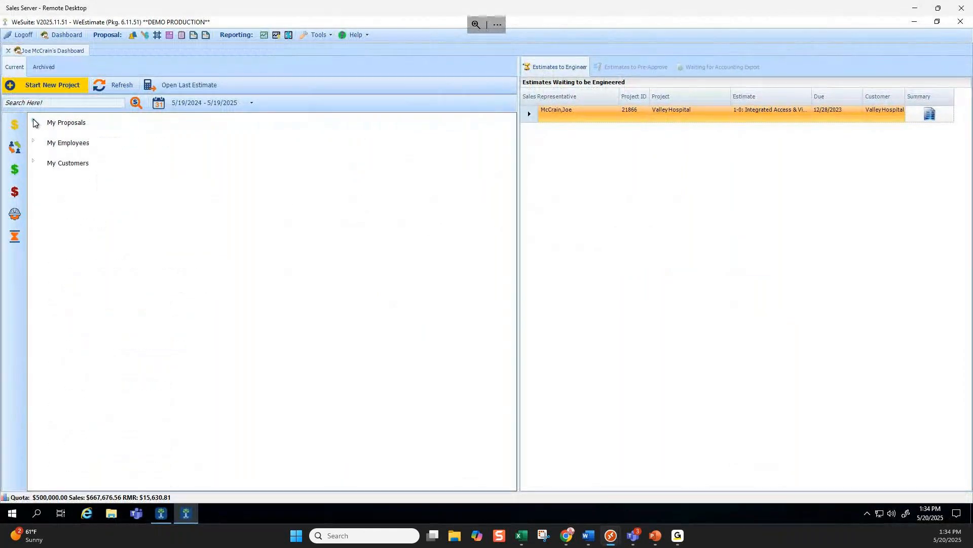
left_click(34, 122)
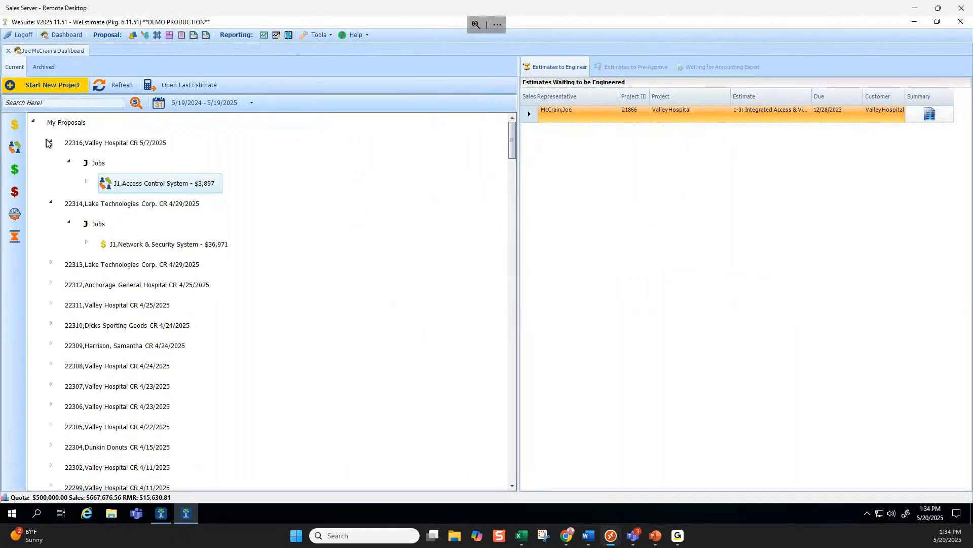
Copy the Security System job from project 22294, Bliss spa, in the proposals list
right_click(130, 187)
left_click(141, 176)
scroll(151, 366, "down", 5)
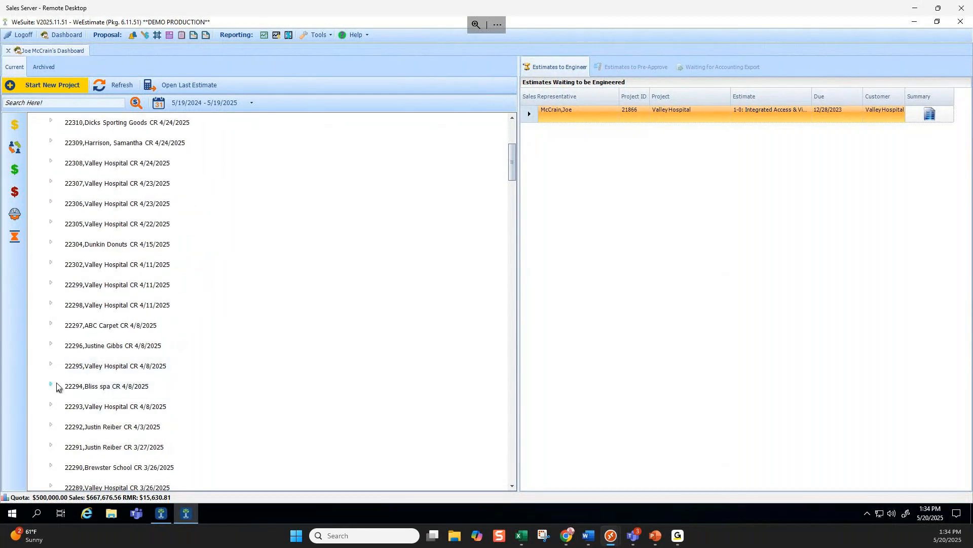
left_click(50, 384)
right_click(123, 427)
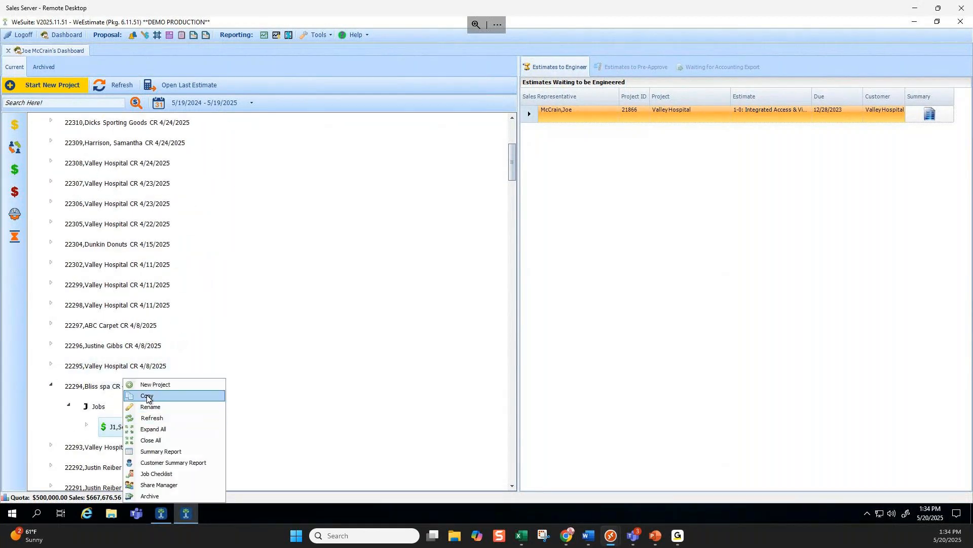
left_click(147, 396)
Paste the copied job into the Jobs of project 22316, Valley Hospital, as Security System, including its Security System document
scroll(133, 189, "up", 5)
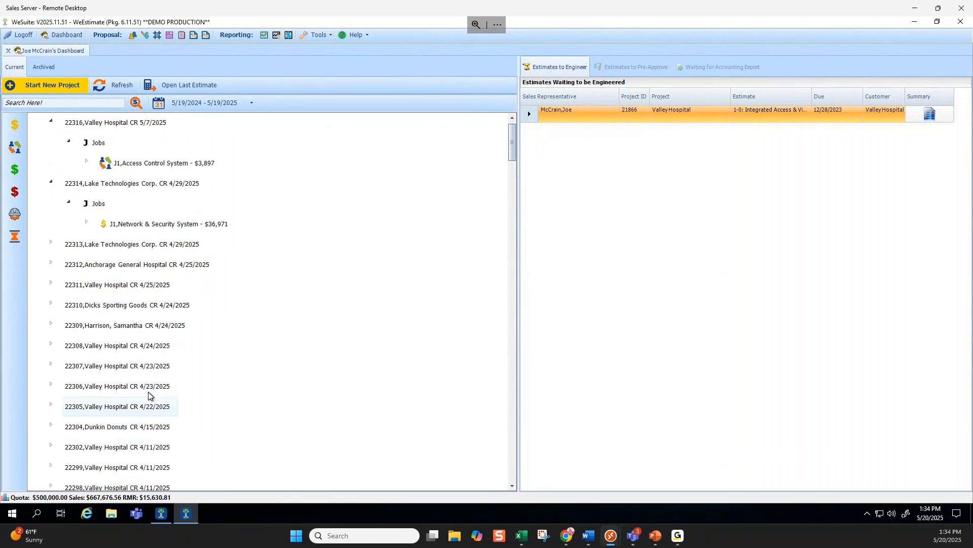
right_click(96, 162)
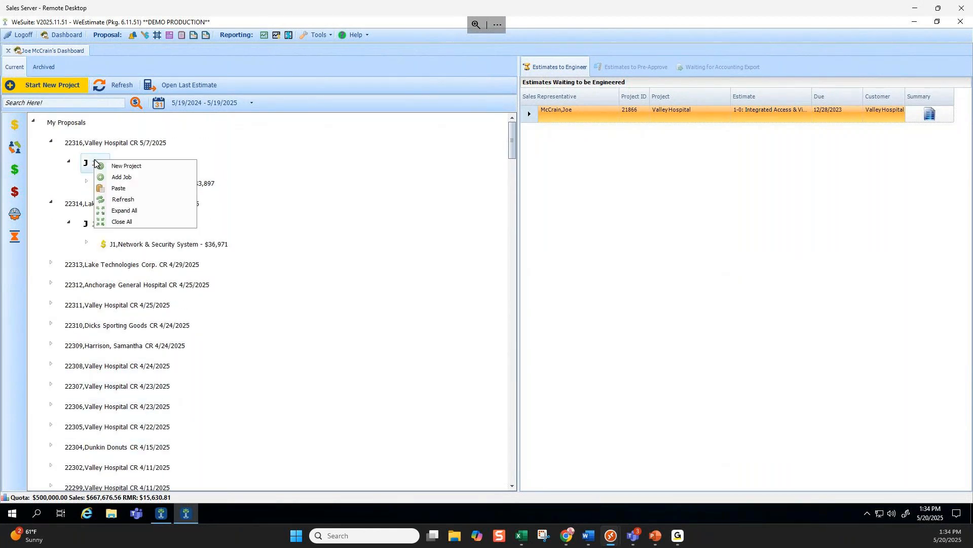
left_click(119, 190)
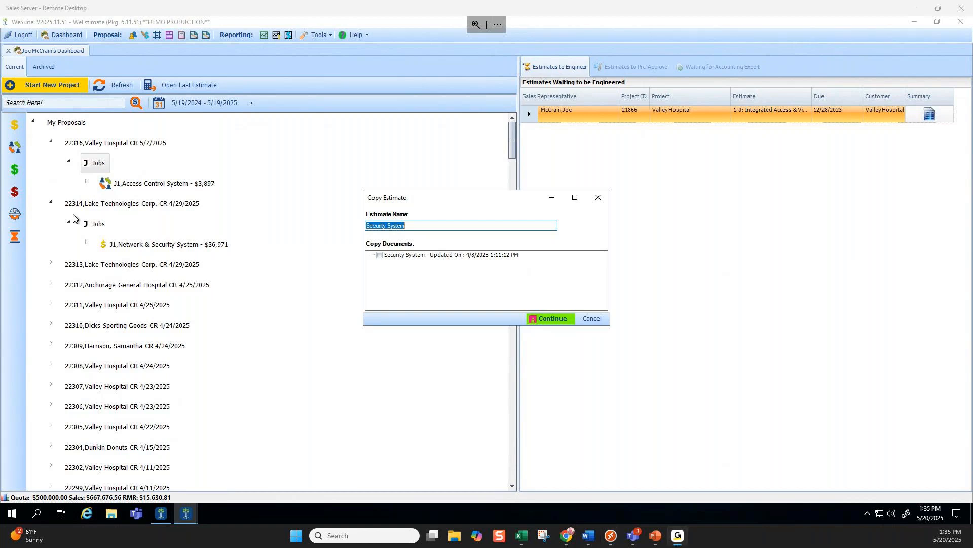
left_click(380, 255)
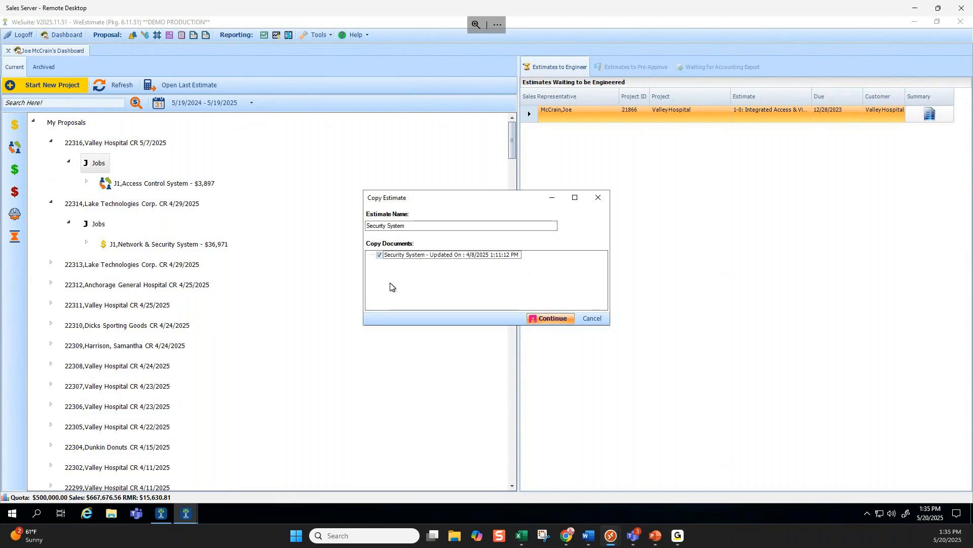
key("Return")
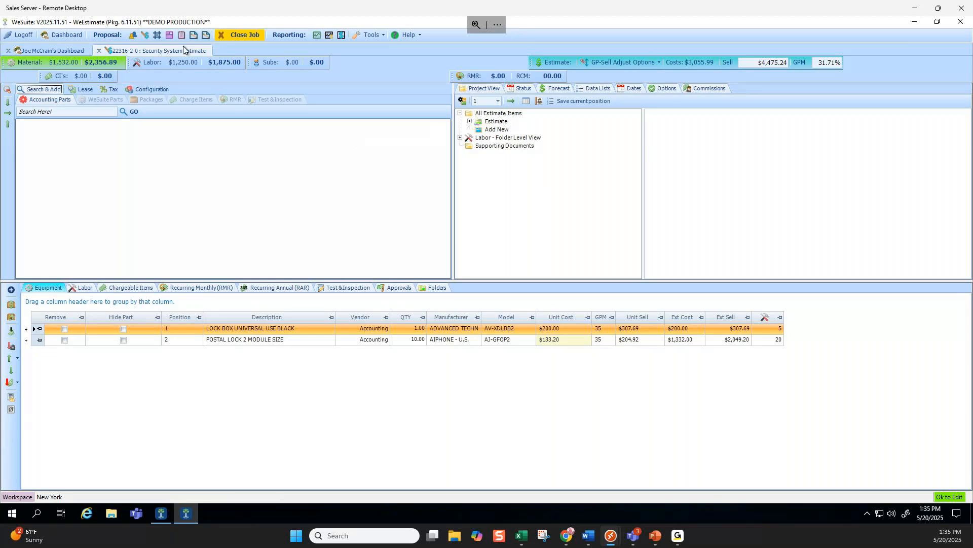
Open the documents of the copied Security System estimate and examine its Scope of Work, quote options and estimate
left_click(172, 35)
left_click(26, 106)
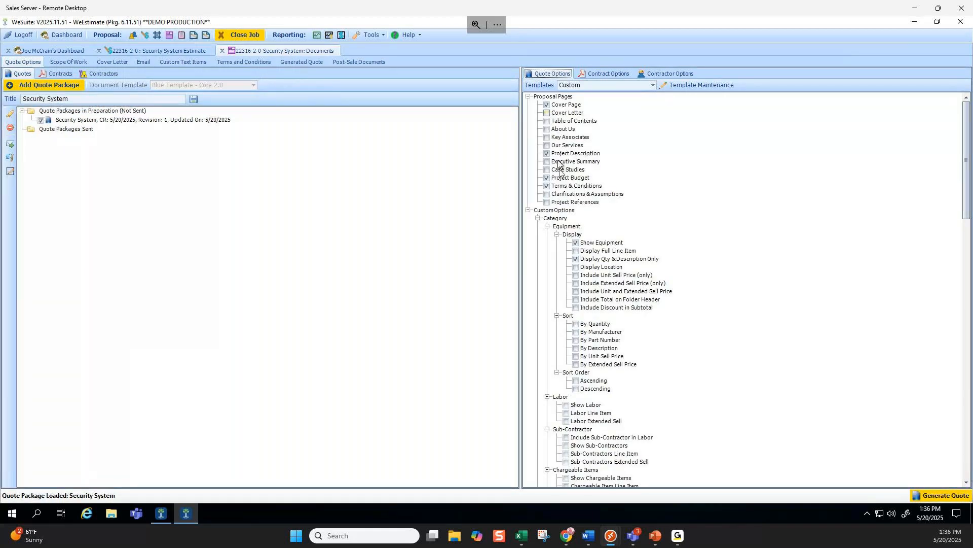
left_click(60, 61)
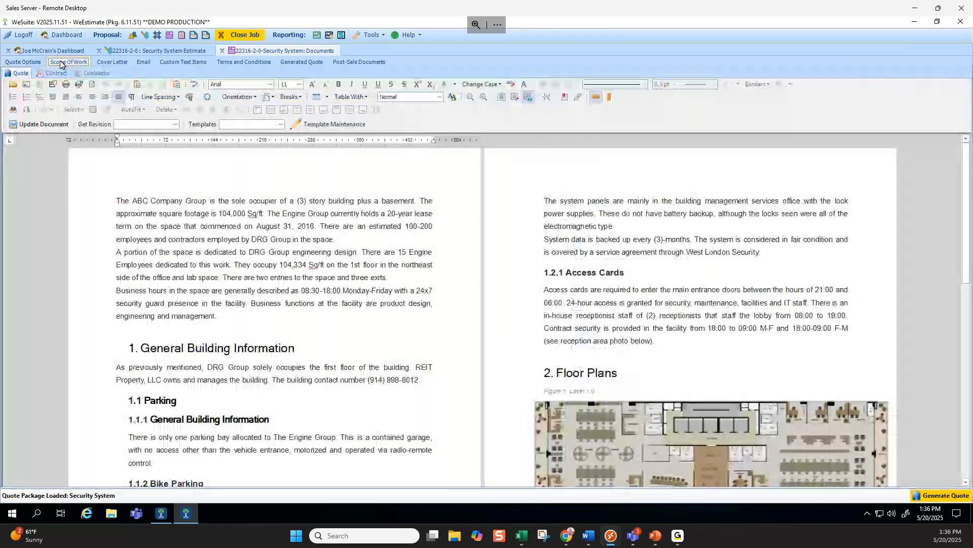
left_click(23, 61)
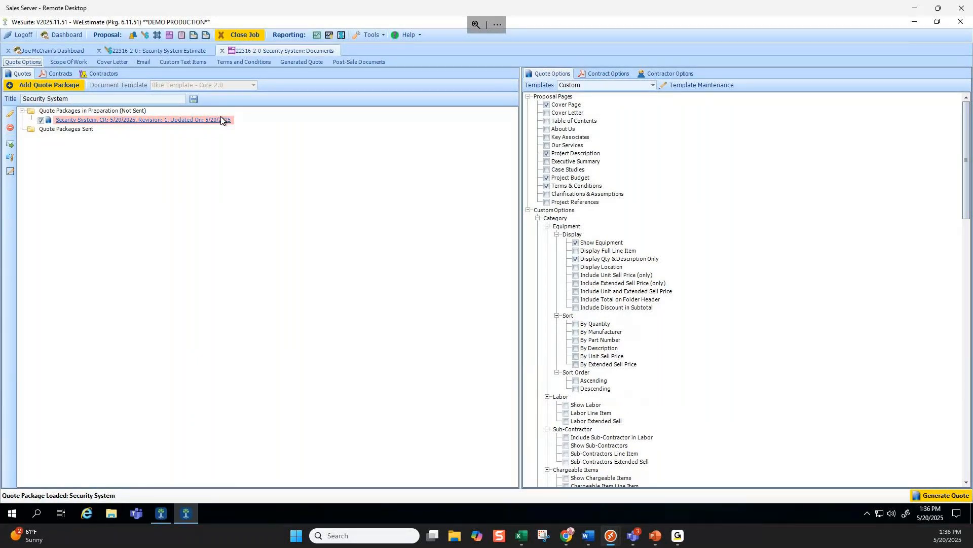
left_click(152, 51)
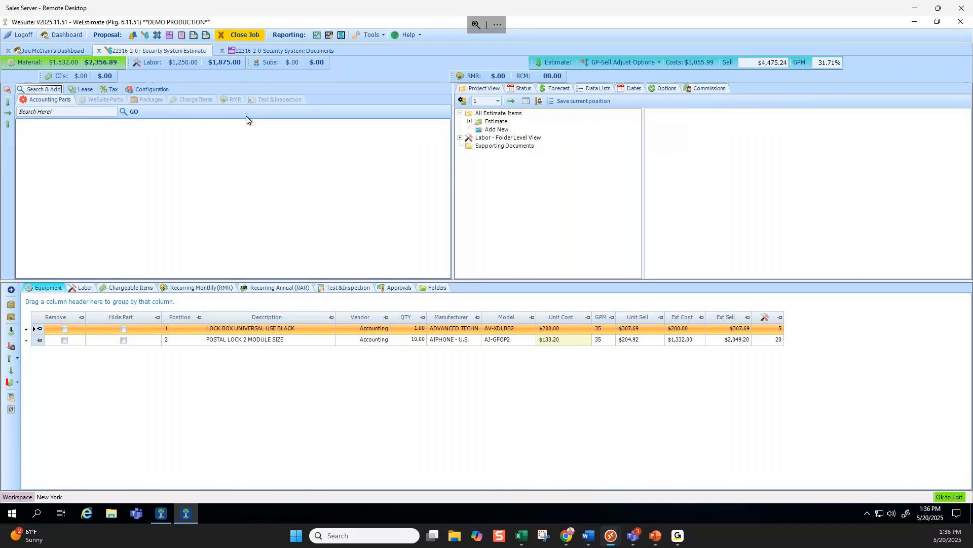
left_click(276, 51)
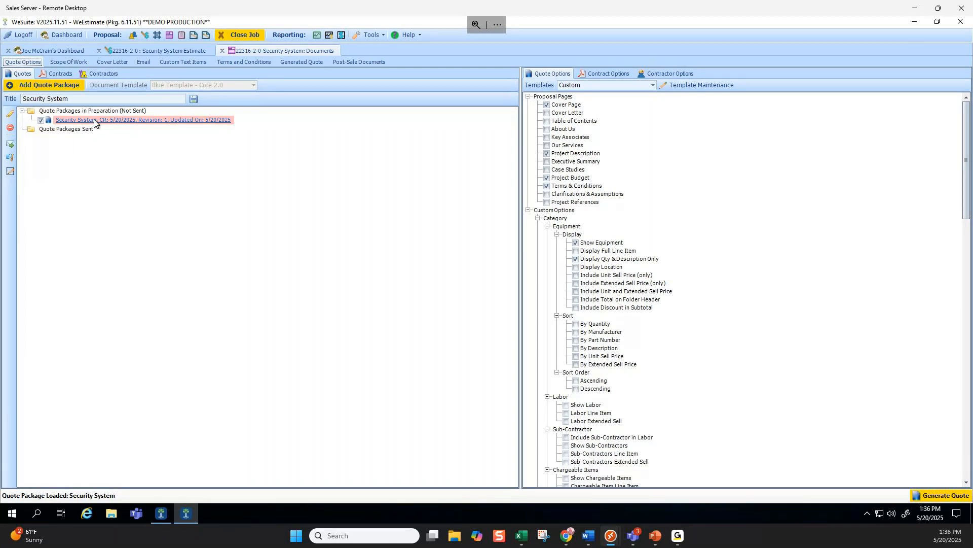
Return to the Security System estimate and rename its Estimate folder as Intrusion System
left_click(153, 47)
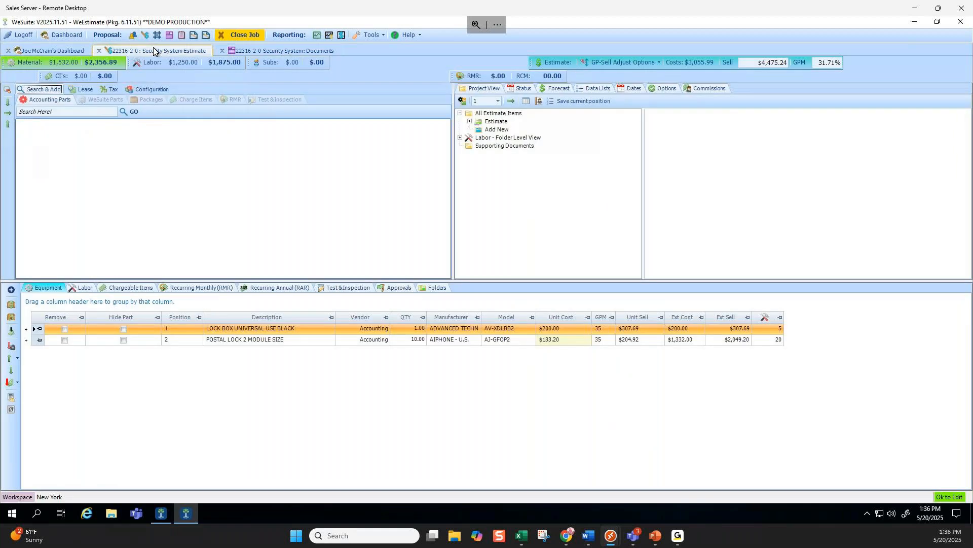
left_click(471, 121)
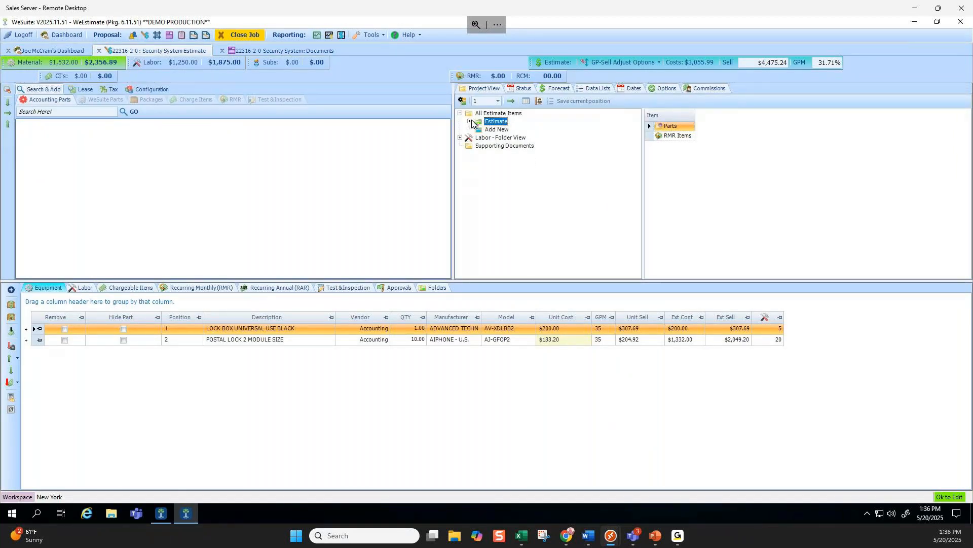
right_click(499, 125)
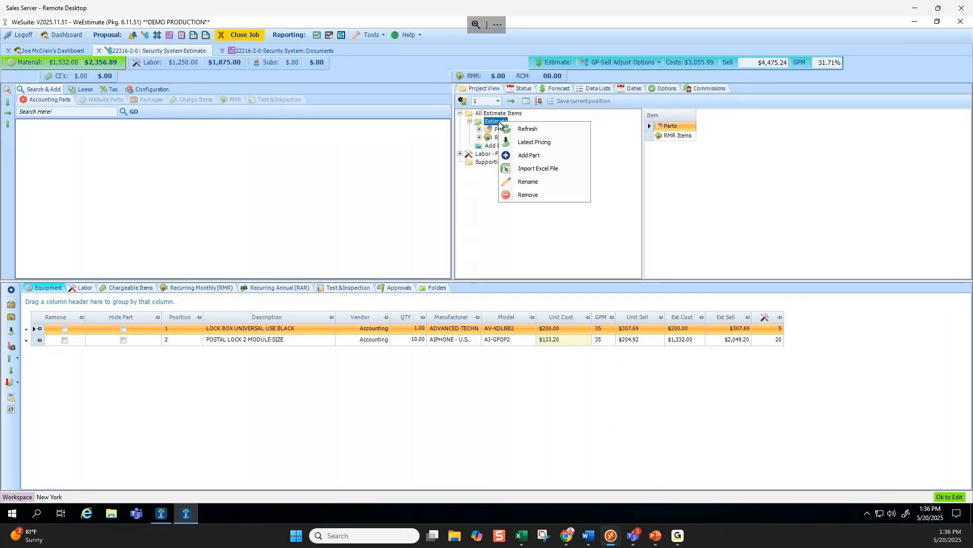
left_click(527, 183)
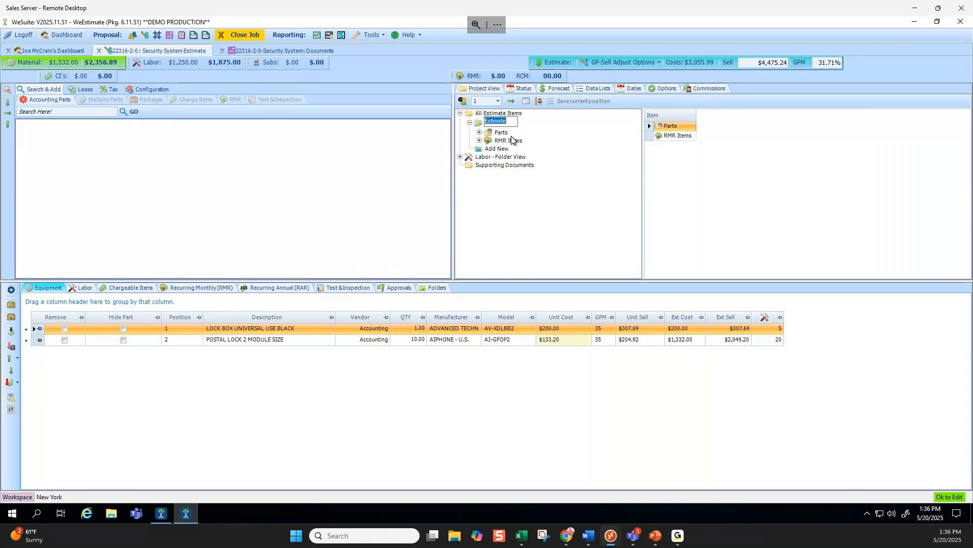
type("Intrusion System")
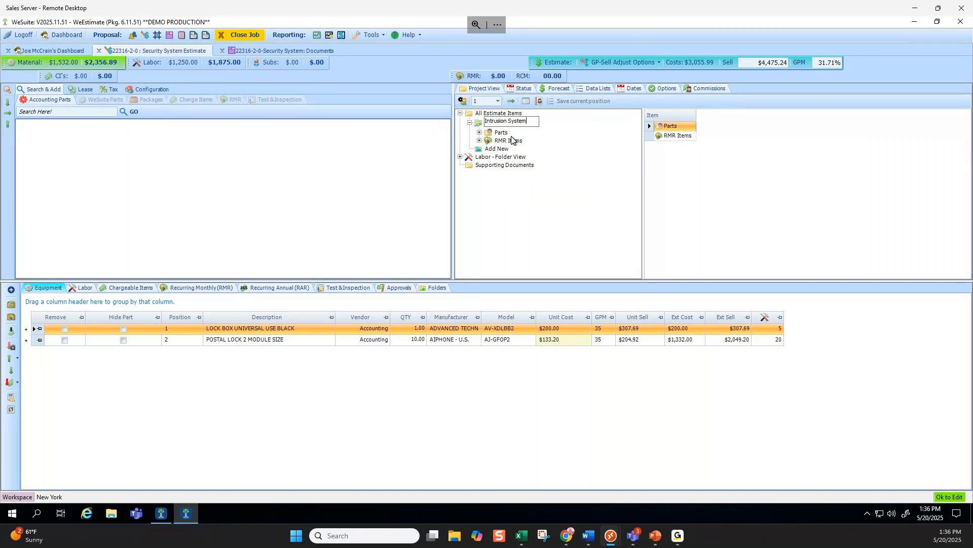
left_click(565, 145)
Add a new estimate folder named Optional 2 Cameras below Intrusion System
left_click(504, 149)
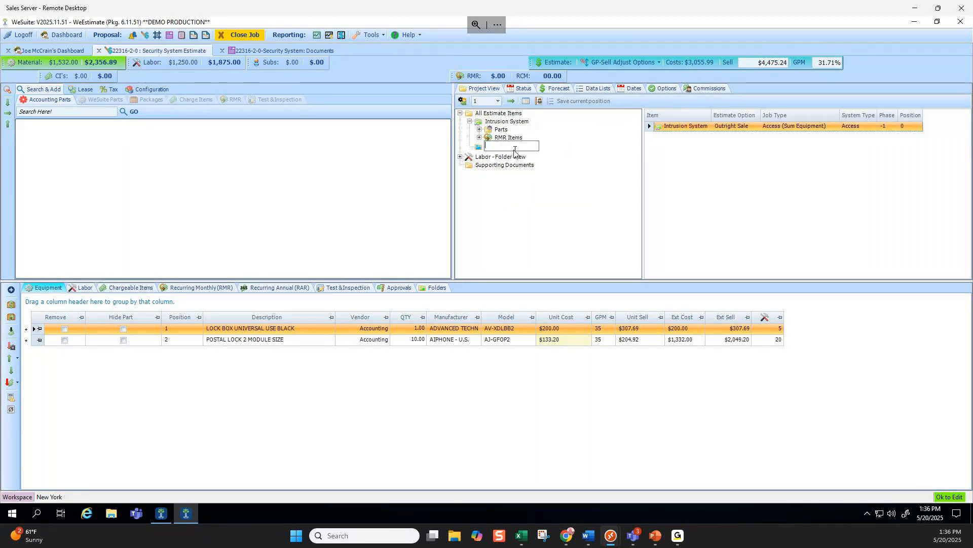
type("Optional 2 Cameras")
key("Return")
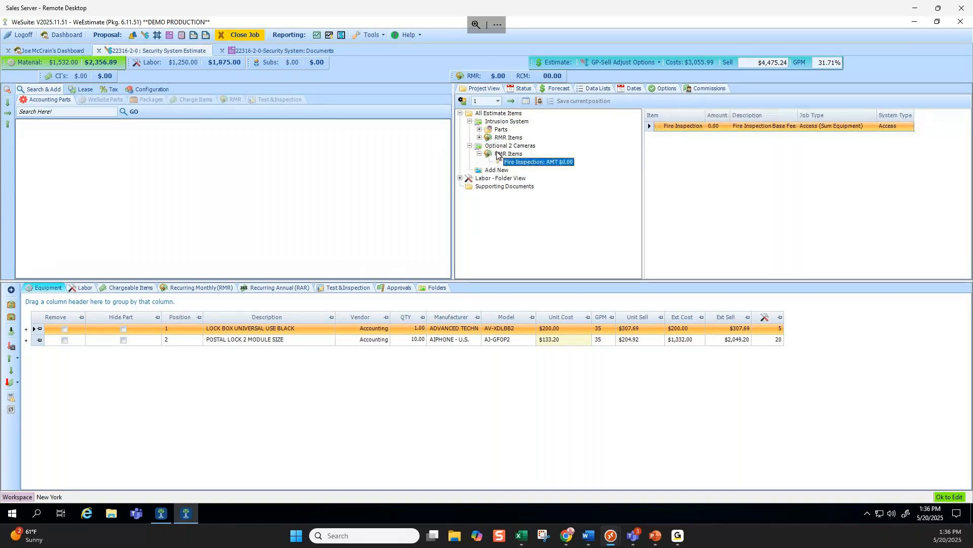
Search the accounting parts for camera and try to add 2 of an Advanced Technology Video part to Optional 2 Cameras
left_click(56, 113)
type("camera")
key("Return")
left_click(21, 123)
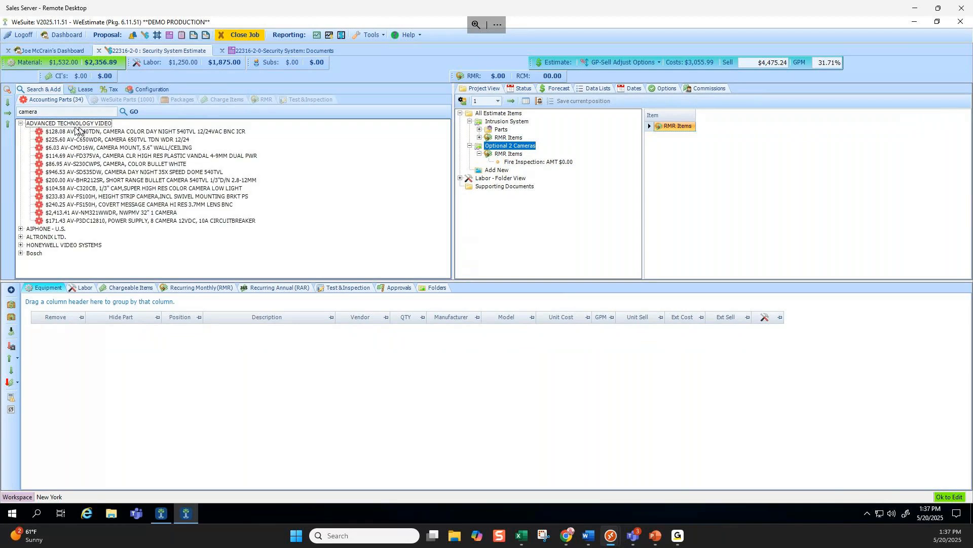
left_click_drag(495, 146, 496, 146)
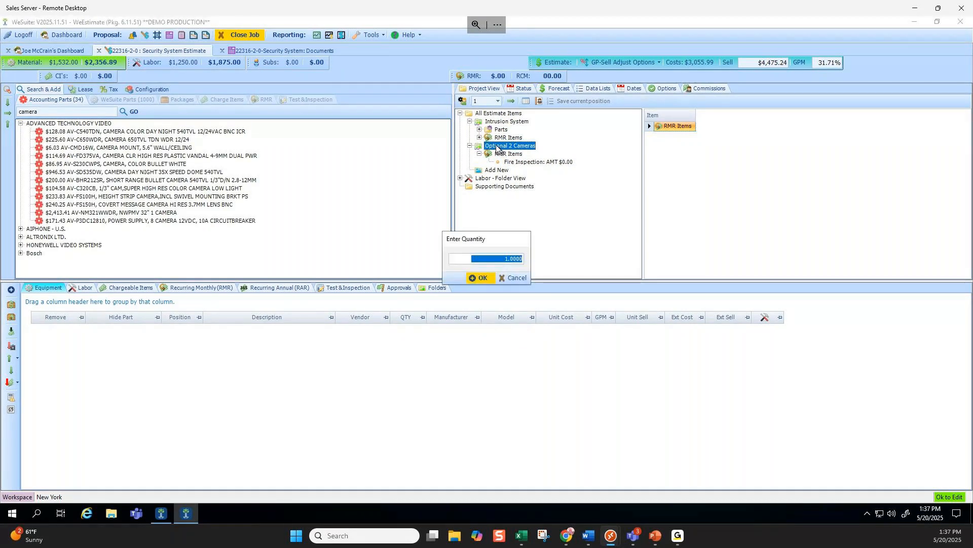
type("2")
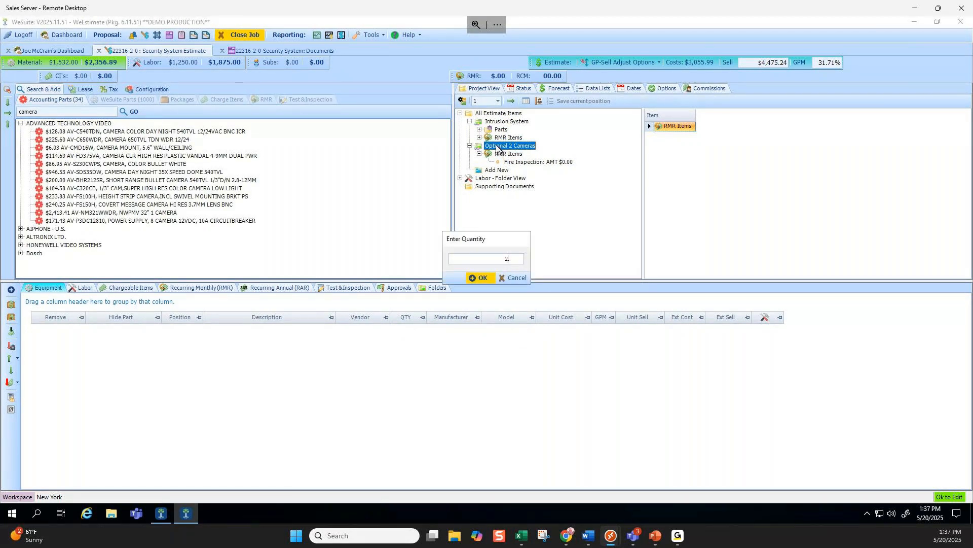
left_click(483, 277)
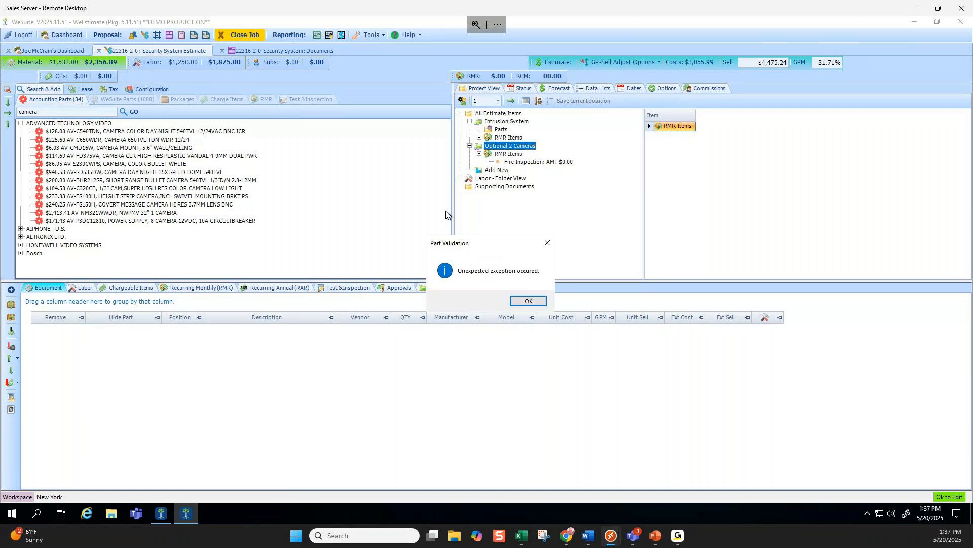
key("Return")
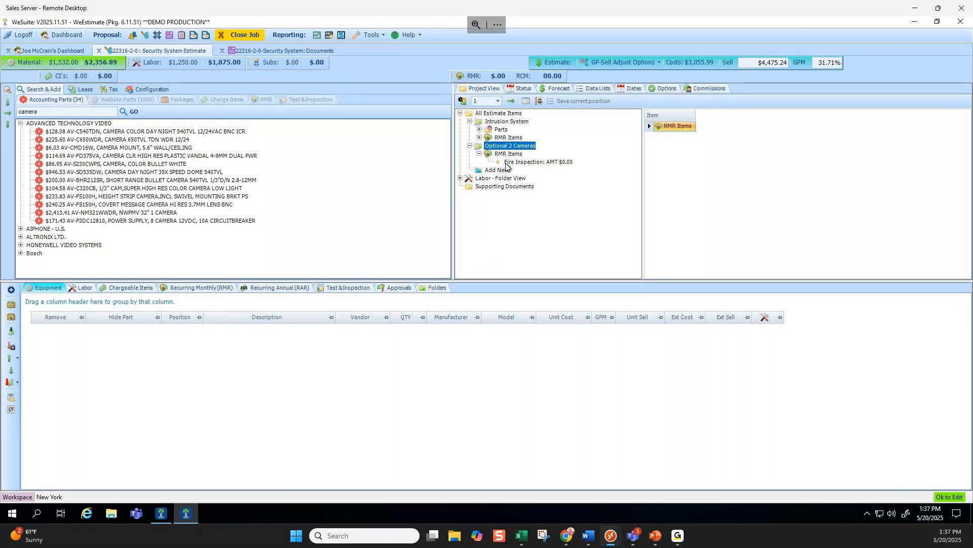
Try to add the AV-SD535DW speed dome camera to the Optional 2 Cameras folder with a quantity of 2
left_click(148, 197)
left_click(108, 172)
left_click_drag(108, 171, 477, 144)
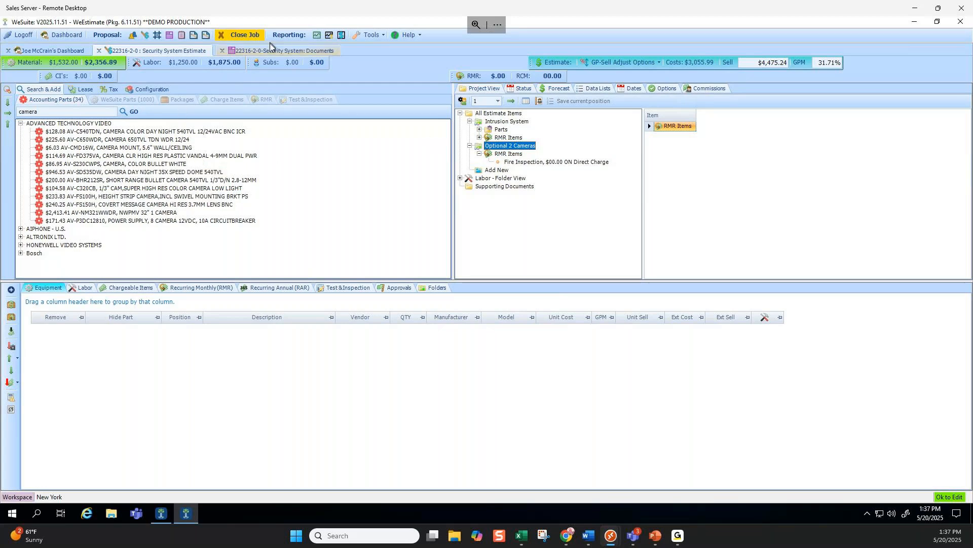
left_click_drag(180, 173, 524, 146)
left_click(480, 278)
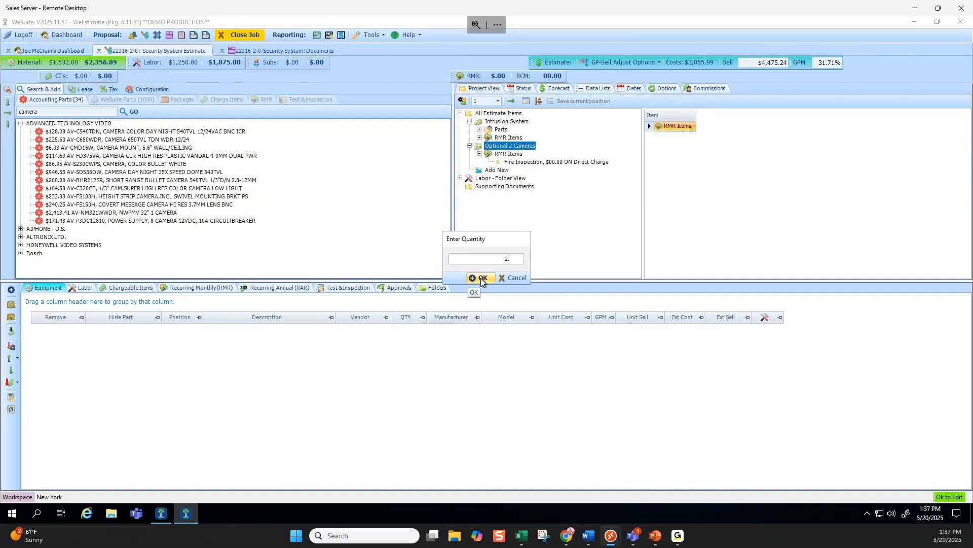
left_click(527, 301)
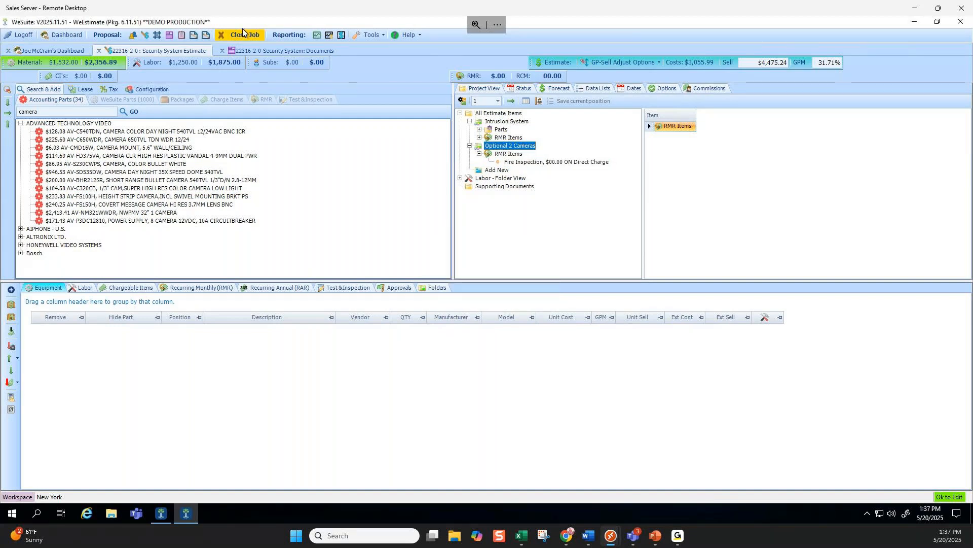
Close the Security System estimate, open the Access Control System estimate of project 22316 and expand its Enterance folder
left_click(99, 50)
left_click(50, 142)
double_click(135, 185)
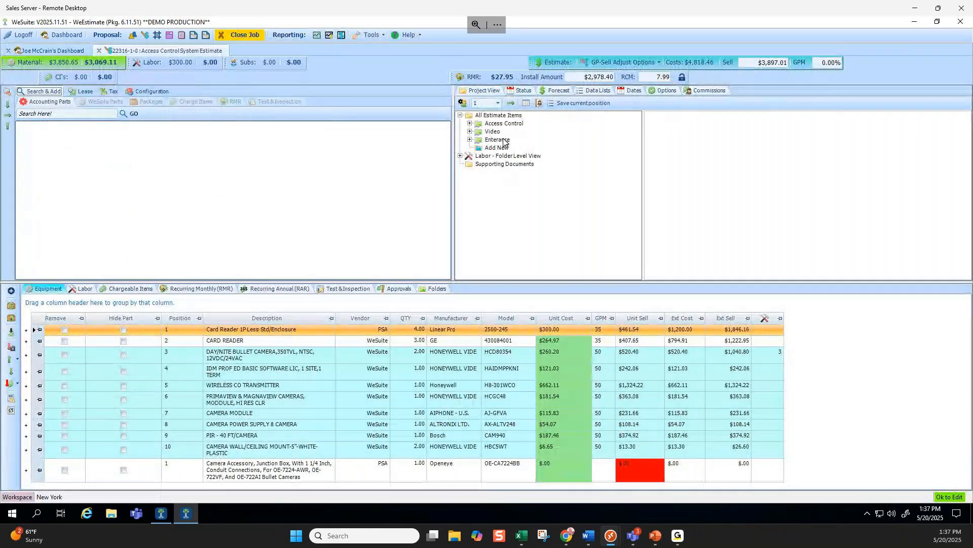
double_click(497, 140)
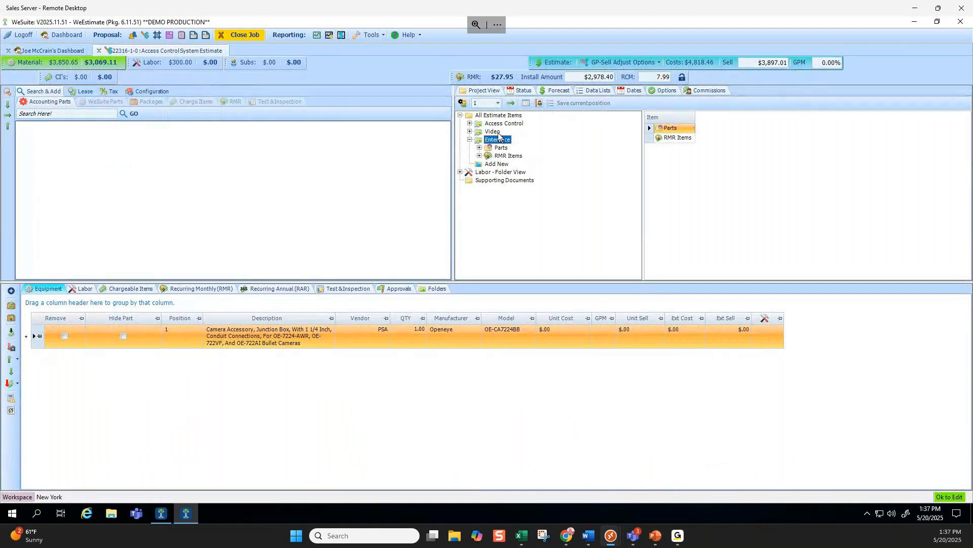
Rename the Enterance estimate folder as Optional 2 Cameras and collapse it
right_click(495, 142)
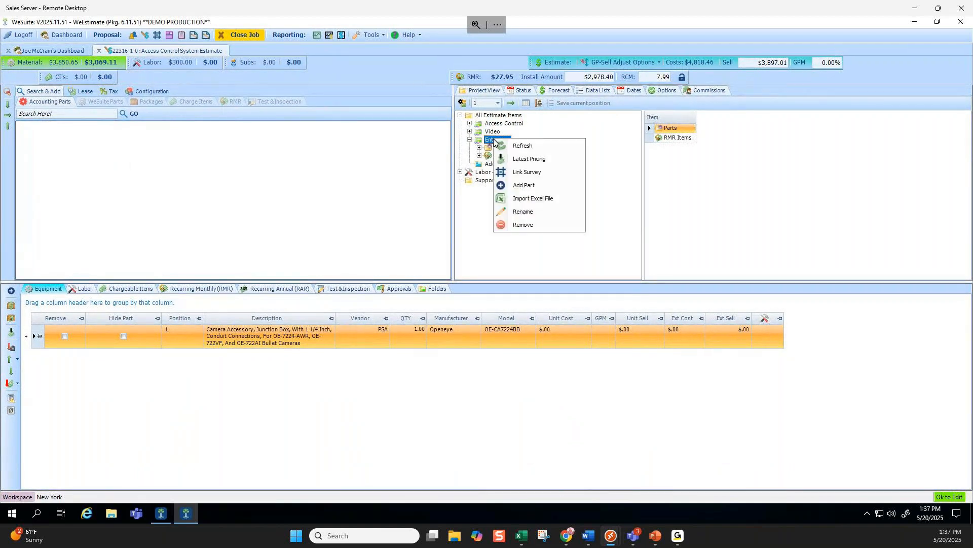
left_click(541, 188)
type("Optional 2 Camera")
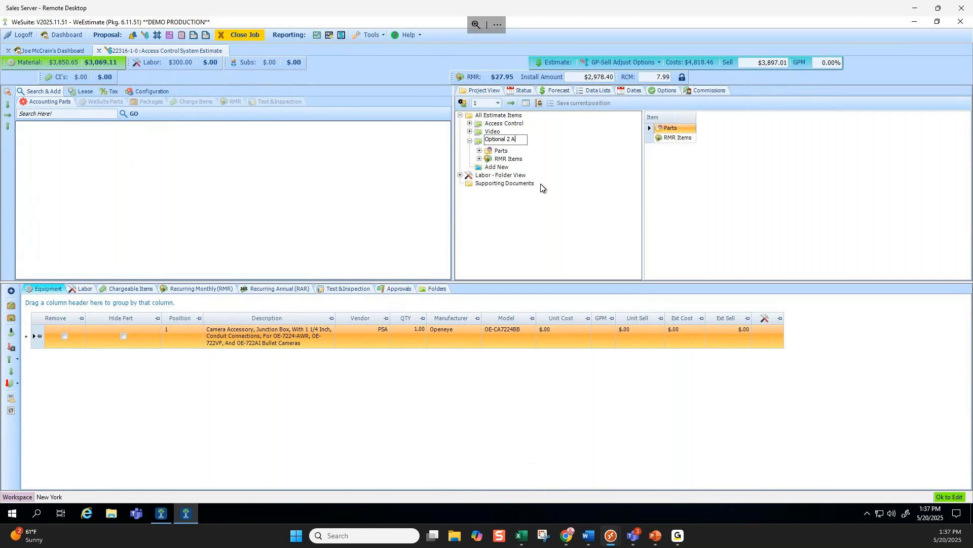
type("s")
key("Return")
left_click(470, 140)
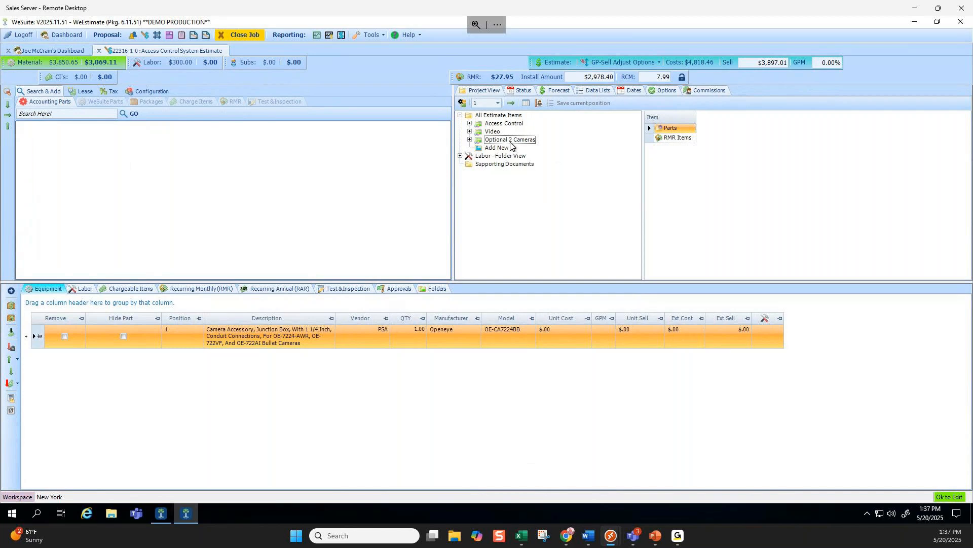
Check the Access Control folder's parts, then select the unsent Access Control System quote package and generate its quote
left_click(470, 123)
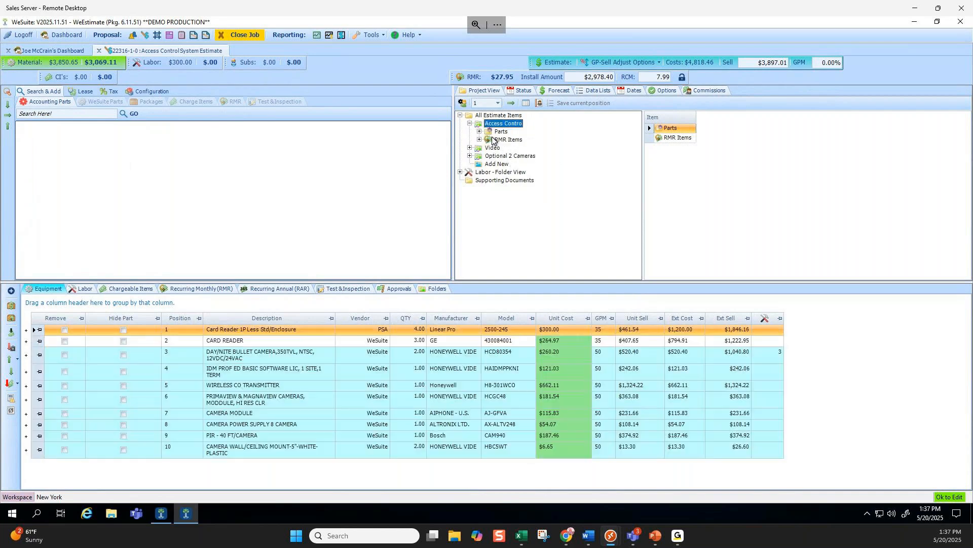
left_click(470, 123)
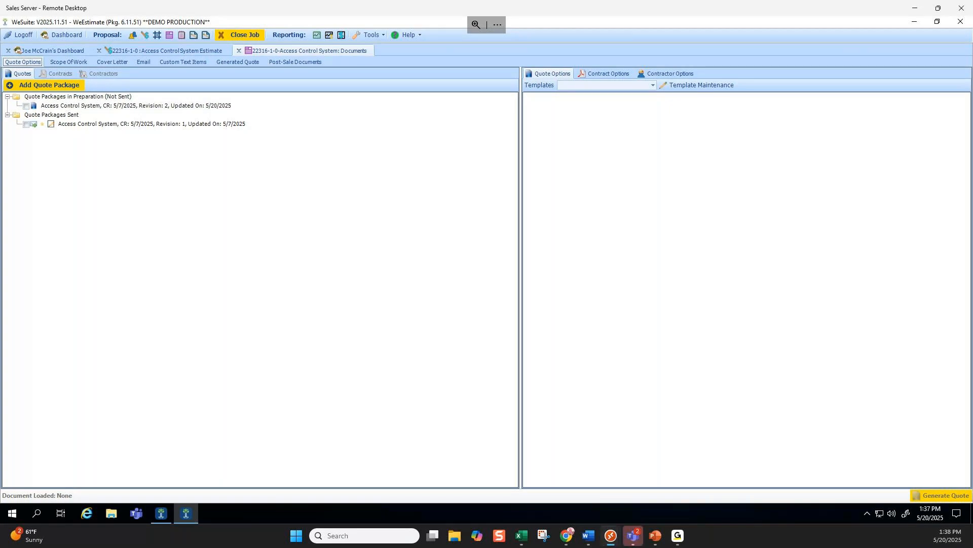
left_click(26, 105)
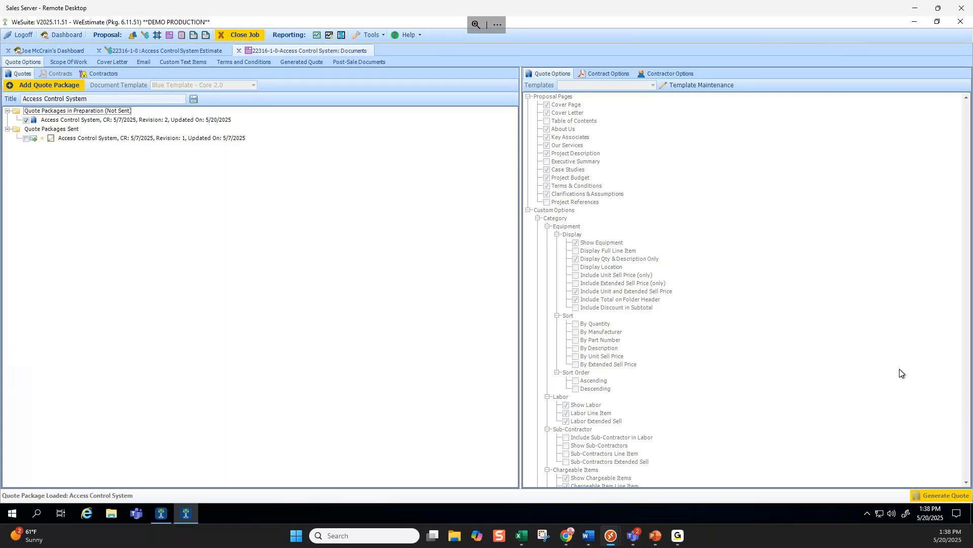
left_click(943, 496)
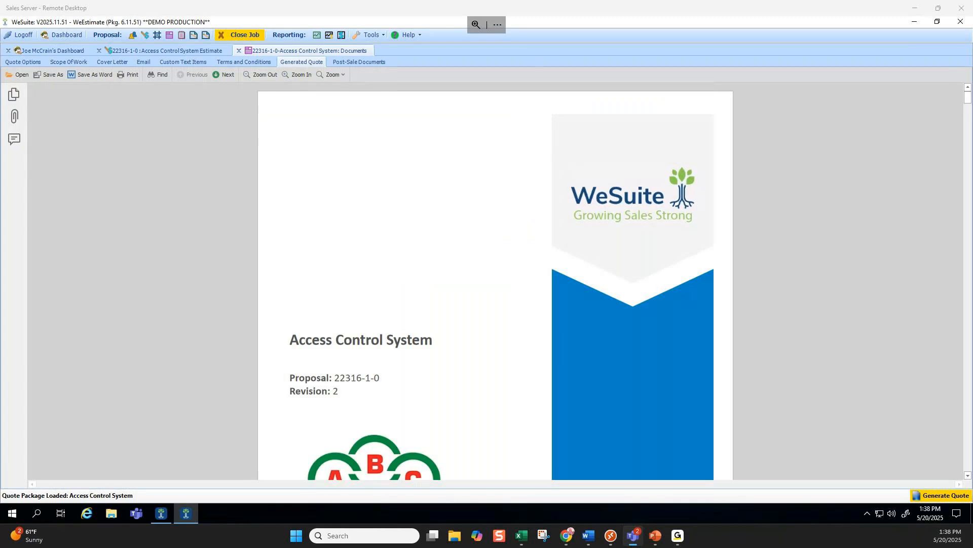
Examine the generated proposal from the cover page through the Investment section's folder listings to the Financial Summary
key("alt+Tab")
key("alt+Tab")
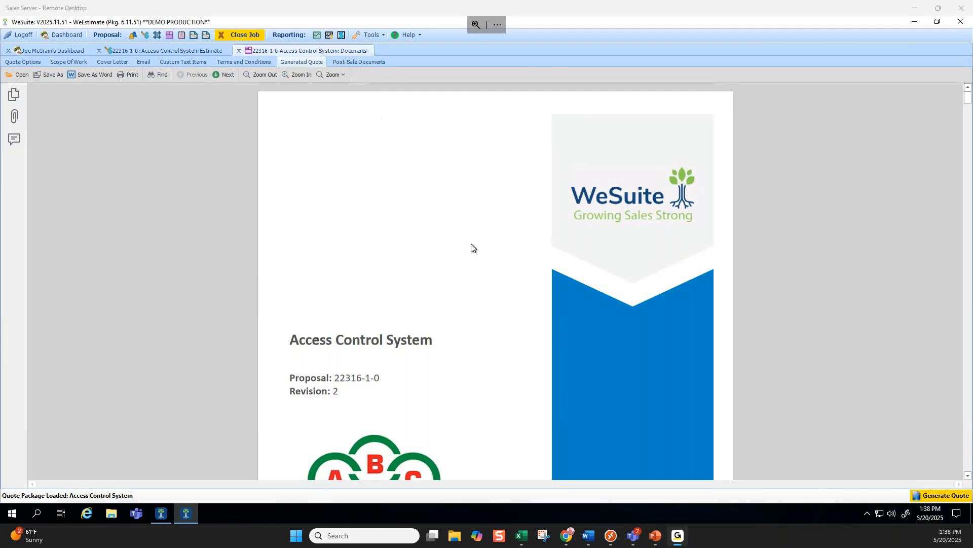
scroll(472, 247, "down", 5)
scroll(289, 216, "down", 8)
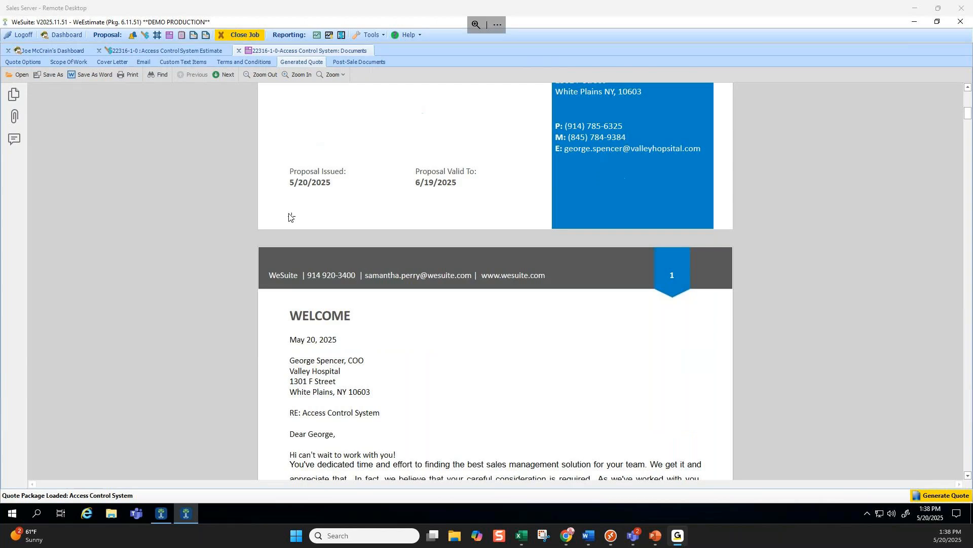
scroll(289, 216, "down", 3)
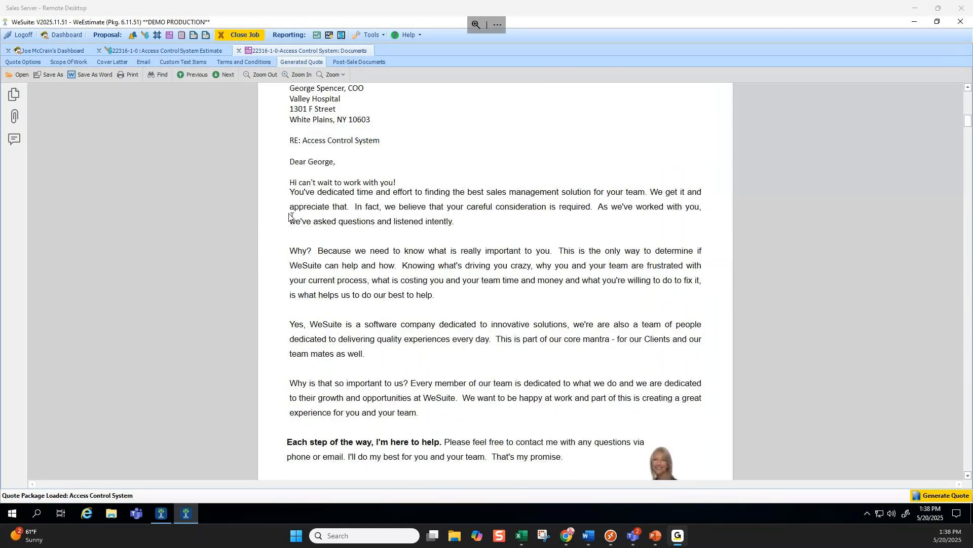
scroll(289, 217, "down", 9)
scroll(289, 217, "down", 20)
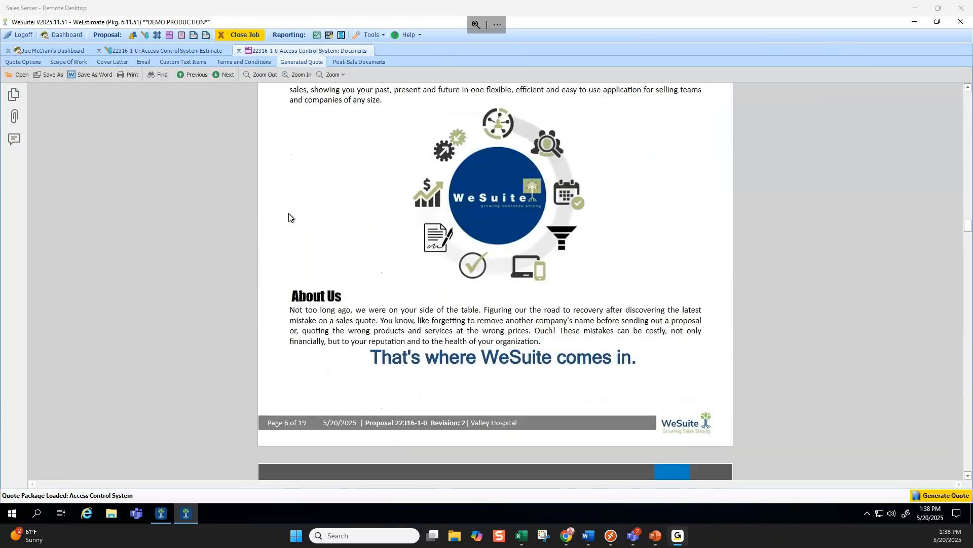
scroll(289, 217, "down", 20)
scroll(289, 217, "down", 20)
scroll(289, 216, "down", 20)
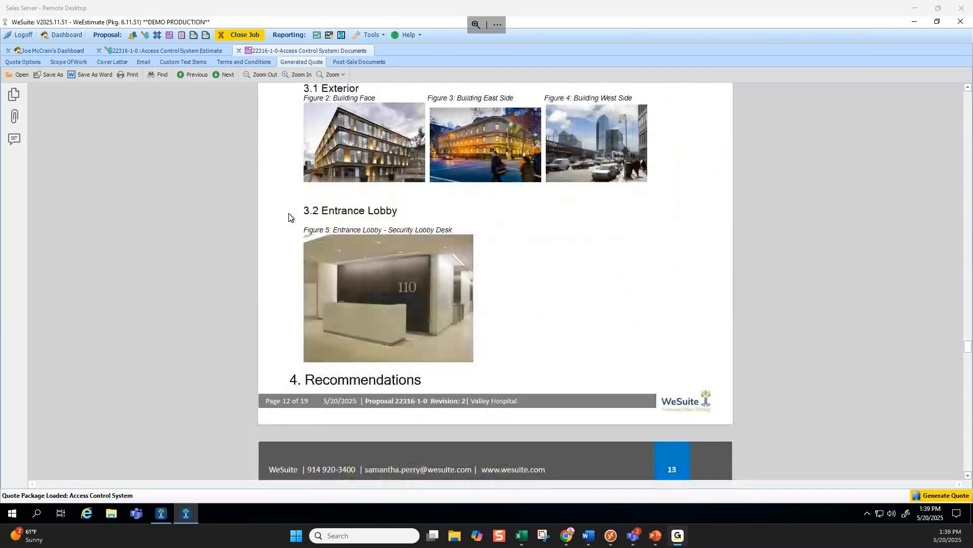
scroll(288, 217, "down", 20)
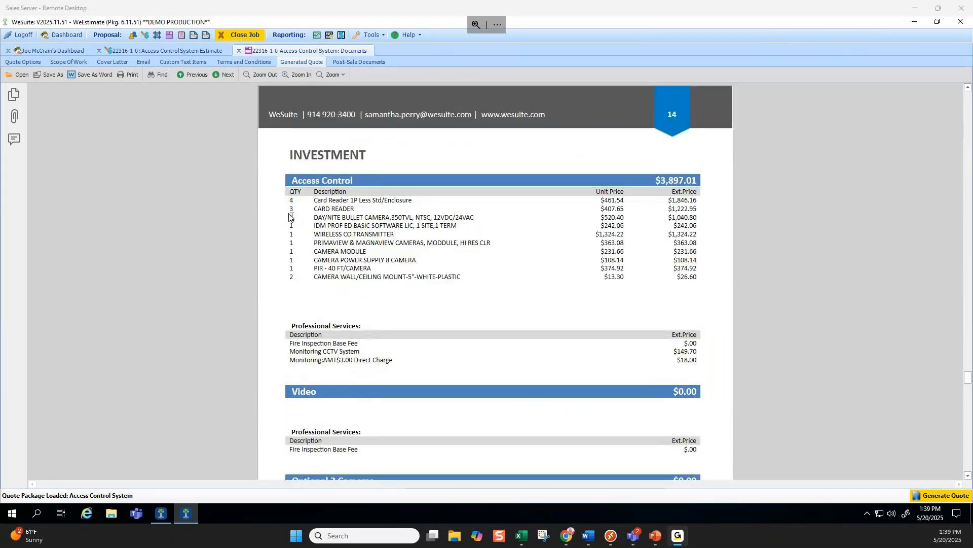
scroll(387, 223, "down", 3)
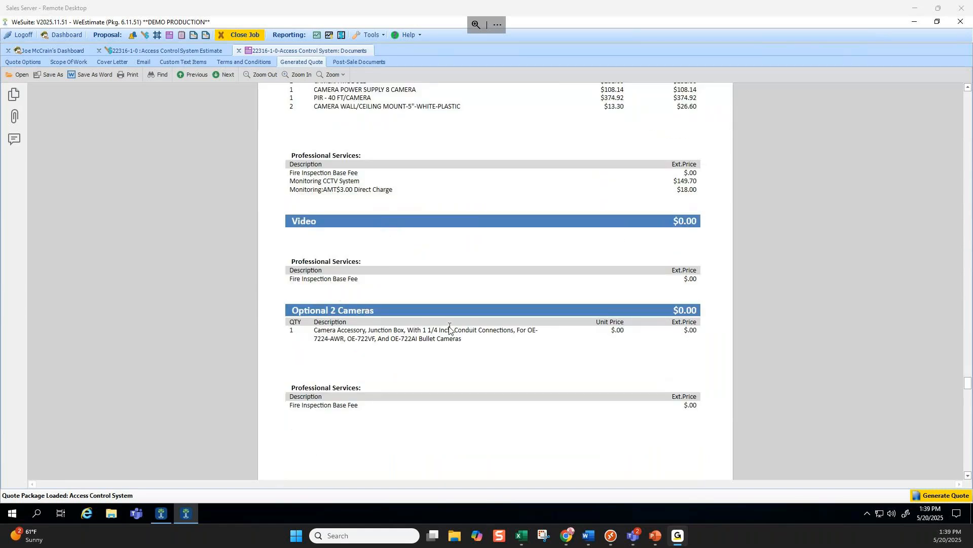
scroll(680, 352, "down", 6)
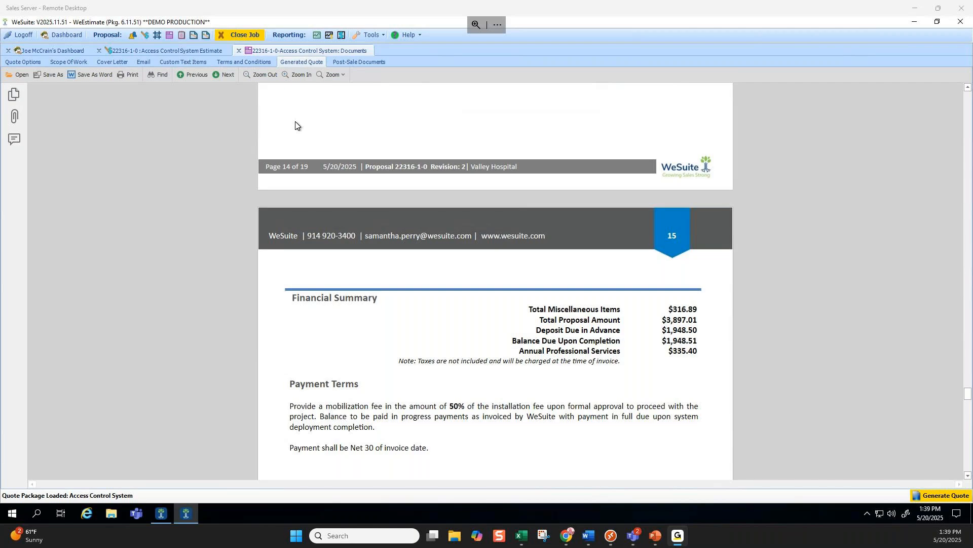
Try to set the unit cost of the Openeye junction box in the estimate's Optional 2 Cameras folder to 500.00
left_click(196, 51)
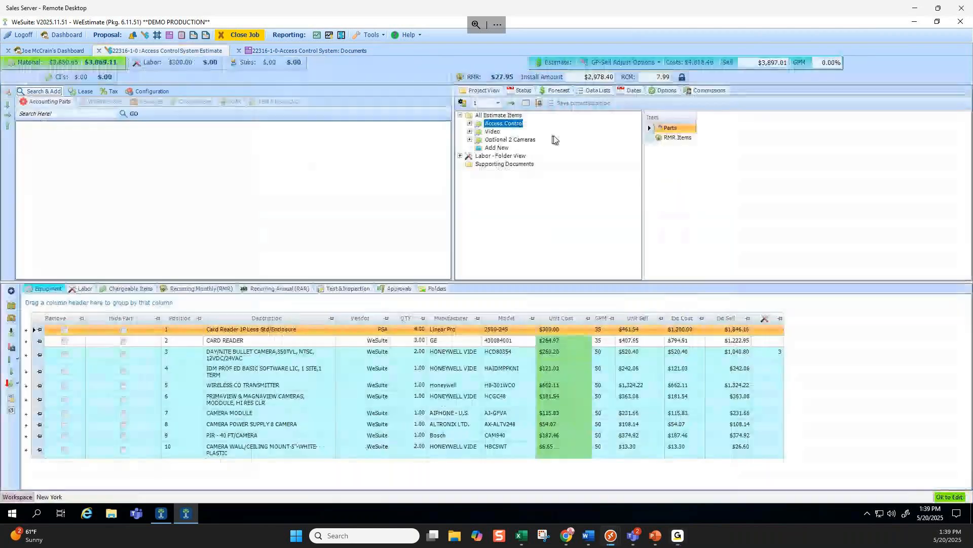
left_click(501, 140)
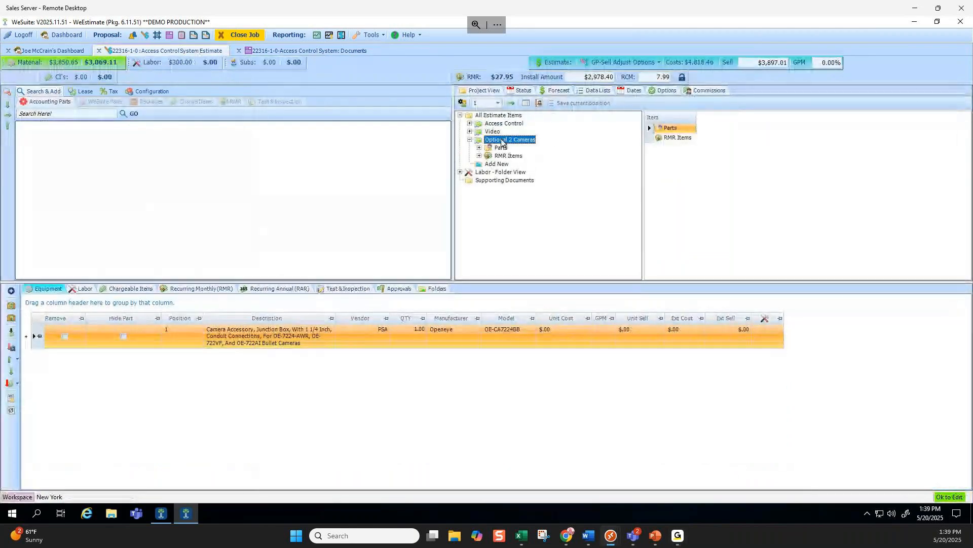
left_click(640, 336)
left_click(562, 333)
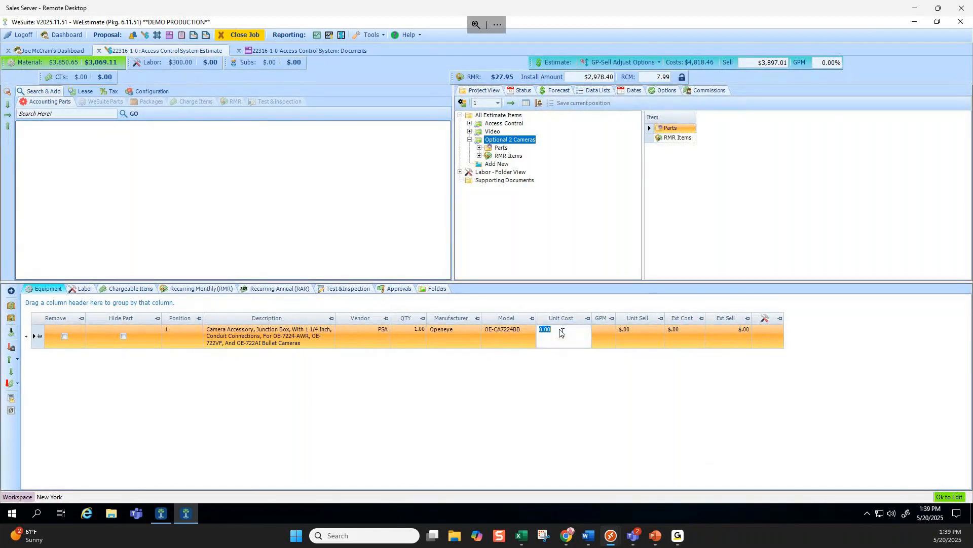
type("500.00")
left_click(608, 331)
left_click(522, 305)
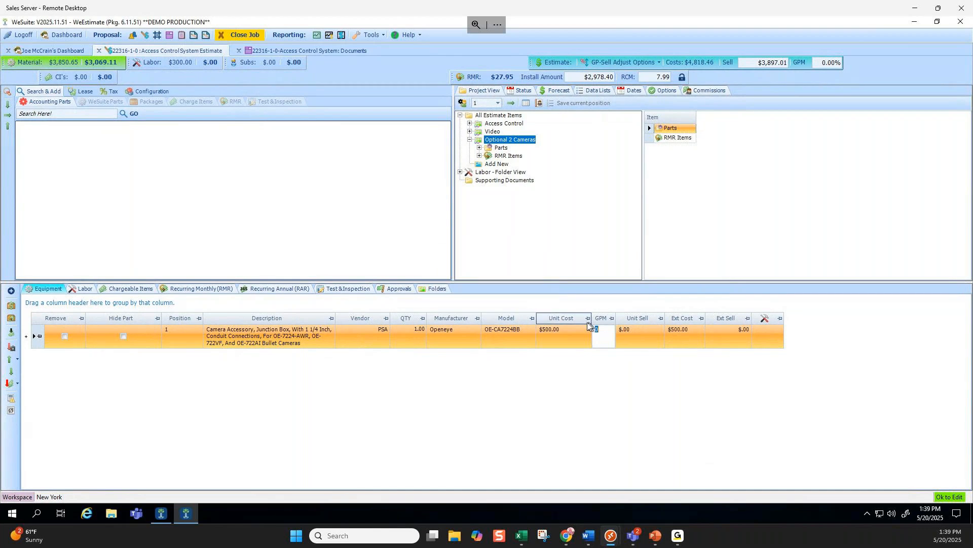
left_click(507, 332)
left_click(730, 335)
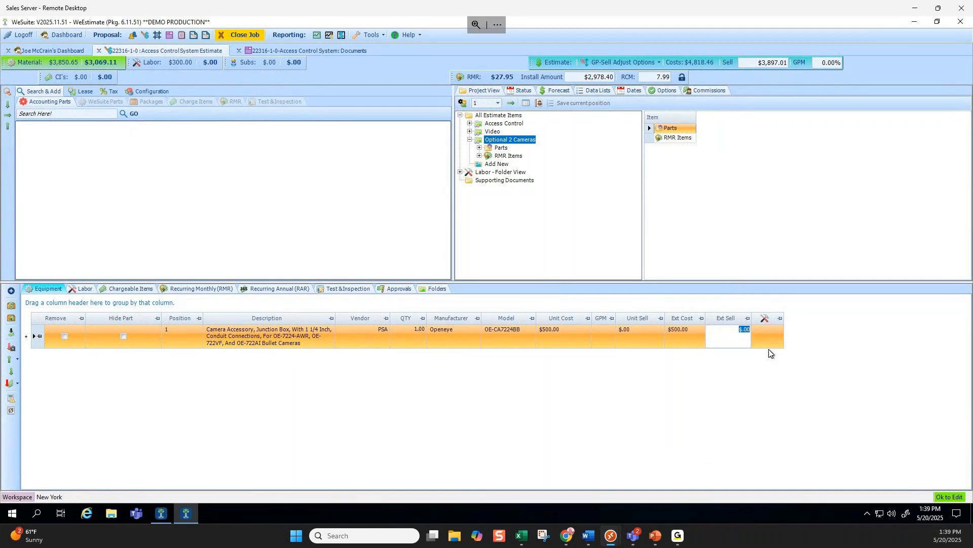
Show the settings of all estimate folders and check the Estimate Option choices for Optional 2 Cameras
left_click(499, 115)
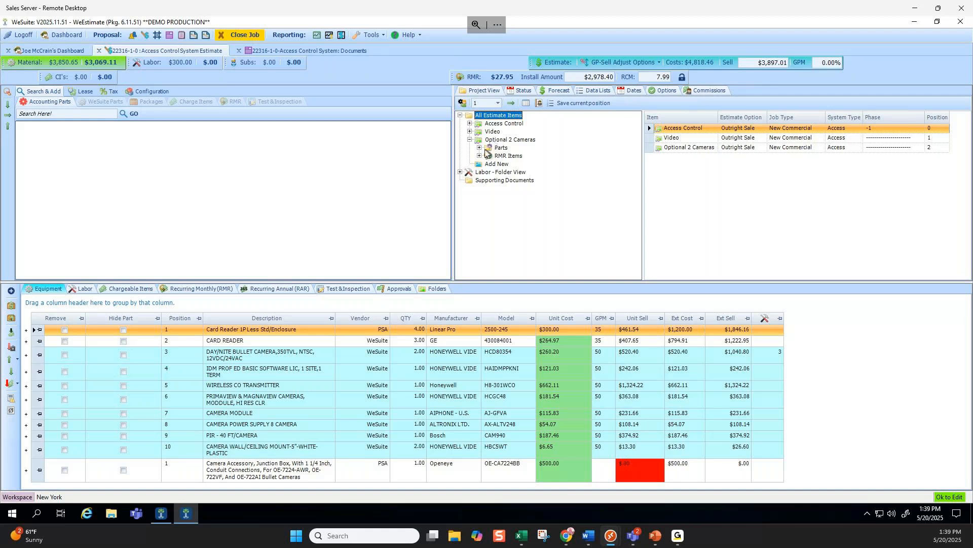
left_click(762, 147)
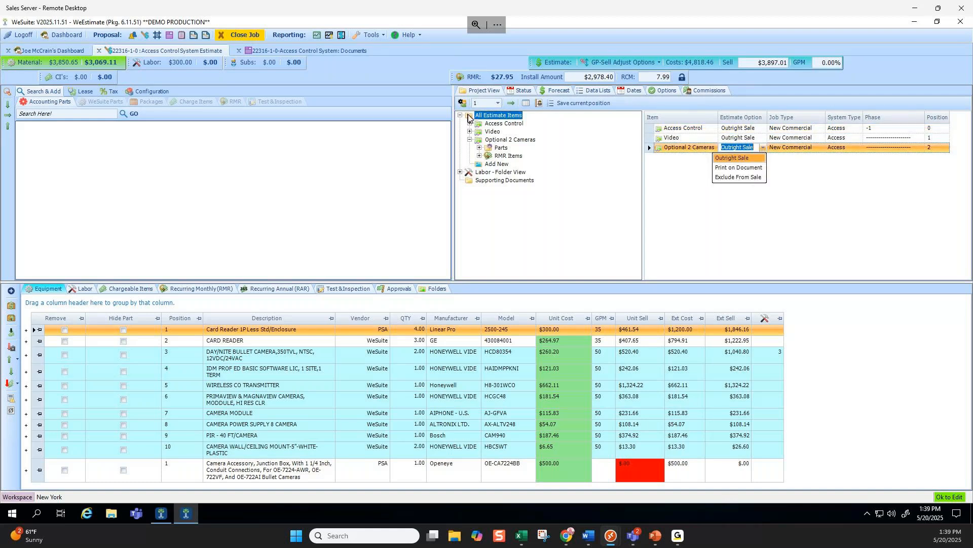
left_click(485, 115)
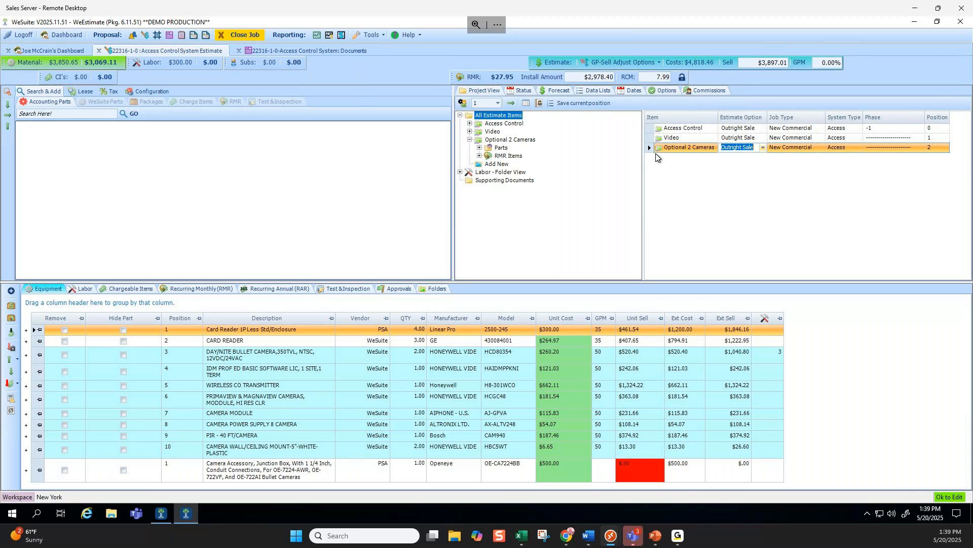
mouse_move(651, 153)
left_mouse_down()
mouse_move(650, 133)
mouse_move(650, 151)
left_mouse_up()
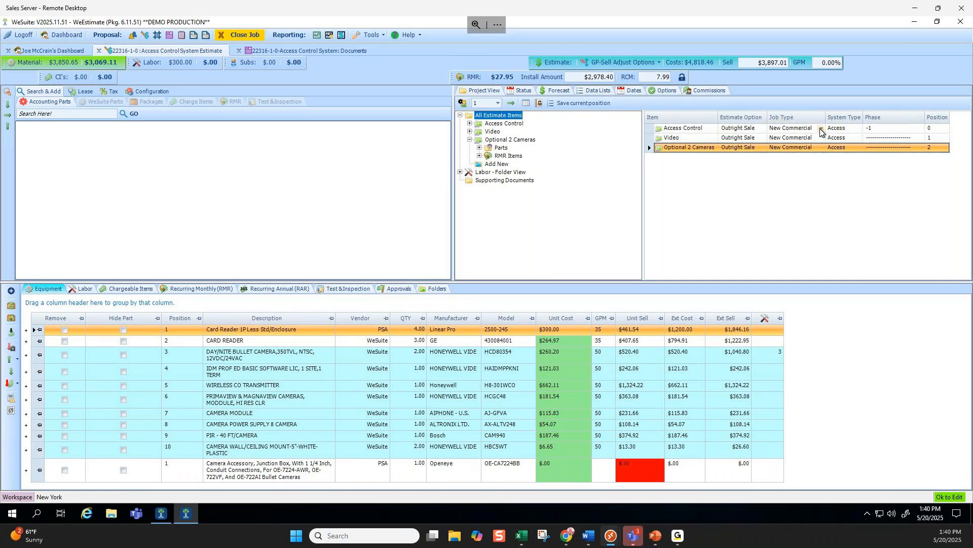
Set the system type to Access for the Access Control folder and to CCTV for the Video and Optional 2 Cameras folders
left_click(858, 129)
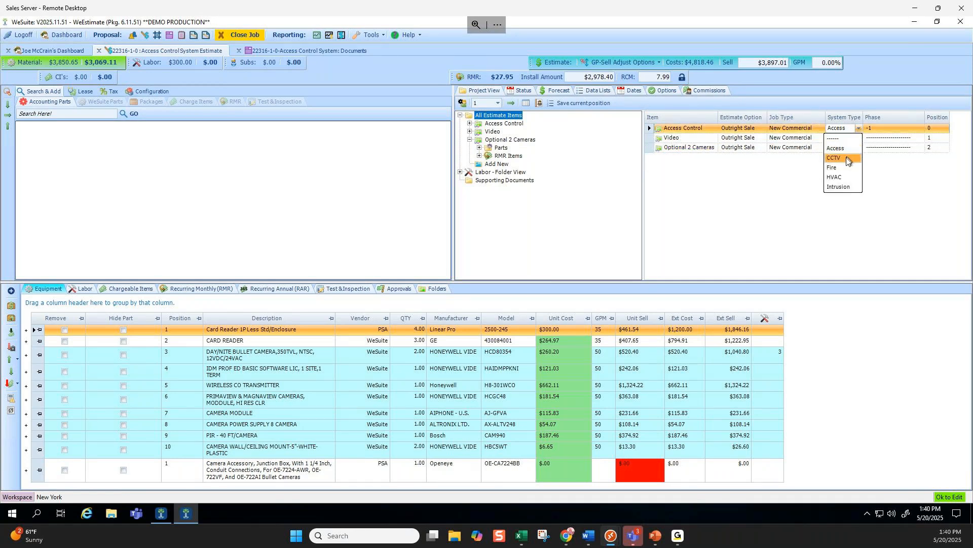
left_click(841, 158)
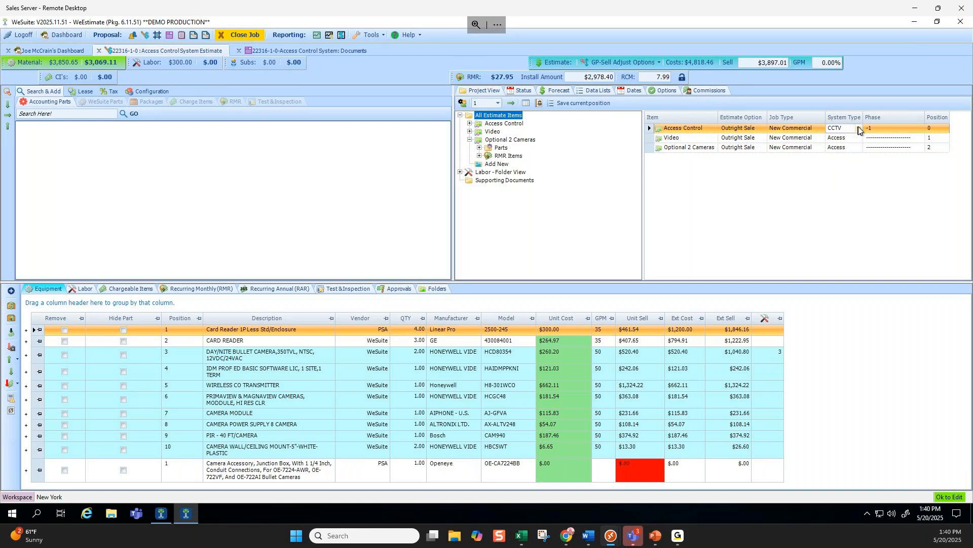
left_click(857, 128)
left_click(844, 147)
left_click(859, 138)
left_click(841, 168)
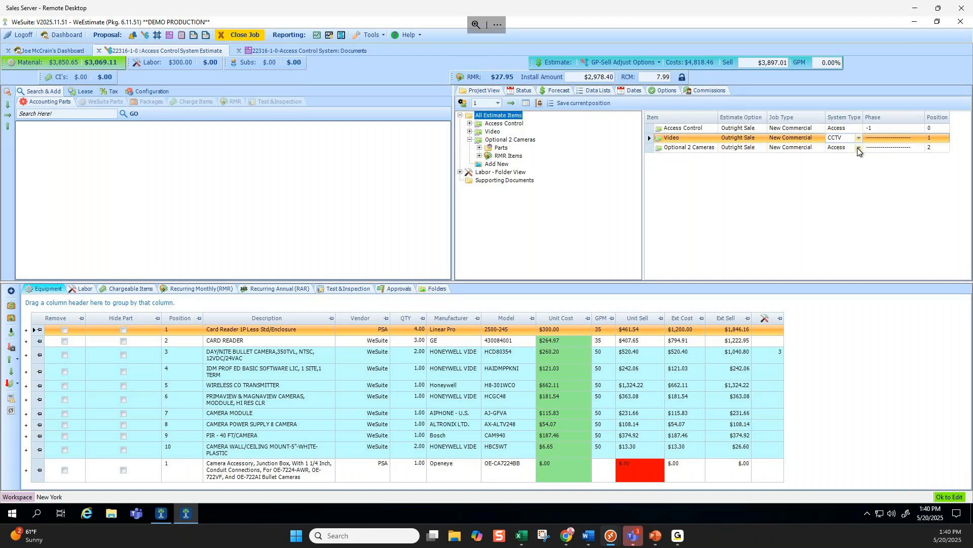
left_click(857, 147)
left_click(842, 177)
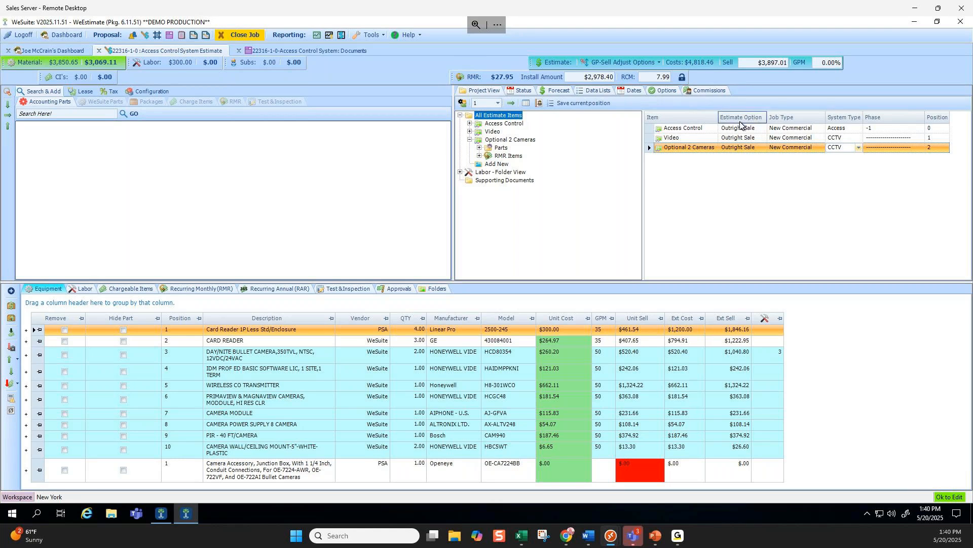
Set the estimate option of Optional 2 Cameras to Print on Document and open that folder's equipment list
left_click(762, 148)
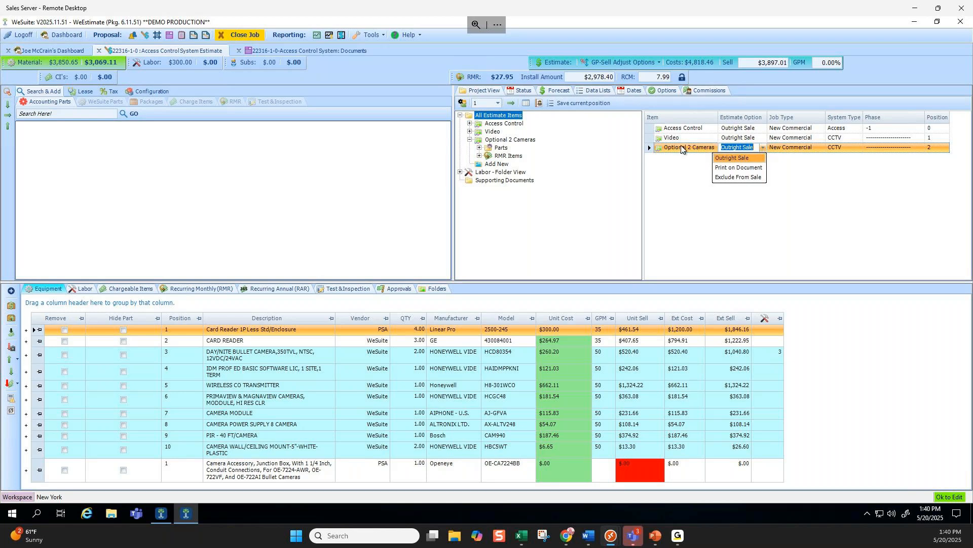
left_click(753, 167)
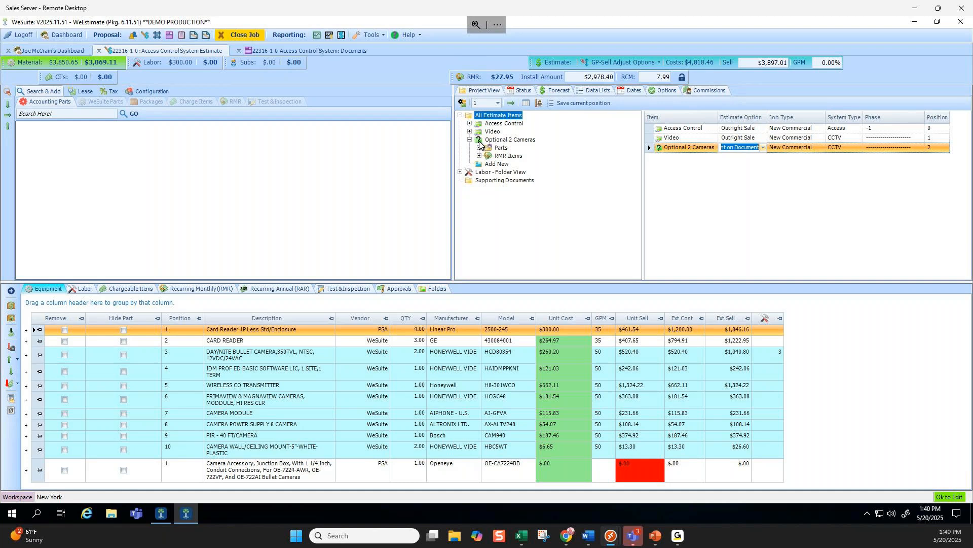
left_click(498, 140)
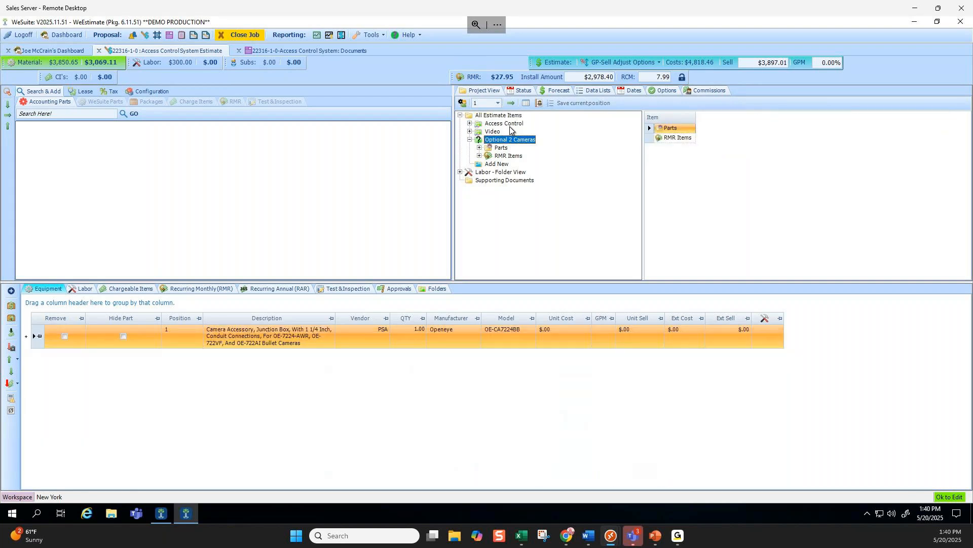
Copy the Linear Pro and GE card readers from the Access Control folder into Optional 2 Cameras twice
left_click_drag(509, 124, 511, 158)
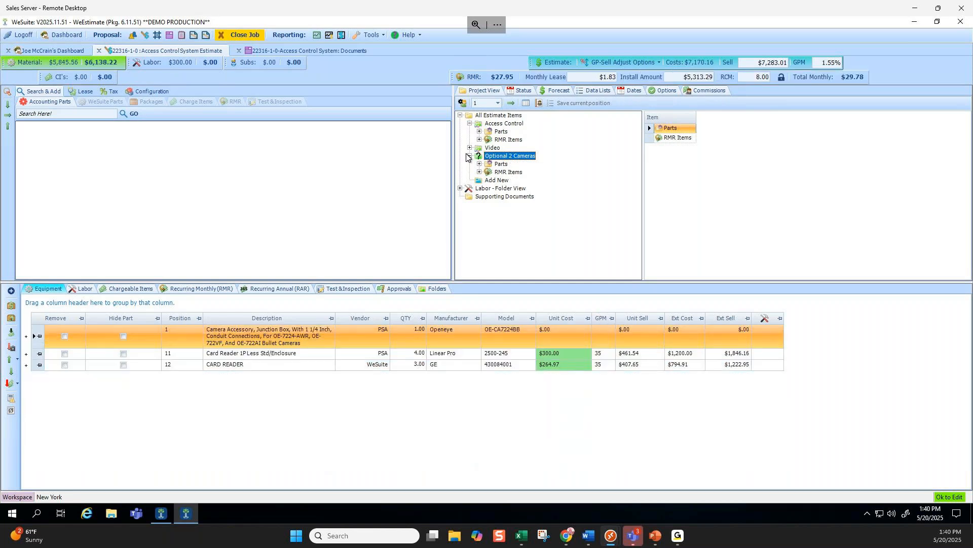
left_click(493, 125)
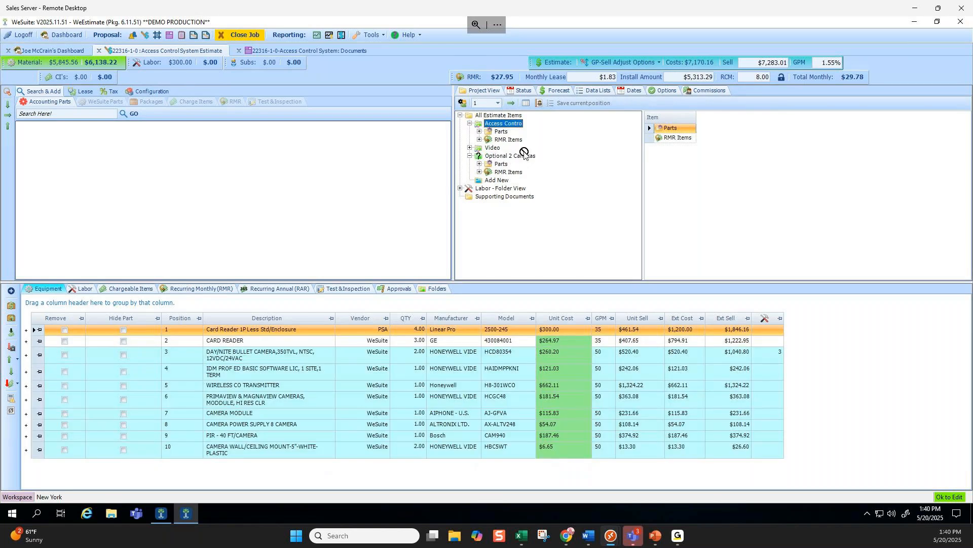
left_click_drag(524, 153, 512, 158)
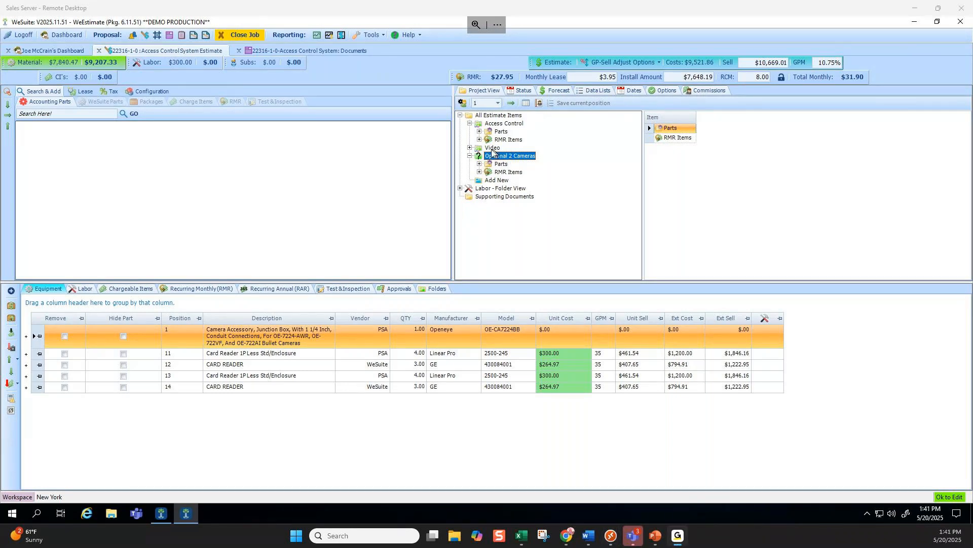
left_click(511, 129)
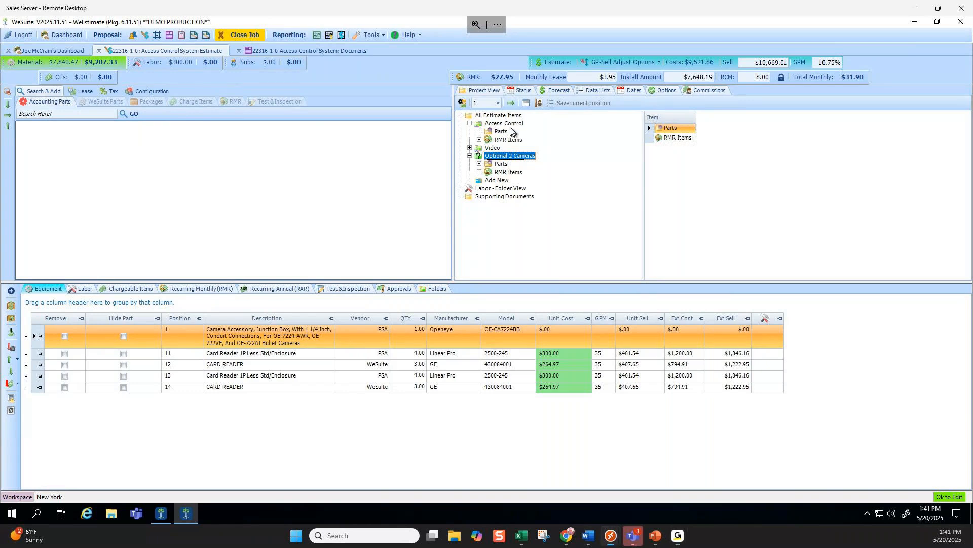
Copy the Linear Pro and GE card readers from the Access Control folder into the Video folder and show the job folder totals
left_click(496, 148)
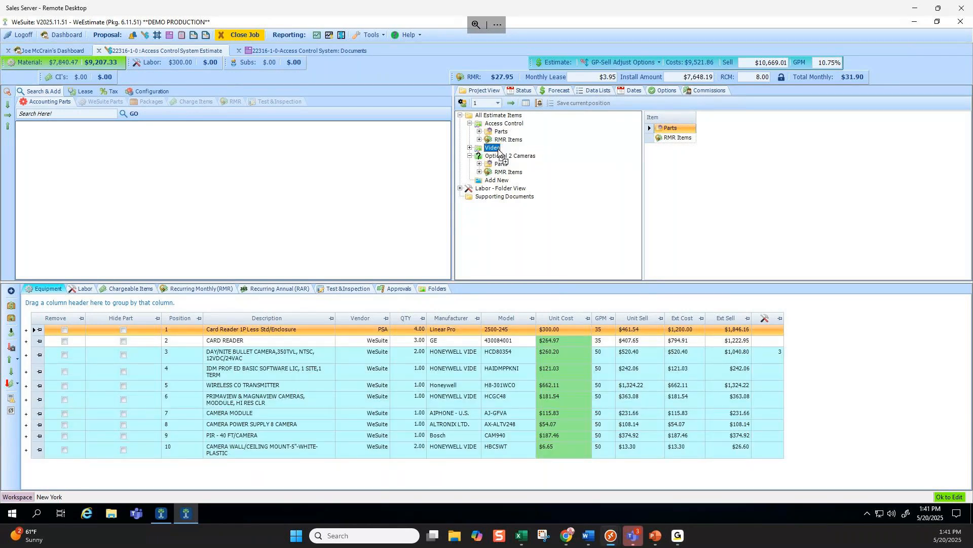
left_click_drag(498, 151, 499, 151)
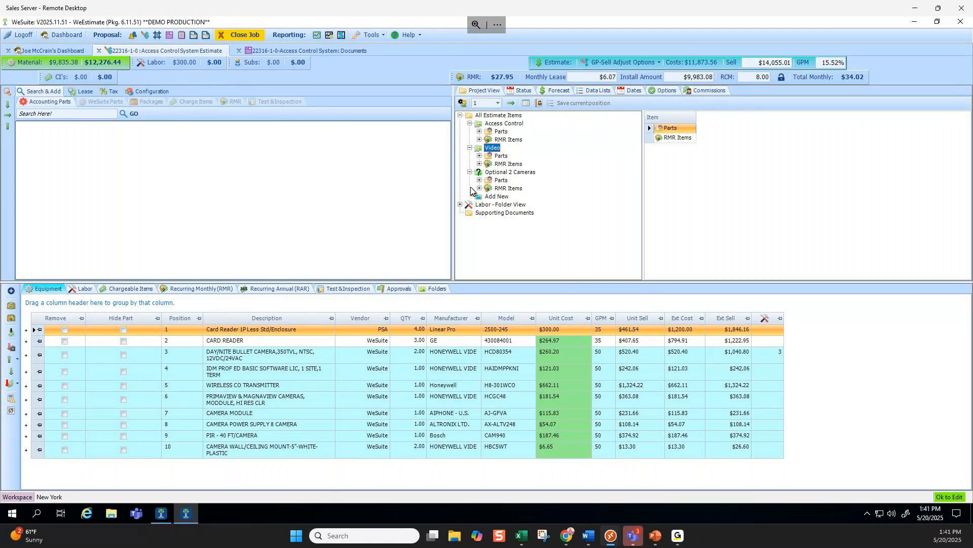
left_click(510, 172)
left_click(436, 289)
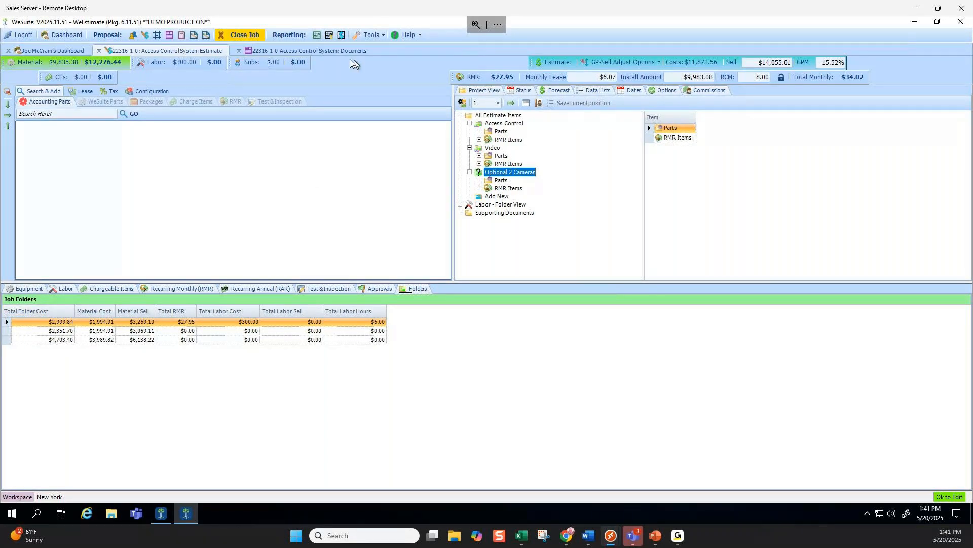
Open the proposal's Scope of Work and delete all content between the opening line and the Figure 1 floor plan caption
left_click(296, 50)
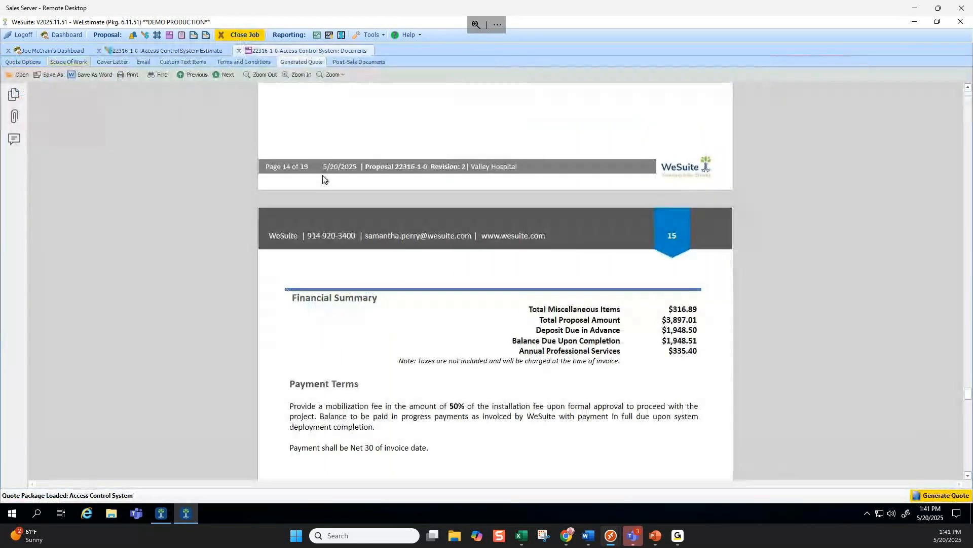
left_click(78, 59)
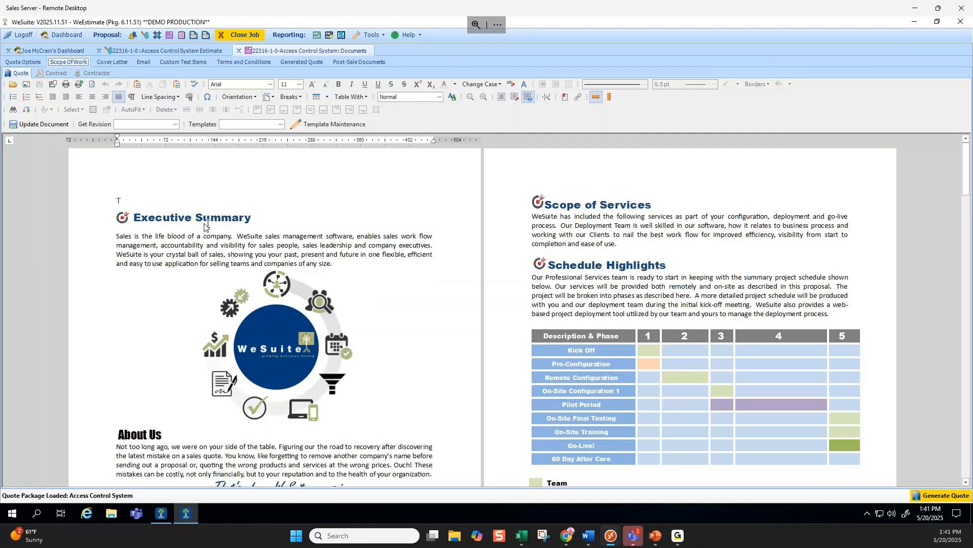
left_click_drag(206, 226, 653, 448)
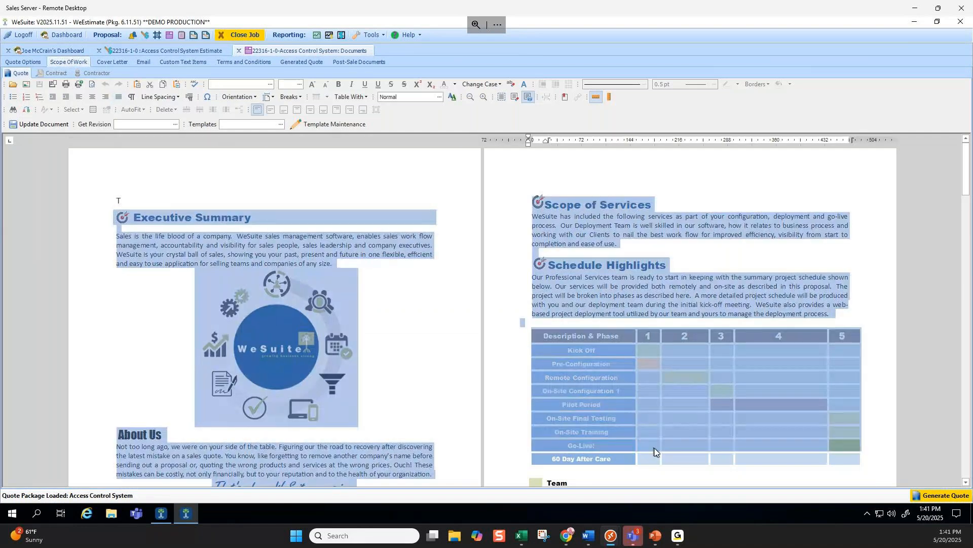
key("Delete")
left_click_drag(175, 204, 694, 461)
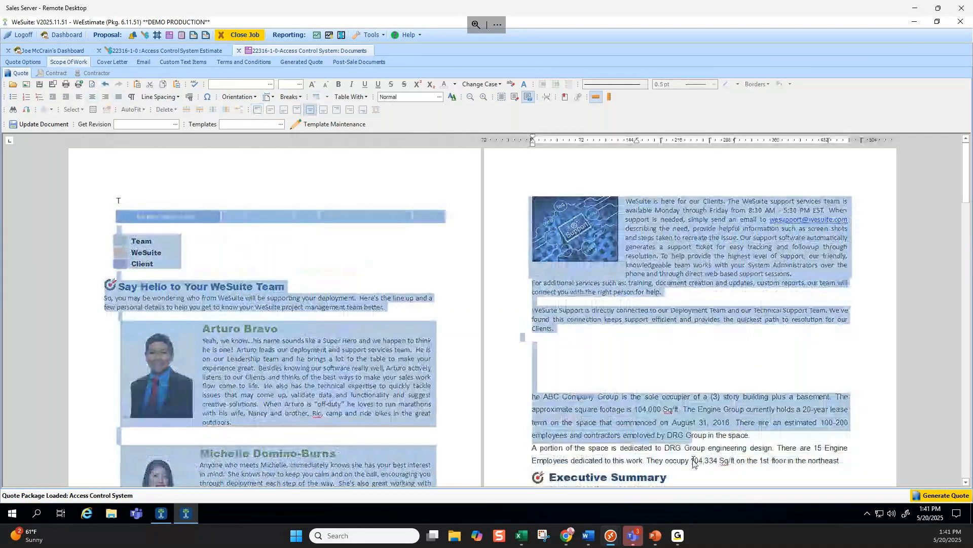
key("Delete")
left_click_drag(430, 344, 740, 442)
key("Delete")
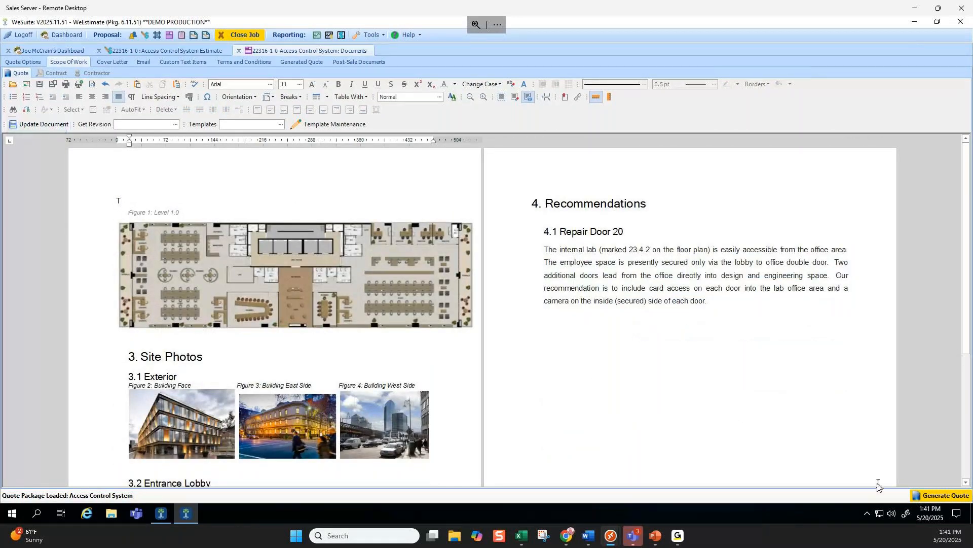
Try to generate the quote from the shortened Scope of Work, look through the document and close the job
left_click(941, 497)
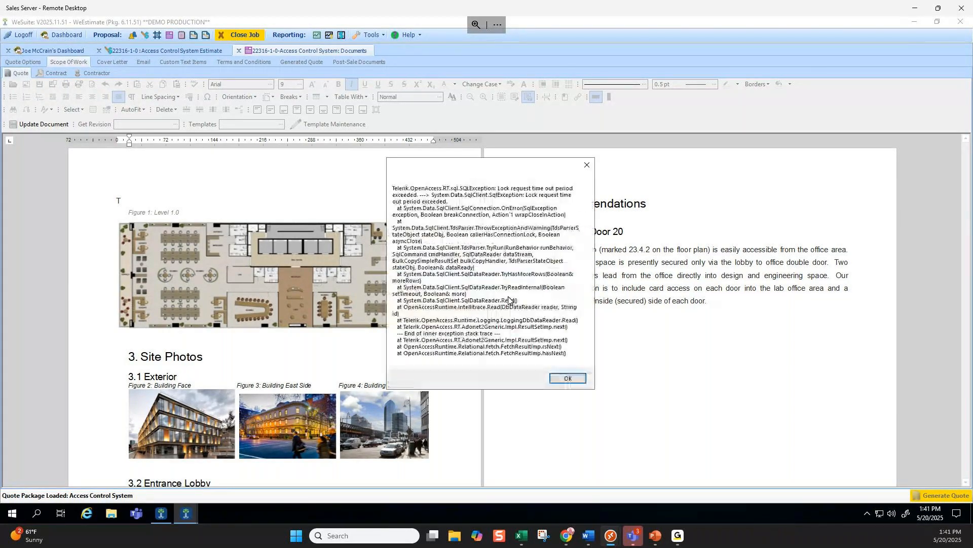
key("Return")
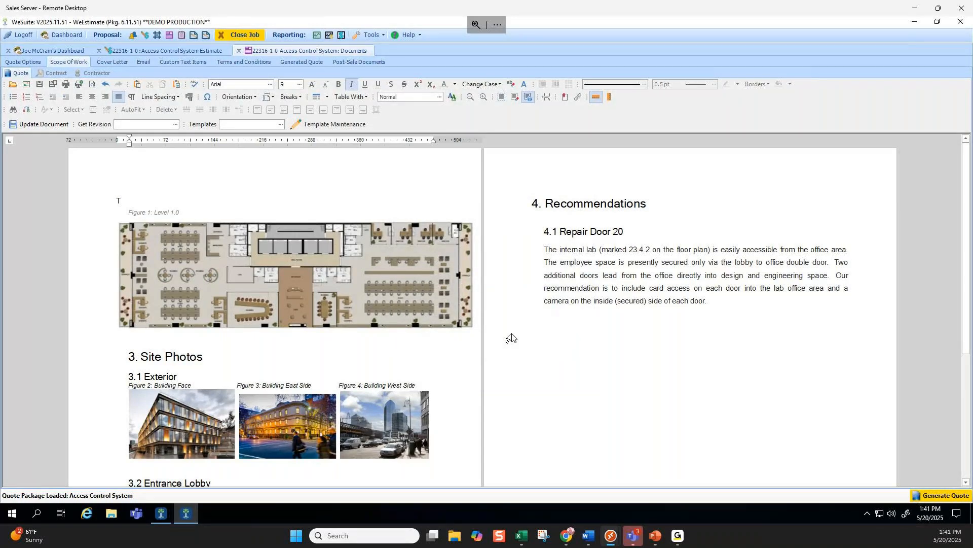
scroll(511, 335, "down", 4)
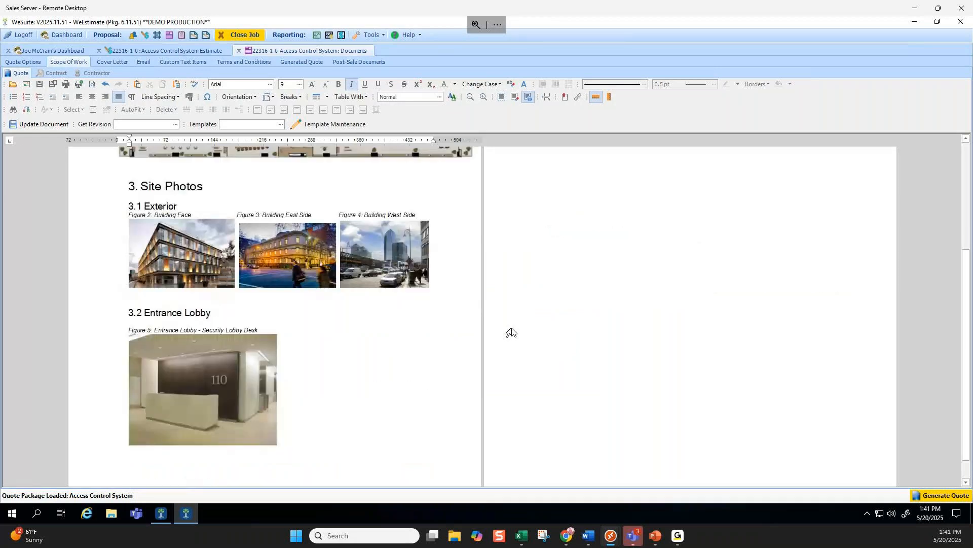
scroll(371, 255, "up", 4)
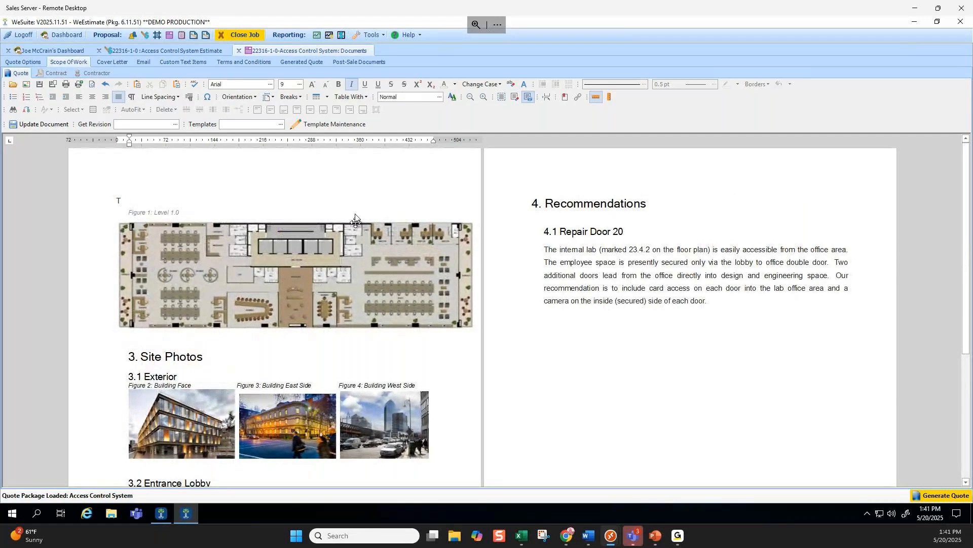
left_click(252, 35)
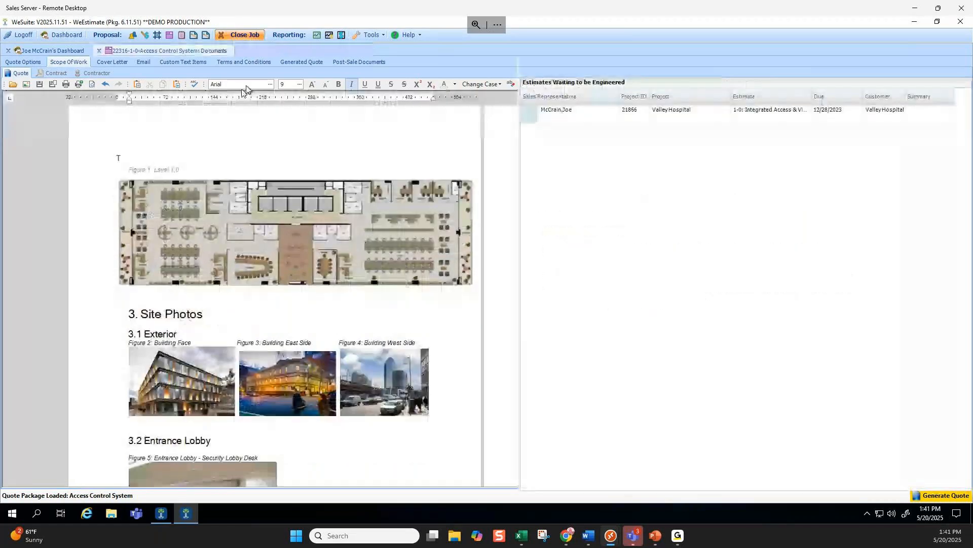
left_click(51, 85)
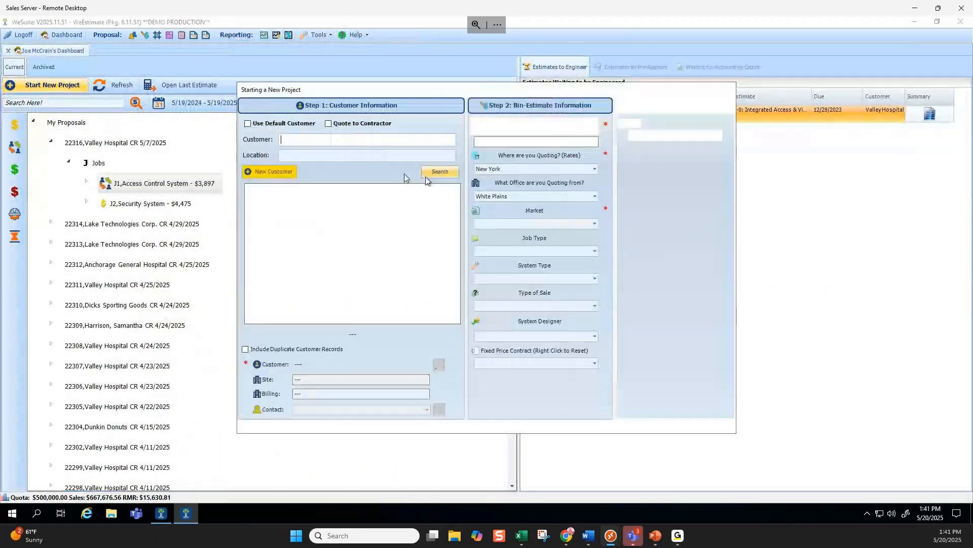
type("valley")
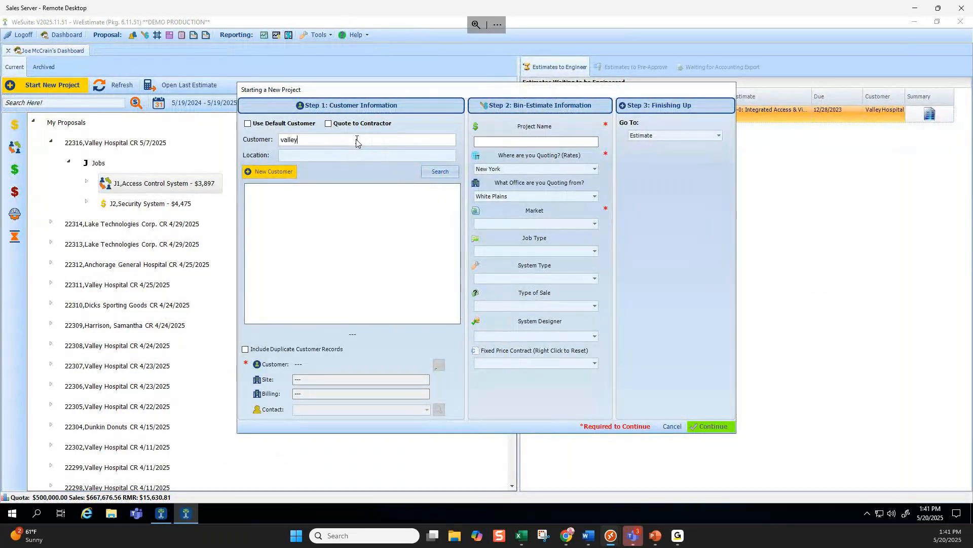
left_click(428, 174)
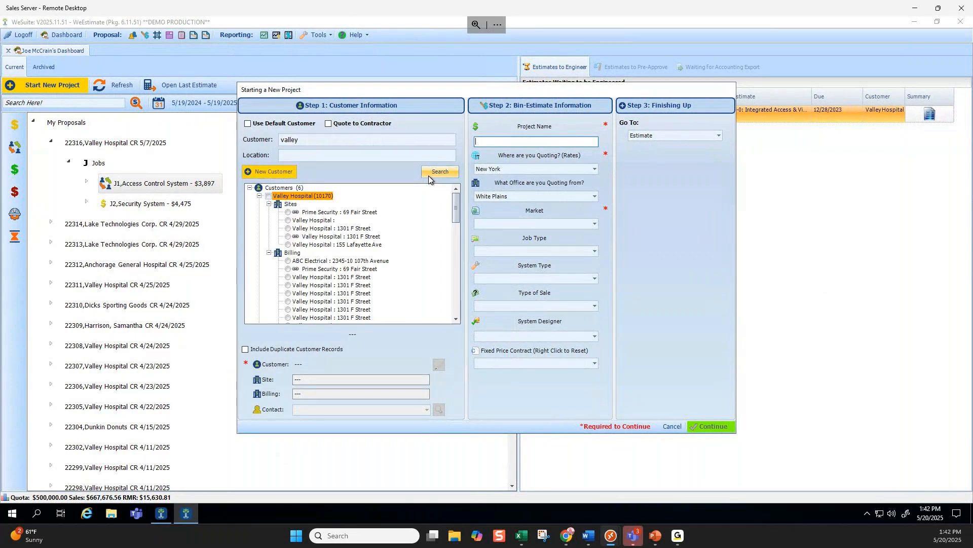
left_click(666, 427)
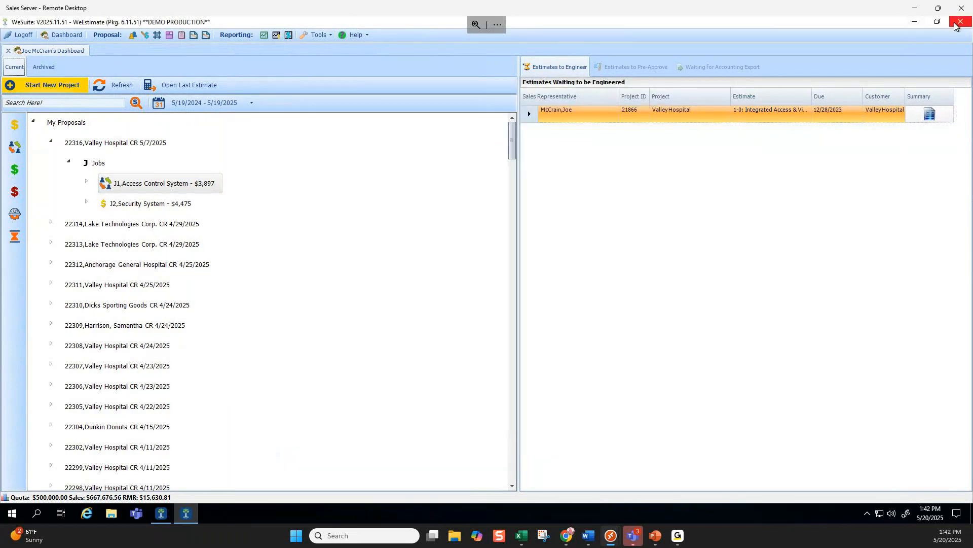
Restart WeSuite from the Demo - Production shortcut, sign in with the account username and password, and maximize the program
left_click(955, 27)
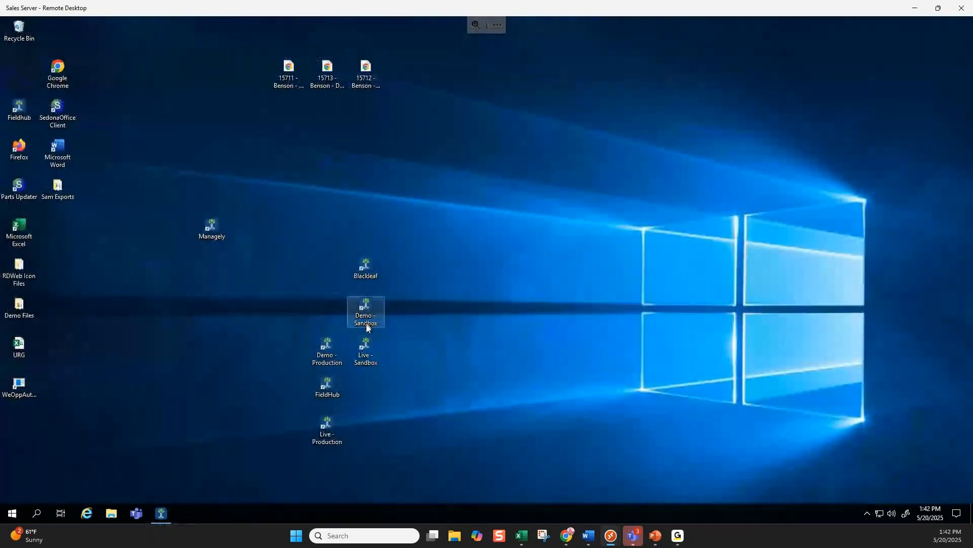
double_click(327, 347)
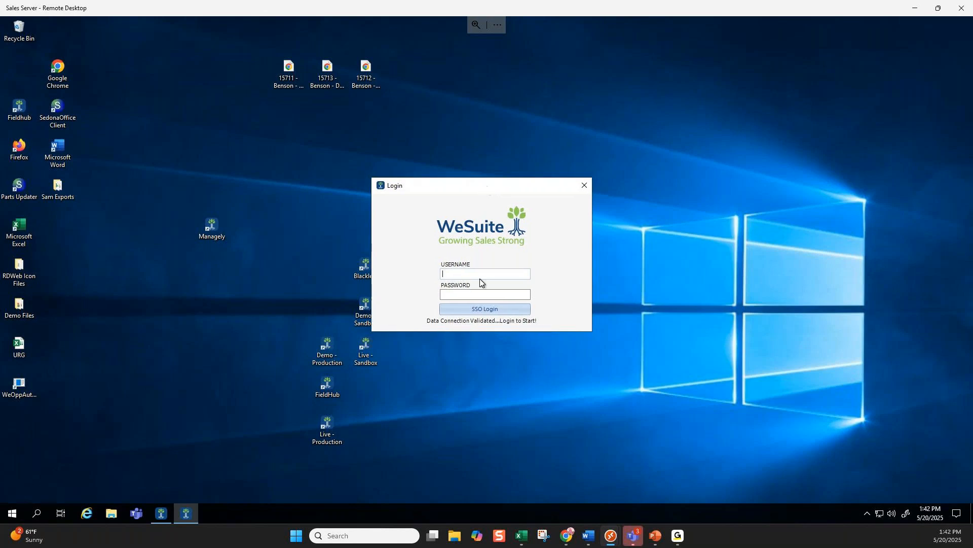
type("joem")
key("Tab")
type("*******")
key("Return")
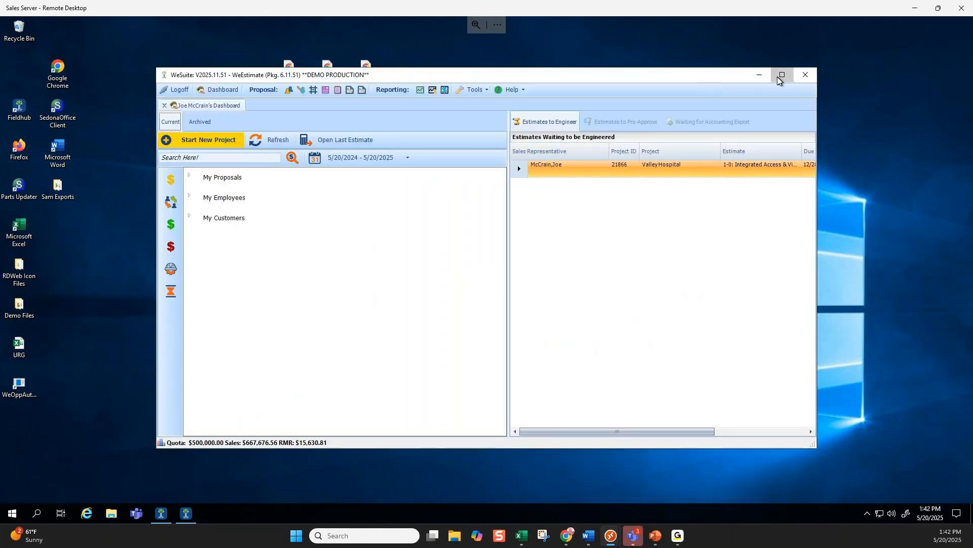
left_click(782, 75)
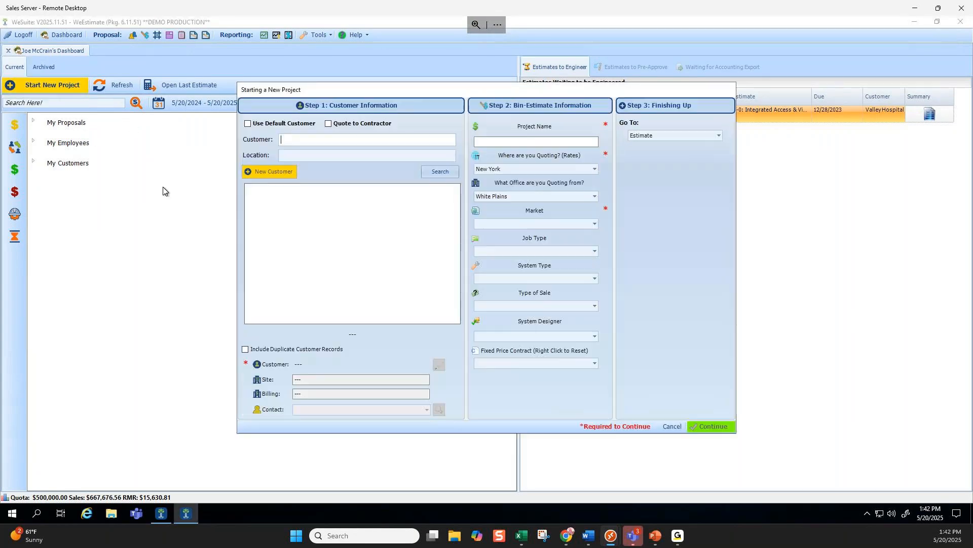
Search for the customer "valley" in a new project and select Valley Hospital's Prime Security entry as both site and billing
type("vallety")
key("BackSpace")
key("BackSpace")
type("y")
left_click(435, 170)
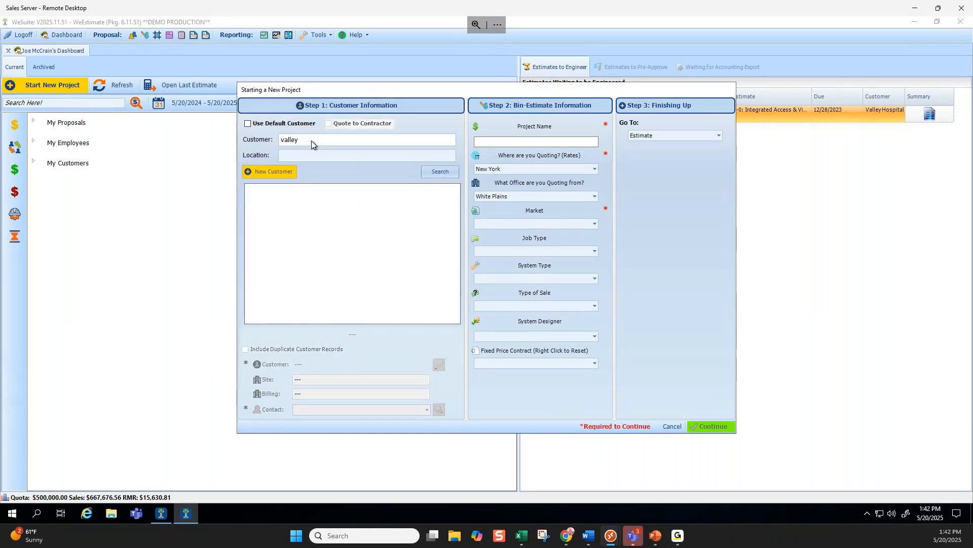
left_click(288, 211)
left_click(288, 269)
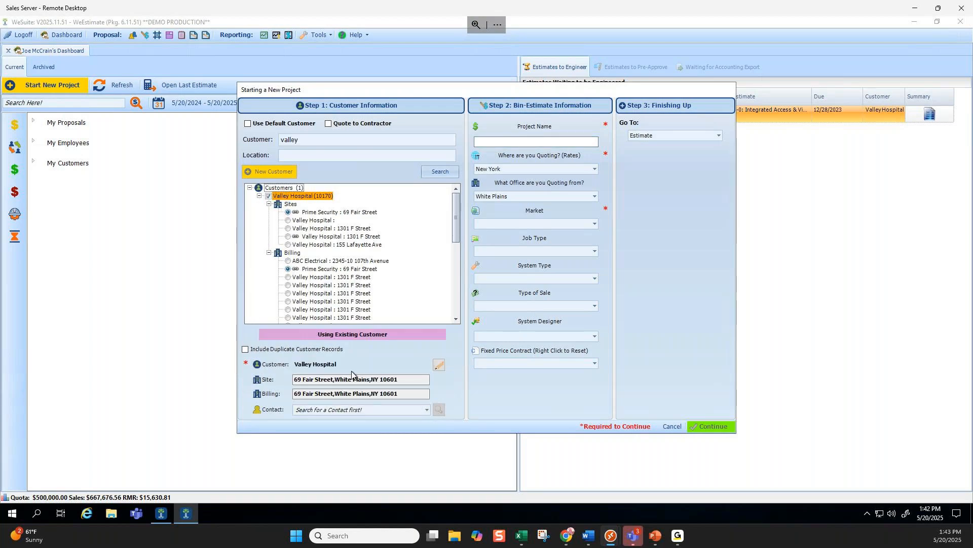
Search the project contacts for "valley" and assign the Green Valley Transit contact
left_click(343, 410)
type("valley")
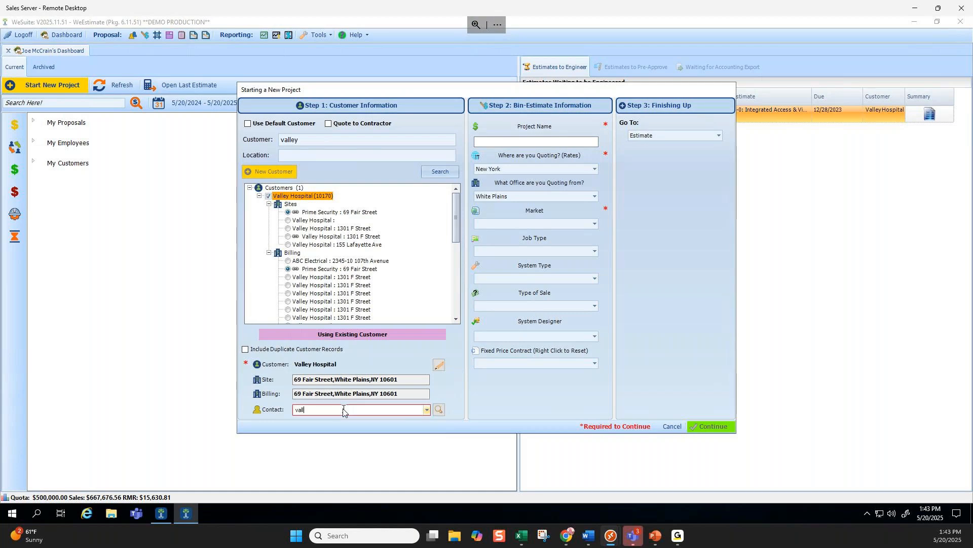
left_click(439, 411)
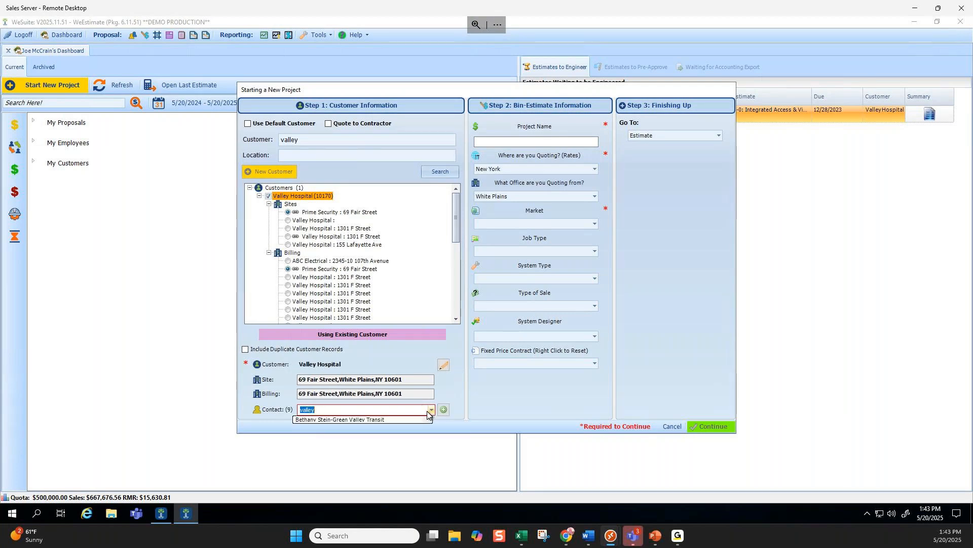
left_click(395, 420)
Name the project Alarm System and set its market to Builder/Contractor and its job type to New Commercial
left_click(562, 145)
type("Alarm System")
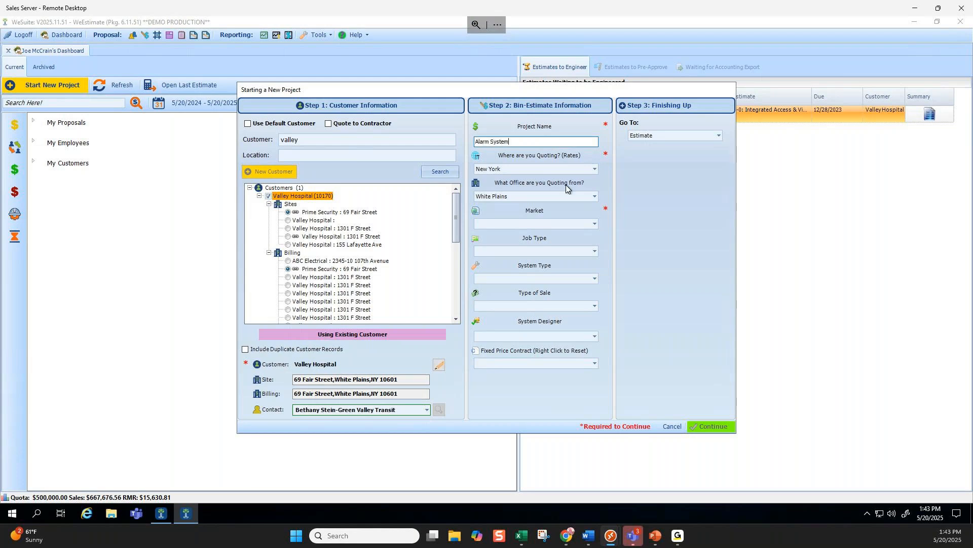
left_click(594, 224)
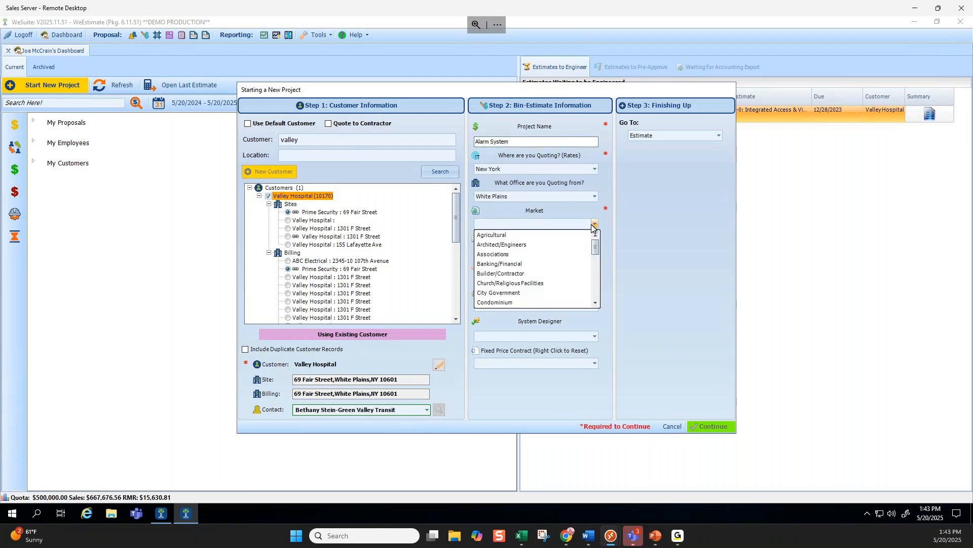
left_click(516, 273)
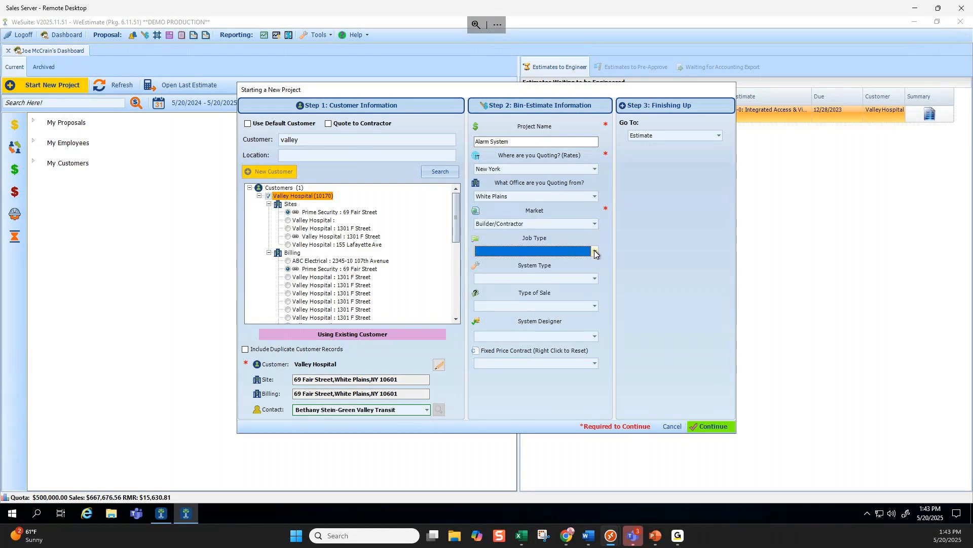
left_click(594, 251)
scroll(511, 286, "down", 3)
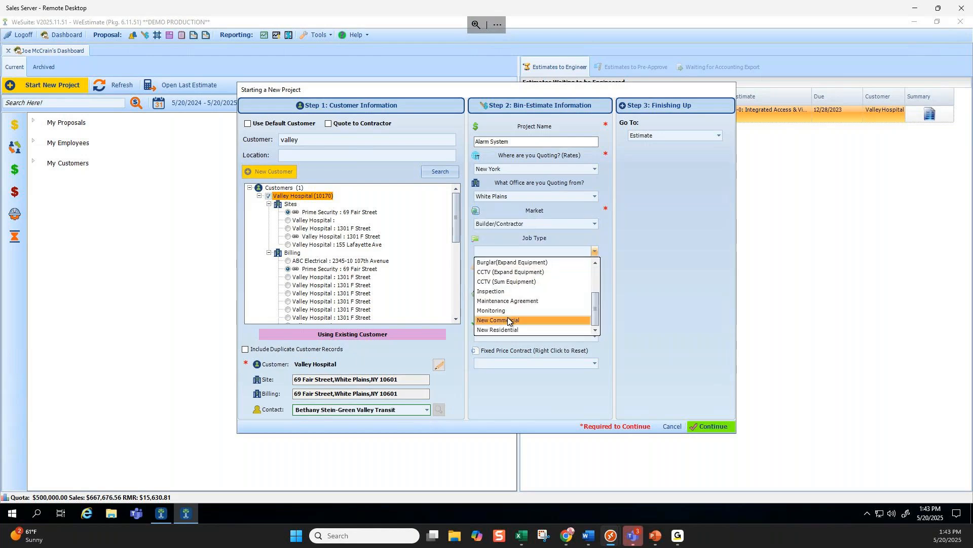
left_click(512, 316)
Set the system type to Access and the type of sale to Negotiated Sale, and create the project's estimate
left_click(532, 279)
left_click(502, 290)
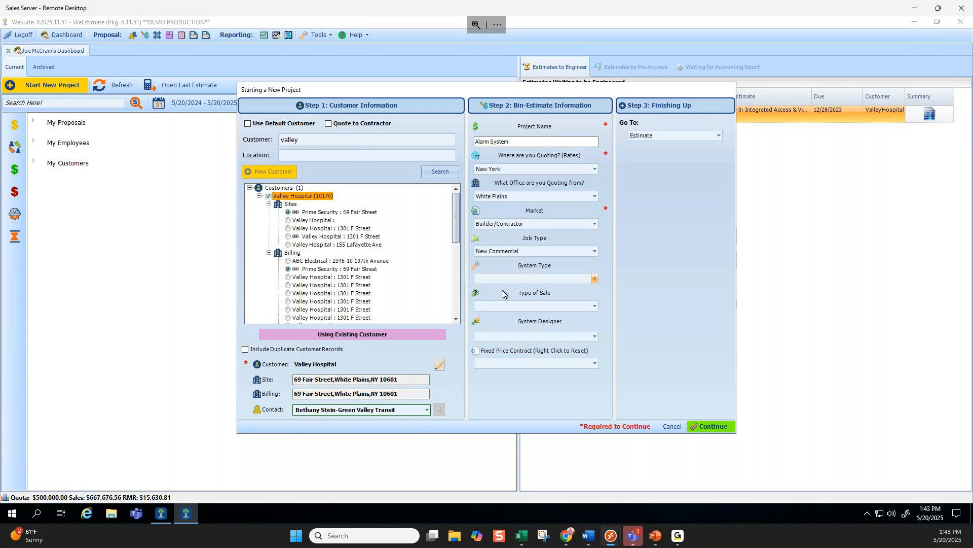
left_click(522, 306)
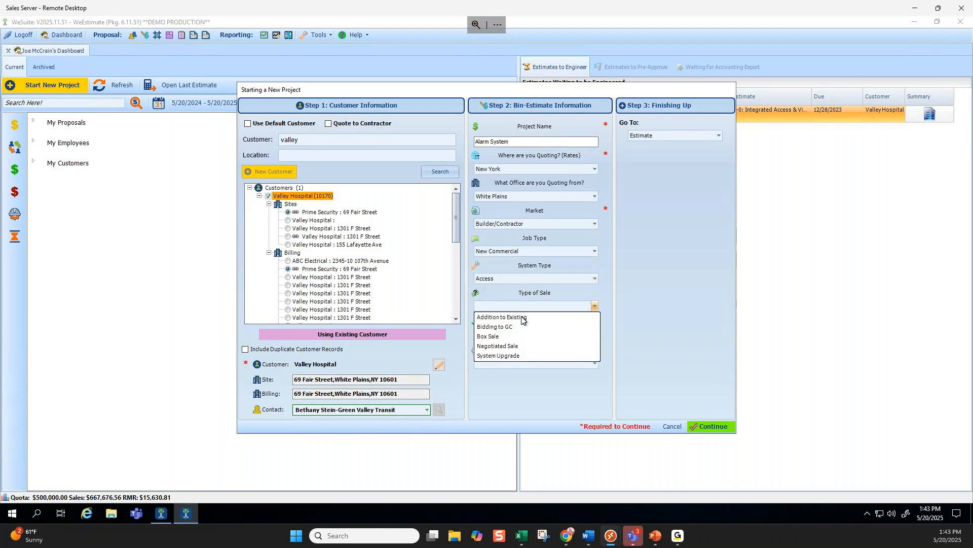
left_click(509, 345)
left_click(729, 428)
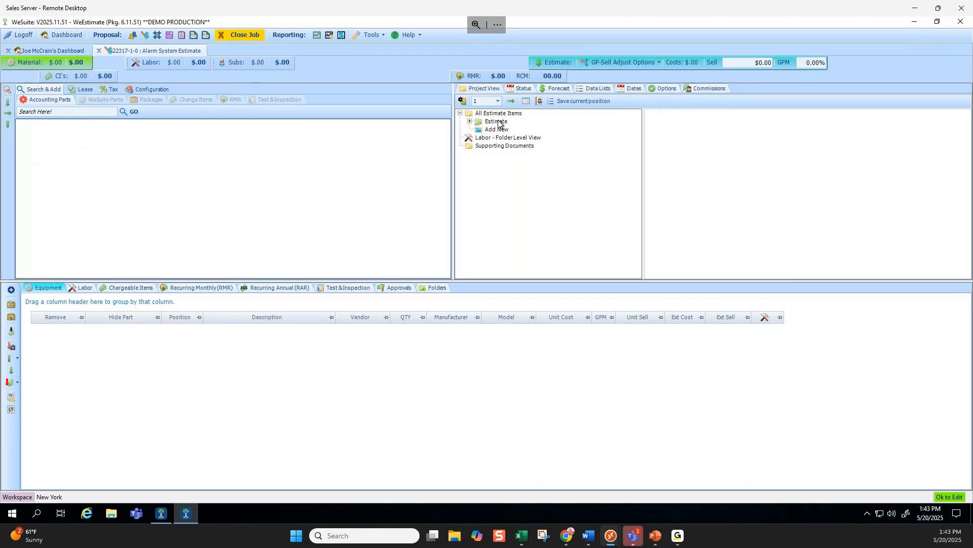
Search the accounting parts for "camera" and add six AV-C540TDN cameras to the Estimate folder
double_click(499, 121)
left_click(80, 113)
type("camera")
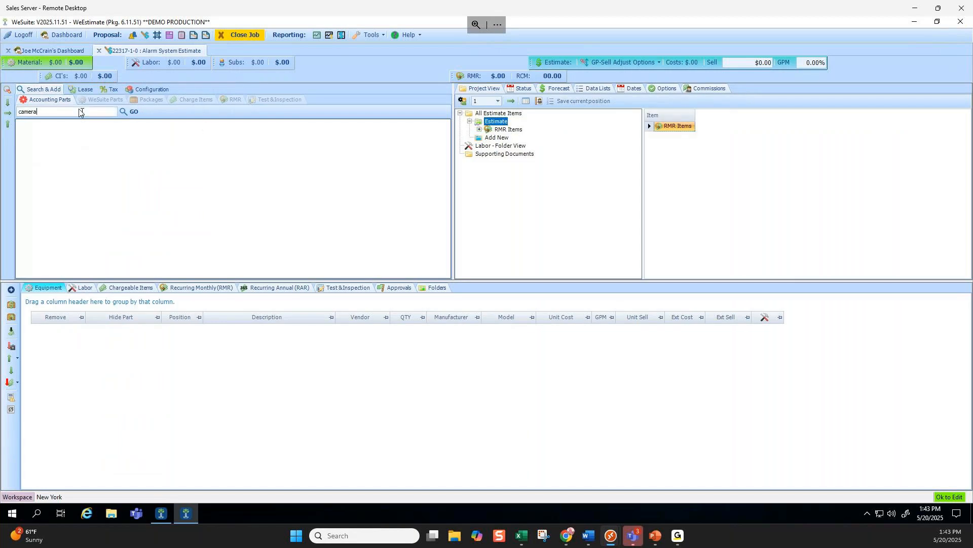
key("Return")
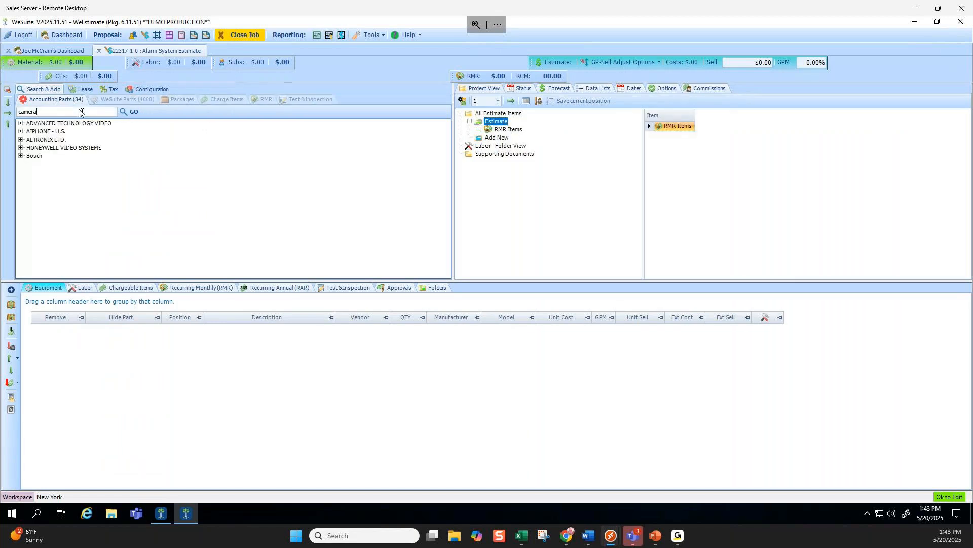
left_click(21, 123)
left_click_drag(68, 132, 500, 130)
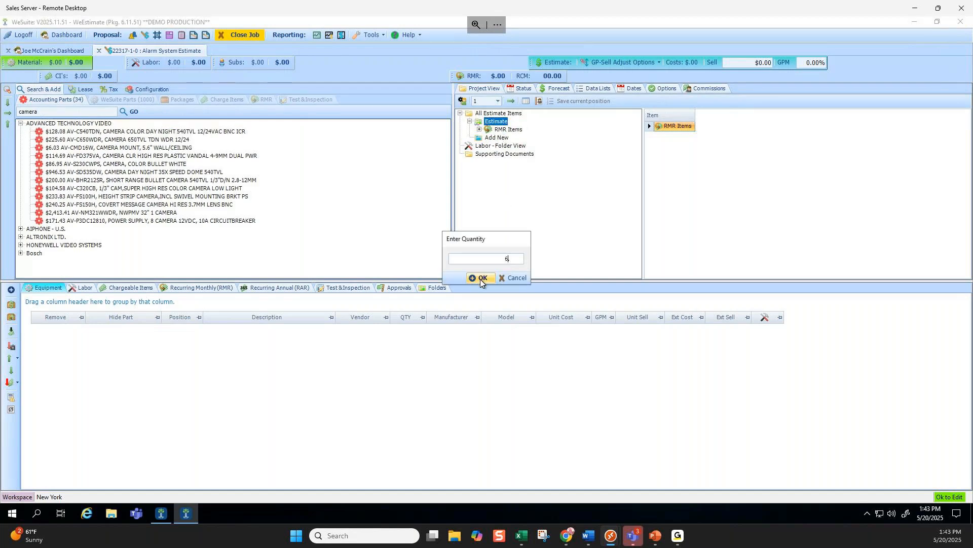
left_click(480, 278)
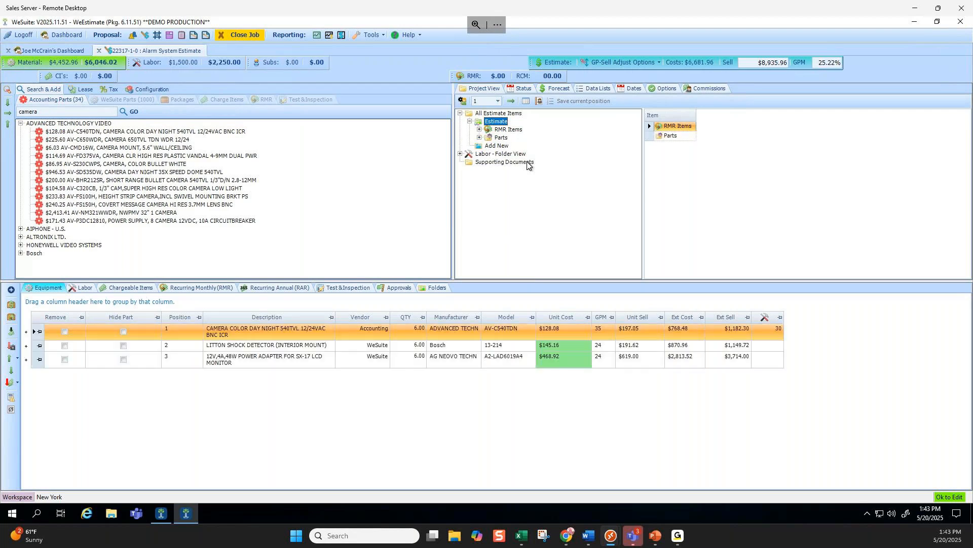
Rename the Estimate folder as Alarm System
left_click(498, 146)
right_click(496, 122)
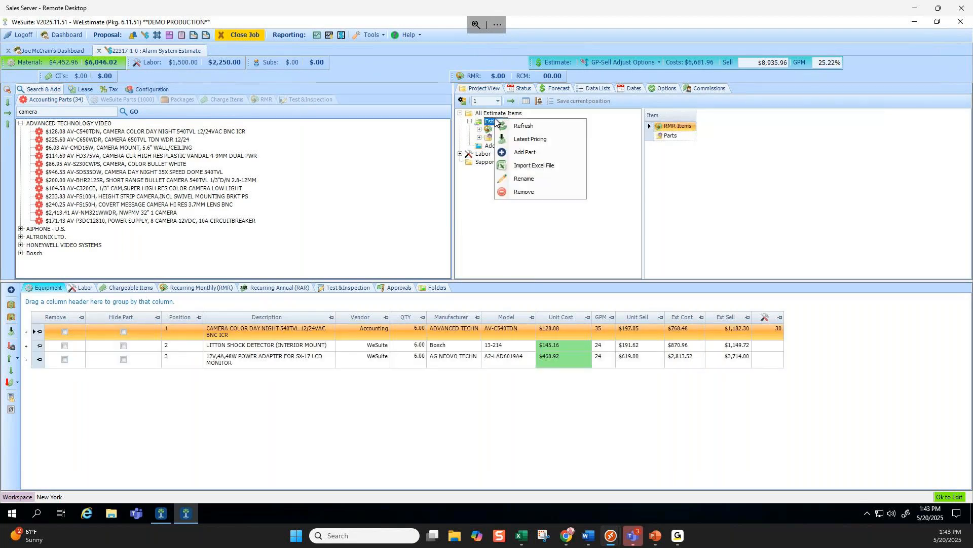
left_click(522, 166)
type("Alarm Systenm")
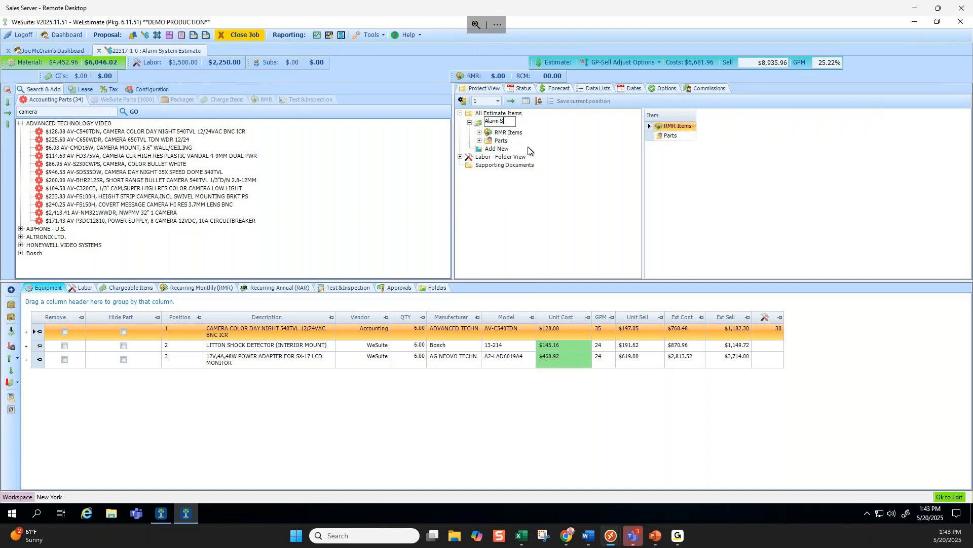
key("BackSpace")
key("BackSpace")
type("m")
key("Return")
Create a new estimate folder named Optional Video System and add two AV-C650WDR cameras to it
left_click(491, 146)
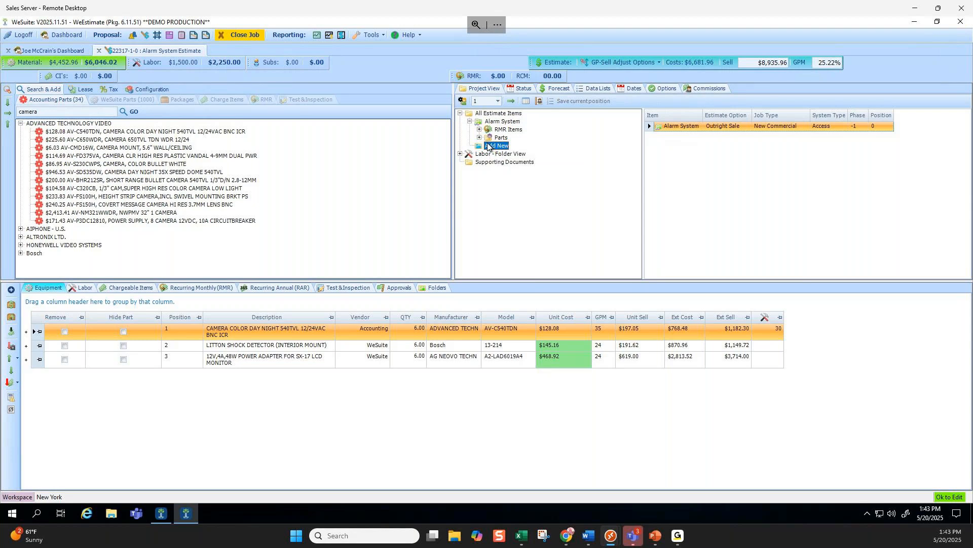
left_click(492, 147)
type("Optoion")
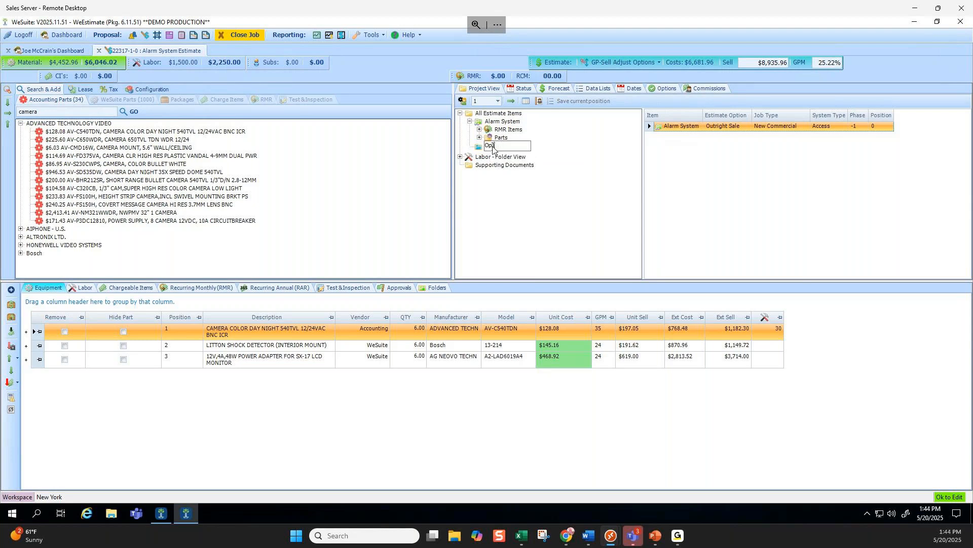
type("tional Video System")
key("Return")
left_click_drag(155, 140, 538, 148)
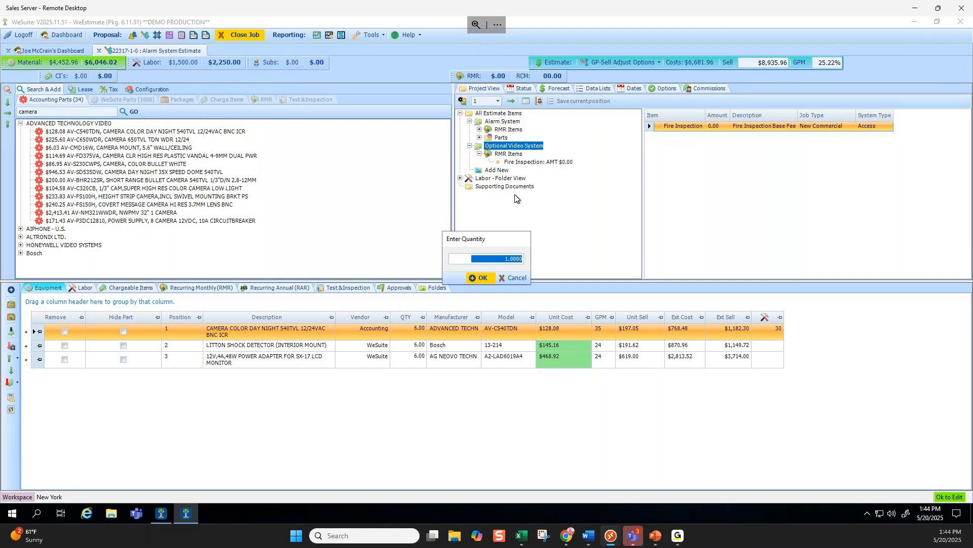
left_click(498, 276)
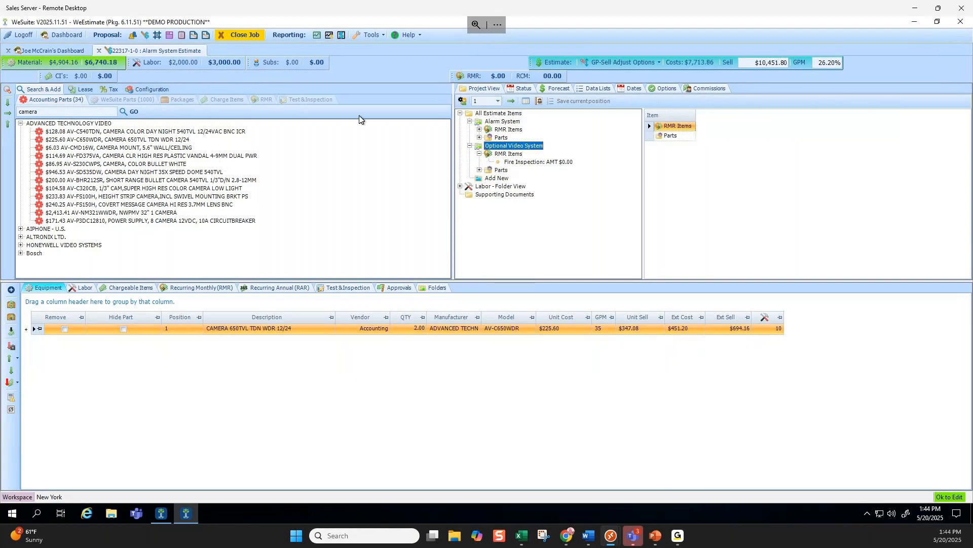
Include the 3 Year and 5 Year Lease options and apply the 5 Year Lease to the estimate
left_click(81, 89)
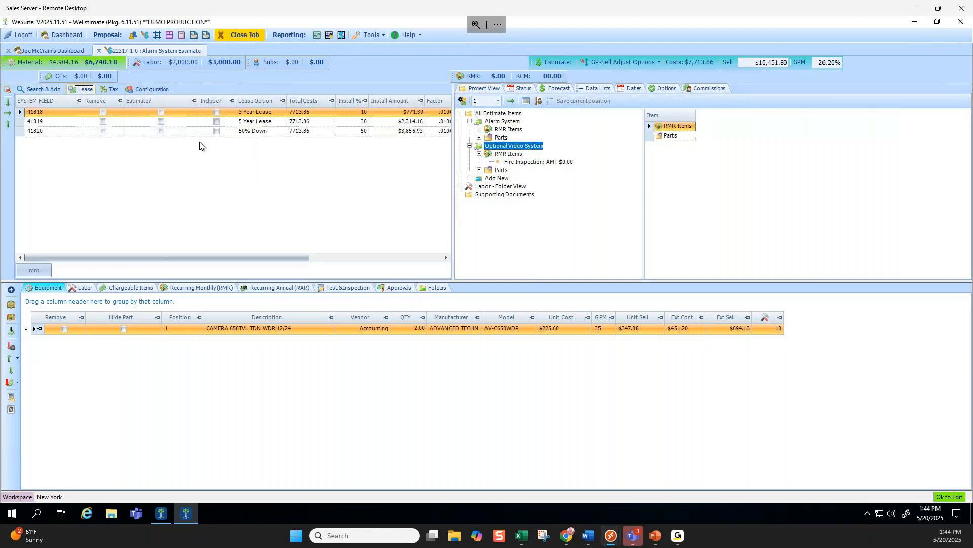
left_click(216, 112)
left_click(161, 123)
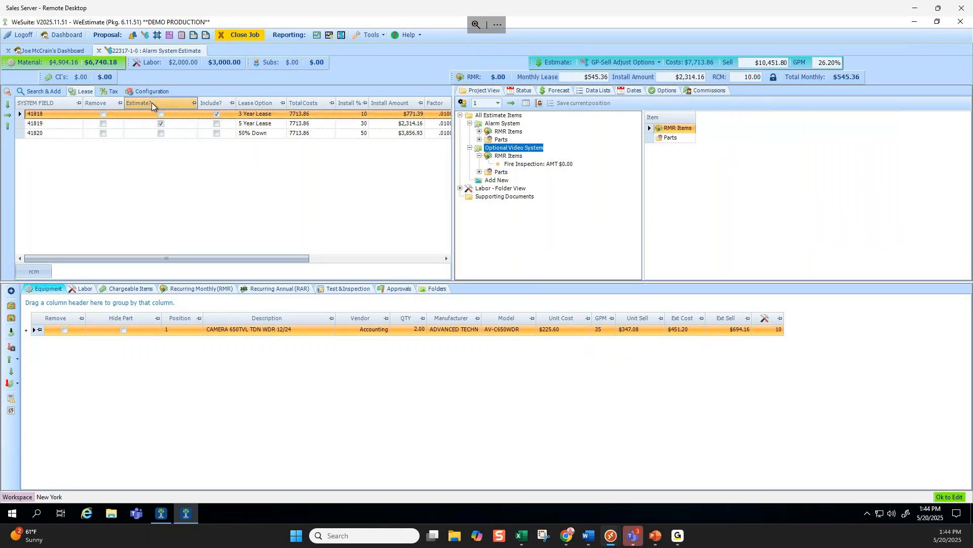
left_click(217, 124)
Set the Optional Video System folder's estimate option to Print on Document
left_click(171, 38)
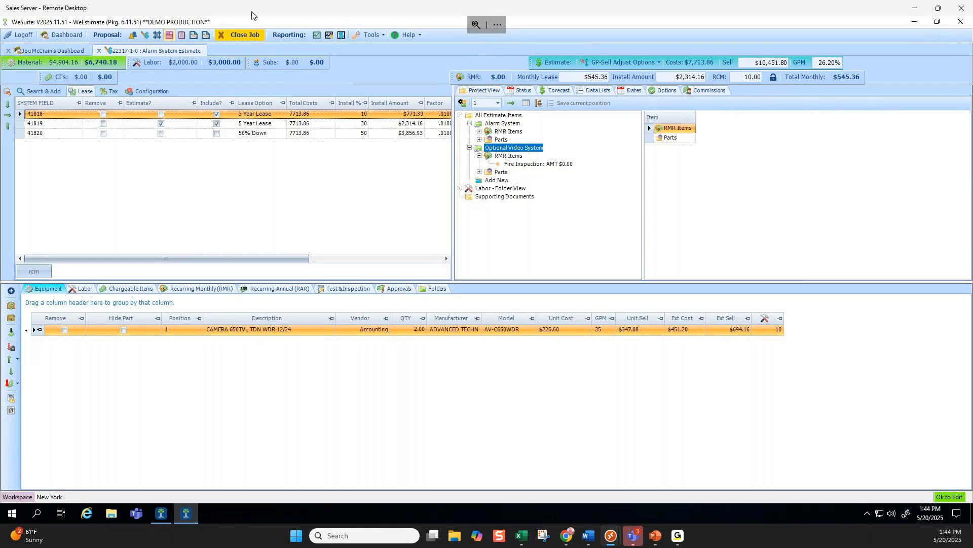
left_click(152, 53)
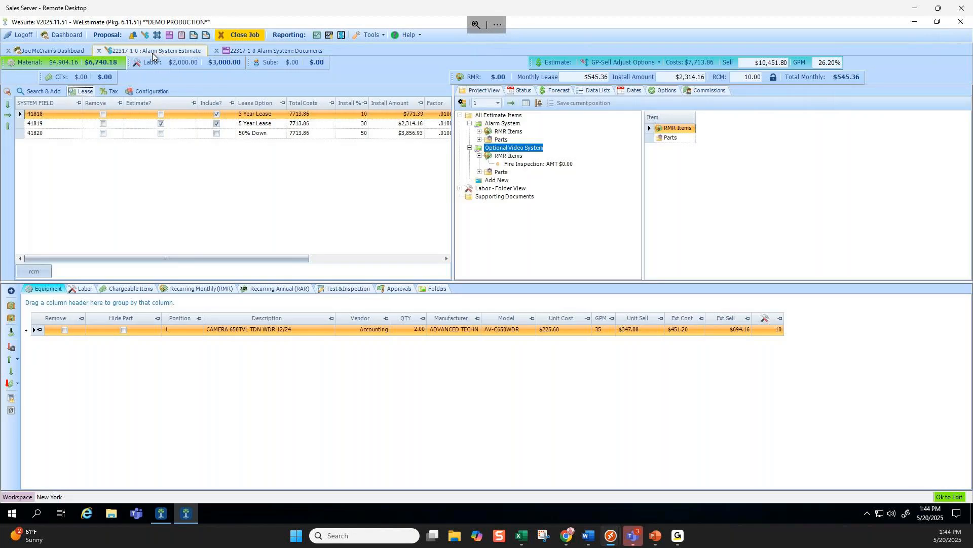
left_click(507, 115)
left_click(769, 138)
left_click(729, 158)
Load the Alarm System quote package in the project documents and apply the Default Display New Customer template
left_click(312, 49)
left_click(654, 86)
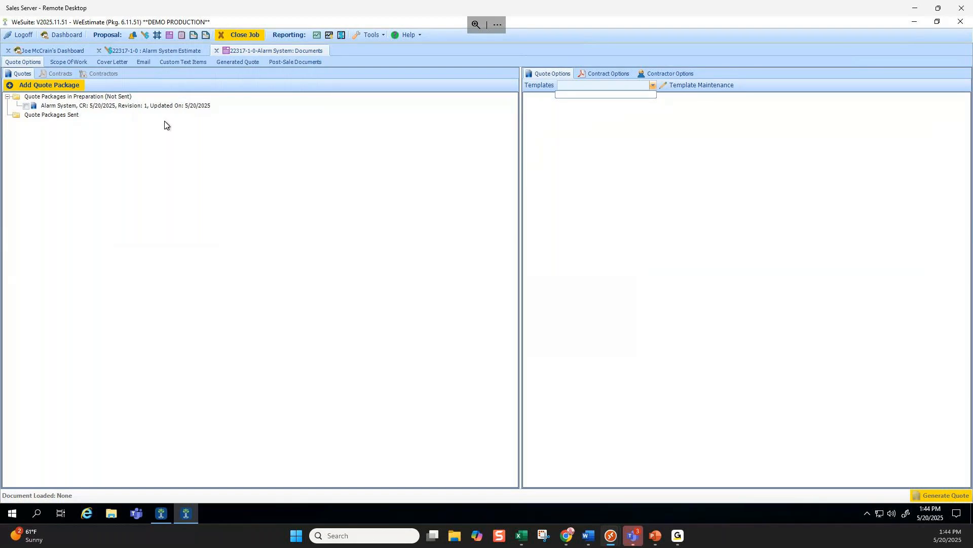
left_click(25, 105)
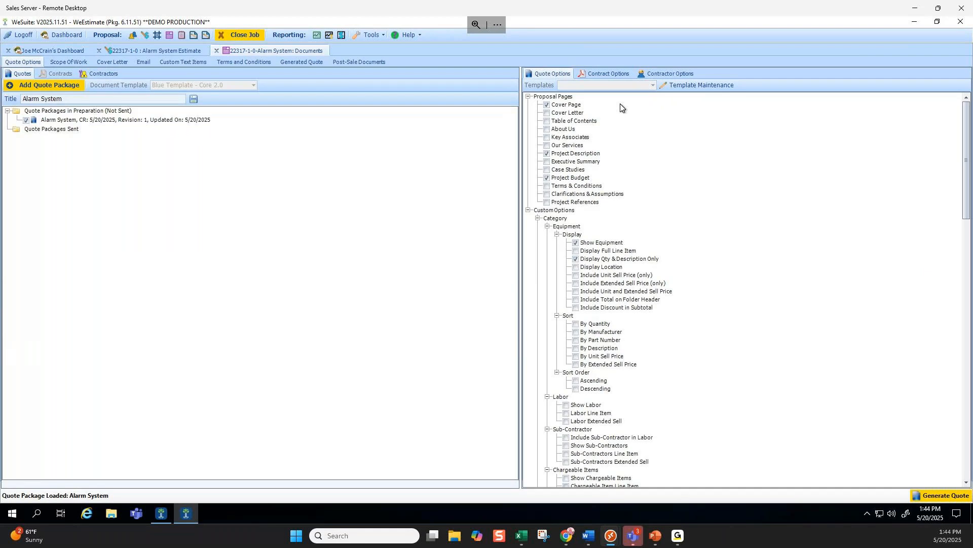
left_click(652, 85)
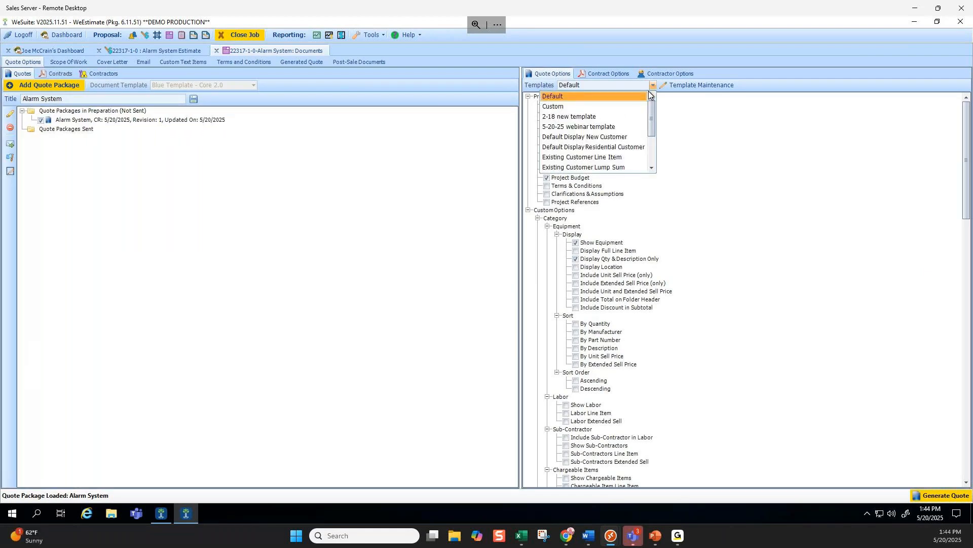
left_click(617, 139)
Enable Show Lease Options in the quote's financial summary and generate the quote
scroll(654, 237, "down", 9)
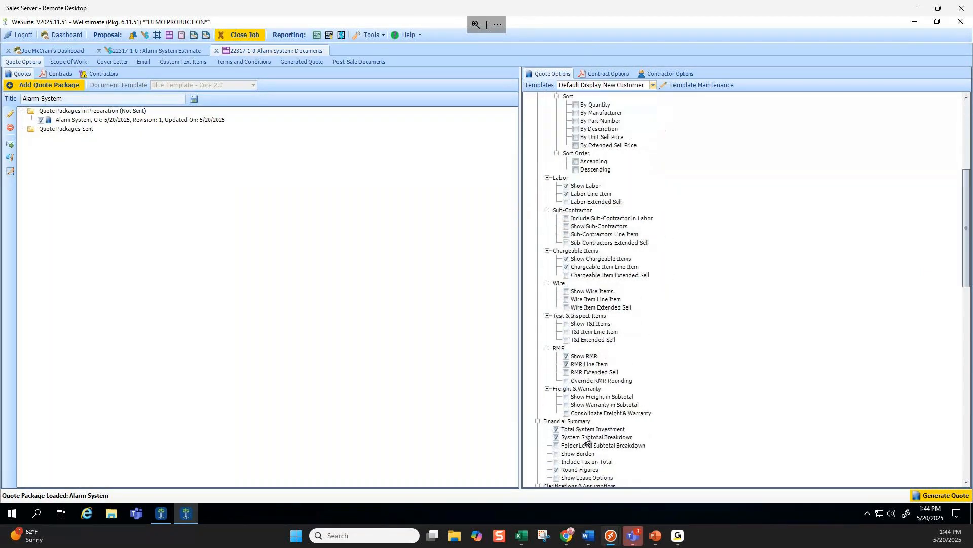
scroll(585, 435, "down", 2)
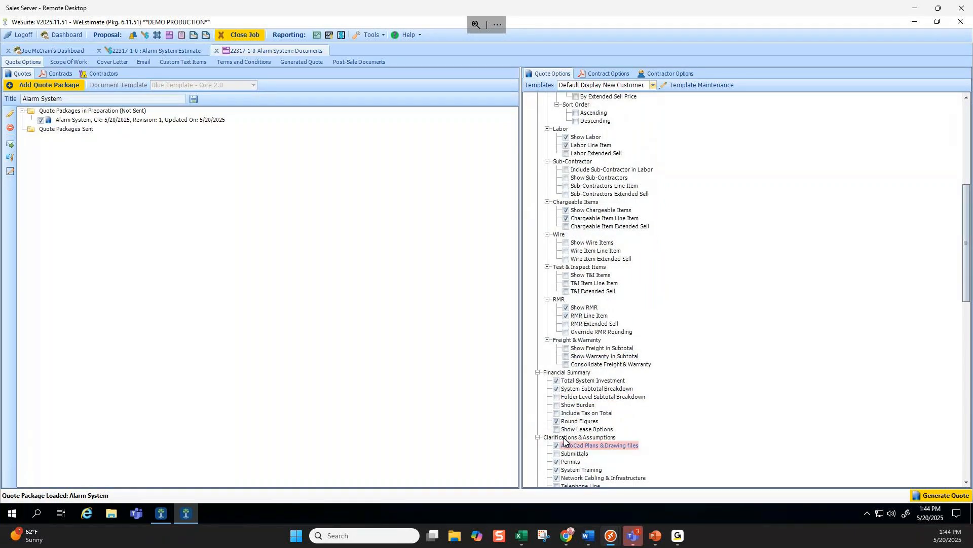
left_click(564, 442)
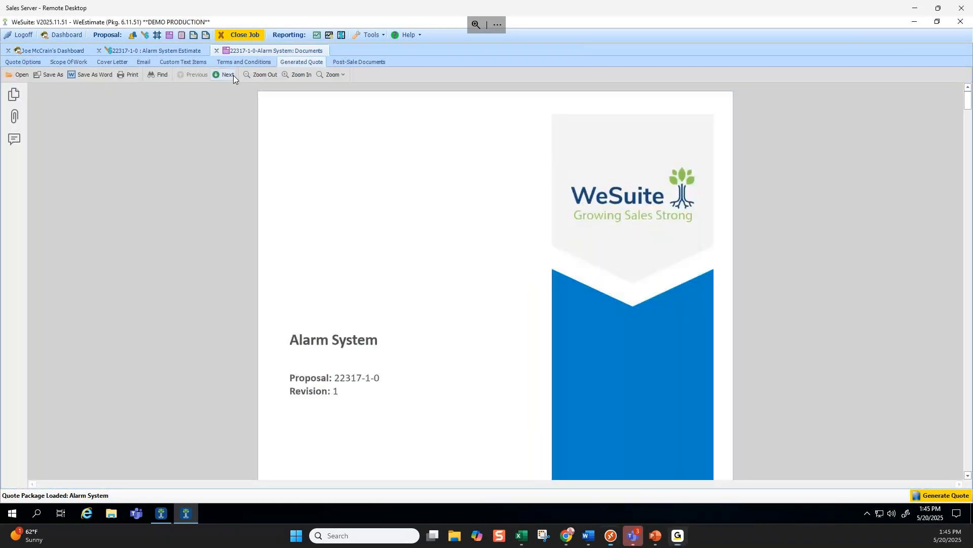
Page through the generated quote to the Investment section and examine the financial summary and Available Options
left_click(229, 76)
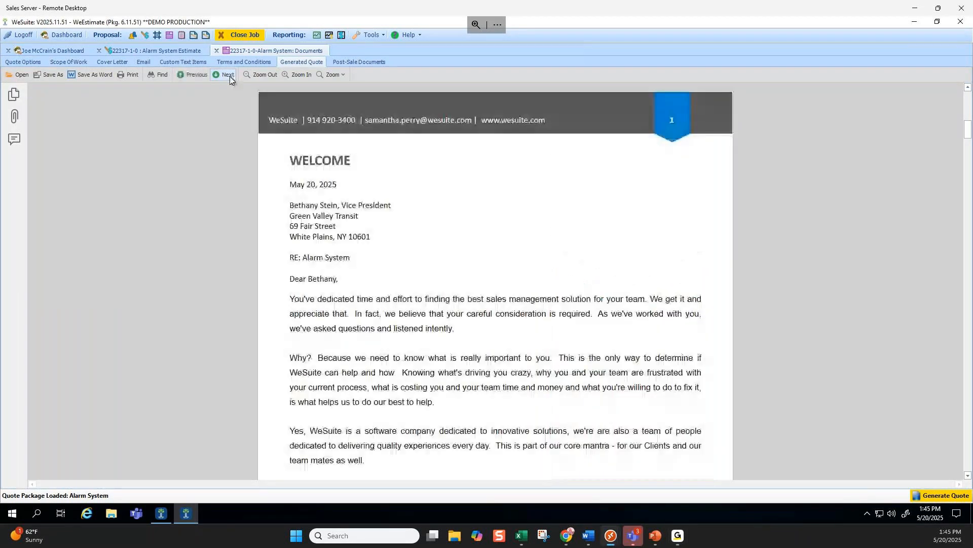
left_click(230, 76)
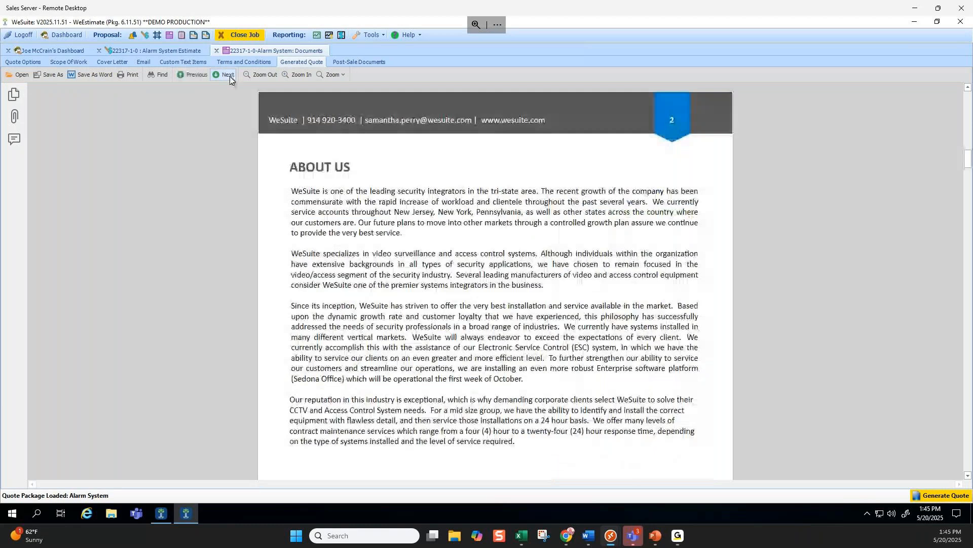
left_click(230, 76)
left_click(229, 76)
left_click(229, 76)
left_click(229, 77)
left_click(230, 76)
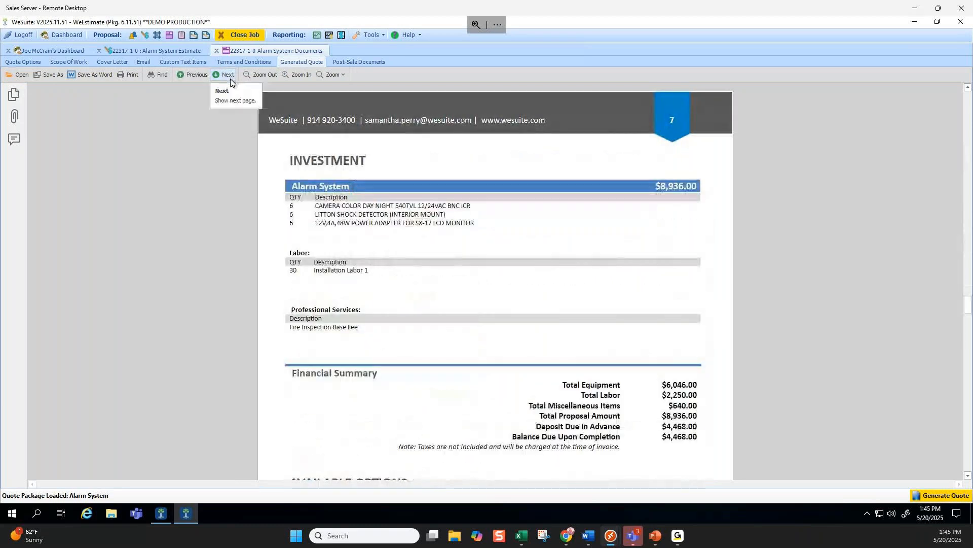
scroll(584, 279, "down", 3)
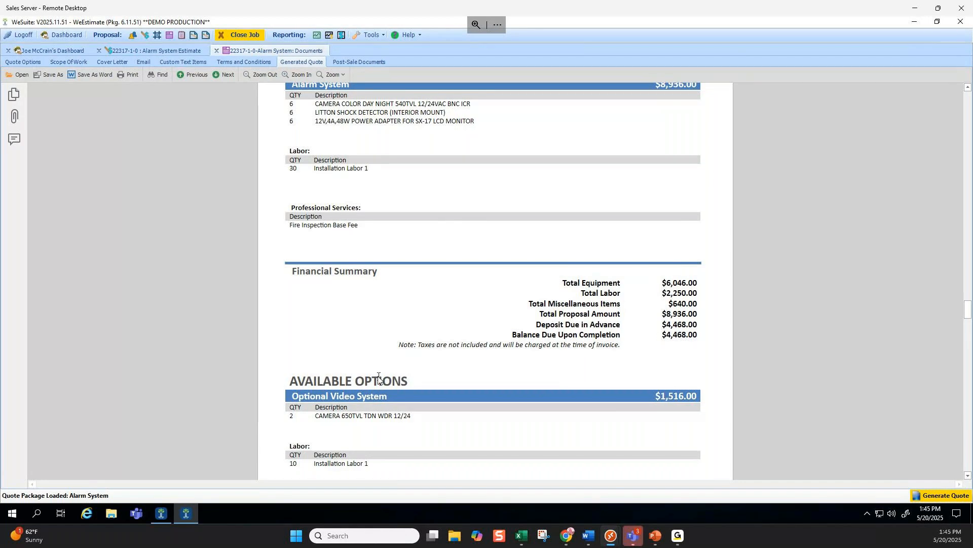
scroll(384, 373, "down", 2)
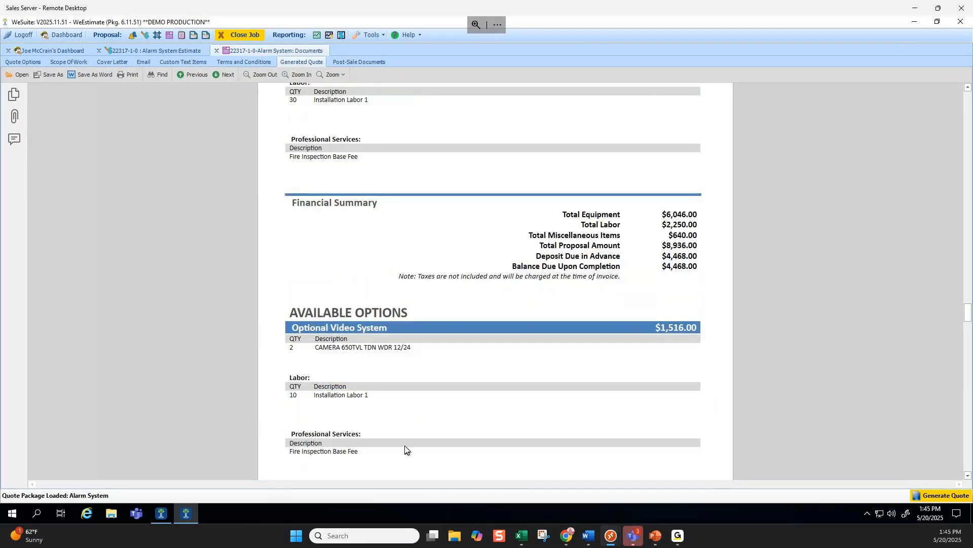
left_click_drag(337, 346, 351, 443)
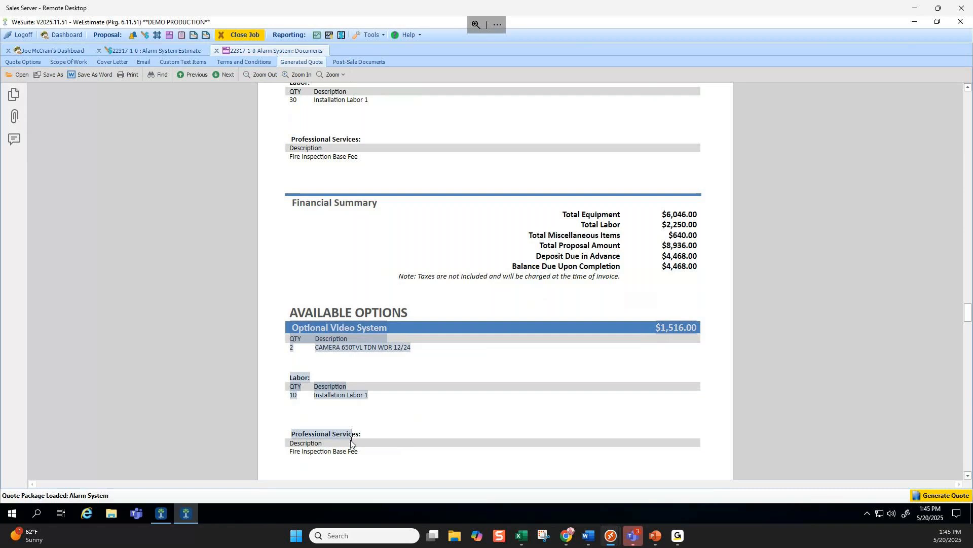
left_click(406, 274)
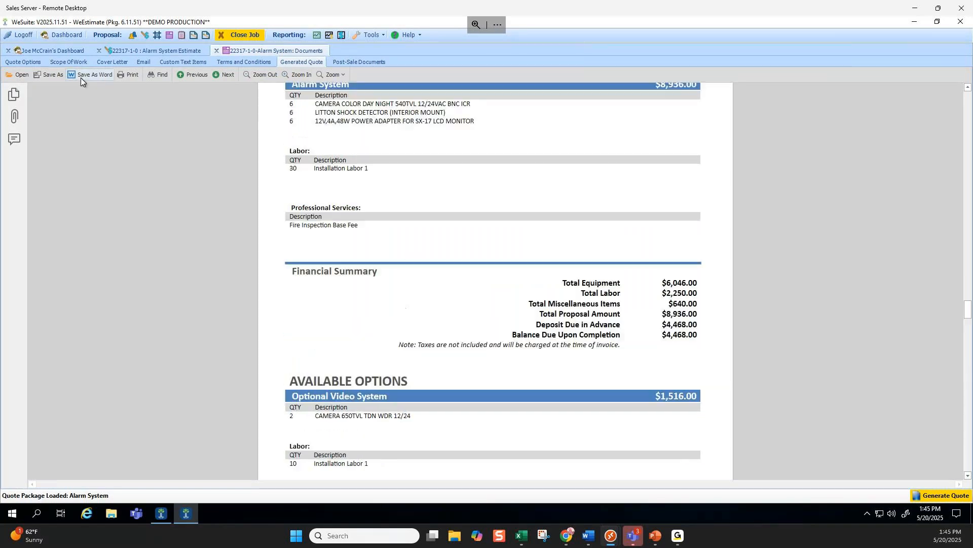
Compare the selected quote options with the Investment and Available Options sections of the generated quote
left_click(33, 62)
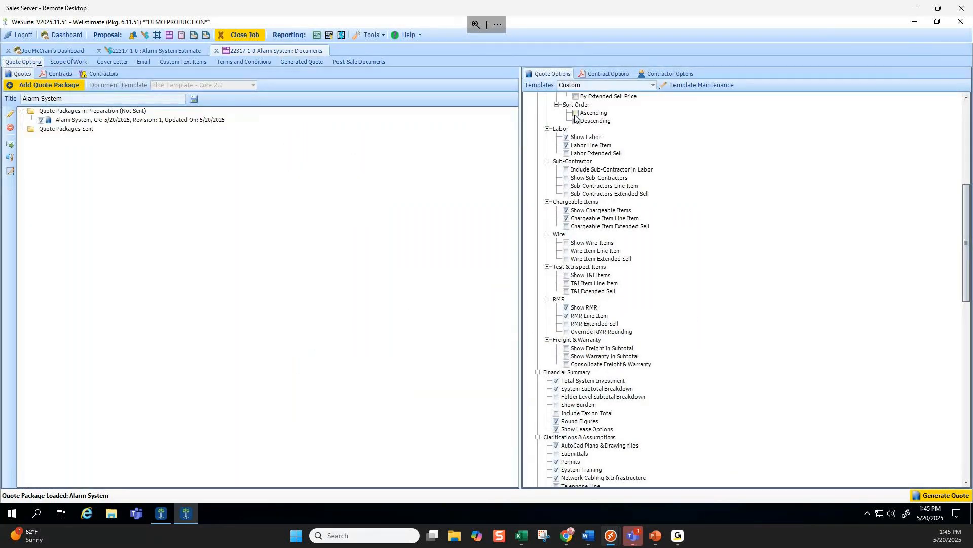
left_click(298, 62)
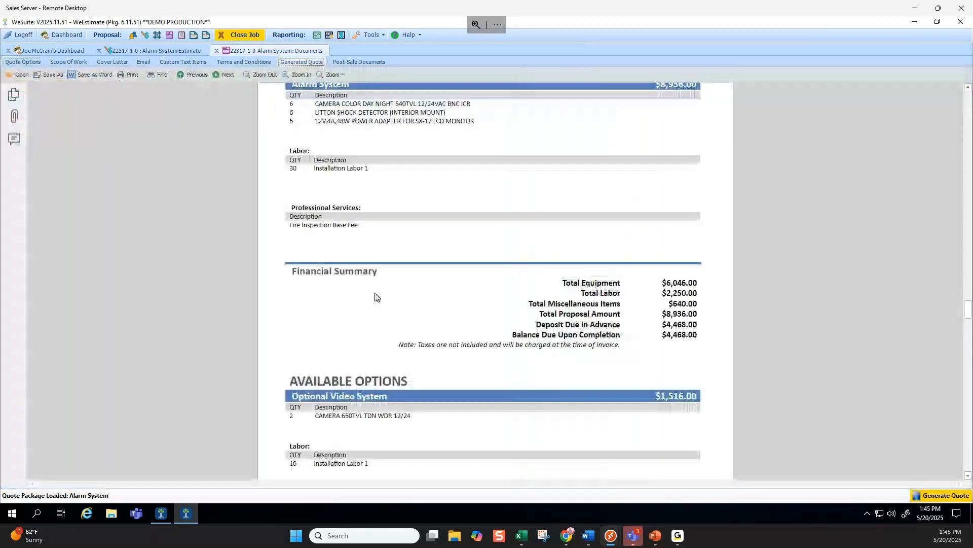
scroll(375, 296, "up", 1)
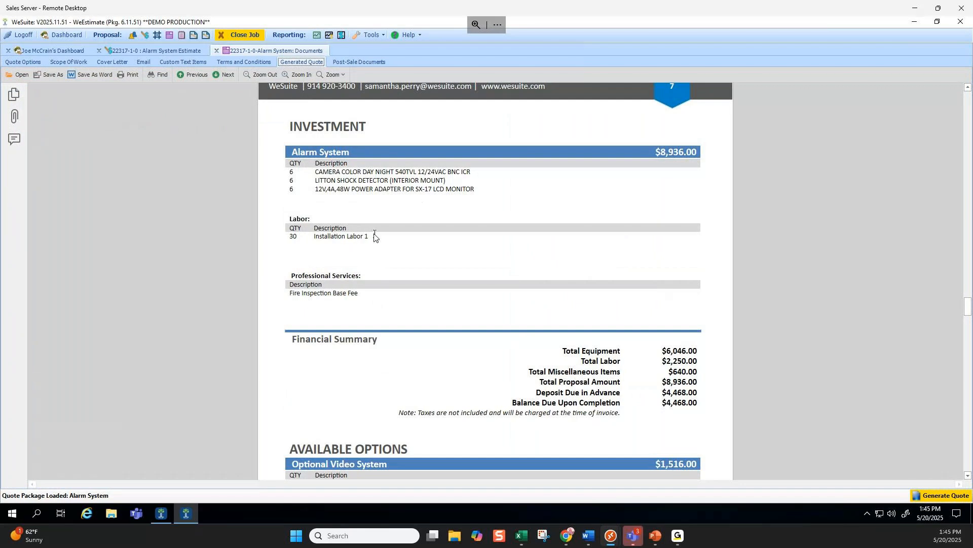
scroll(374, 236, "down", 2)
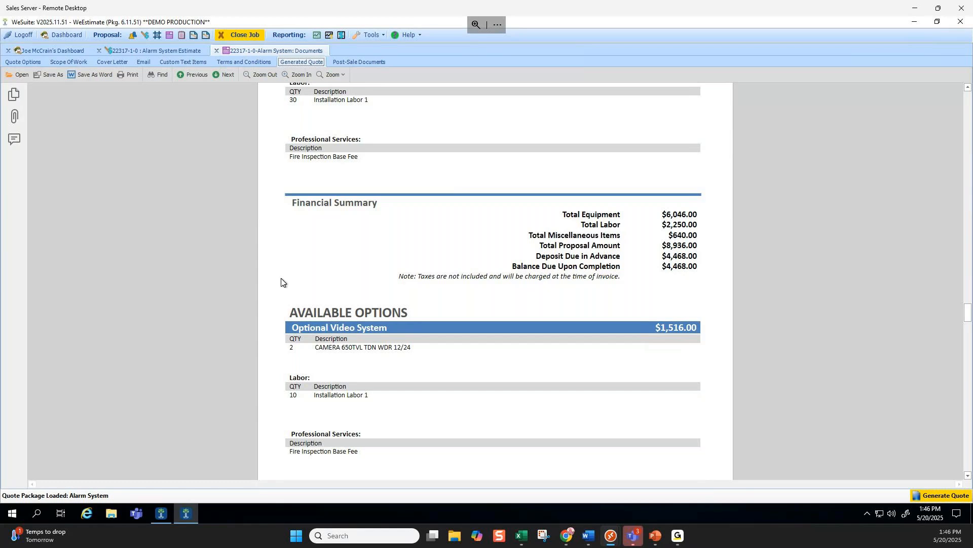
left_click(34, 62)
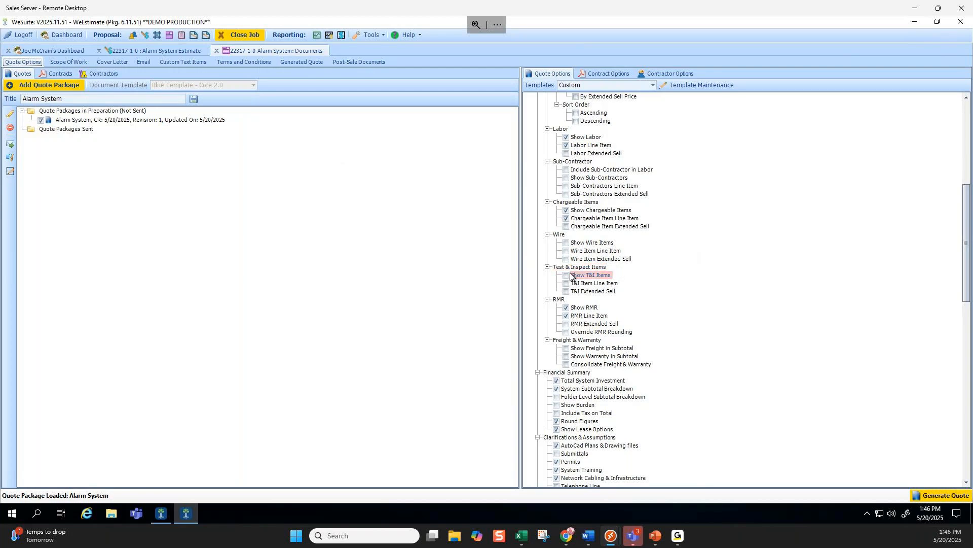
left_click(304, 62)
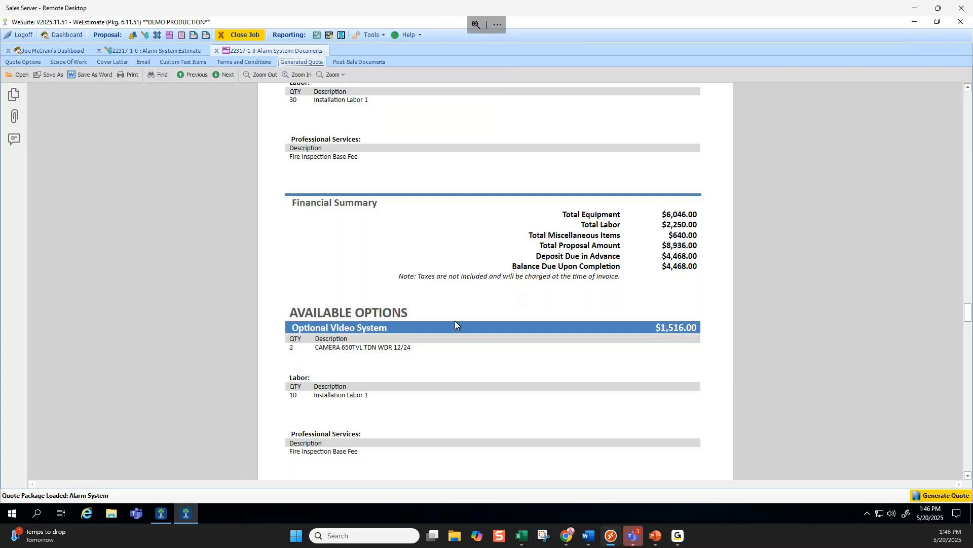
scroll(343, 329, "down", 2)
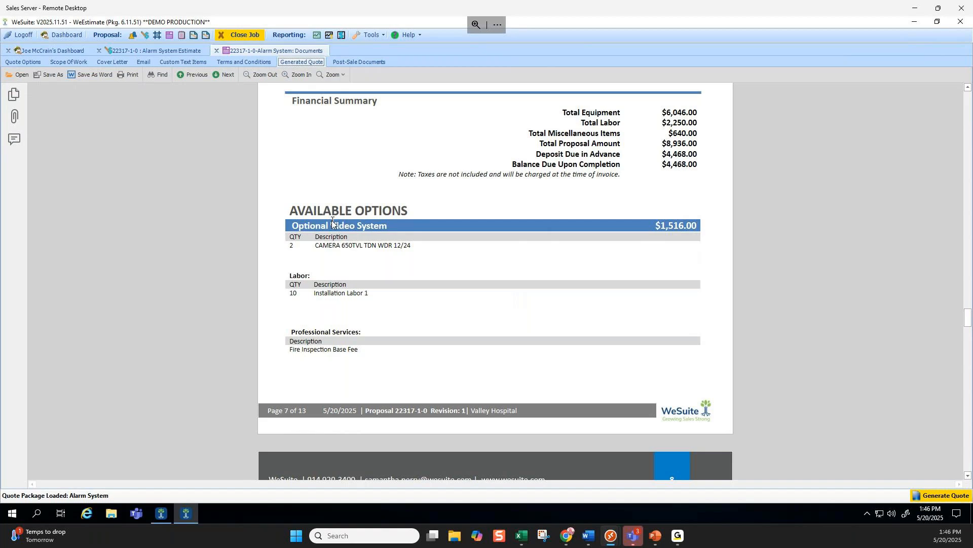
In the Alarm System estimate, try the Outright Sale and Exclude From Sale estimate options on the Optional Video System folder
left_click(178, 52)
left_click(768, 140)
left_click(772, 138)
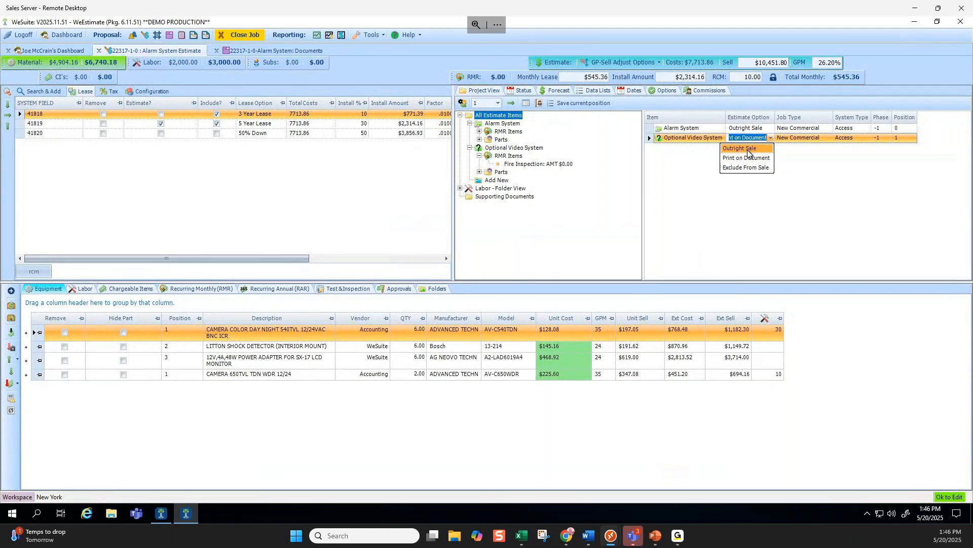
left_click(749, 149)
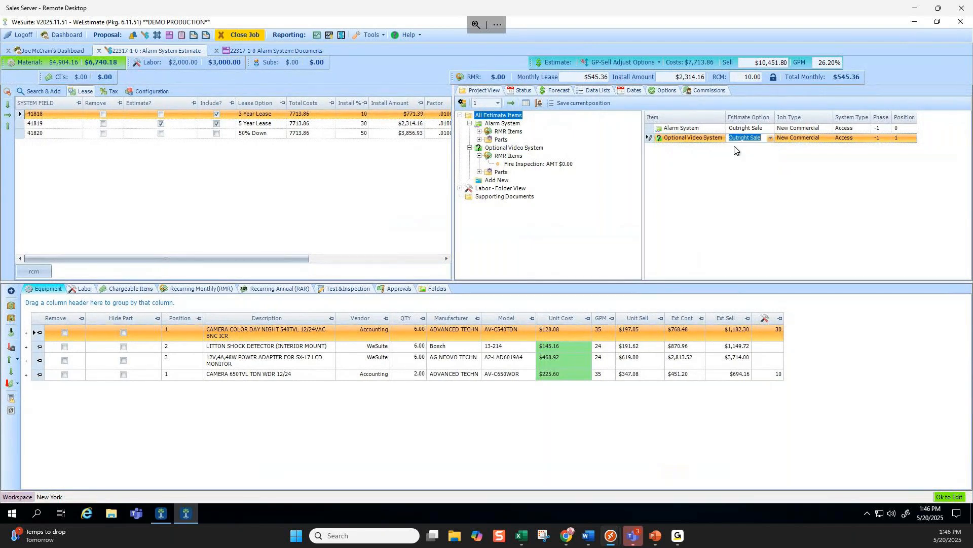
left_click(771, 138)
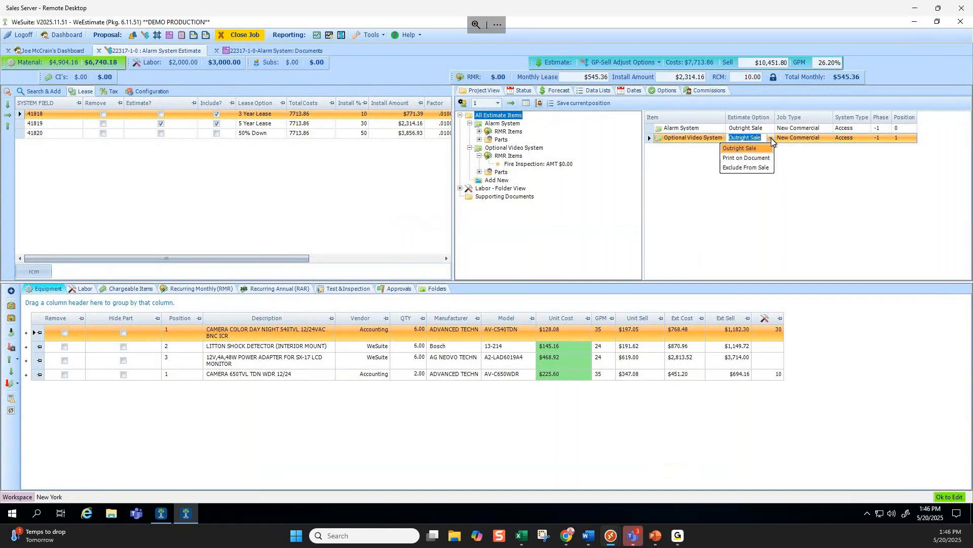
left_click(752, 168)
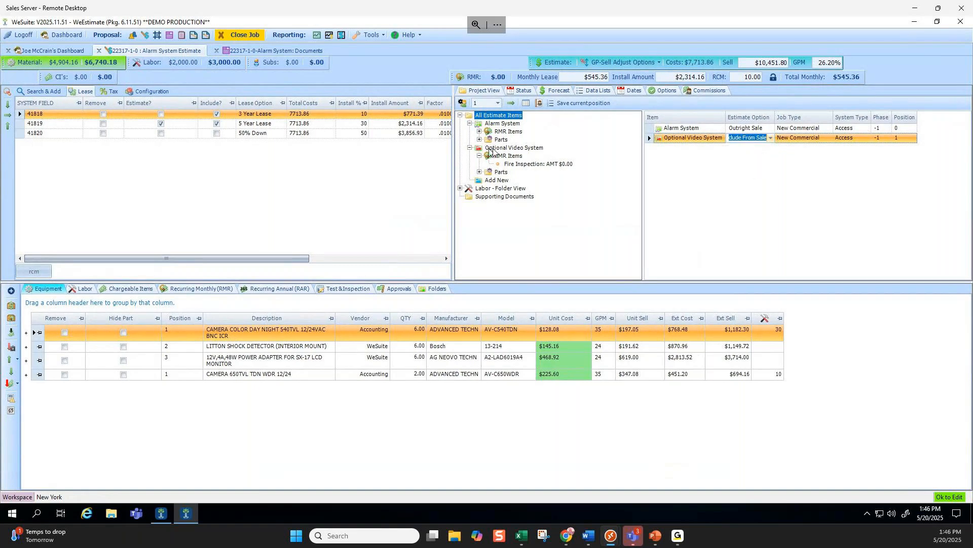
Look at the actions available for the Optional Video System folder in the project view
left_click(491, 148)
right_click(491, 148)
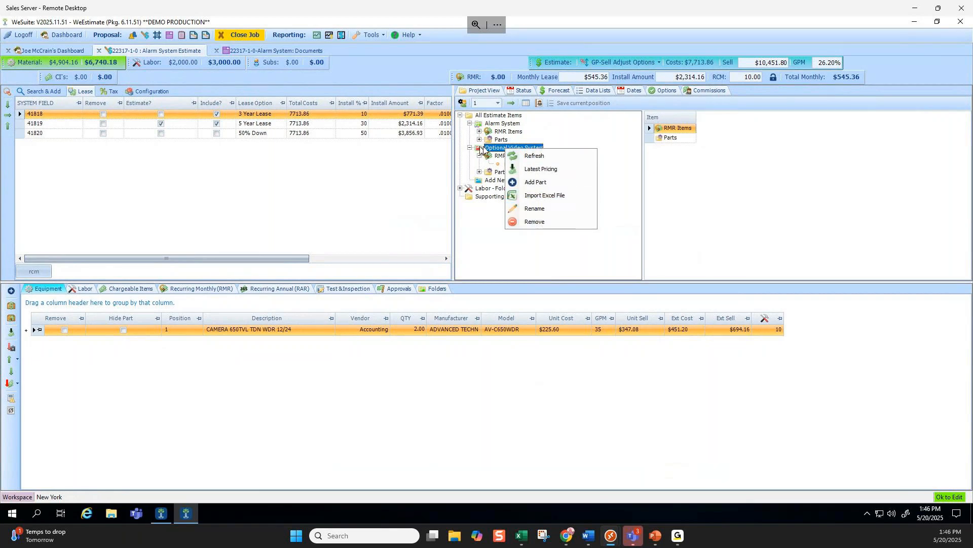
left_click(594, 141)
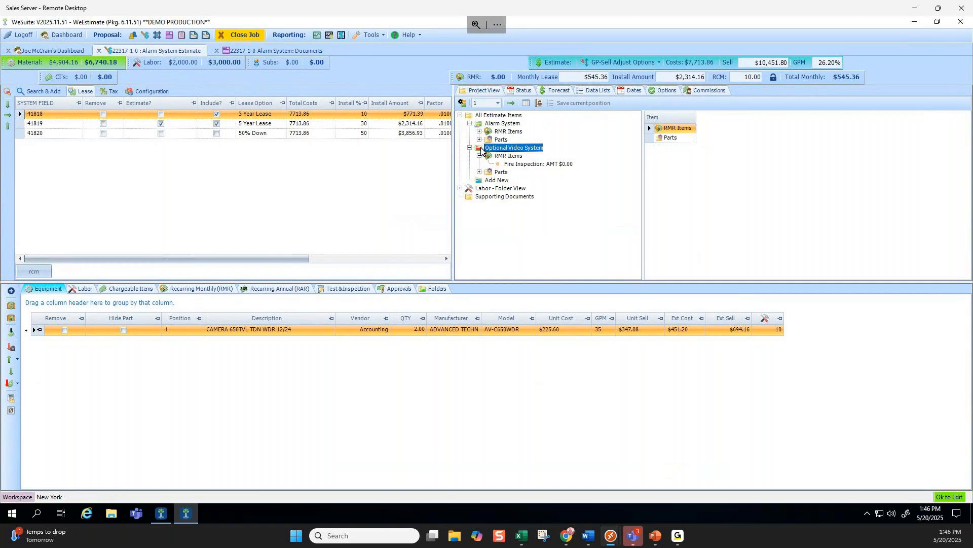
Set the Optional Video System folder's estimate option to Print on Document
left_click(511, 116)
left_click(784, 138)
left_click(750, 158)
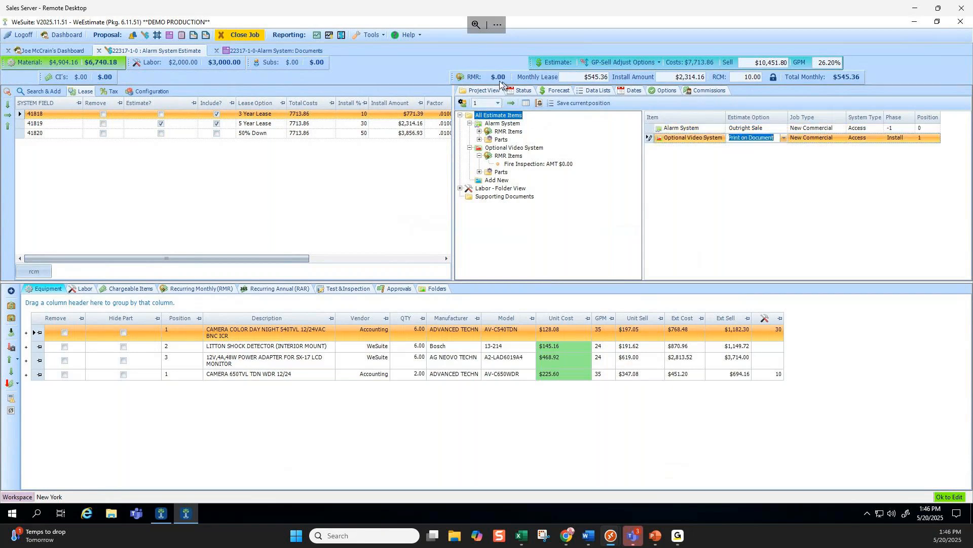
Examine the Available Finance Options in the generated quote, including the deposit and monthly amount of each lease
left_click(273, 50)
scroll(560, 236, "down", 3)
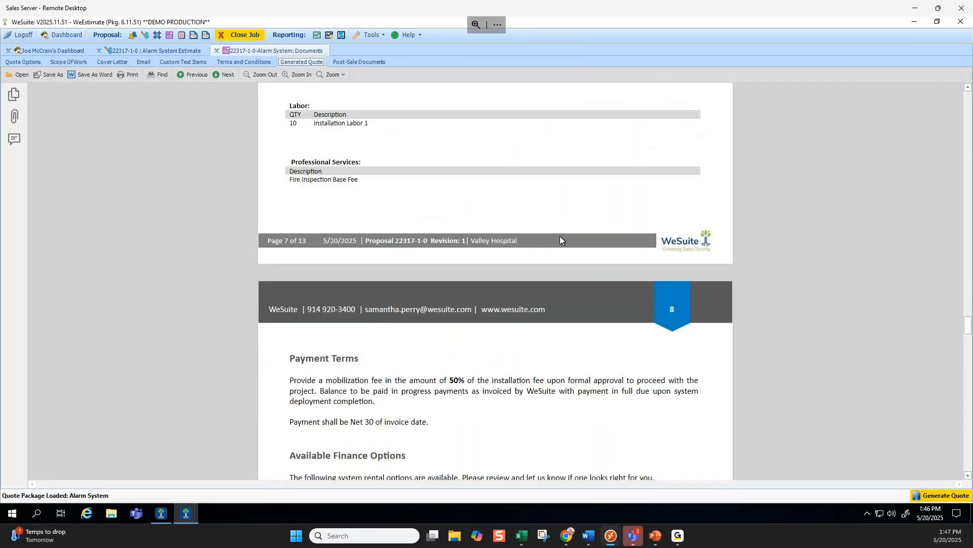
scroll(560, 236, "down", 3)
scroll(561, 239, "down", 2)
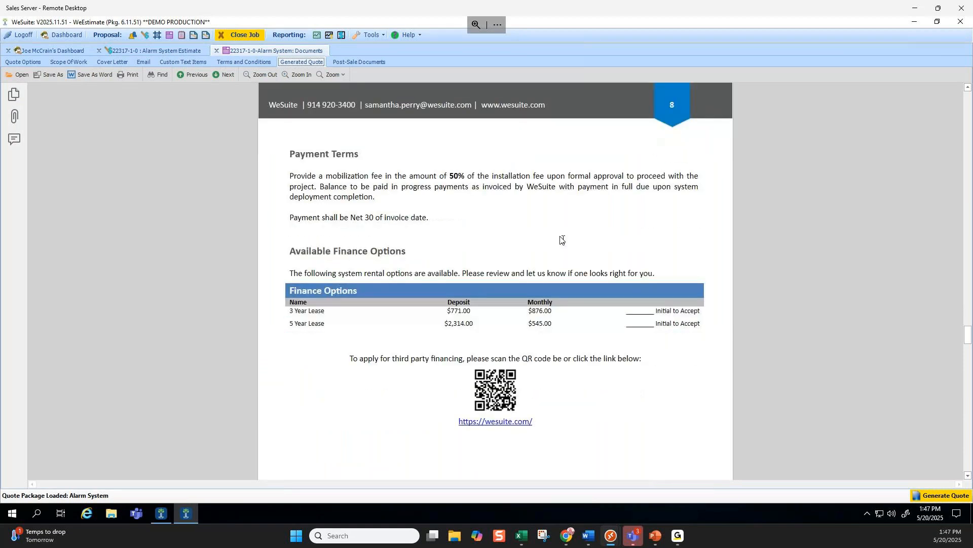
left_click_drag(303, 240, 586, 406)
left_click(586, 407)
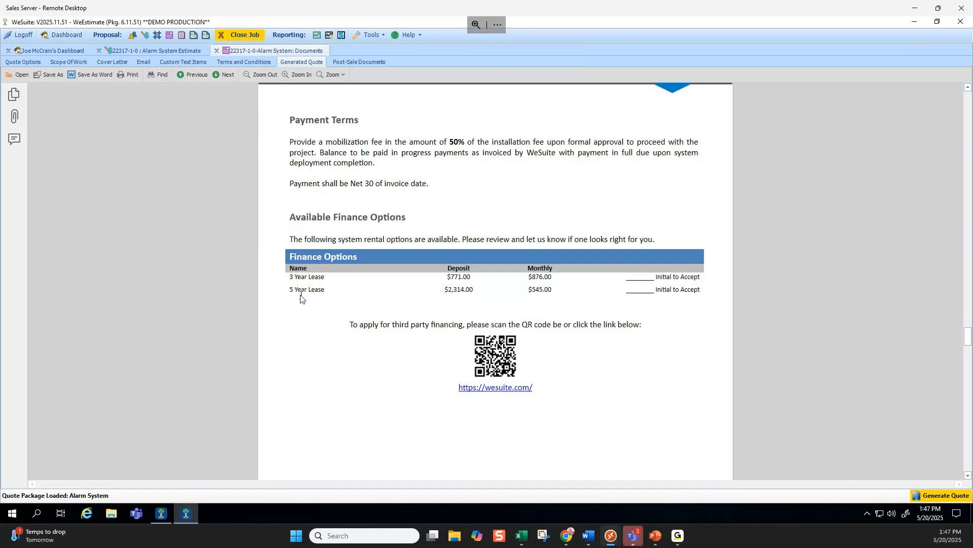
left_click_drag(444, 277, 556, 293)
left_click(567, 288)
Point out the third-party financing text, QR code and link below the quote's finance options
left_click_drag(360, 326, 641, 327)
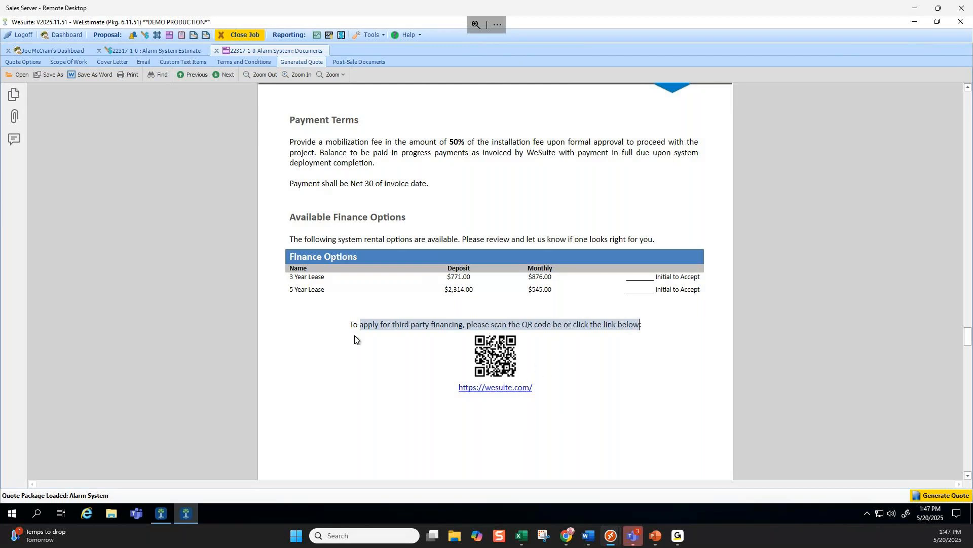
left_click(375, 351)
left_click_drag(361, 324, 543, 394)
left_click(568, 350)
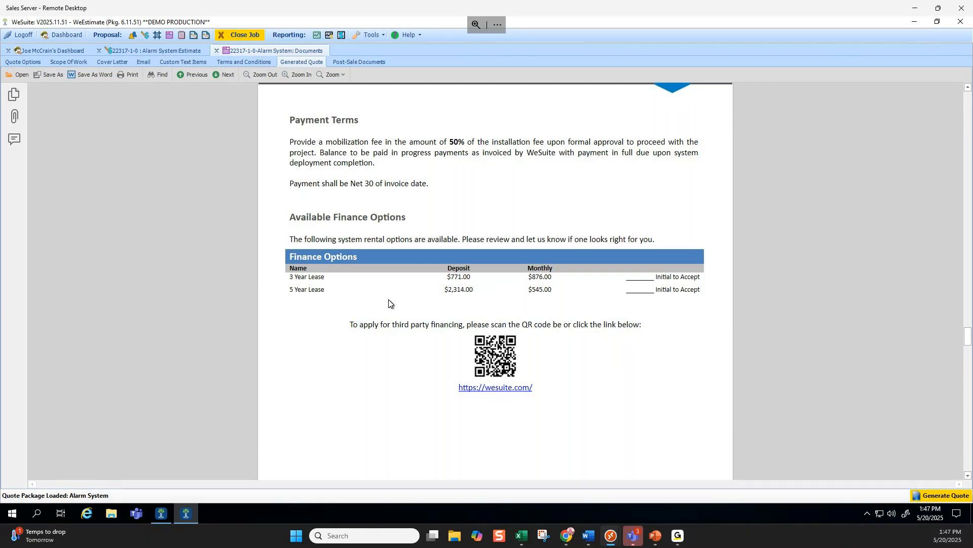
Review the term, billing frequency and RCM columns of the lease options in the Alarm System estimate
left_click(150, 48)
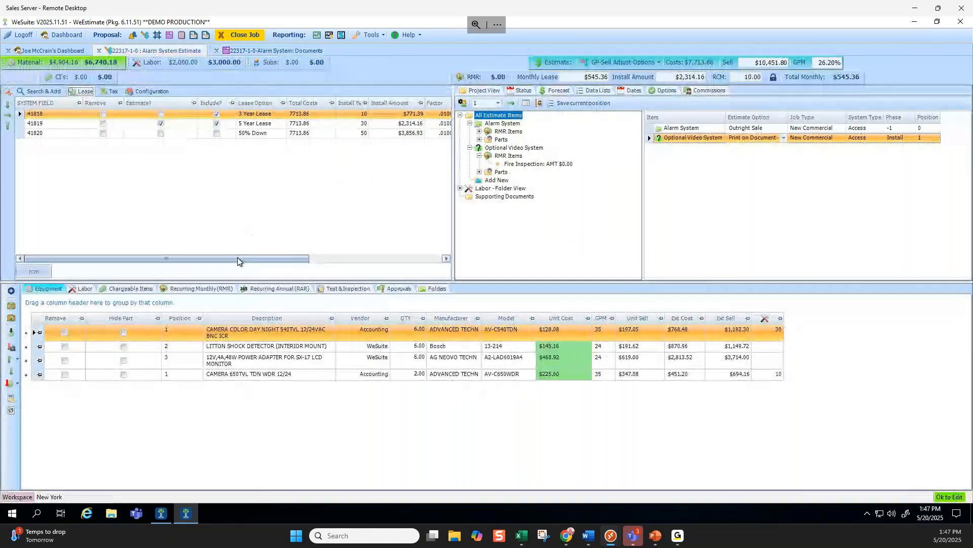
left_click_drag(237, 258, 350, 259)
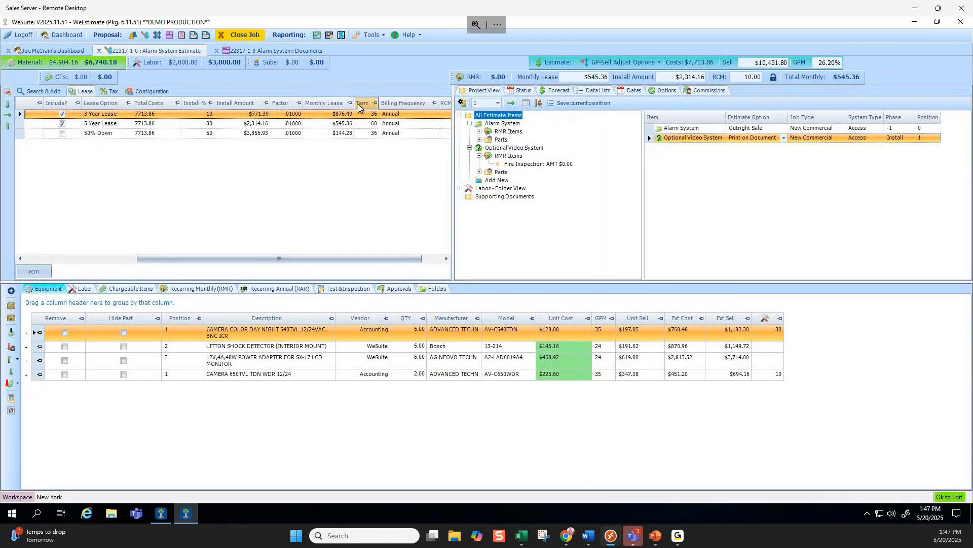
left_click(446, 258)
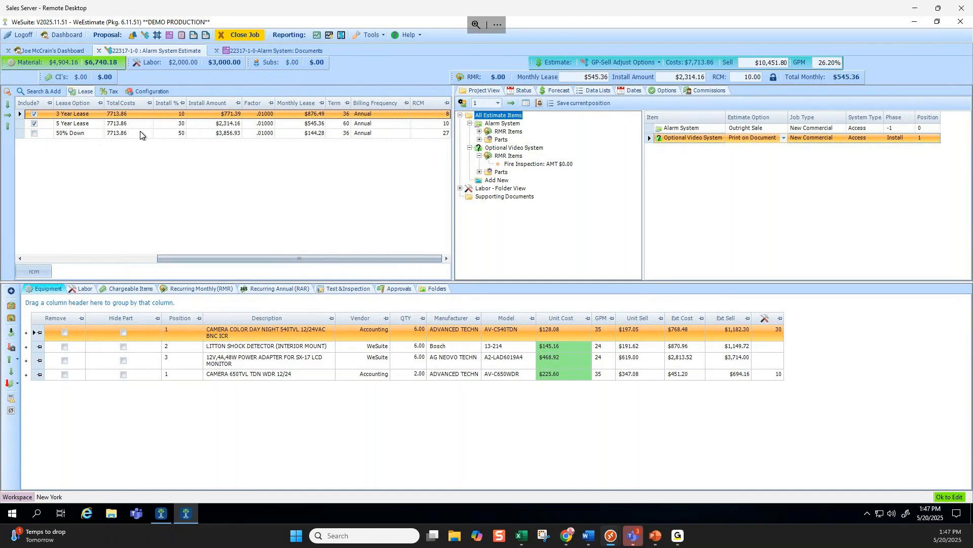
scroll(175, 258, "left", 5)
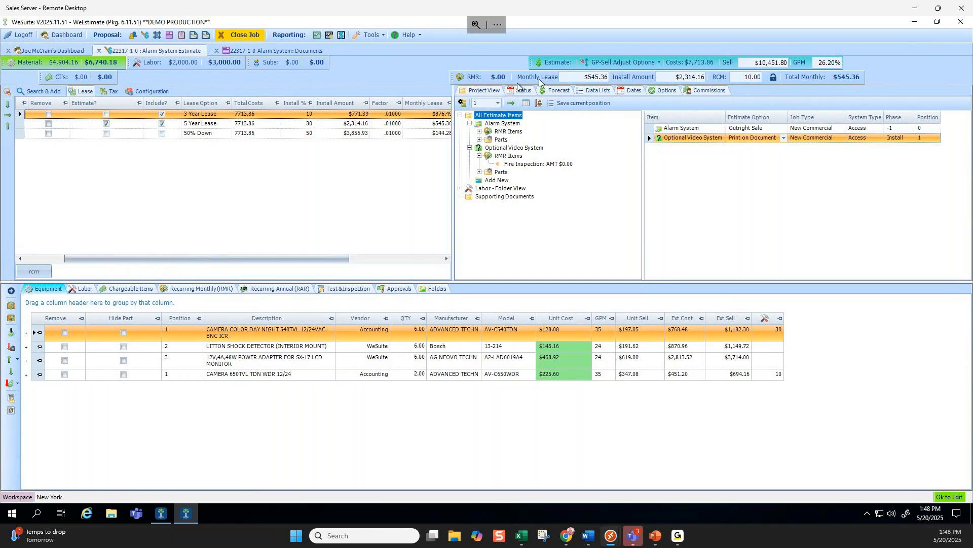
Apply the 3 Year Lease to the estimate in place of the 5 Year Lease
left_click(577, 77)
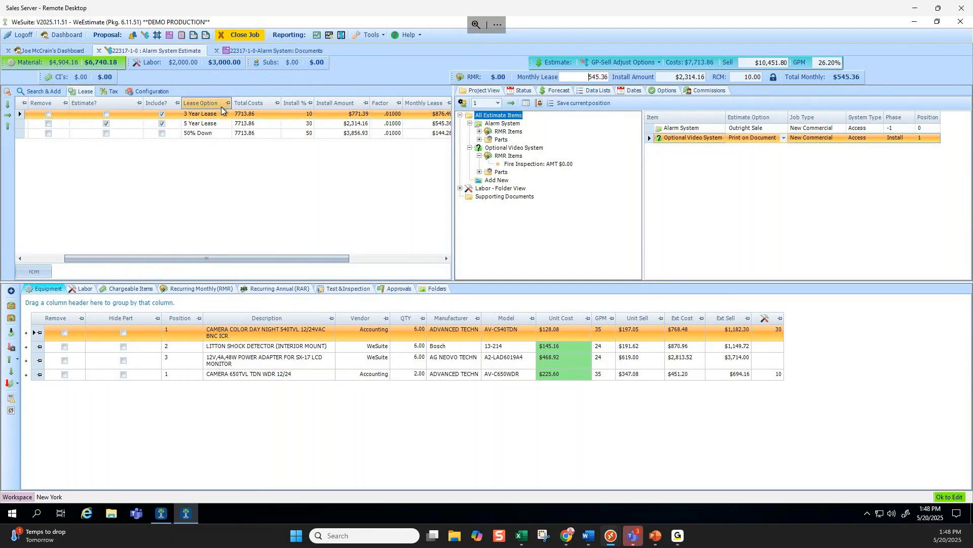
left_click(105, 126)
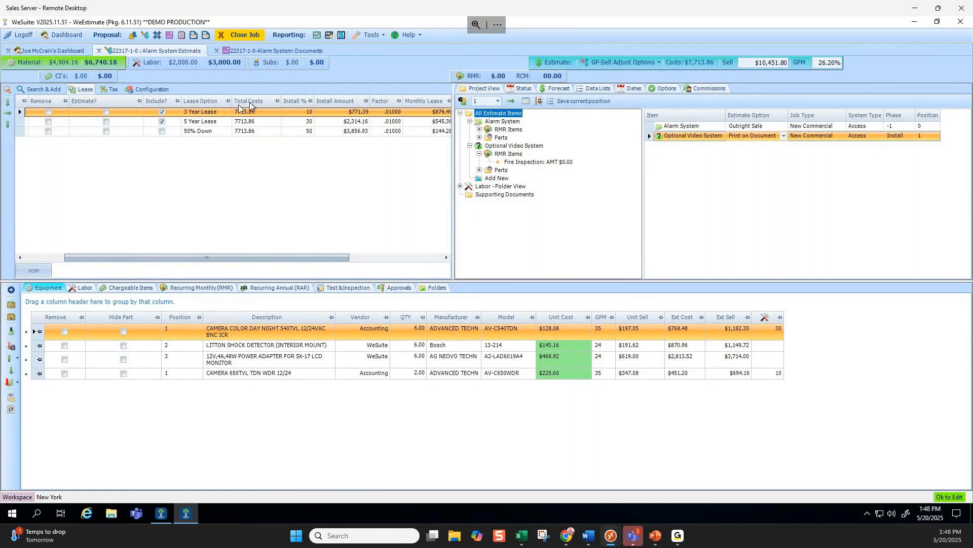
left_click(107, 112)
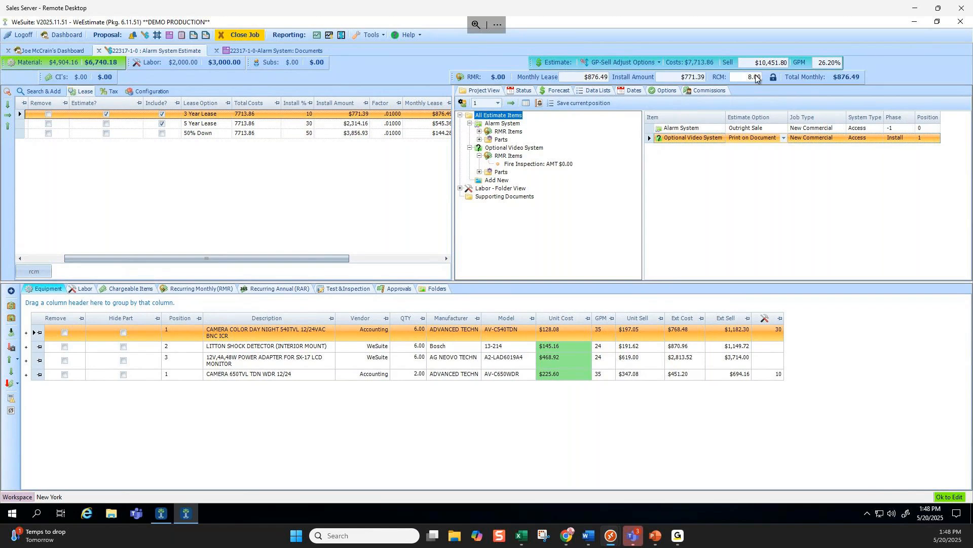
Lock the 3 Year Lease's RCM at 8 and set its monthly lease amount to $500
left_click(760, 77)
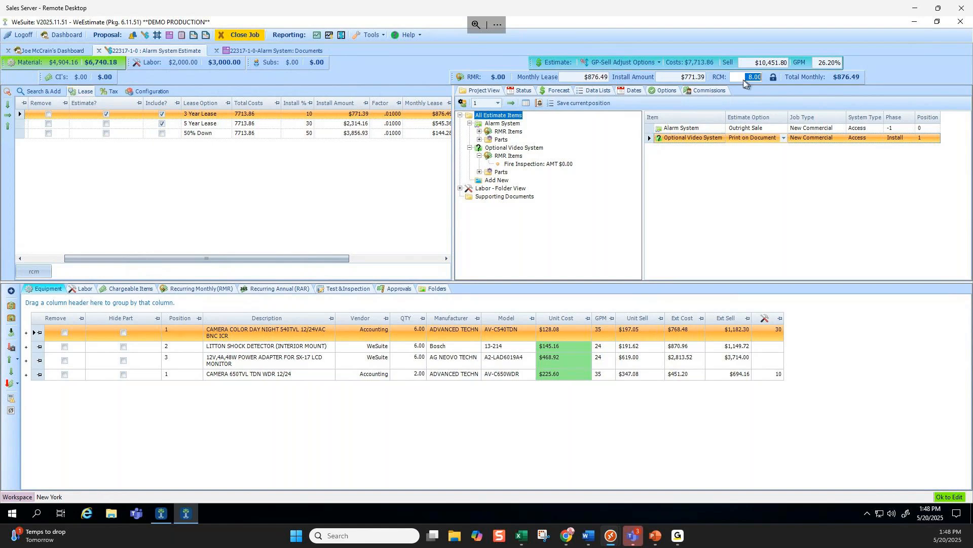
type("8")
left_click_drag(585, 79, 607, 77)
left_click(774, 78)
left_click(592, 79)
double_click(591, 79)
type("500.")
key("Tab")
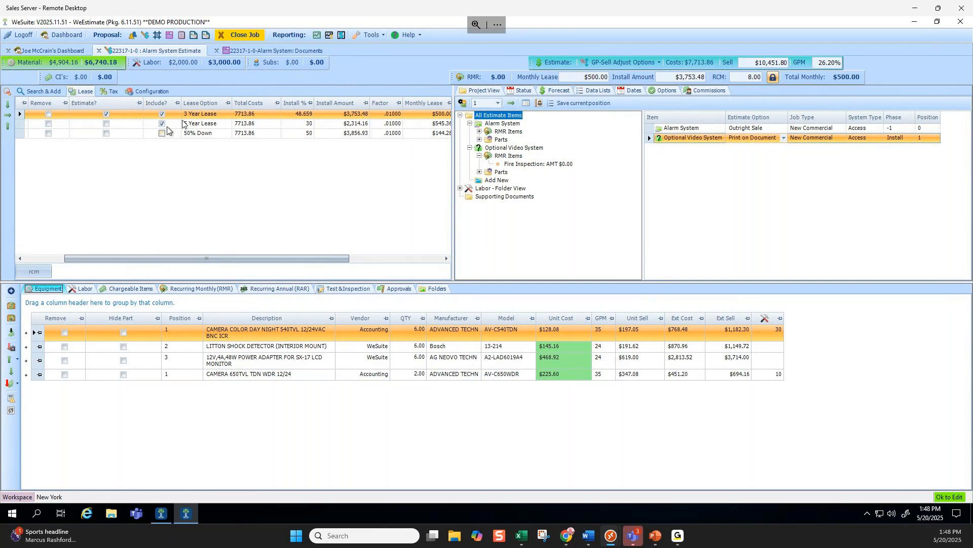
Review the financial summary, Available Options and Payment Terms sections in the generated Alarm System quote
left_click(274, 51)
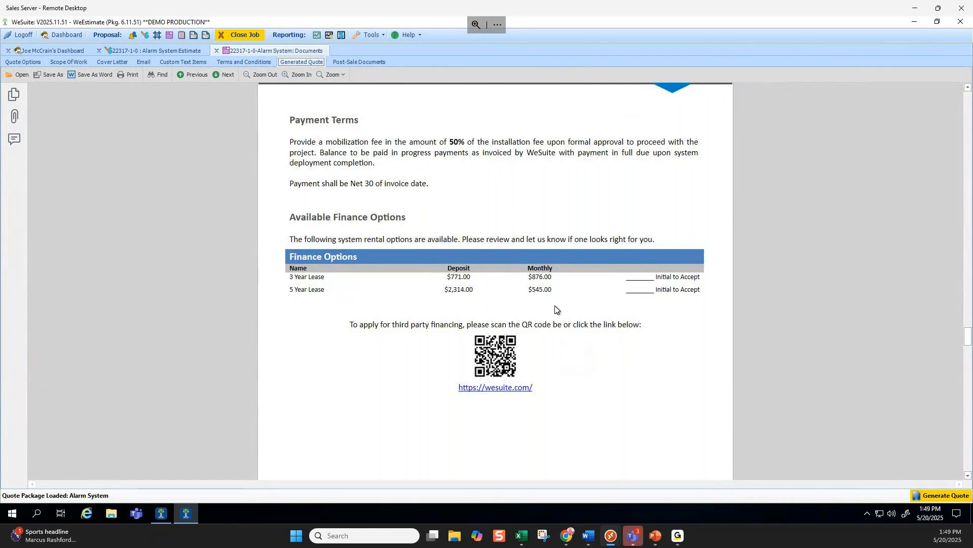
scroll(407, 193, "up", 8)
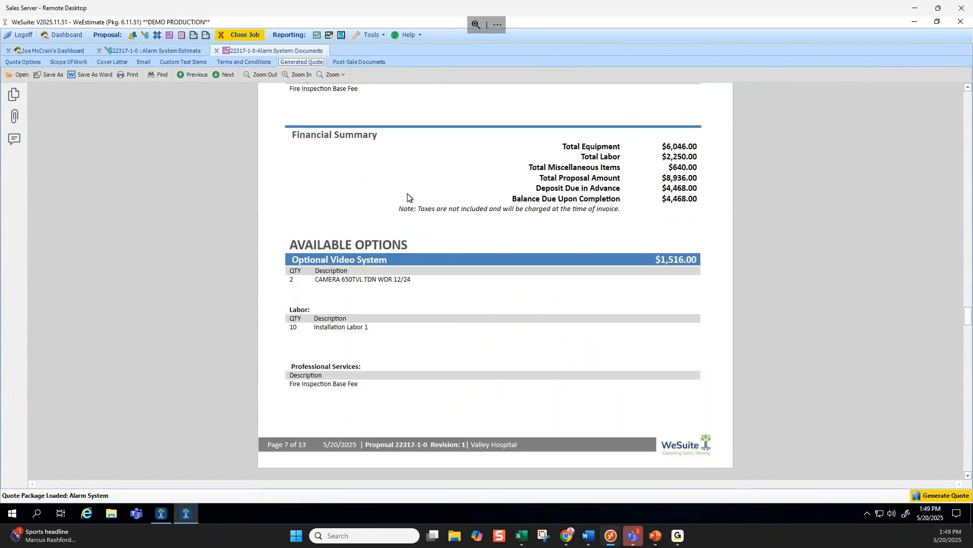
scroll(469, 213, "up", 1)
scroll(469, 213, "down", 4)
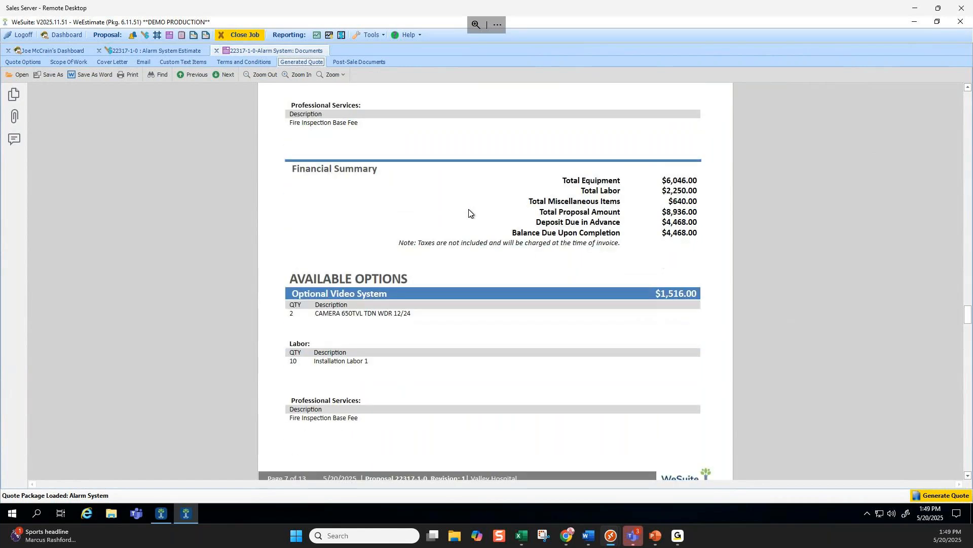
scroll(470, 212, "down", 3)
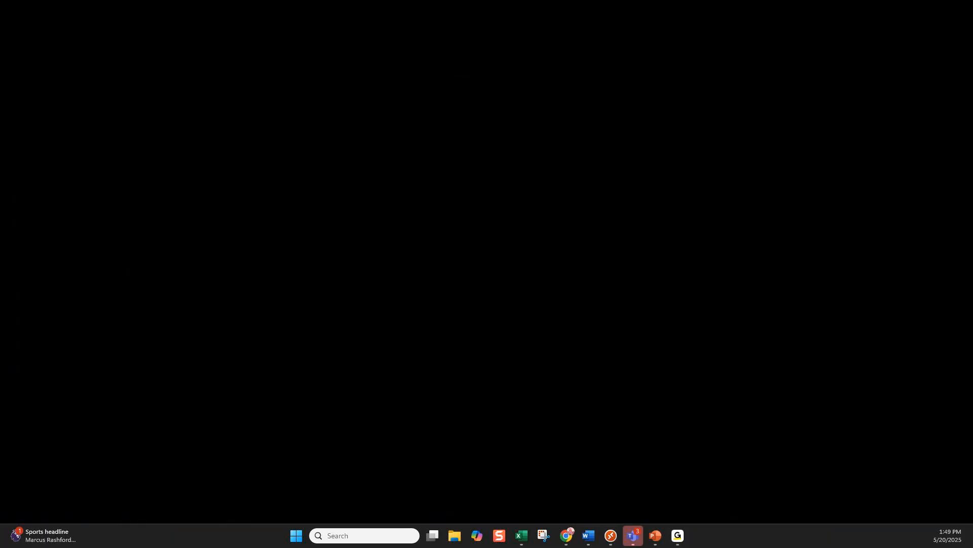
Switch to the Master remote desktop session and maximize its WeEstimate window showing the Video System quote
left_click(611, 535)
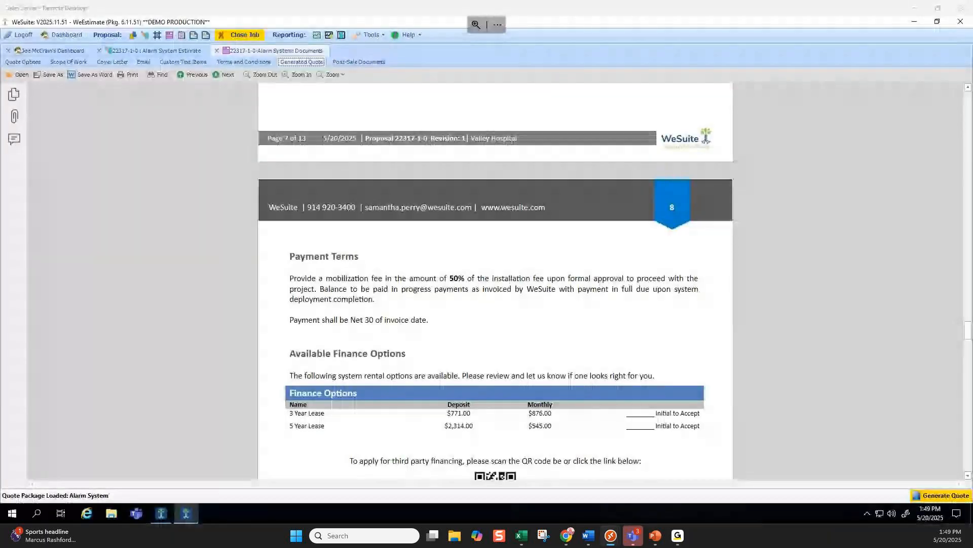
left_click_drag(0, 208, 497, 5)
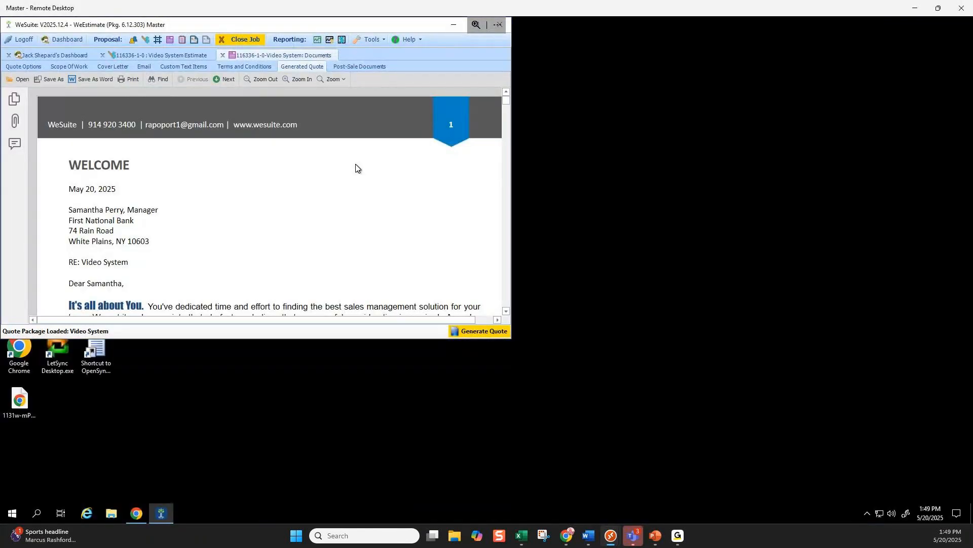
left_click_drag(392, 20, 432, 2)
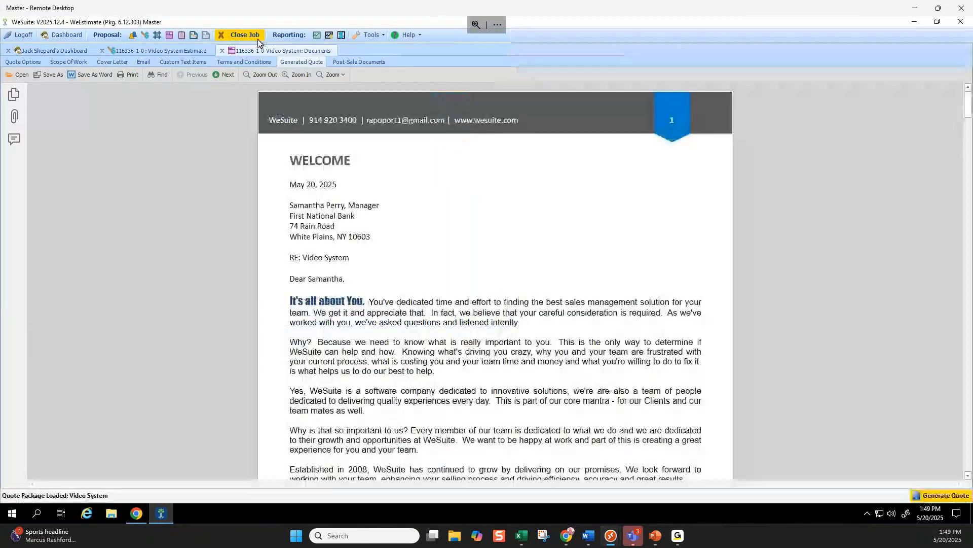
Compare the Video System estimate's supporting documents with the floor plan page in its generated quote
left_click(162, 50)
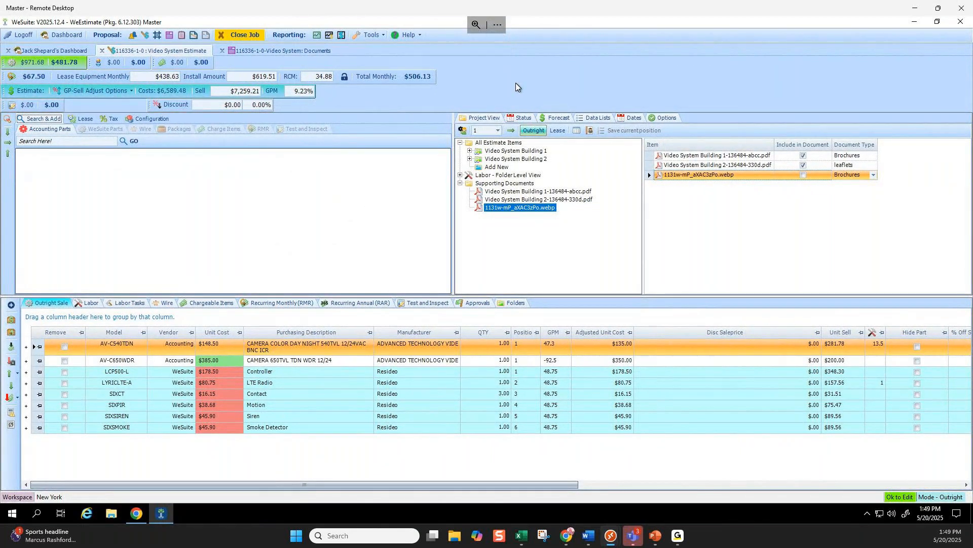
left_click(498, 183)
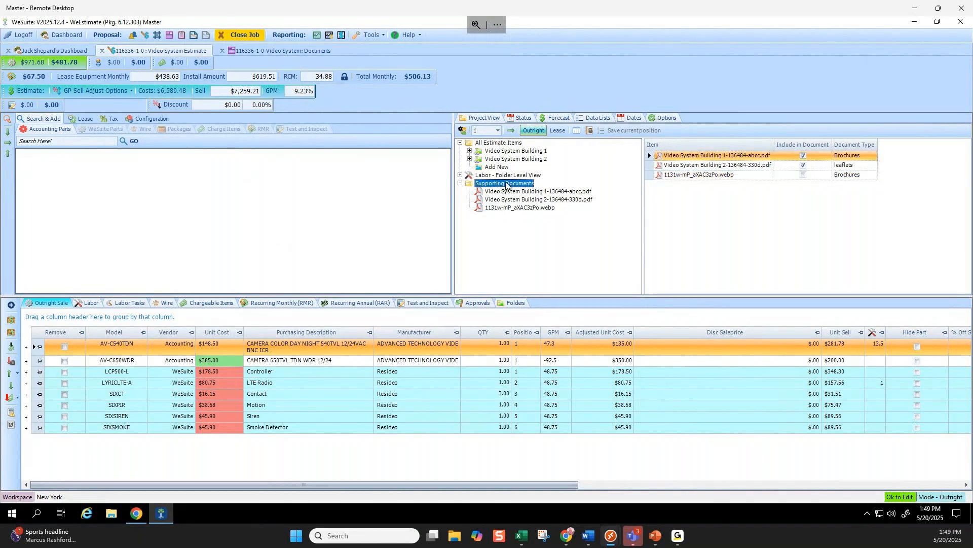
left_click(266, 48)
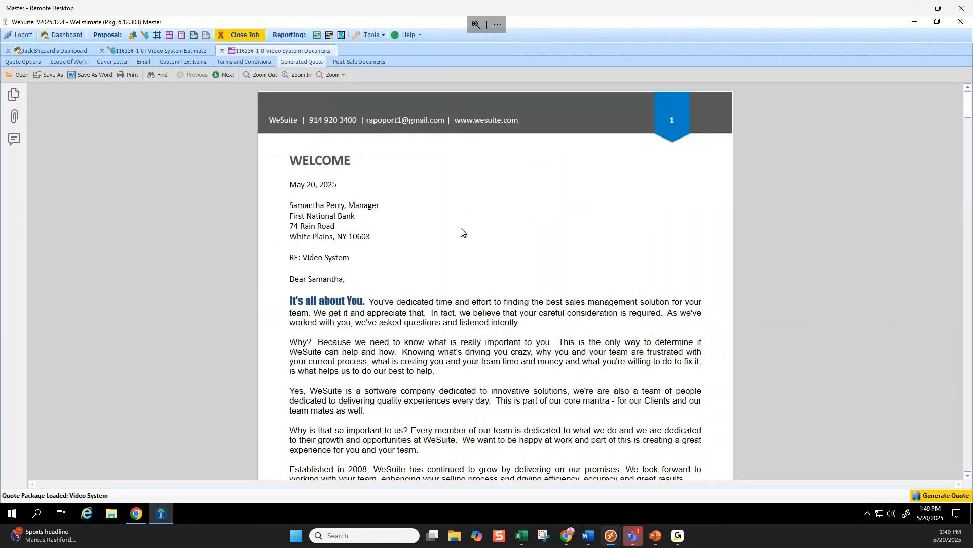
scroll(462, 230, "down", 4)
scroll(462, 230, "down", 8)
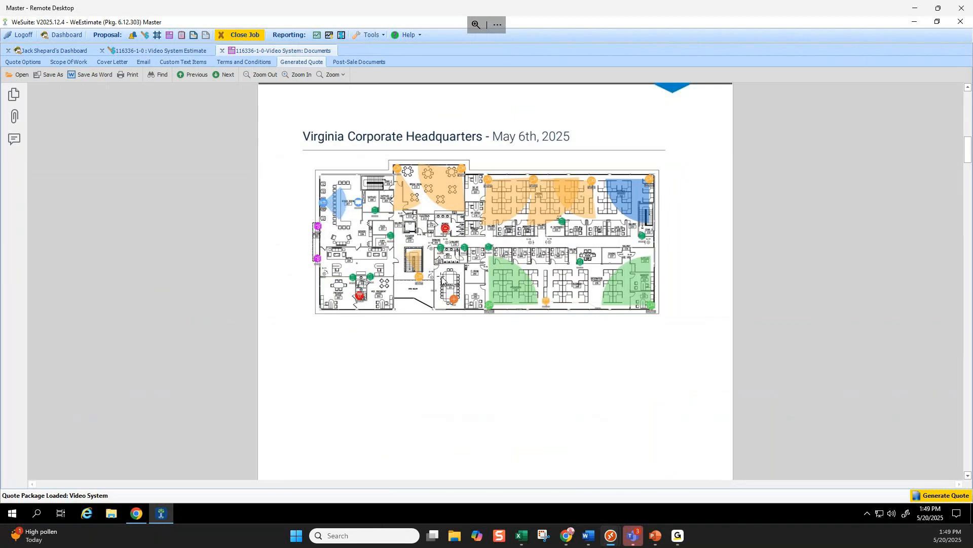
Examine the document type choices for the supporting document Video System Building 1-136484-abcc.pdf
left_click(166, 51)
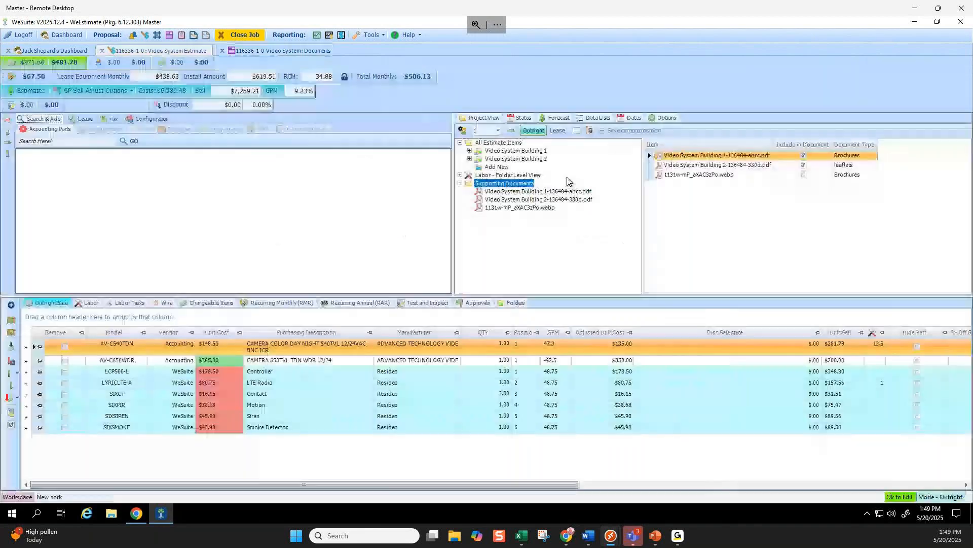
left_click(511, 209)
left_click(511, 185)
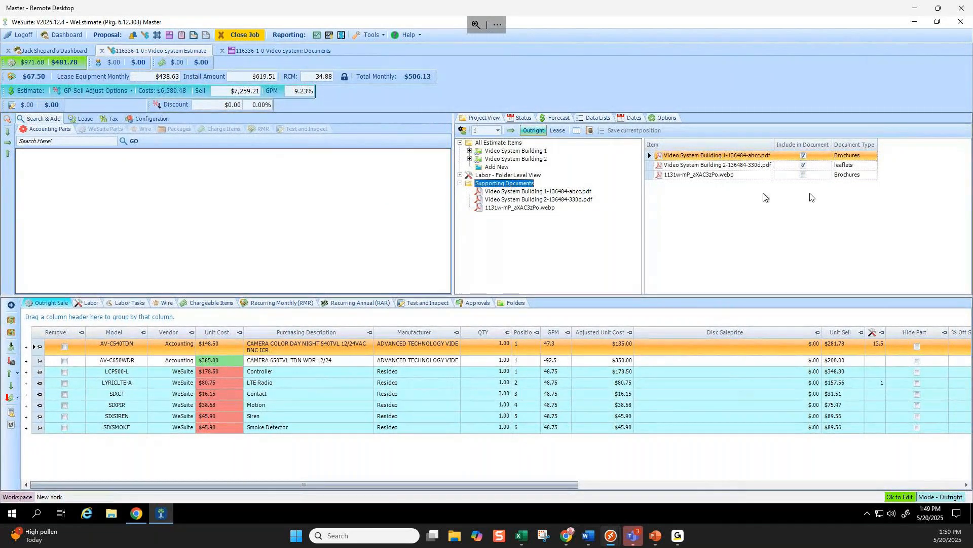
left_click(874, 156)
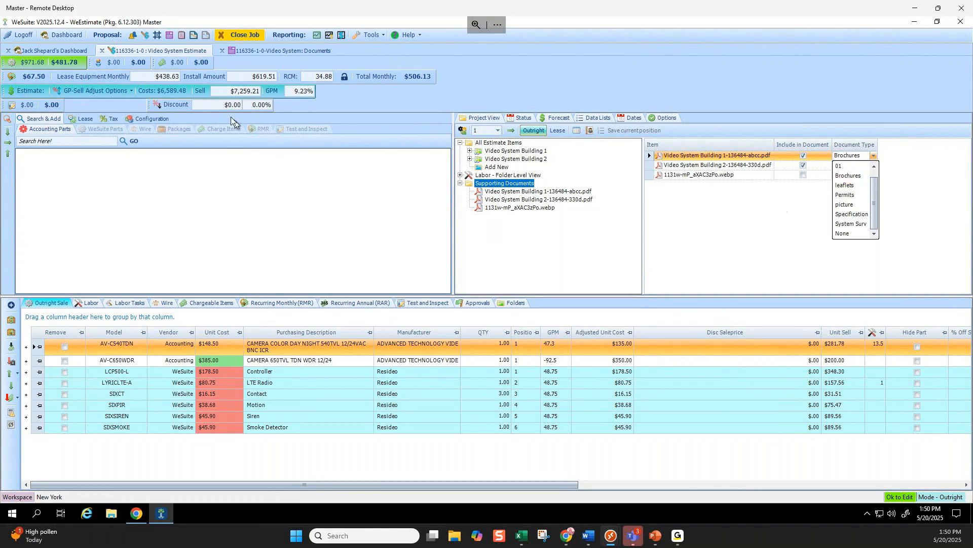
right_click(491, 184)
left_click(505, 200)
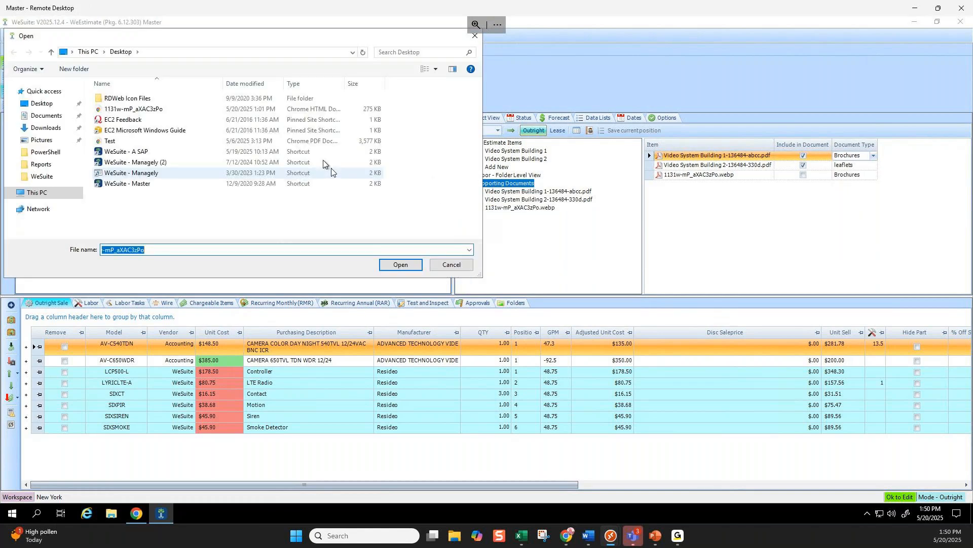
left_click(133, 109)
left_click(454, 264)
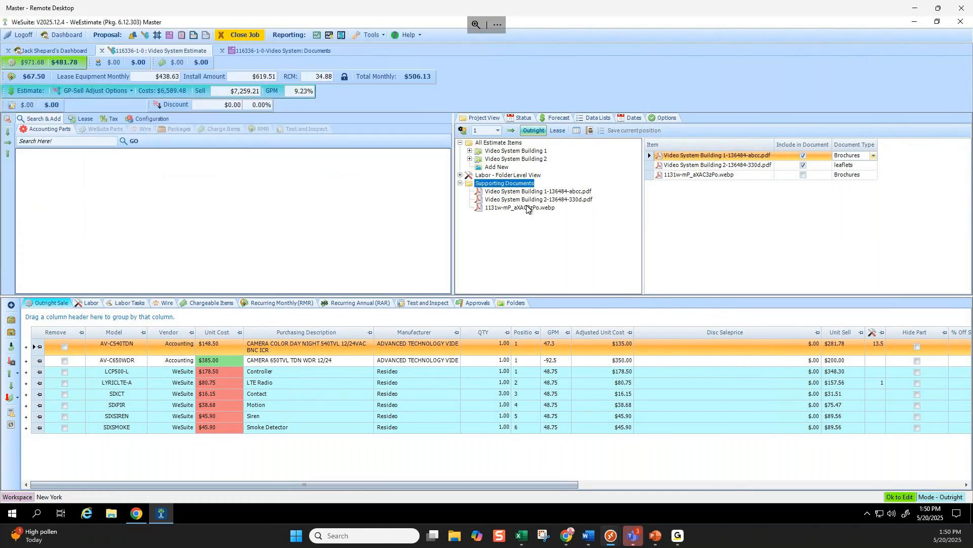
Compare the supporting document 1131w-mP_aXAC3zPo.webp with the case study image in Chrome and check the document type choices in the estimate
left_click(527, 208)
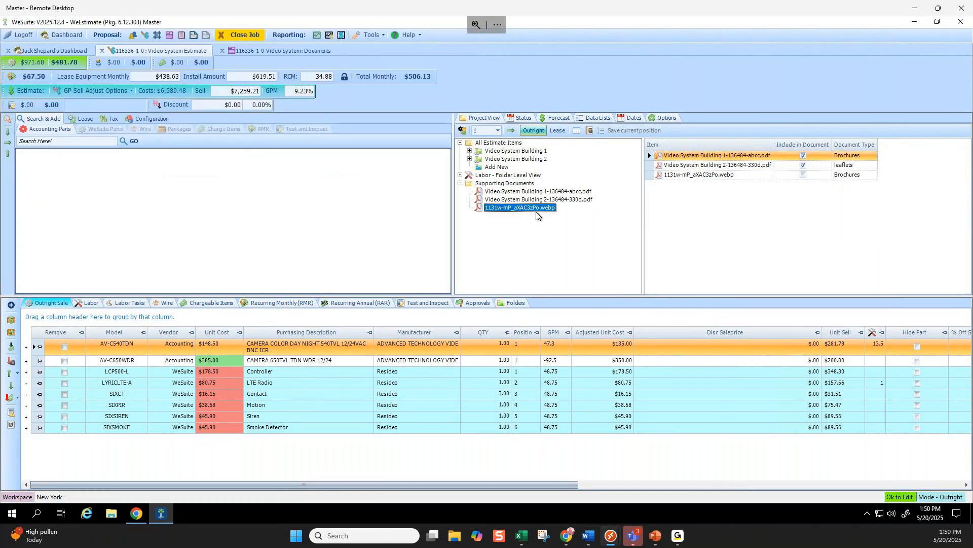
left_click(136, 514)
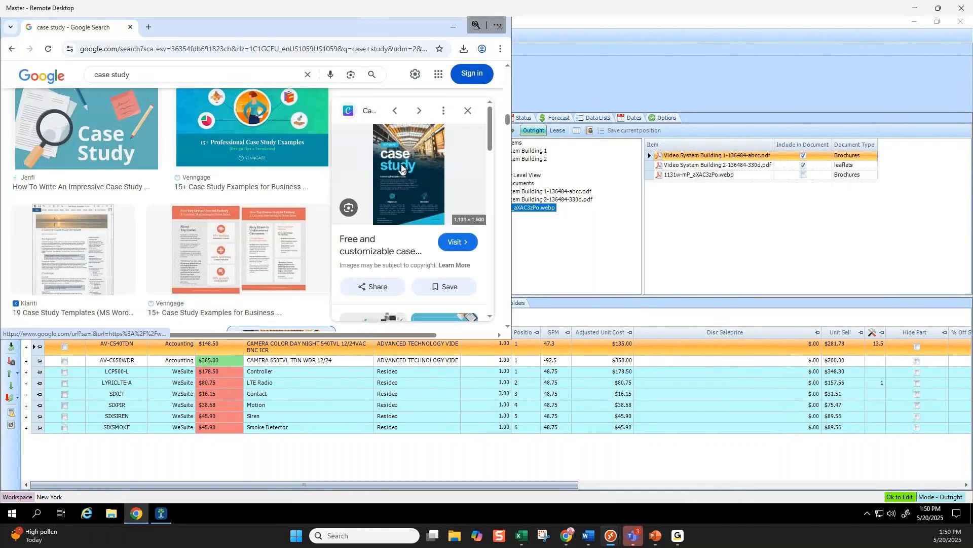
left_click(574, 212)
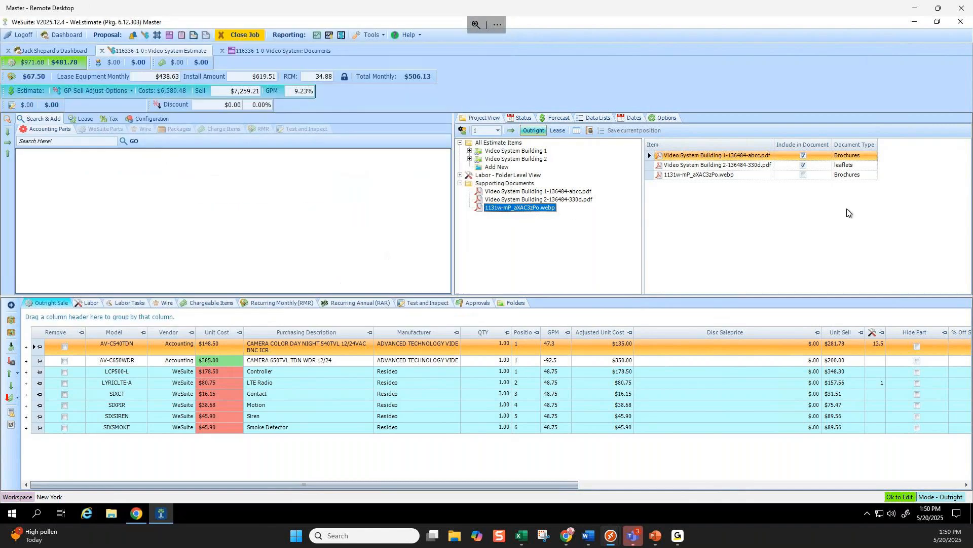
left_click(872, 155)
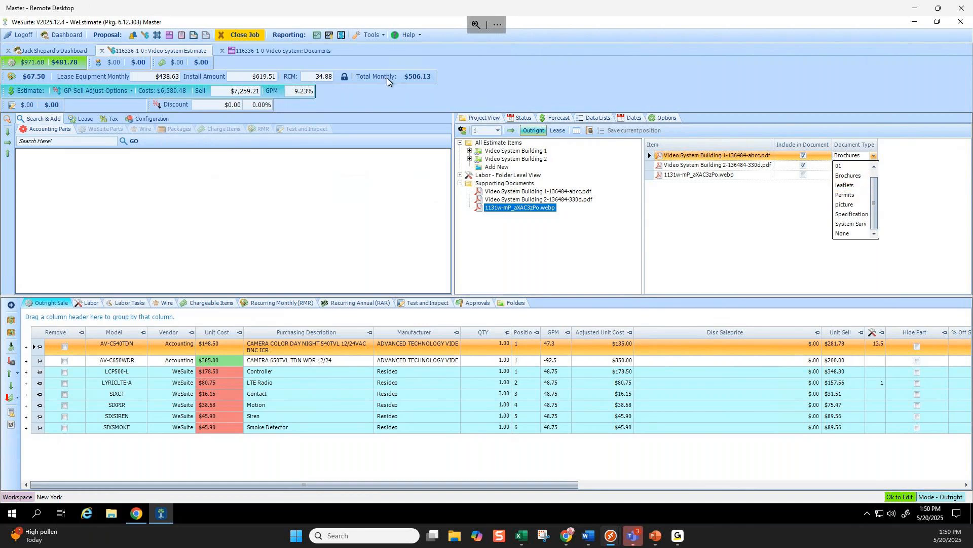
Review the floor plan page and surrounding pages in the Video System's generated quote
left_click(290, 51)
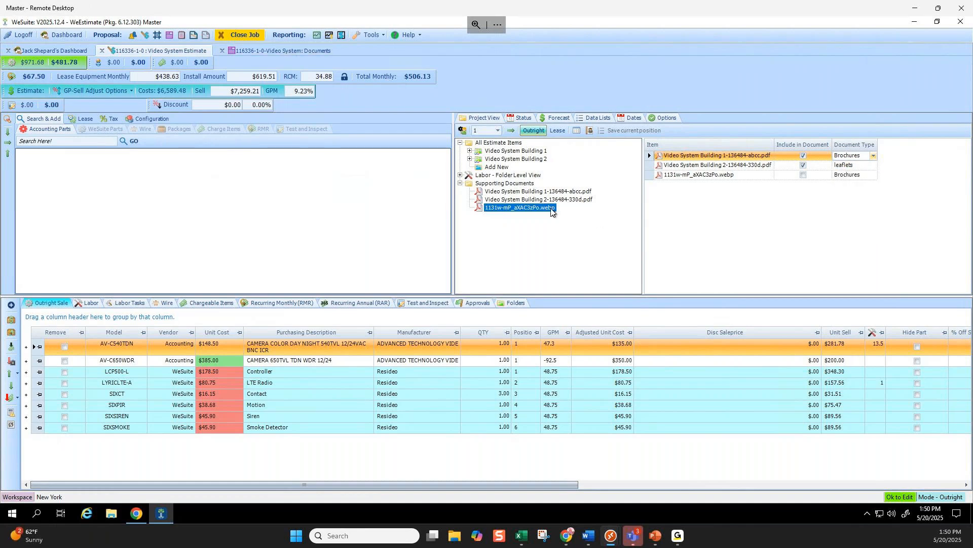
left_click(294, 49)
scroll(547, 227, "down", 10)
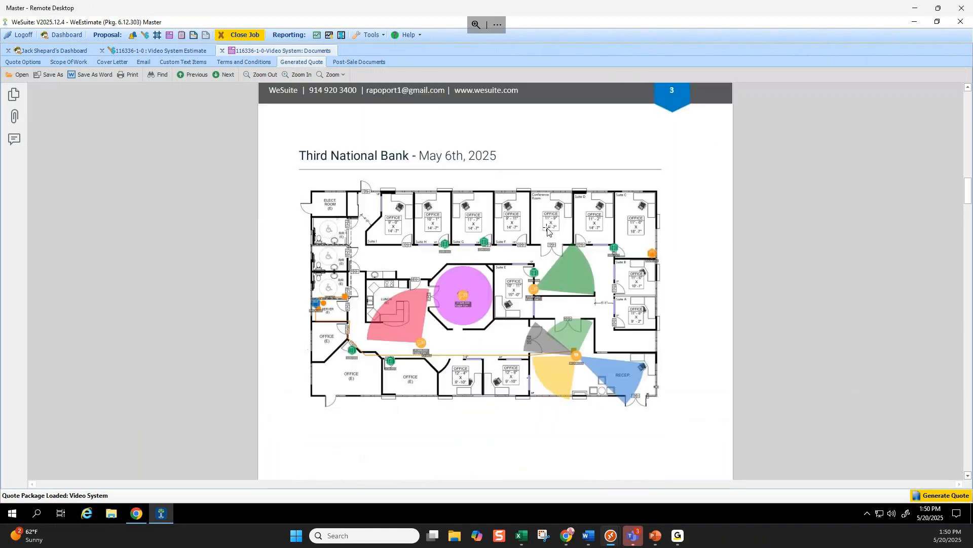
scroll(547, 228, "down", 4)
scroll(547, 228, "up", 8)
scroll(547, 229, "up", 5)
Switch to the Chrome window with the Network & Security System quote and open the bookmarked QA3SB site in a new tab
mouse_move(567, 540)
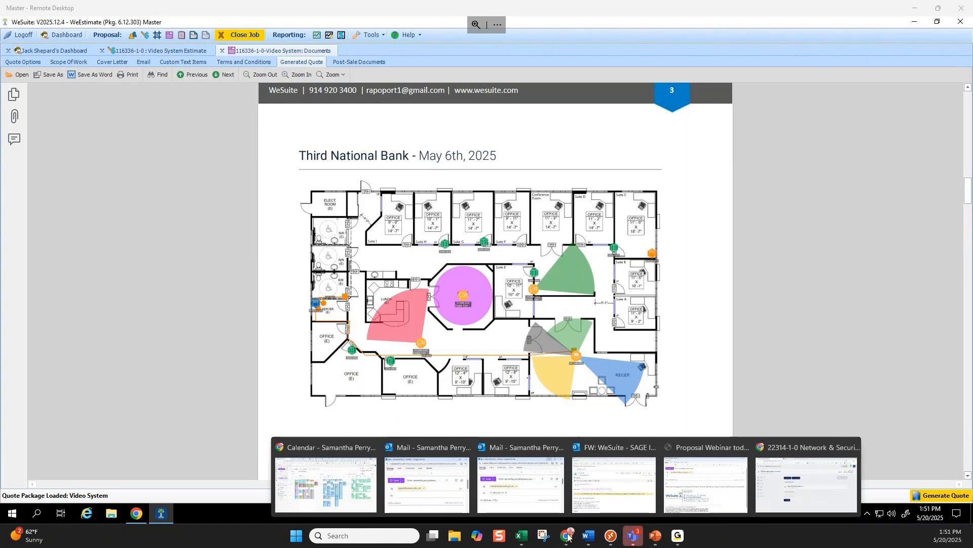
left_click(809, 479)
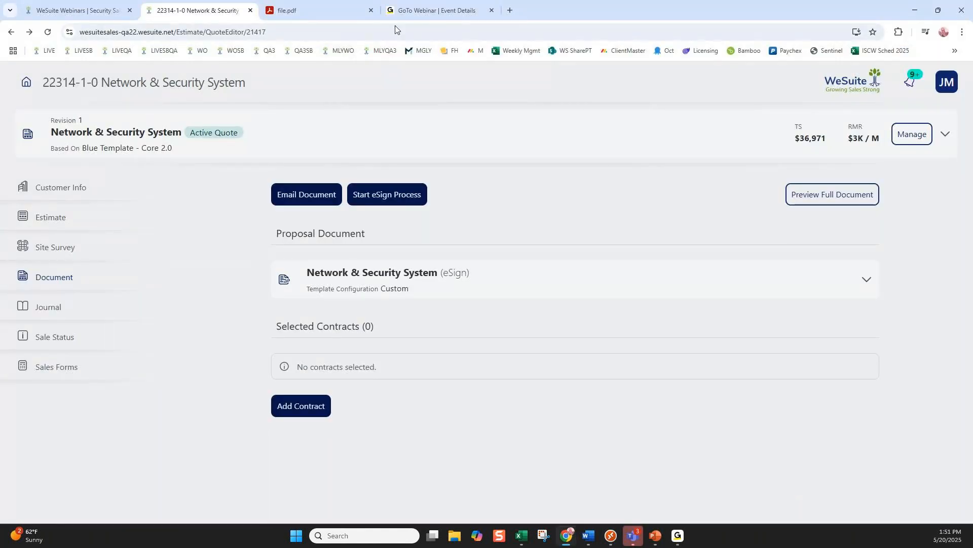
left_click(509, 11)
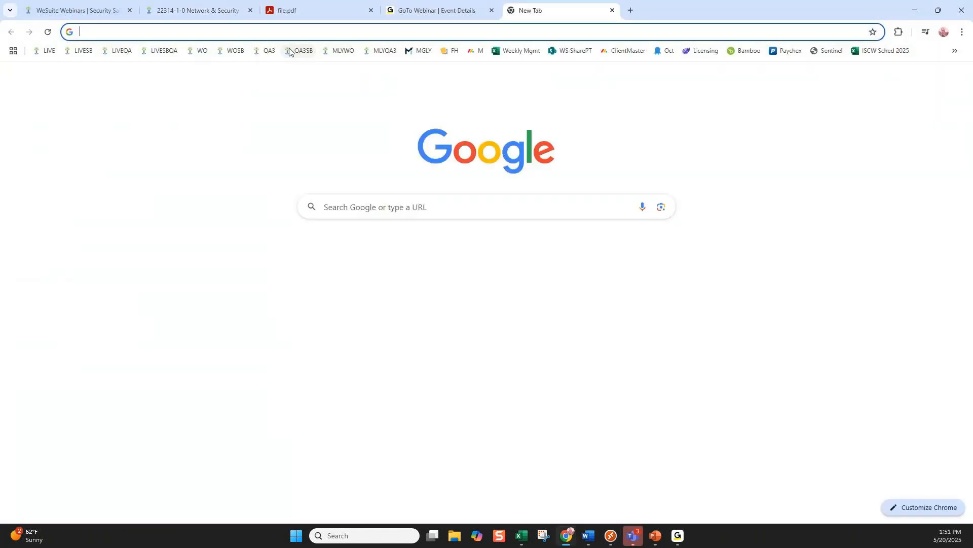
left_click(303, 51)
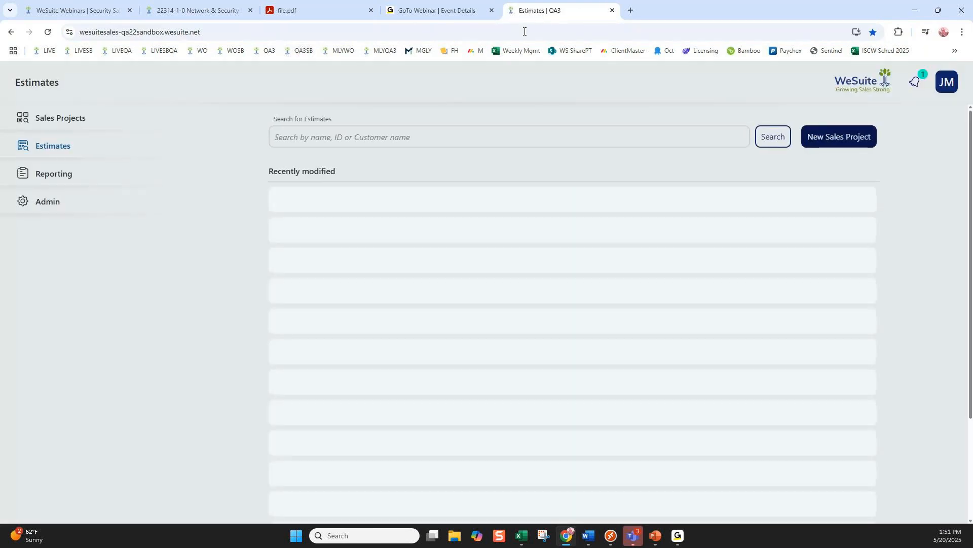
Open the supporting documents of the estimate 22294-1-0 Access Control and Video System
left_click(401, 195)
left_click(312, 274)
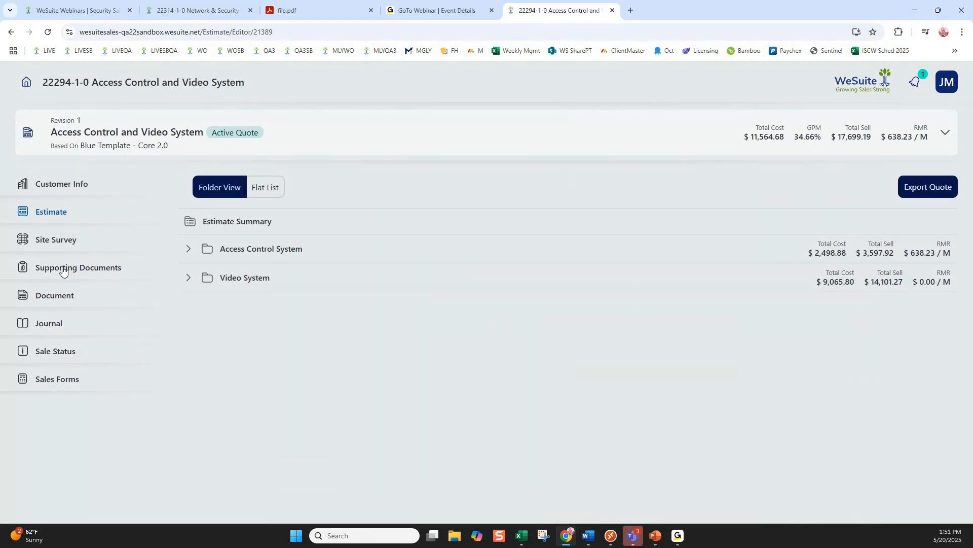
left_click(63, 270)
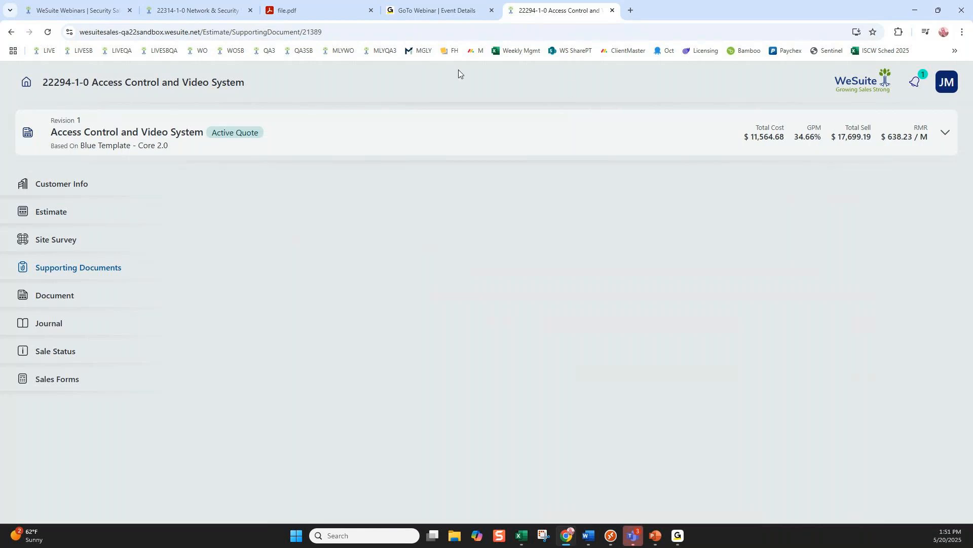
Switch to the Sales Server remote desktop session showing the Alarm System's generated quote
mouse_move(611, 536)
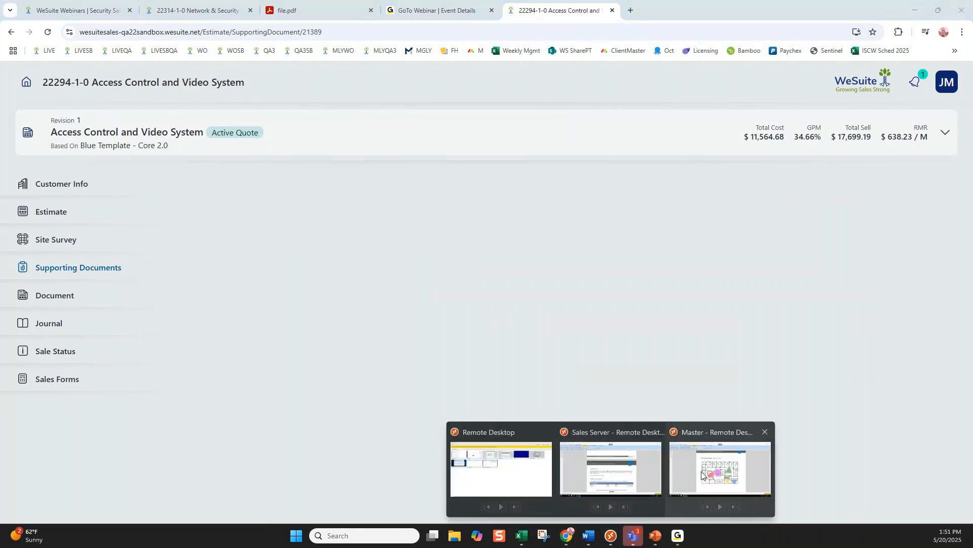
mouse_move(700, 469)
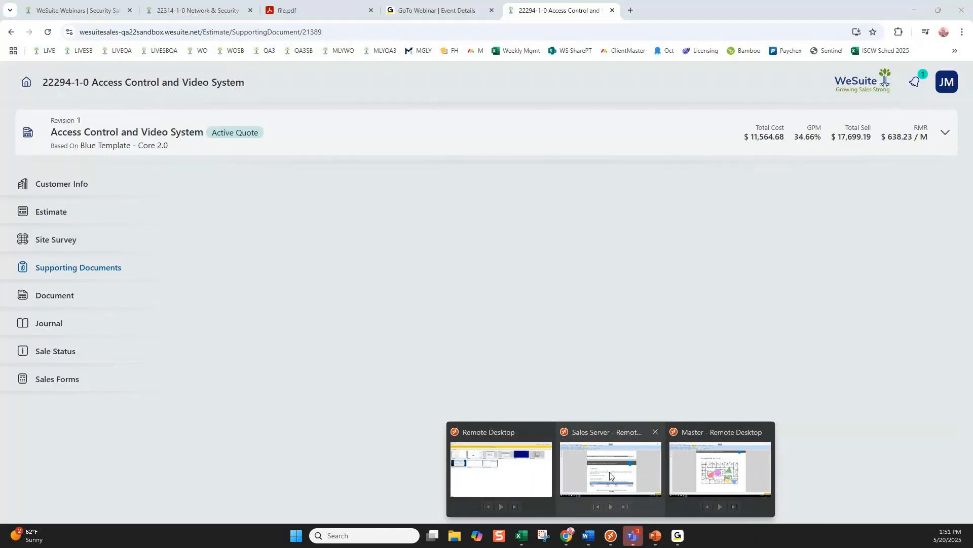
left_click(610, 471)
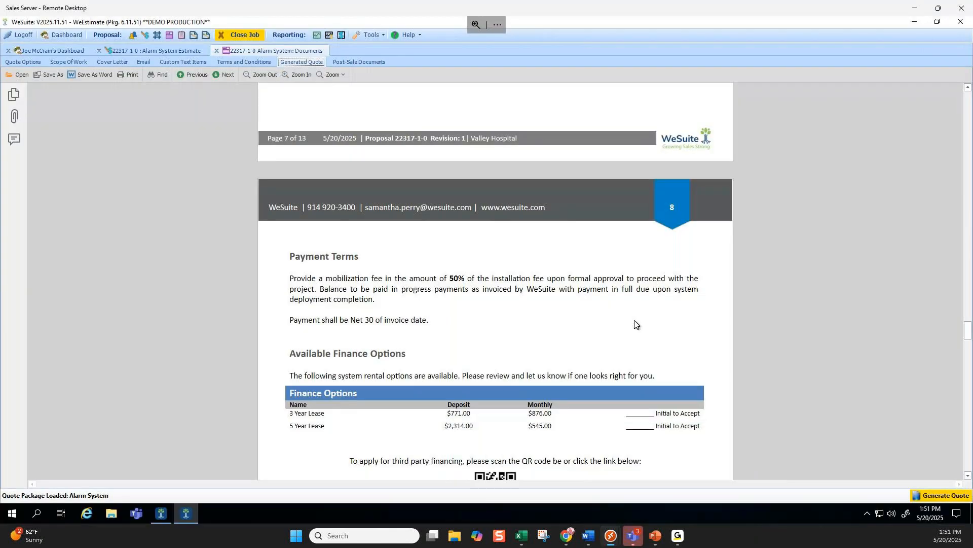